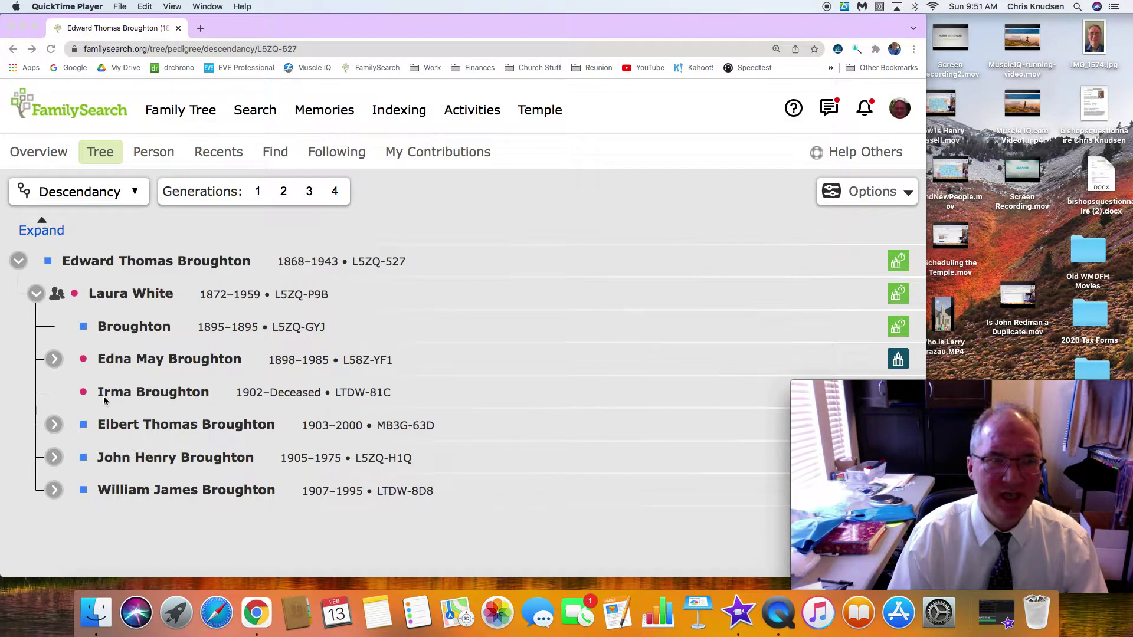
- Open the person page of the third child in the descendancy list in a new tab and switch to it
click(190, 395)
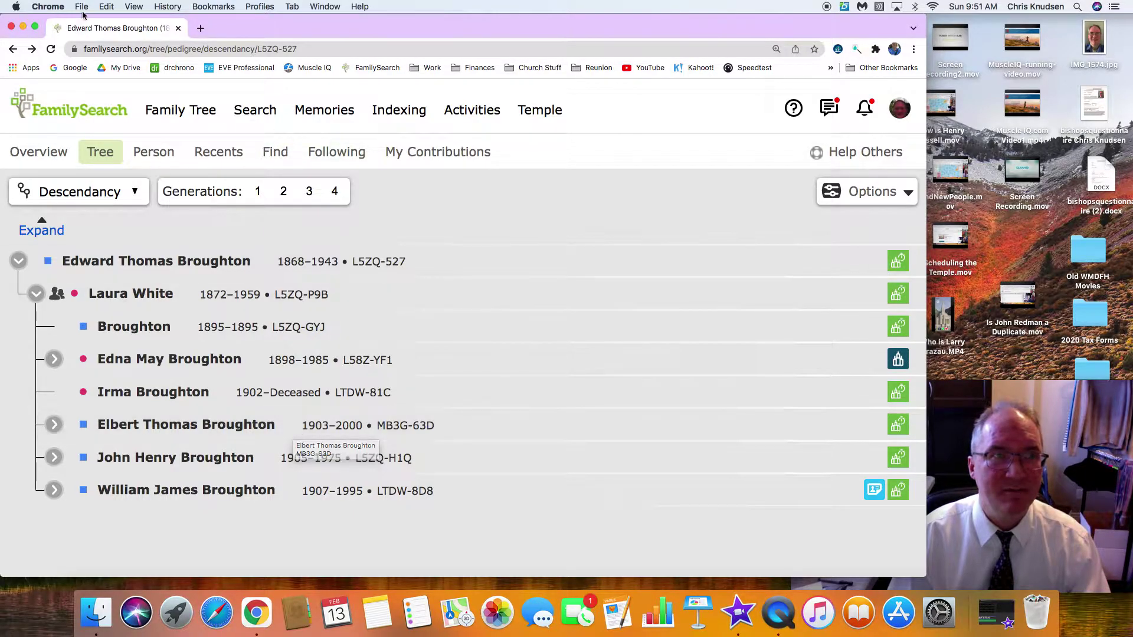
click(35, 26)
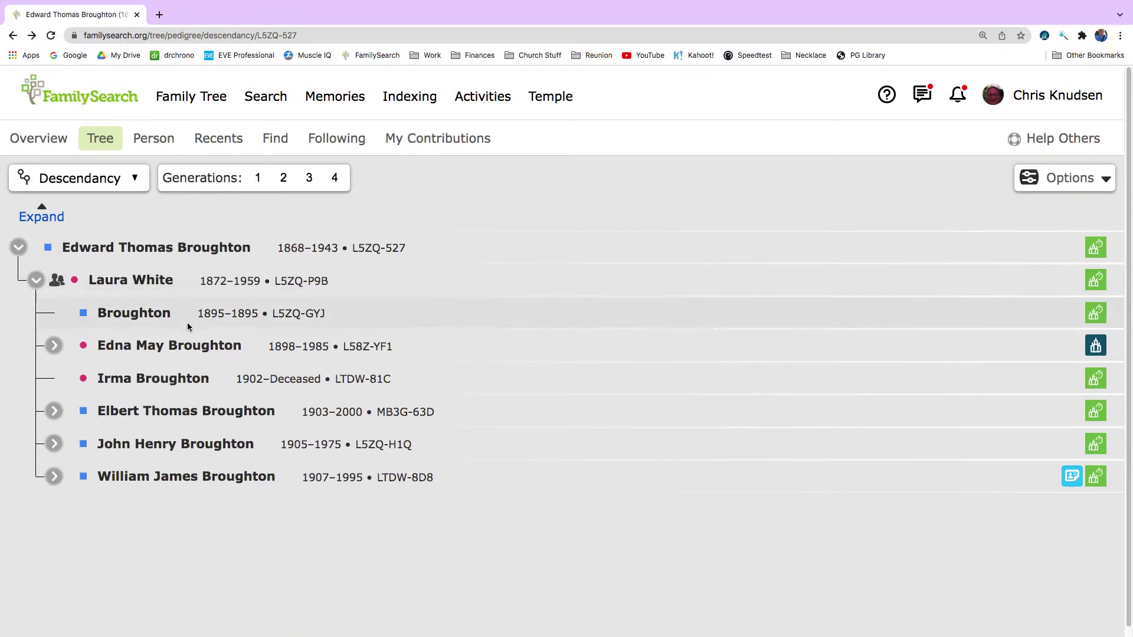
click(154, 378)
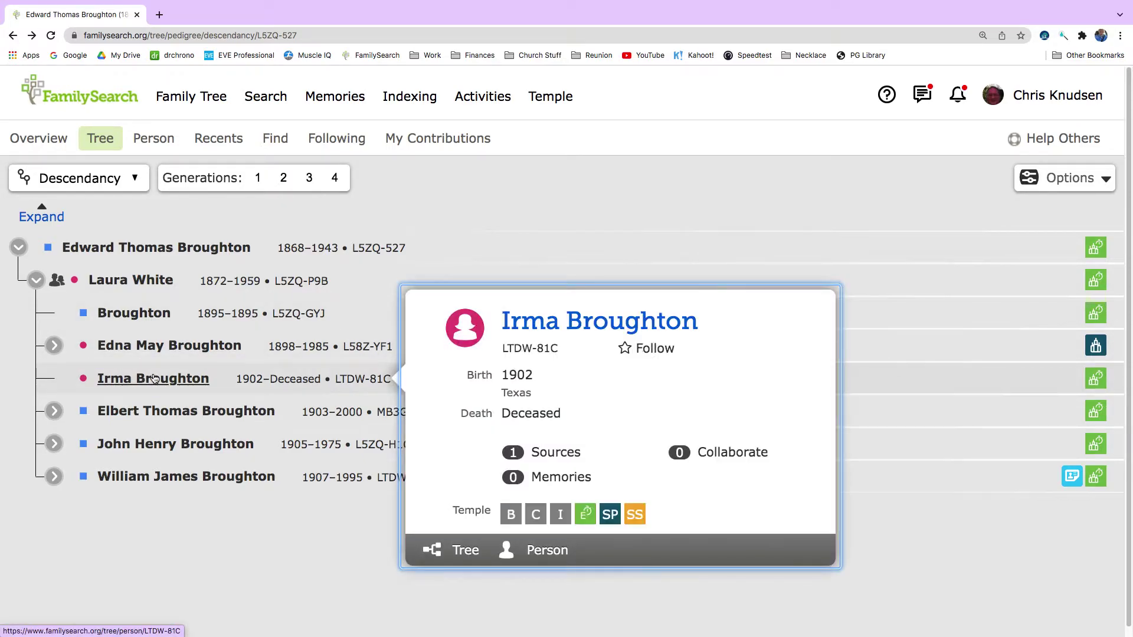
right_click(549, 553)
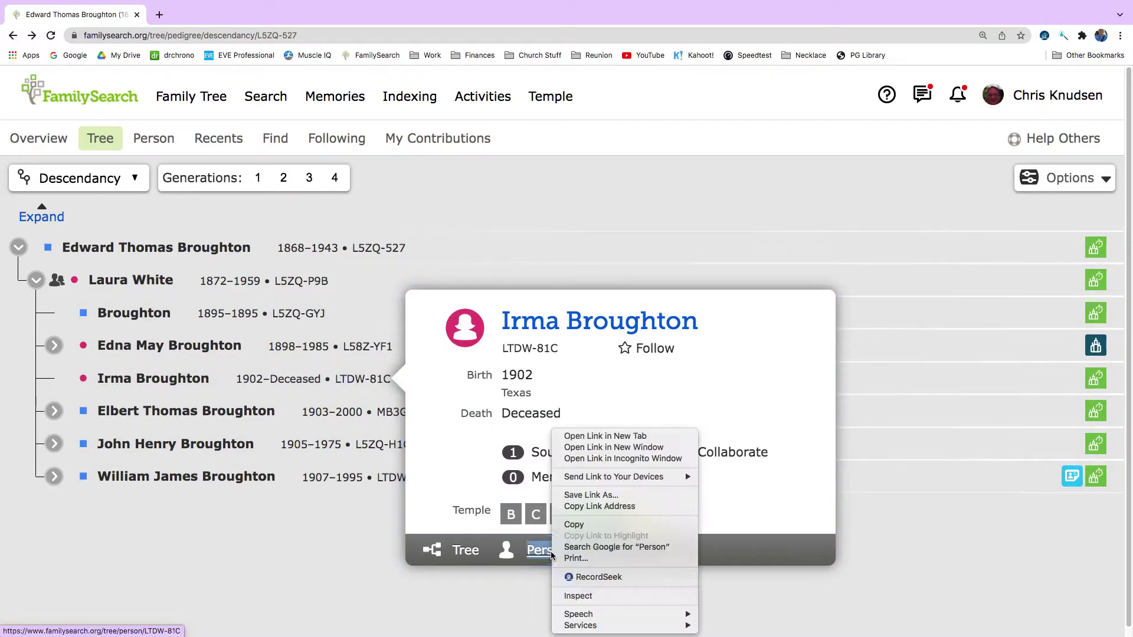
click(601, 437)
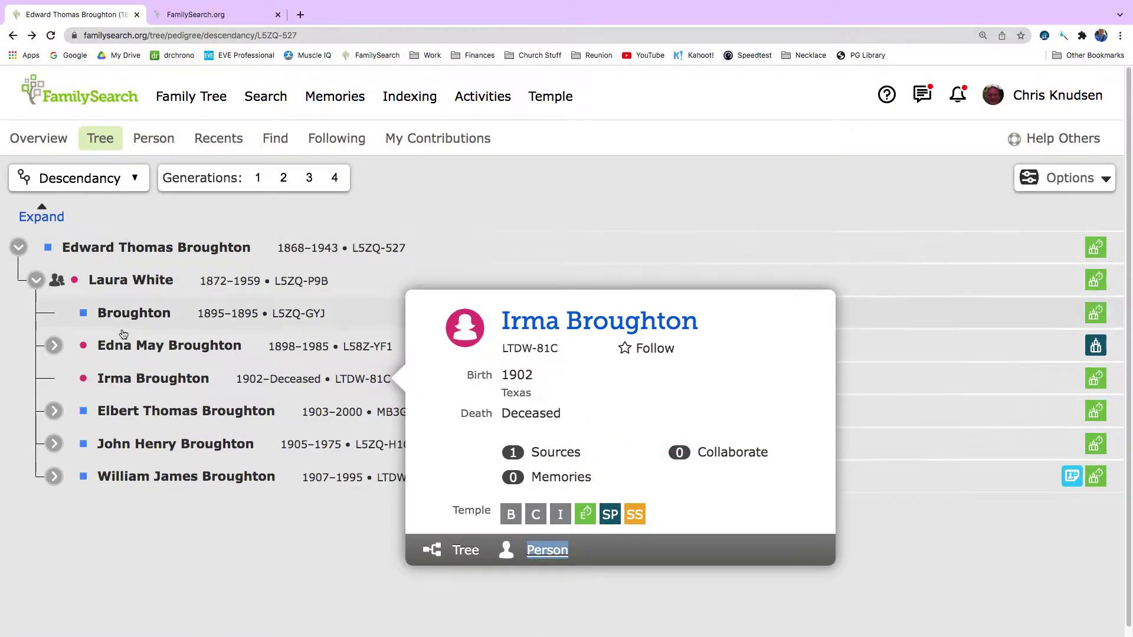
click(220, 16)
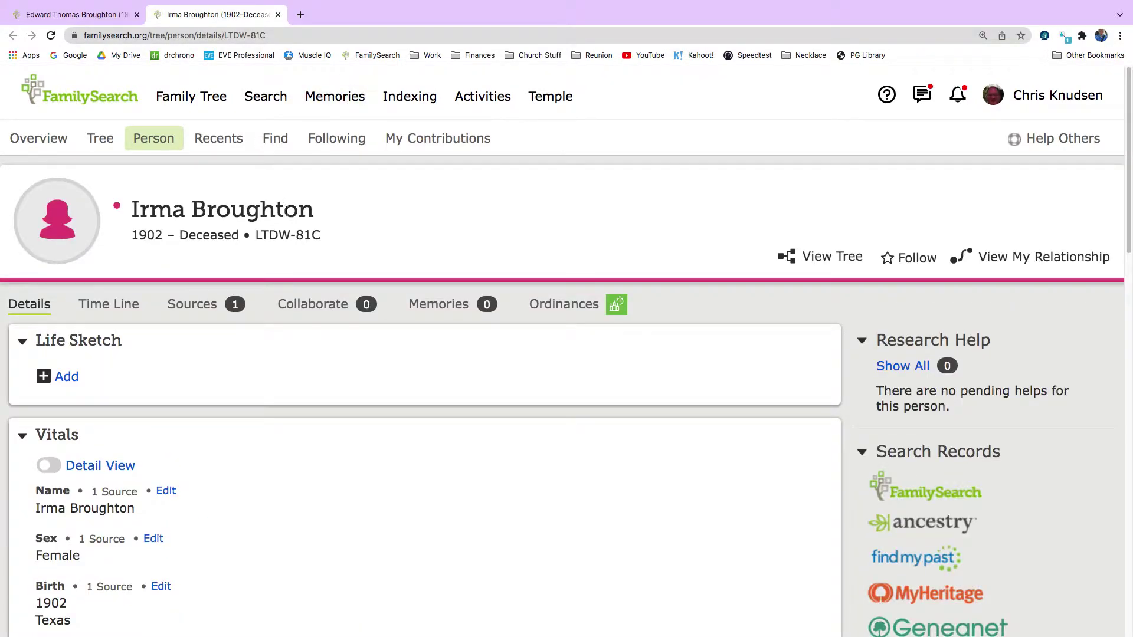
- Examine the woman's vitals, residence information and family members on her person page
scroll(173, 301, down, 3)
scroll(173, 301, down, 2)
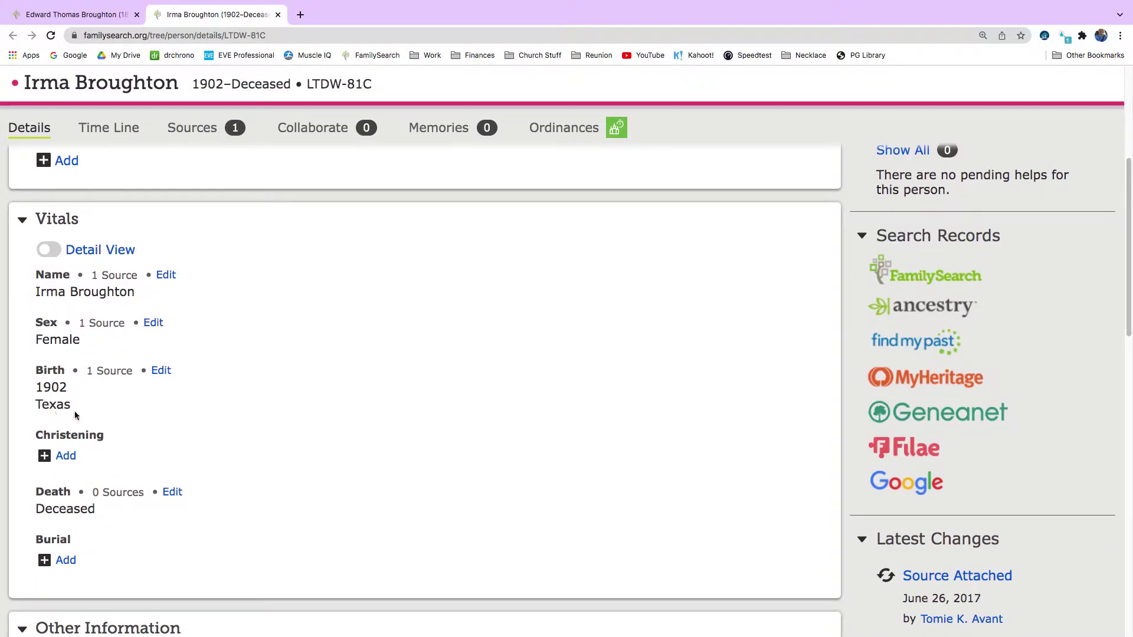
scroll(75, 415, down, 5)
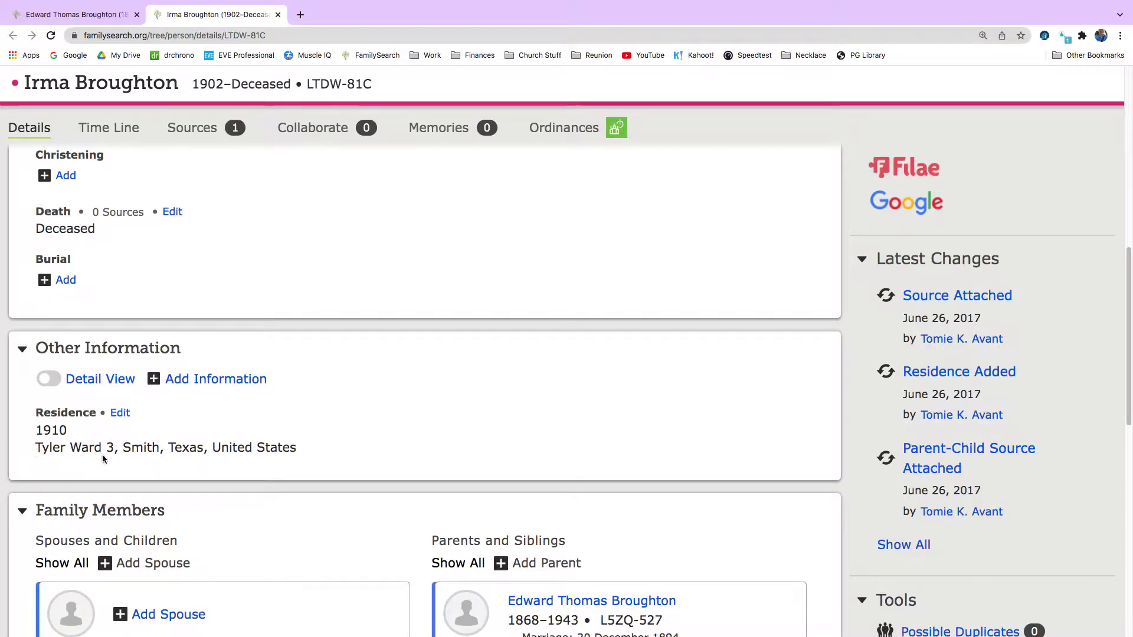
scroll(103, 458, down, 2)
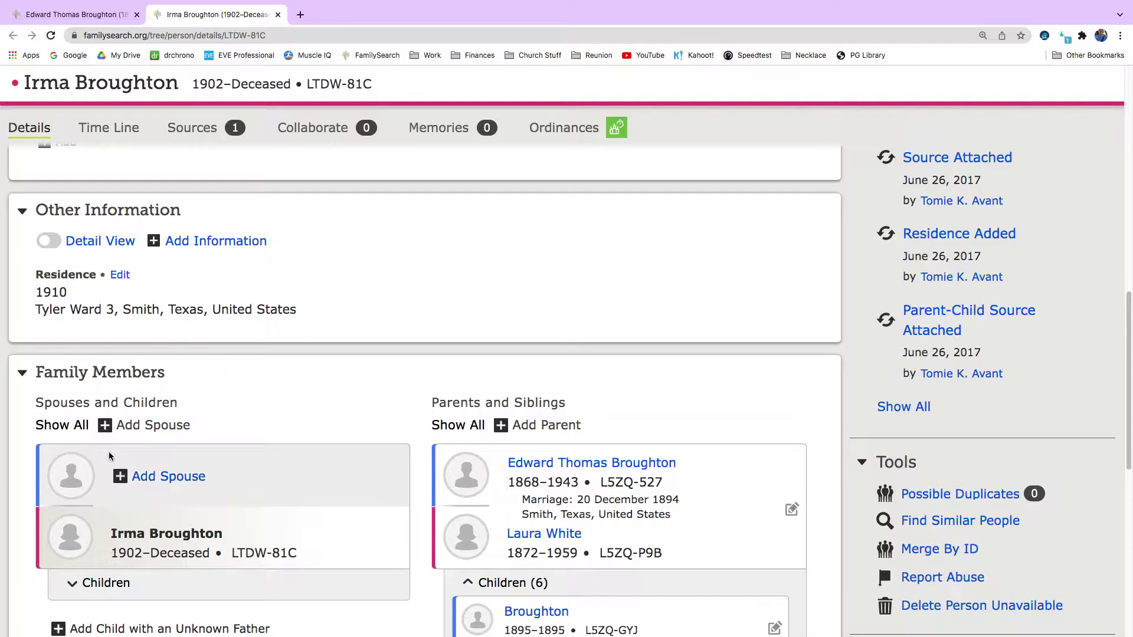
scroll(108, 456, down, 2)
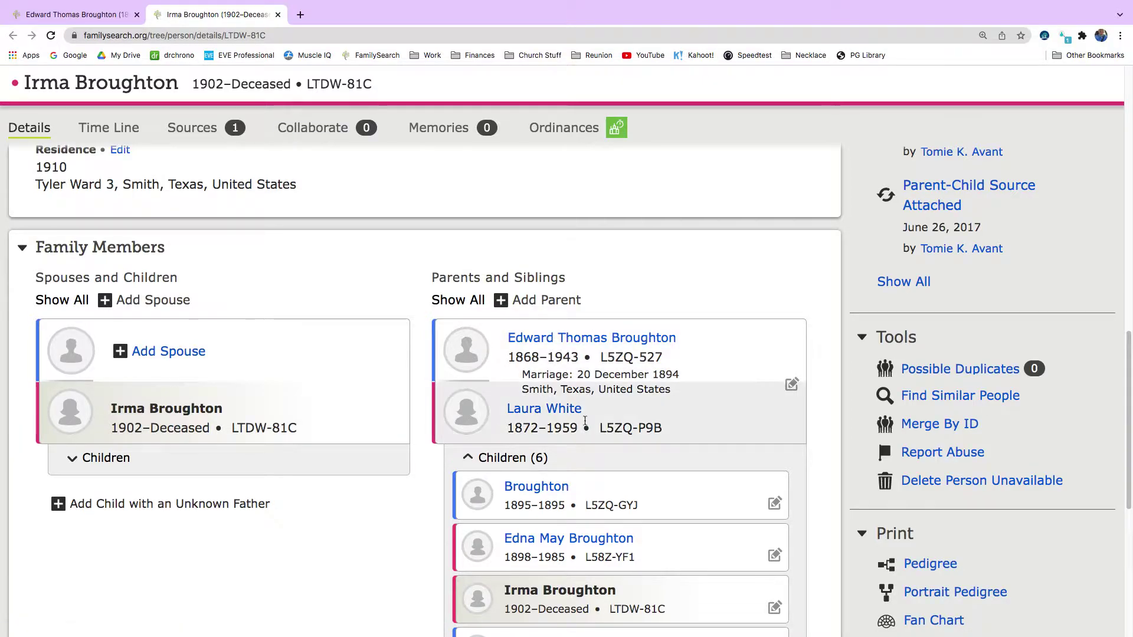
scroll(529, 418, up, 10)
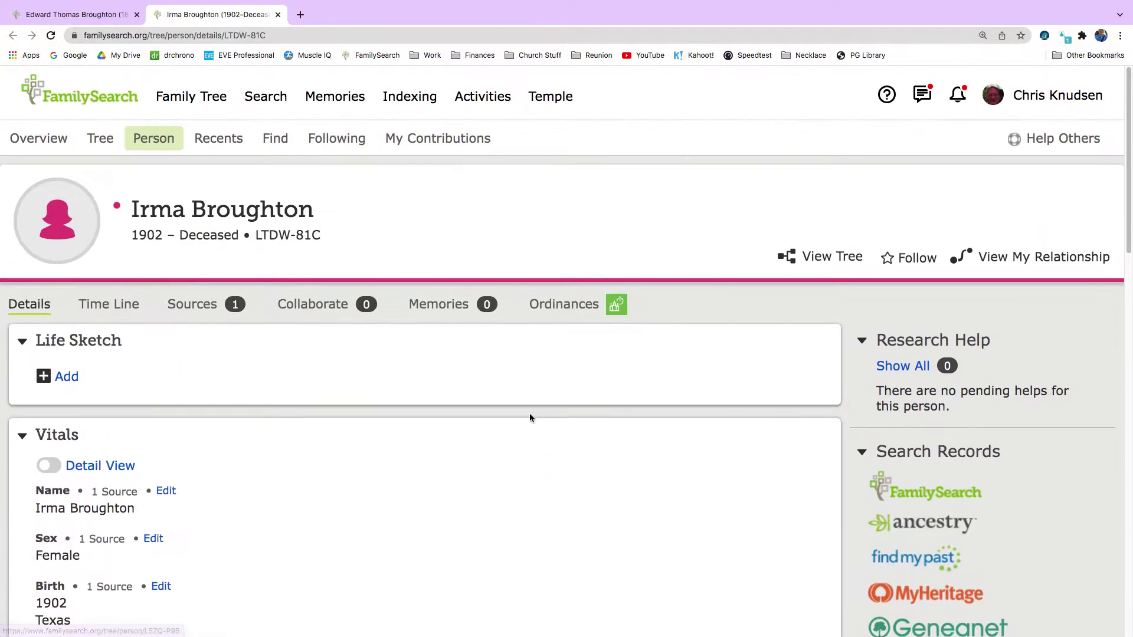
- Trace the relationship chart between the account holder and this woman up to their shared ancestor, and close it
click(1025, 258)
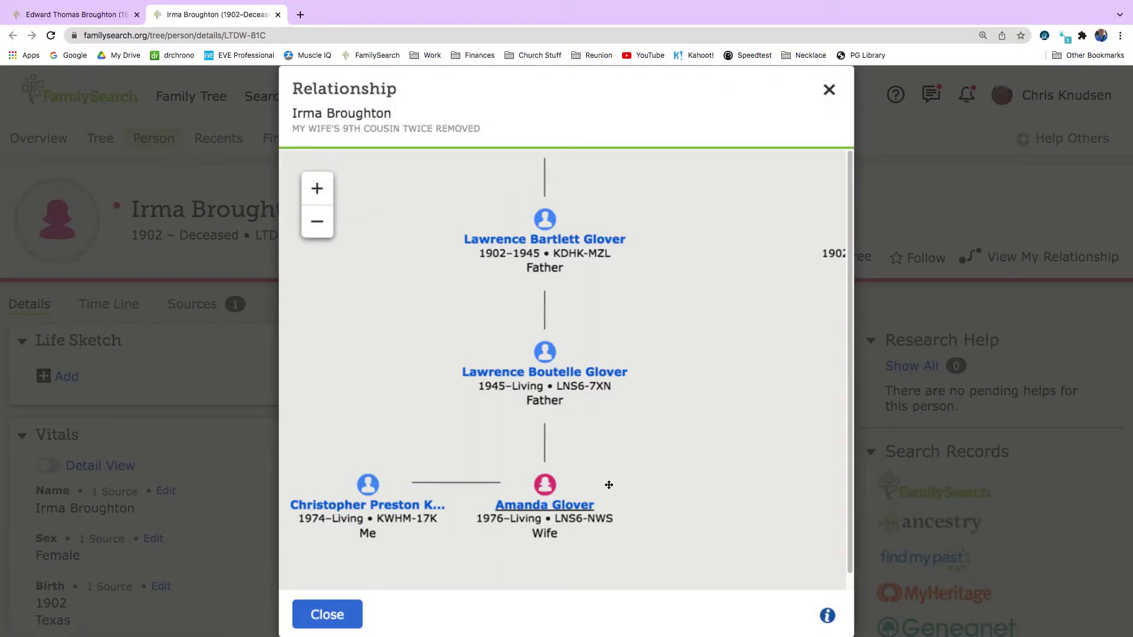
drag(706, 371, 638, 408)
scroll(513, 486, up, 6)
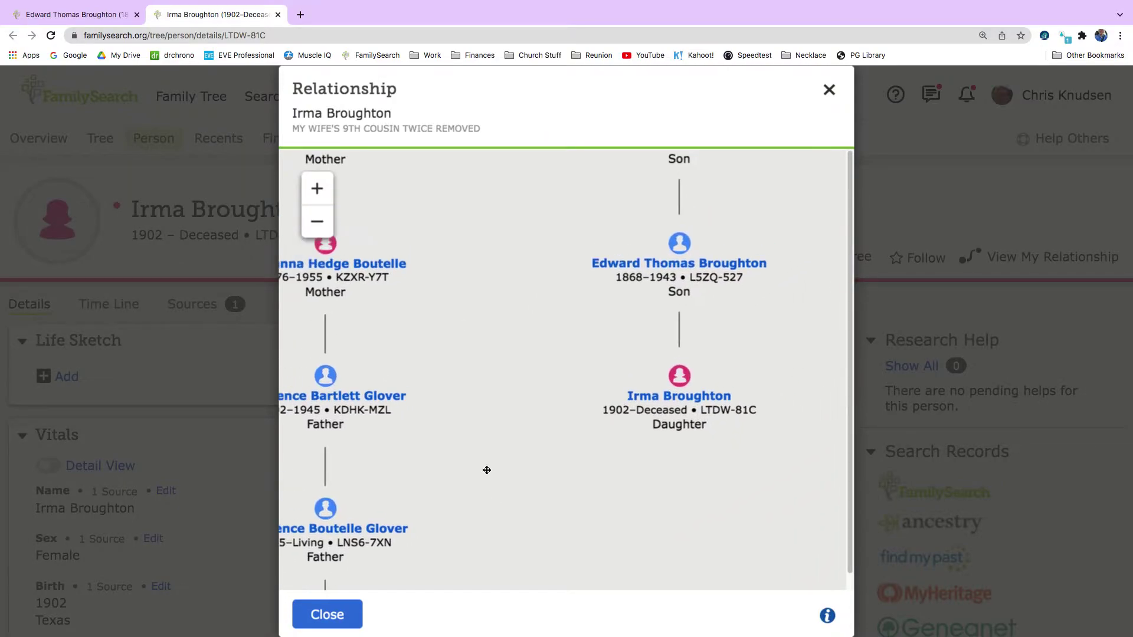
drag(577, 307, 589, 511)
drag(584, 285, 584, 523)
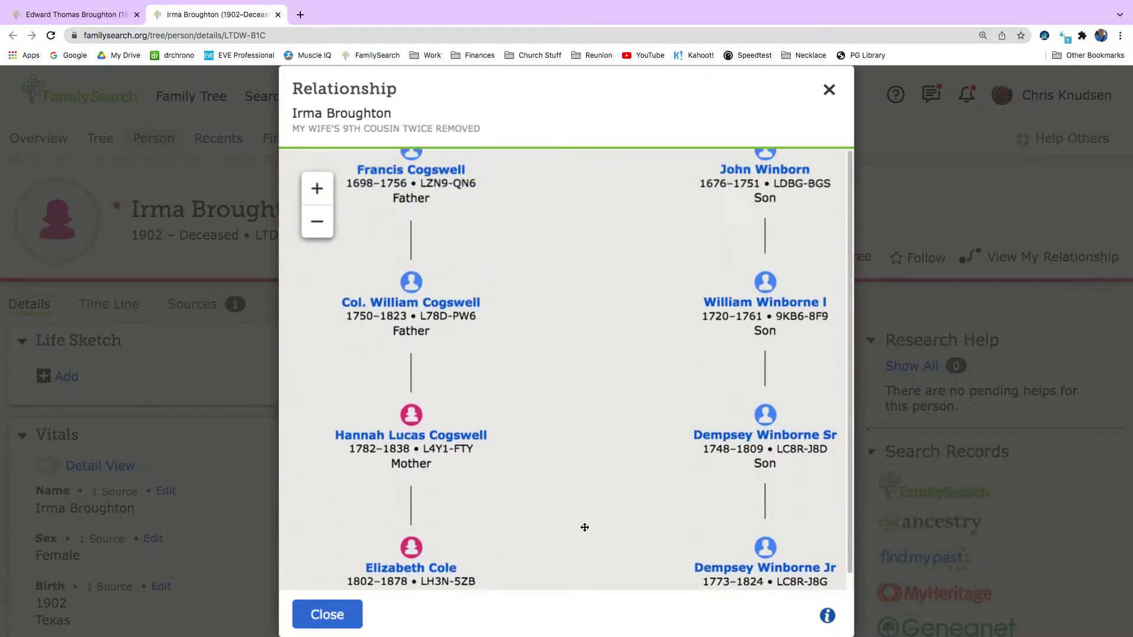
drag(566, 266, 575, 448)
drag(579, 207, 587, 506)
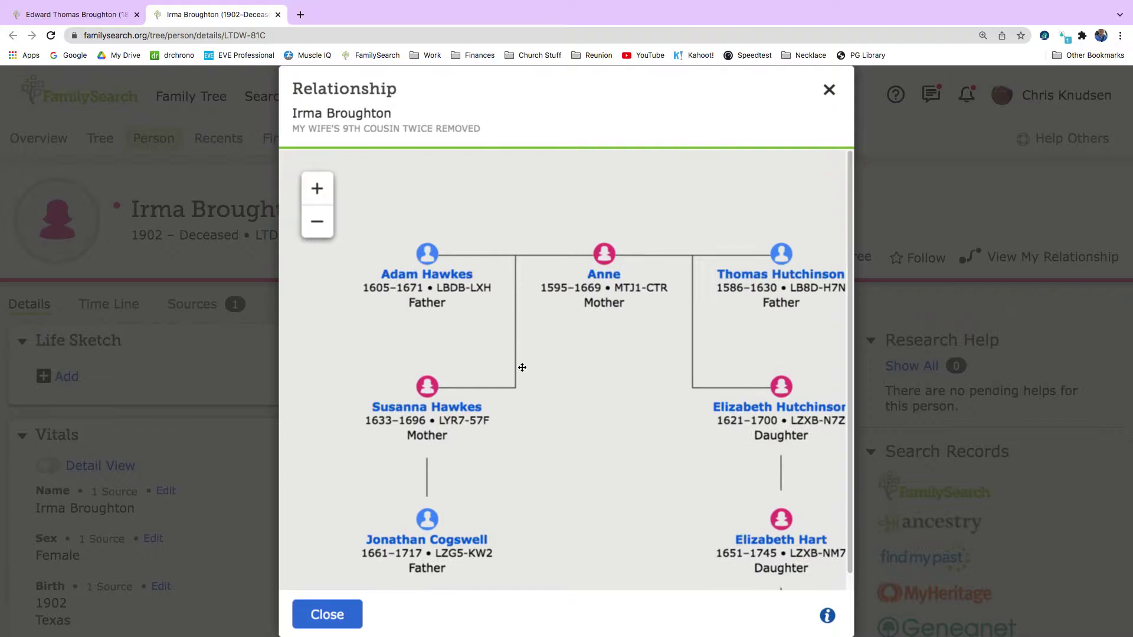
click(334, 617)
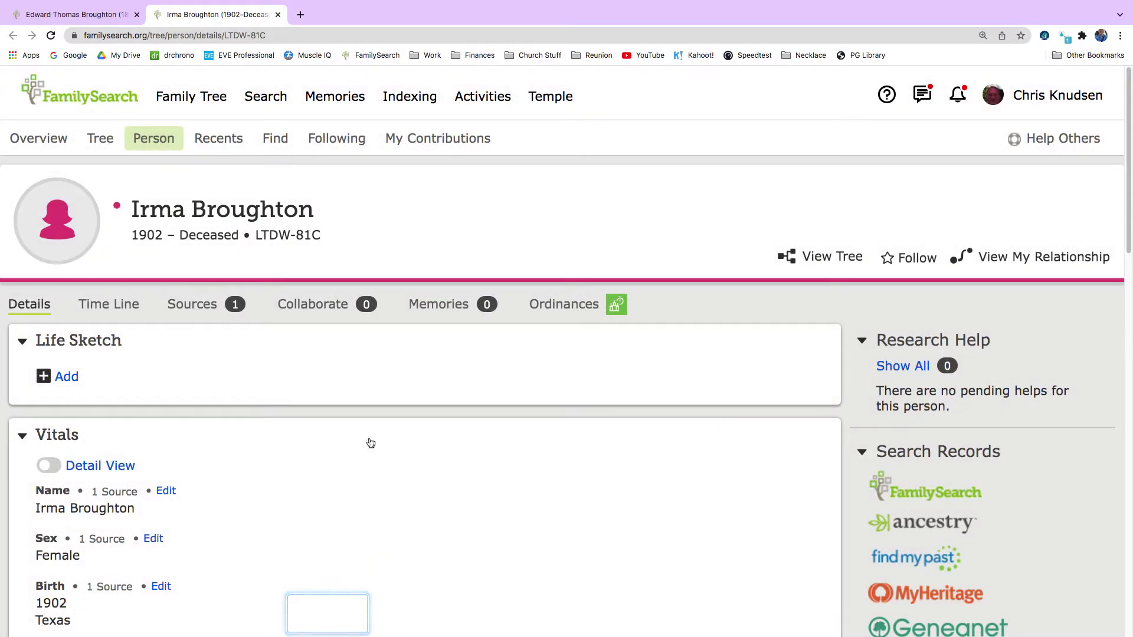
- Search Ancestry's records for this woman and preview the Michigan, U.S., Marriage Records, 1867-1952 result
scroll(370, 440, down, 5)
scroll(372, 442, up, 3)
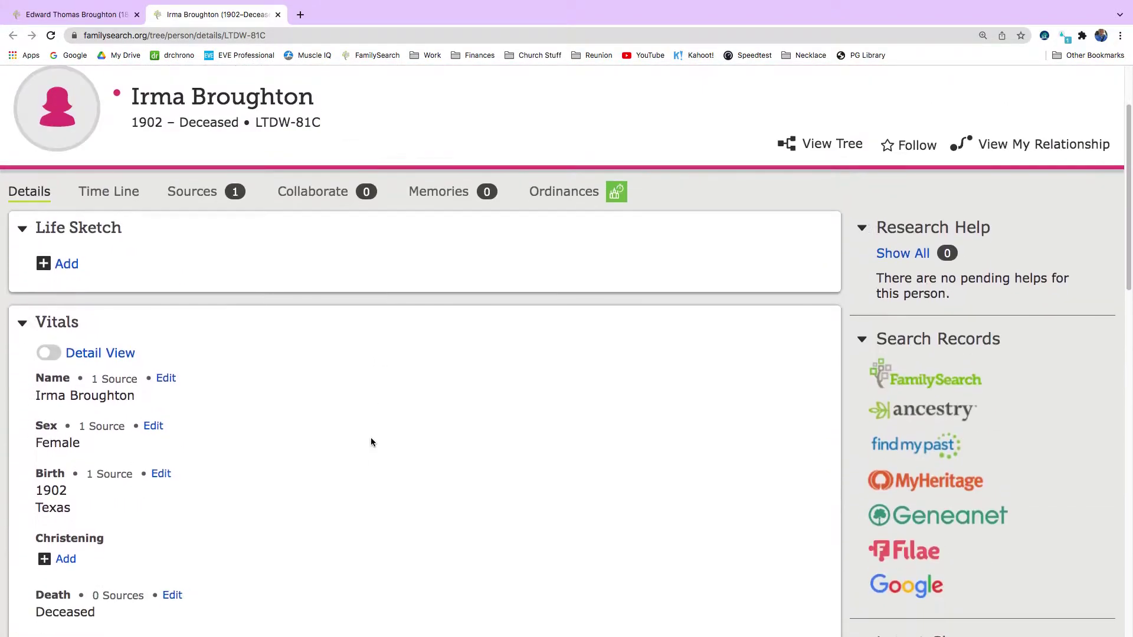
click(928, 414)
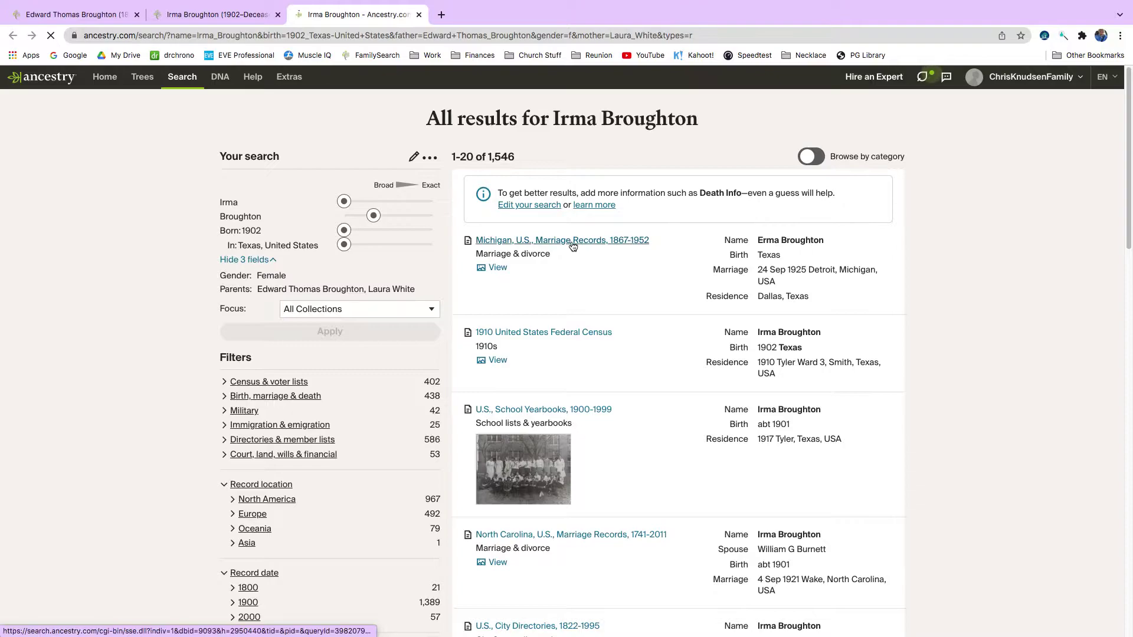
mouse_move(502, 242)
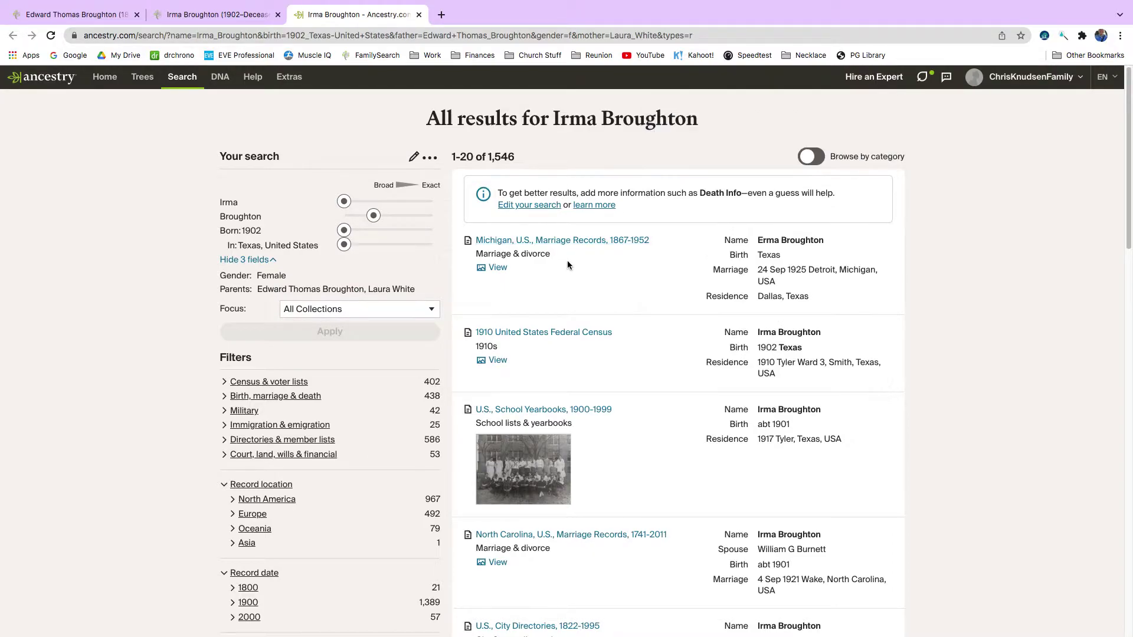
mouse_move(572, 244)
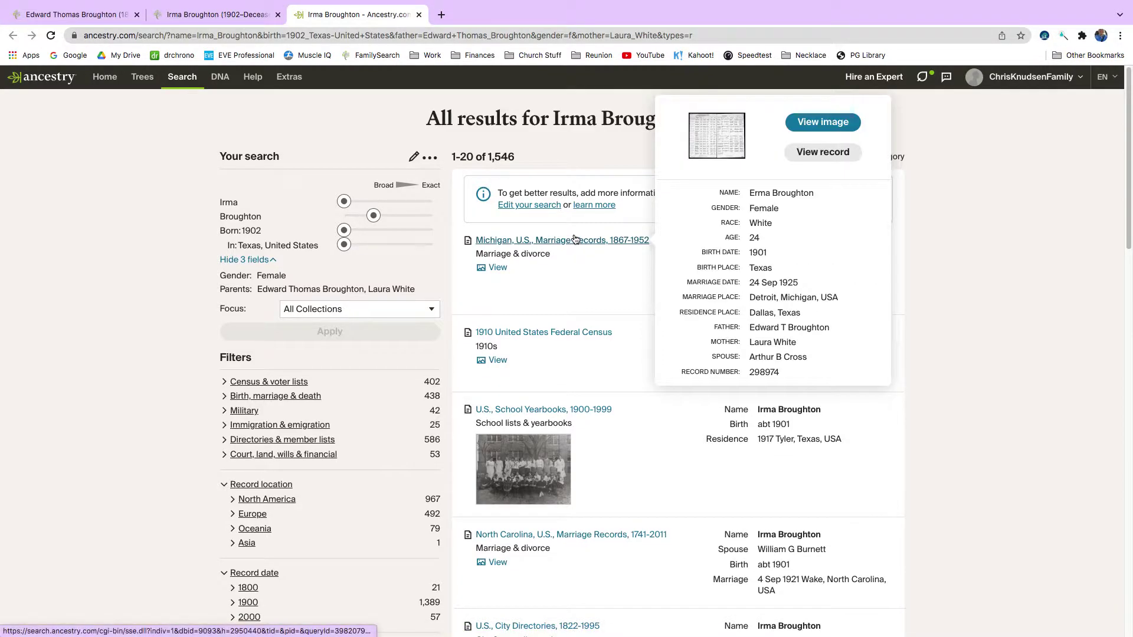
- Return to the woman's FamilySearch page, search FamilySearch's historical records for her and open the Michigan Marriages, 1868-1925 result
click(244, 16)
click(915, 380)
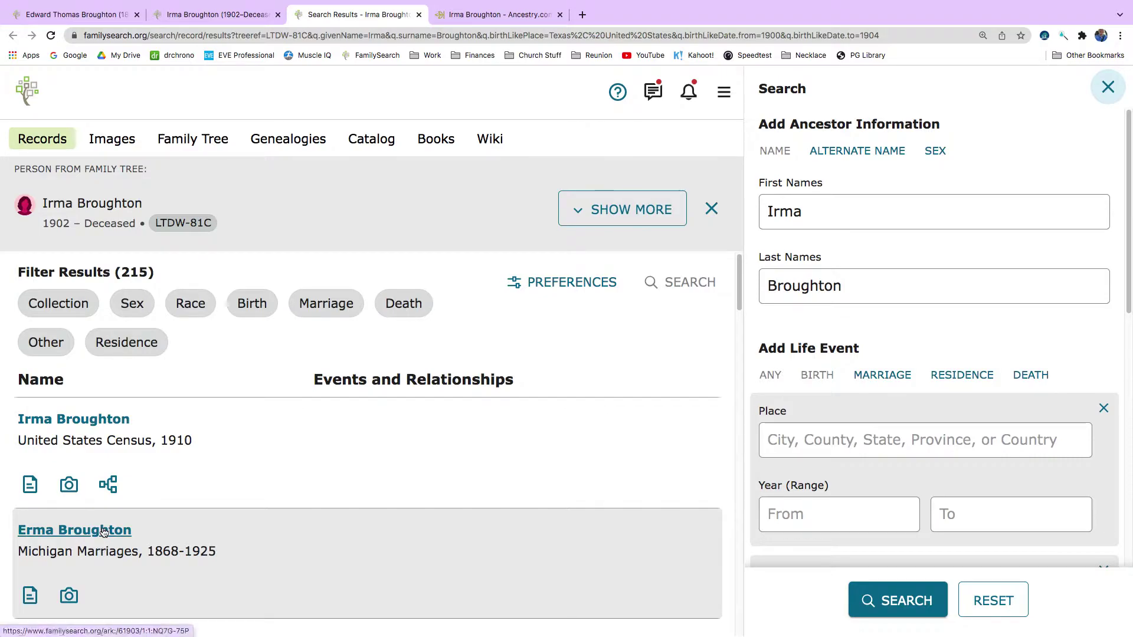
scroll(103, 532, down, 3)
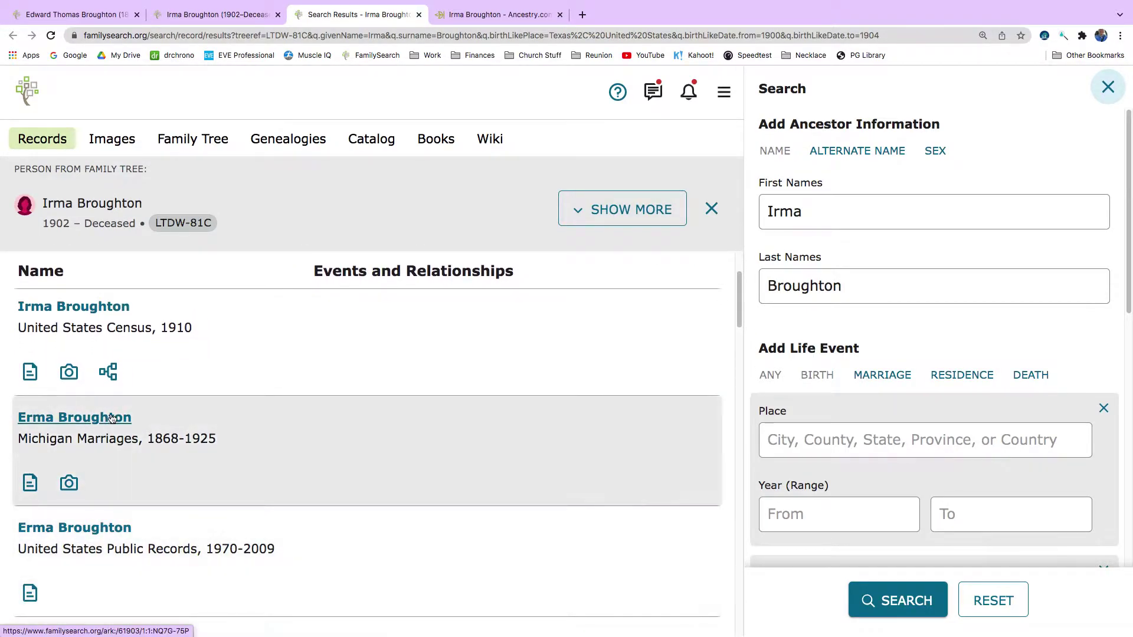
click(112, 418)
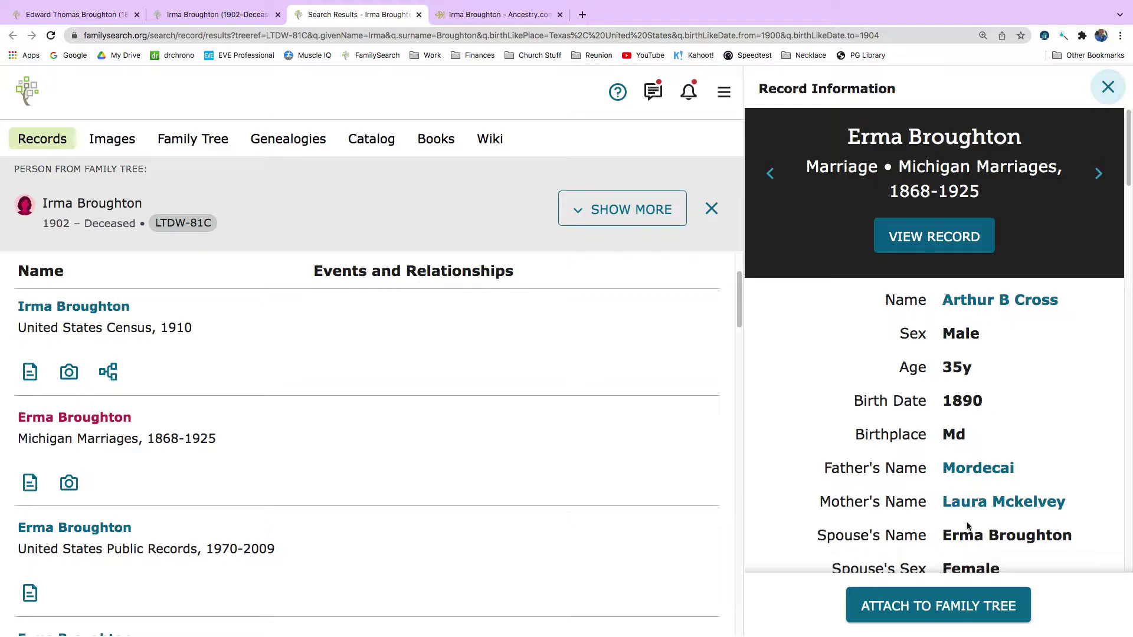
- Attach the Michigan Marriages, 1868-1925 record to the woman in the family tree with Name, Sex and Birth tagged
click(944, 607)
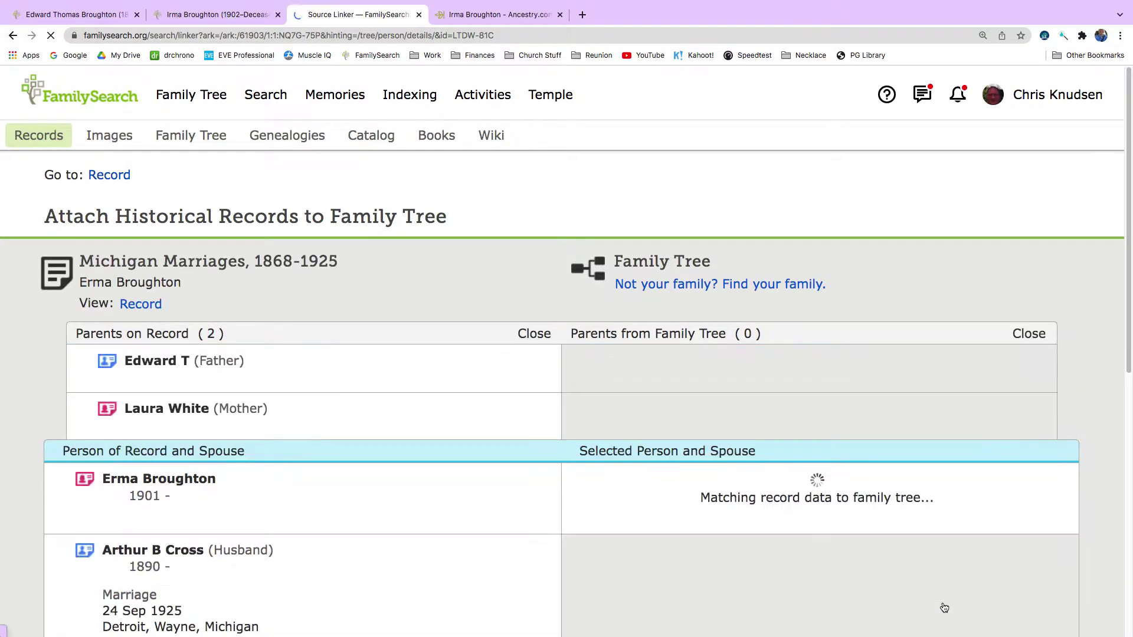
scroll(925, 513, down, 4)
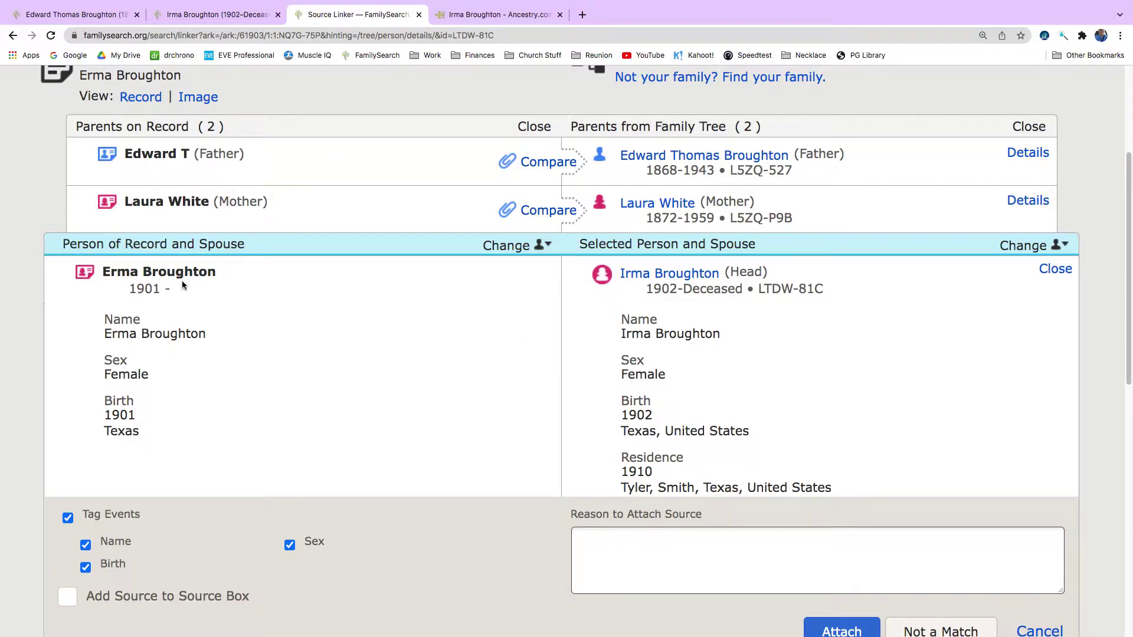
scroll(723, 398, down, 2)
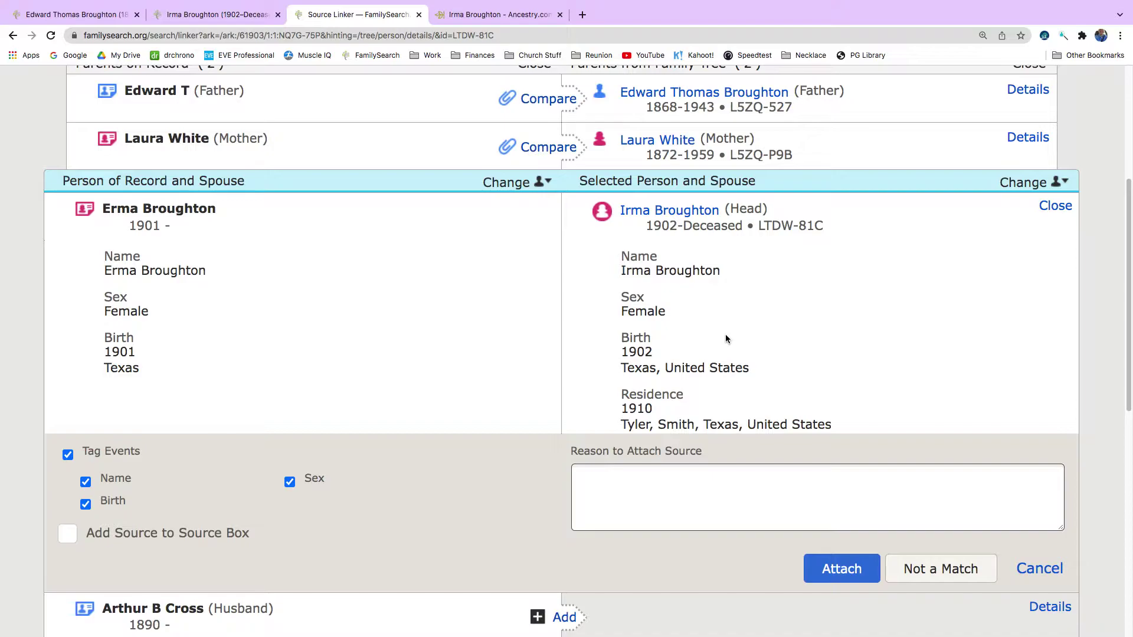
click(837, 566)
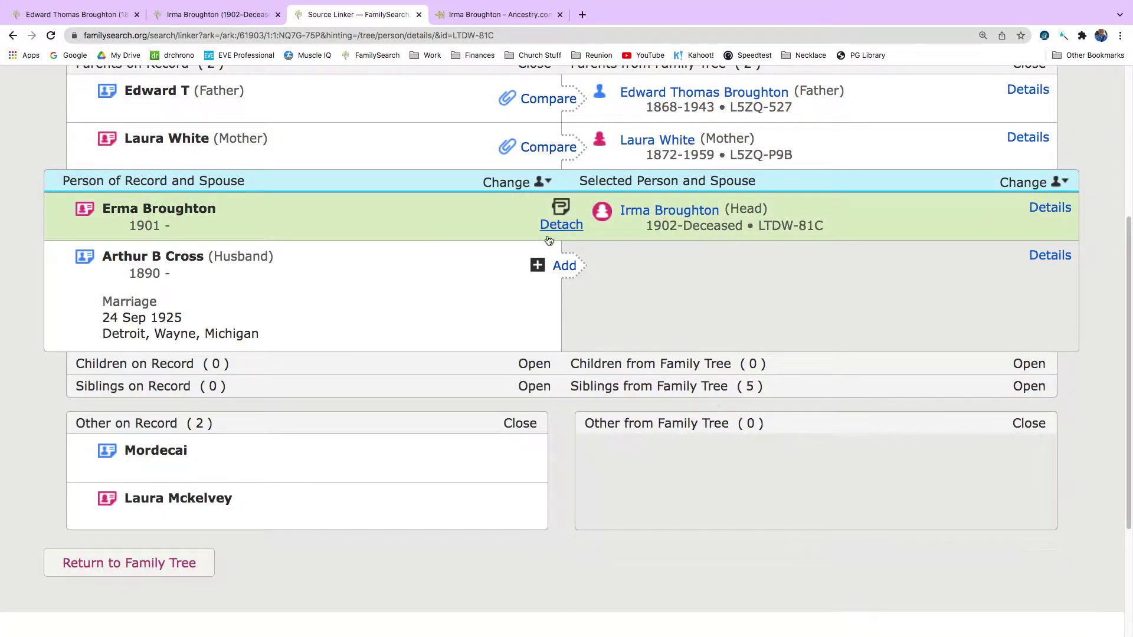
- Add the husband from the marriage record as a new deceased person with birthplace Maryland, United States
click(563, 265)
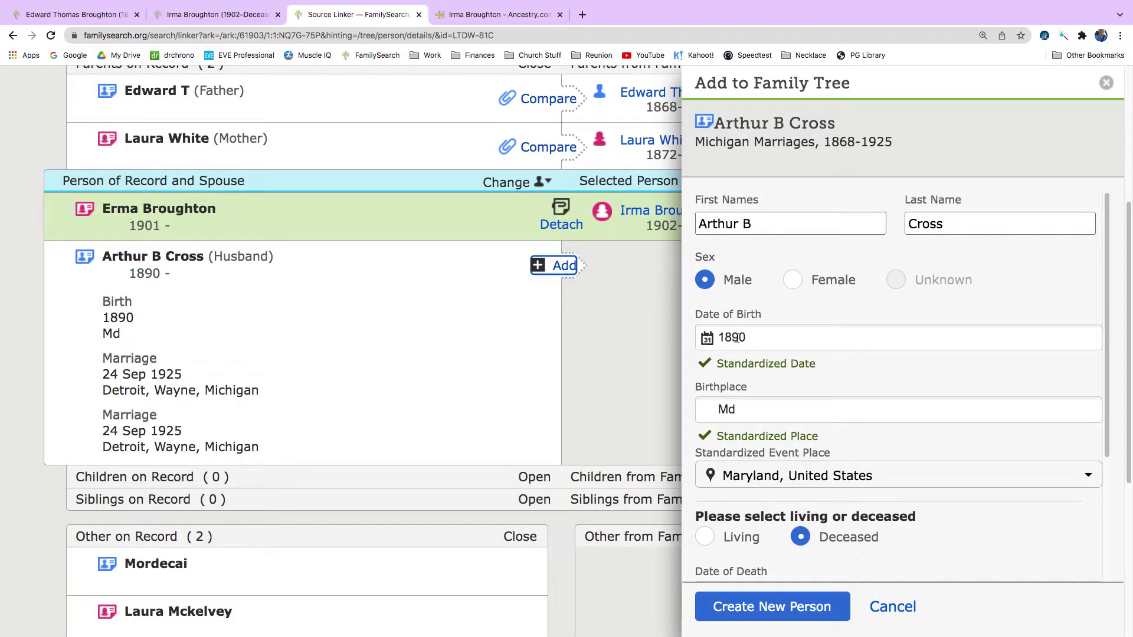
click(755, 409)
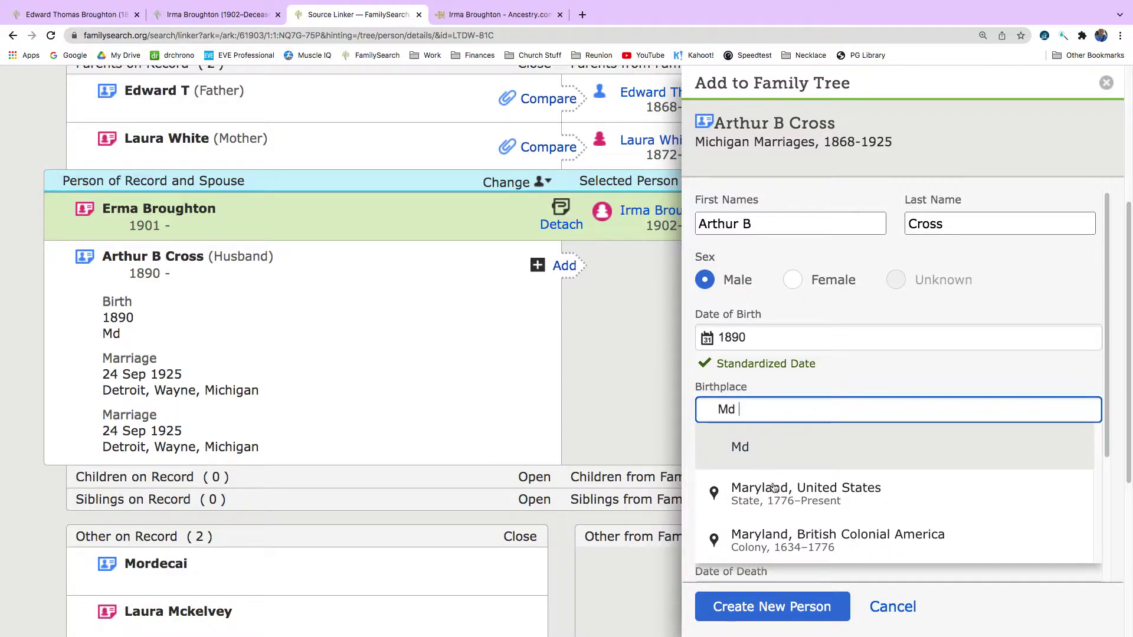
click(778, 491)
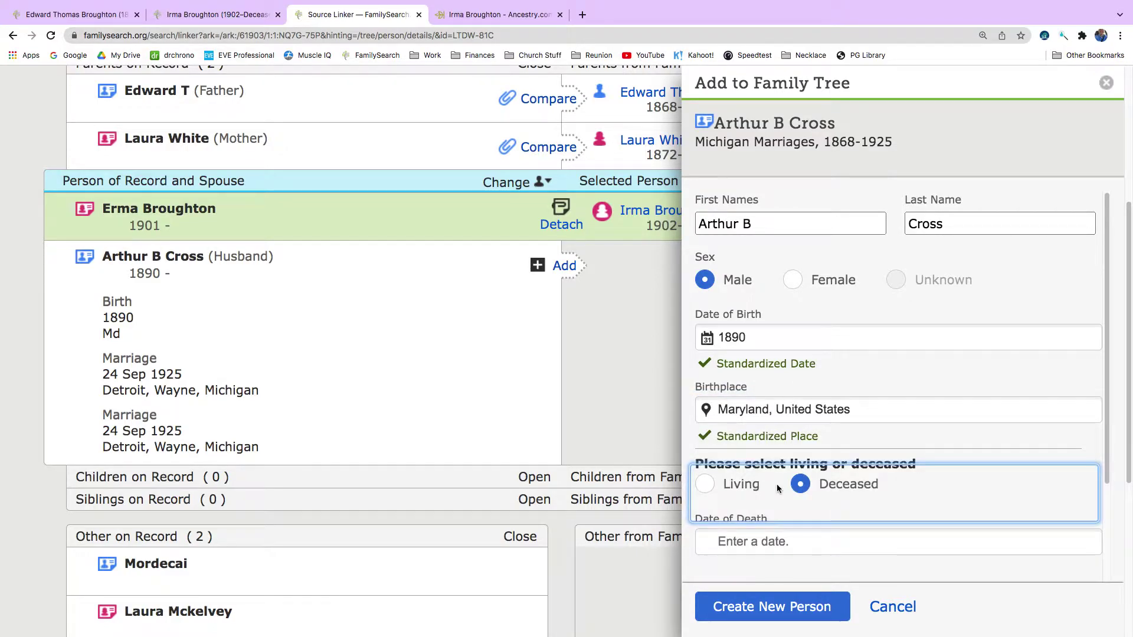
click(761, 618)
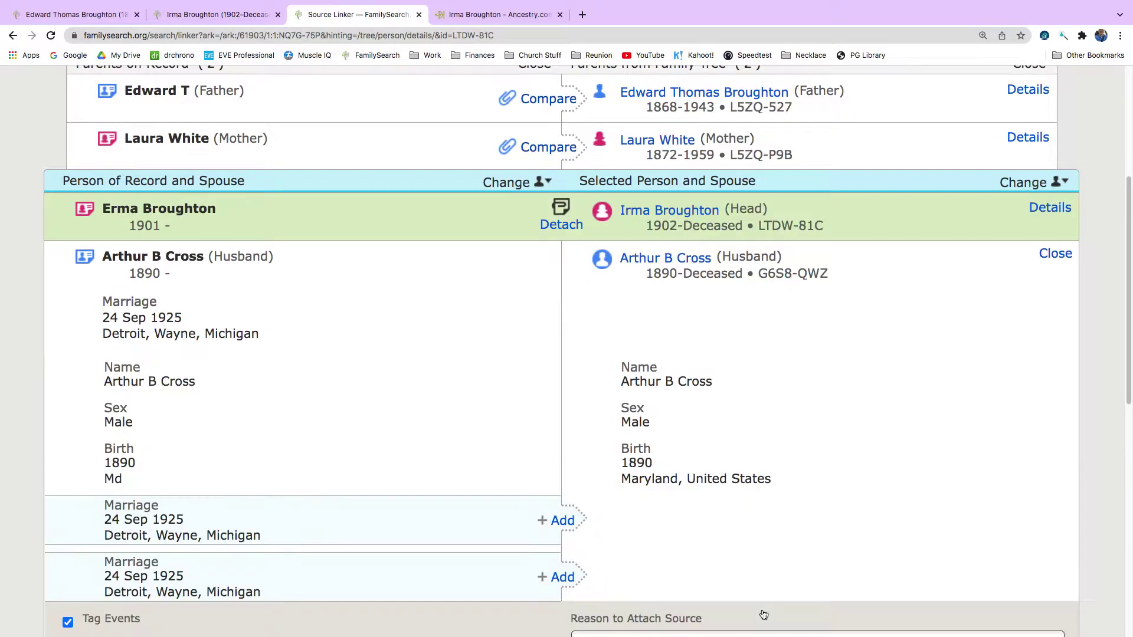
- Add the 24 Sep 1925 marriage in Detroit, Wayne, Michigan to the couple and attach the record to the husband
click(563, 521)
scroll(513, 501, down, 3)
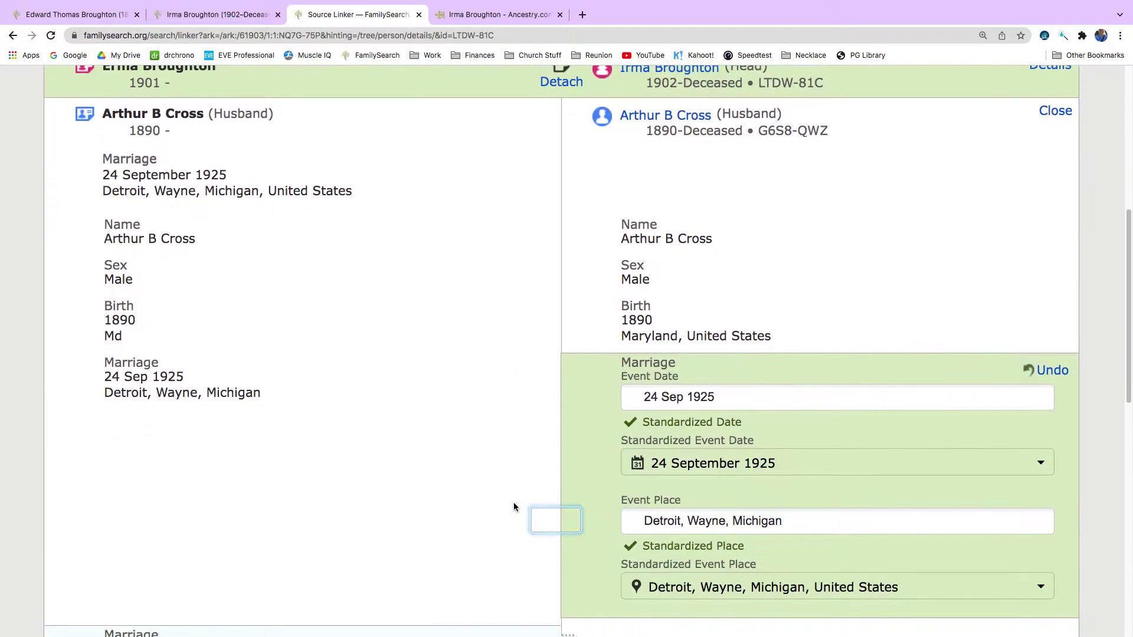
scroll(513, 503, down, 1)
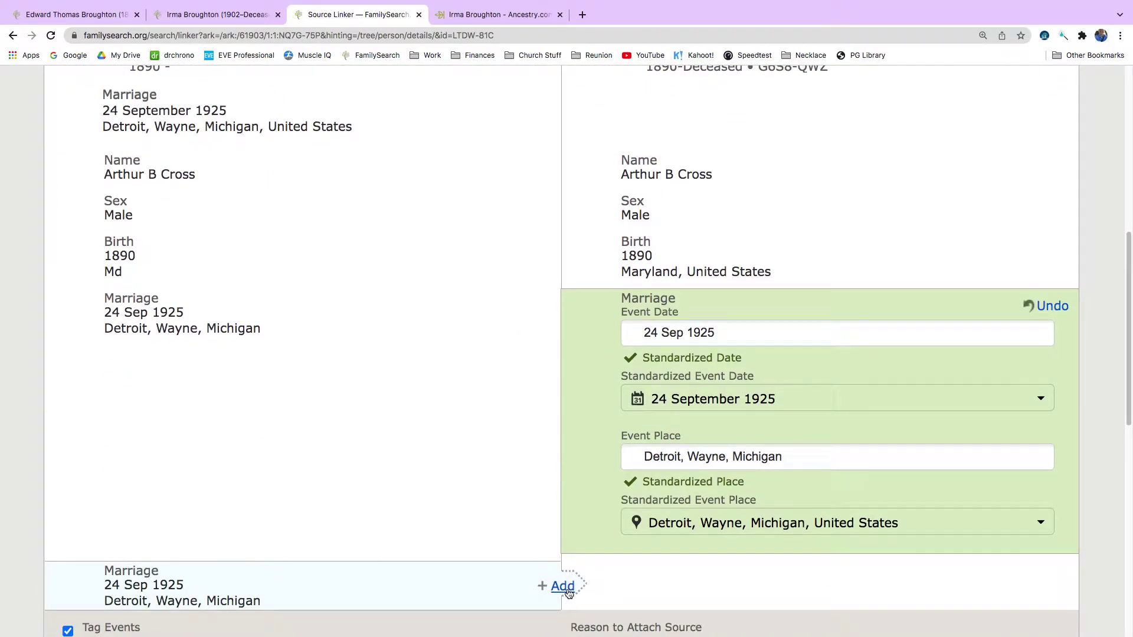
scroll(504, 486, down, 5)
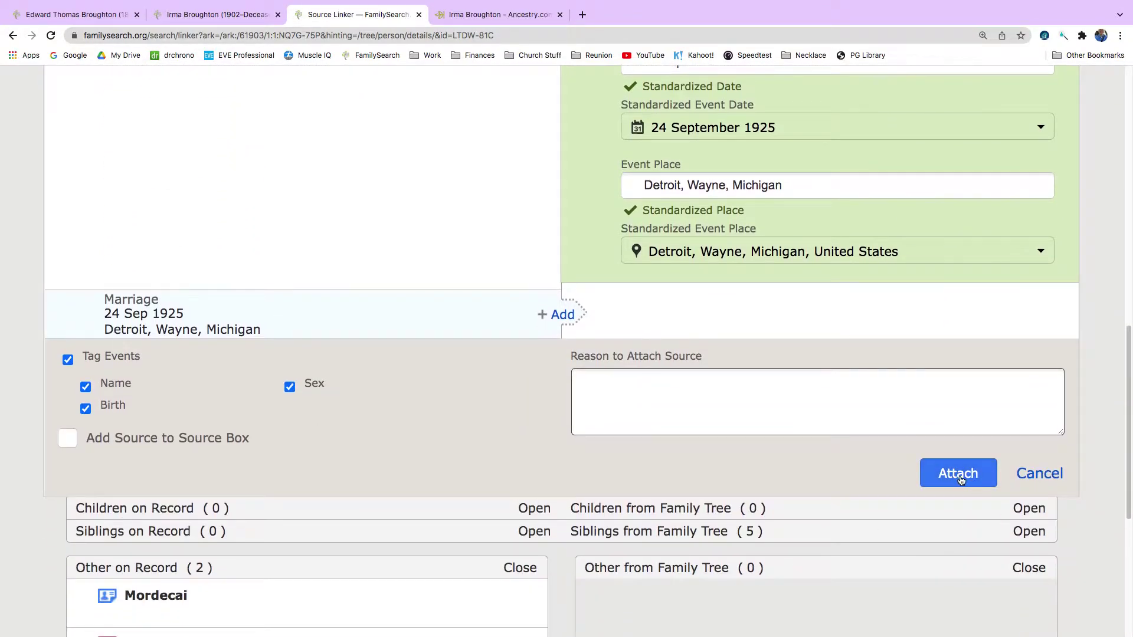
click(959, 475)
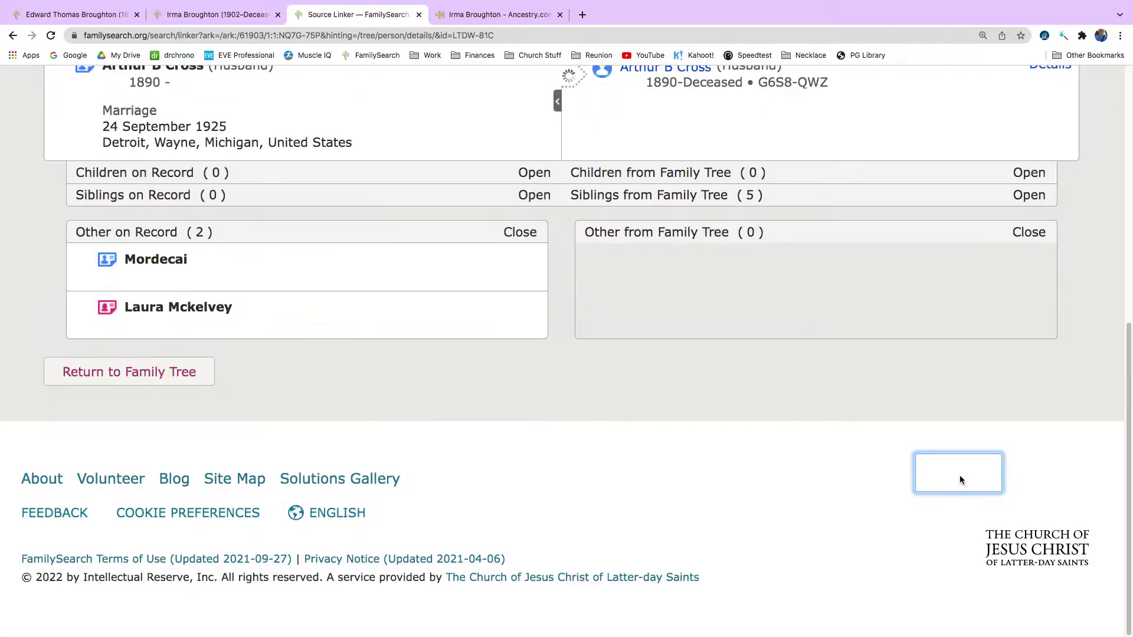
- Attach the Michigan Marriages, 1868-1925 record to the woman's father in the family tree
scroll(855, 426, up, 4)
scroll(855, 431, up, 3)
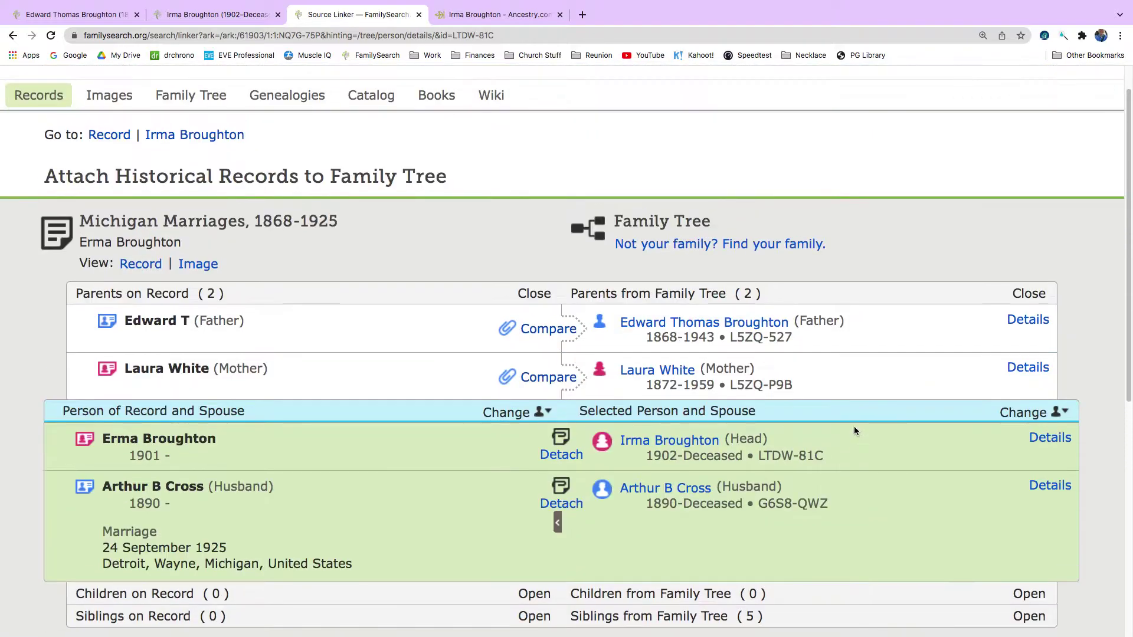
click(549, 328)
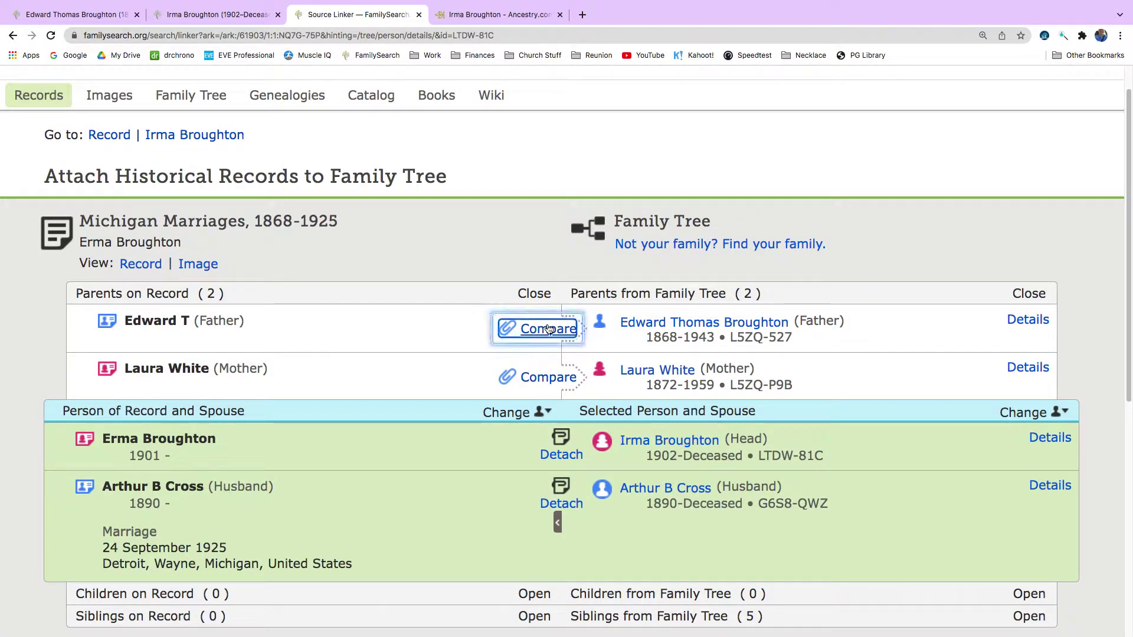
scroll(539, 410, down, 8)
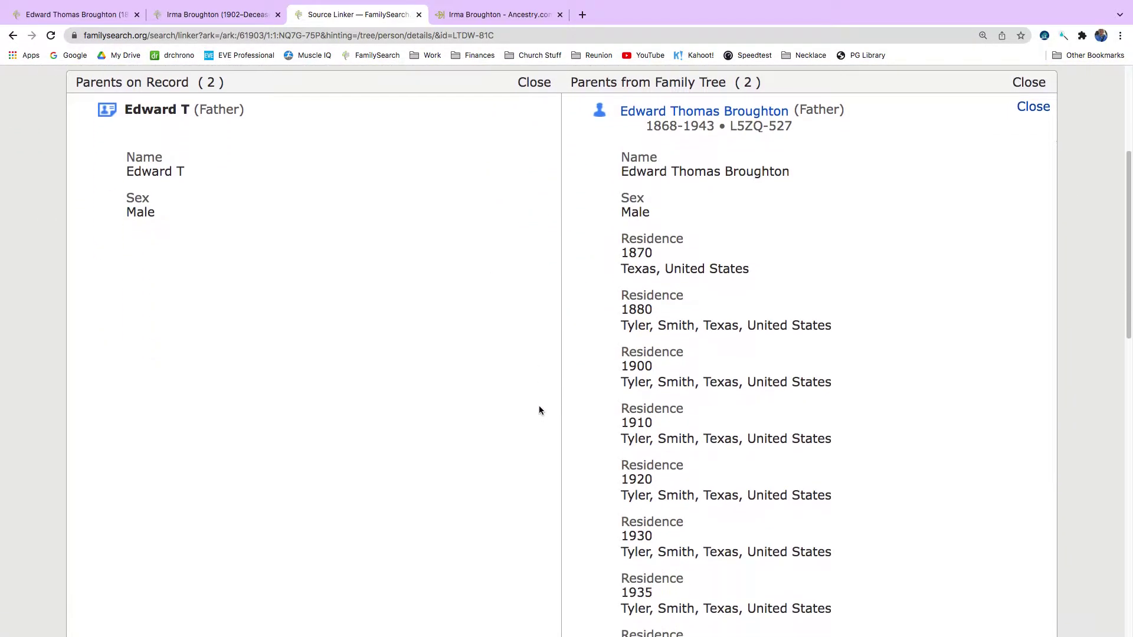
click(970, 564)
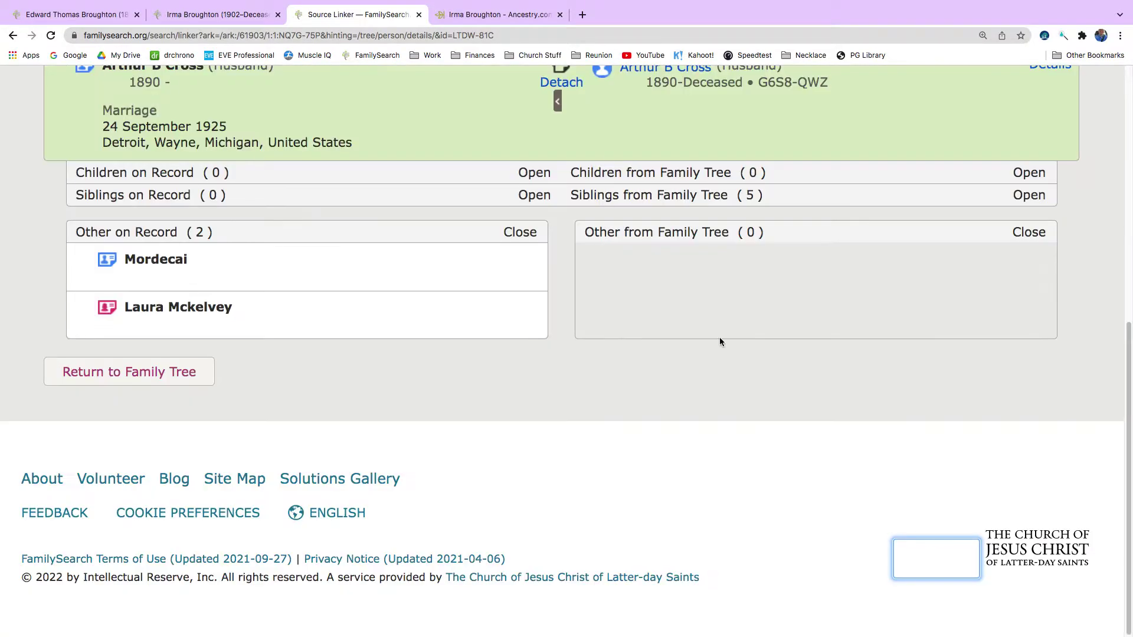
- Attach the marriage record to the woman's mother with Name and Sex tagged
scroll(634, 223, up, 1)
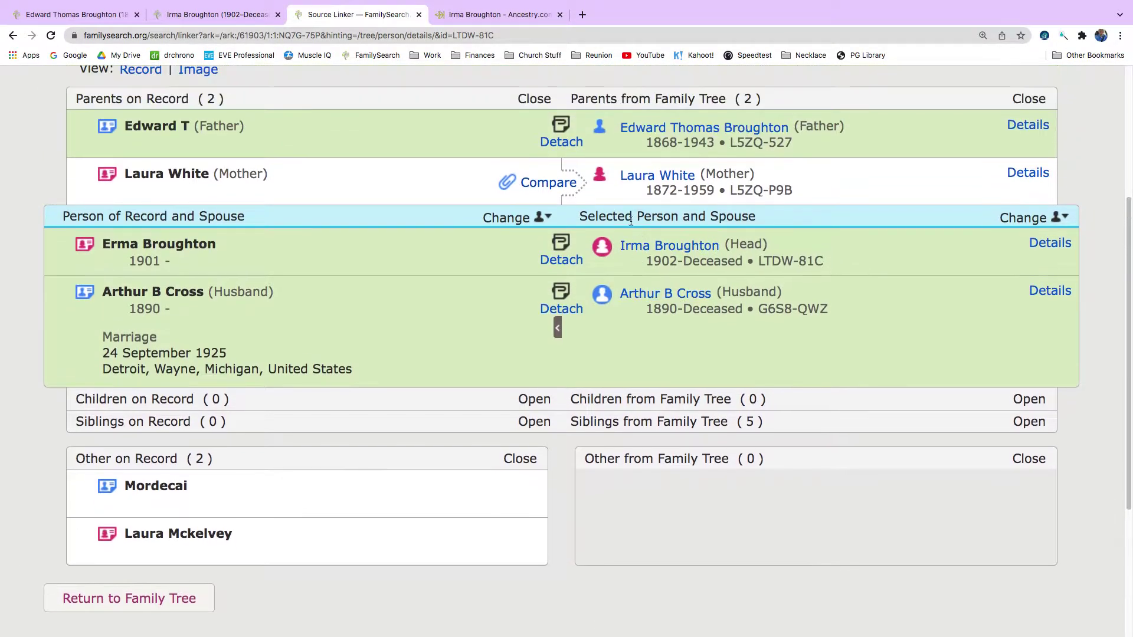
click(548, 183)
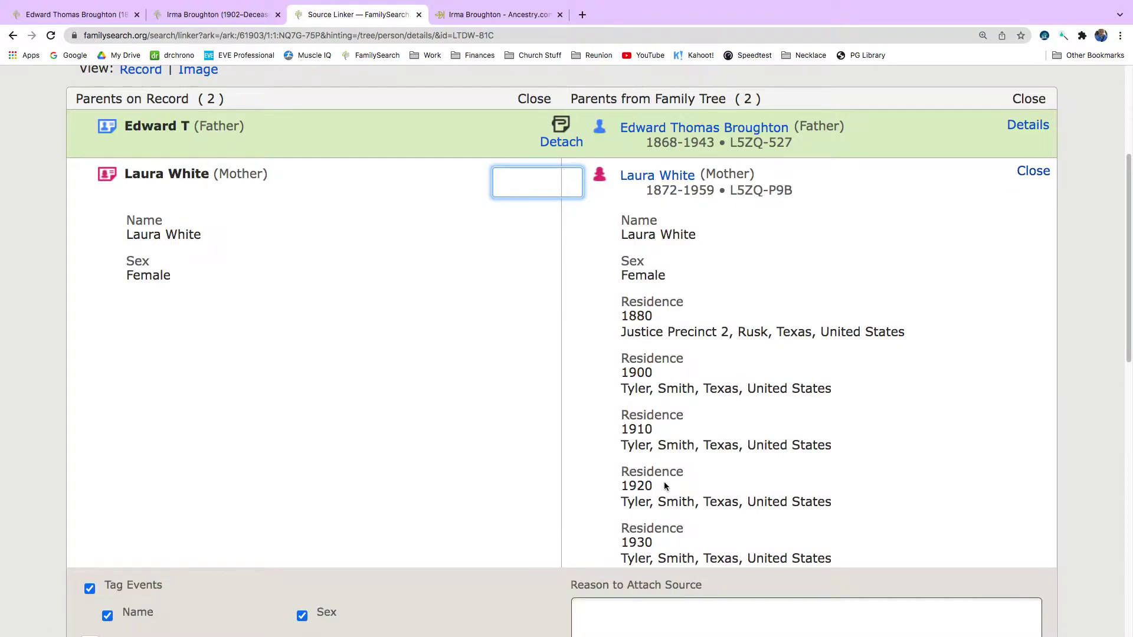
scroll(665, 485, down, 1)
click(932, 608)
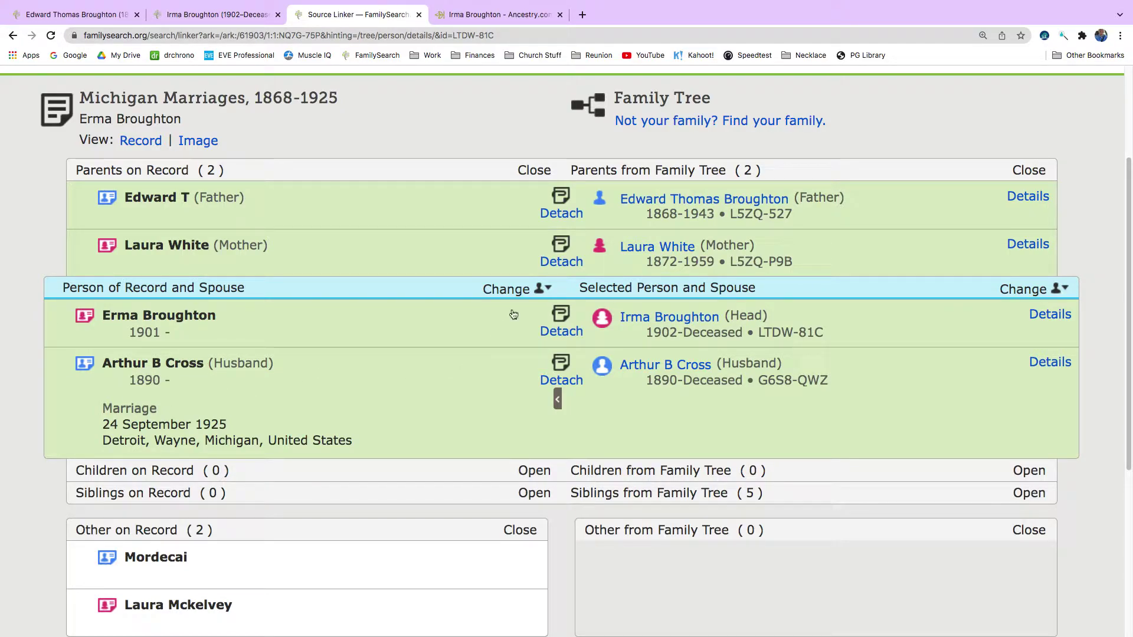
- Make the husband the record's focus person, add his father as a new deceased person with the husband's surname, and attach the marriage record
click(504, 291)
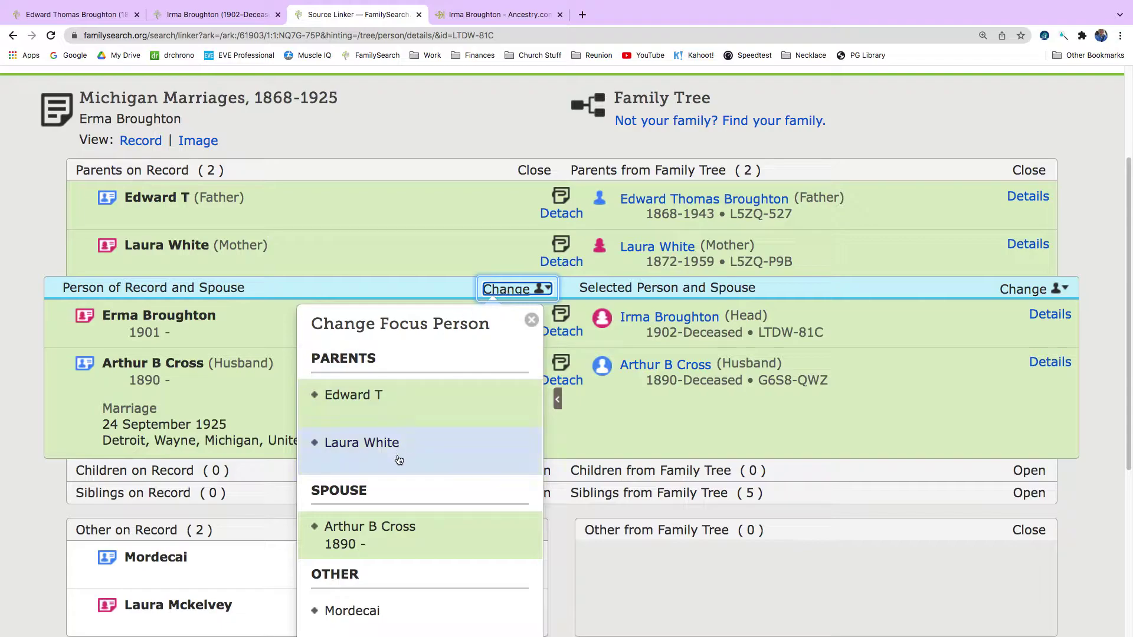
click(399, 531)
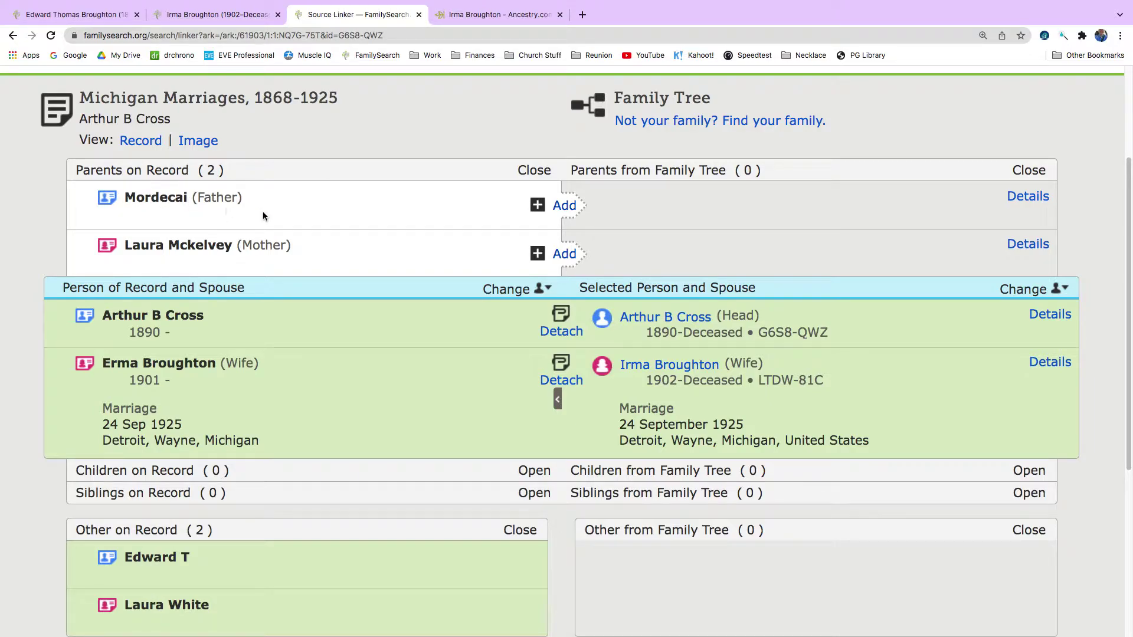
click(560, 209)
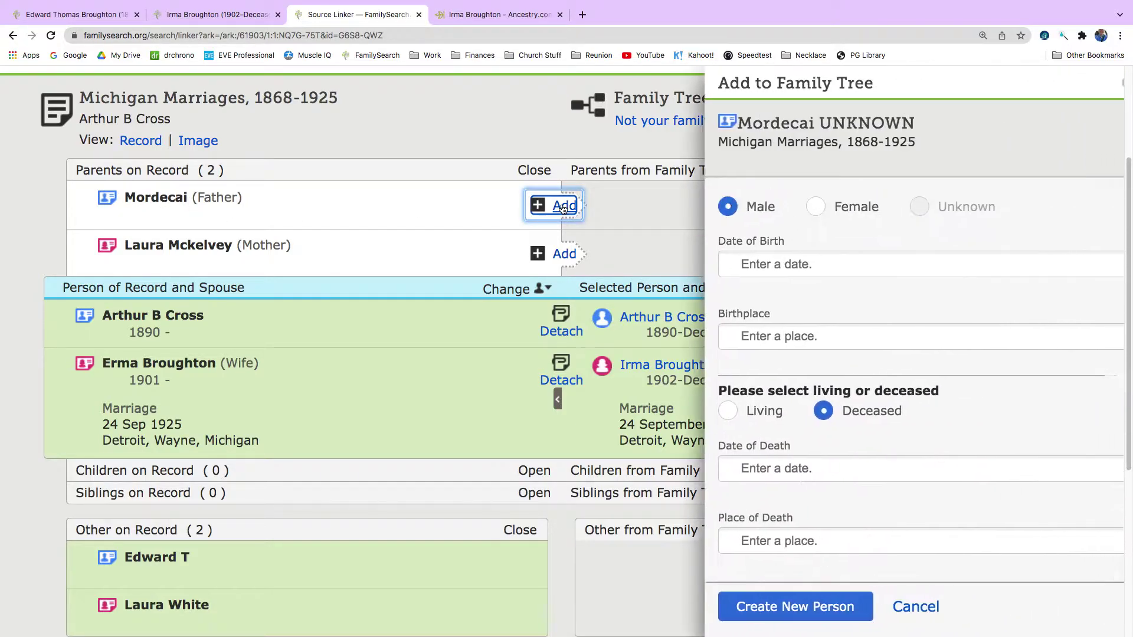
click(940, 224)
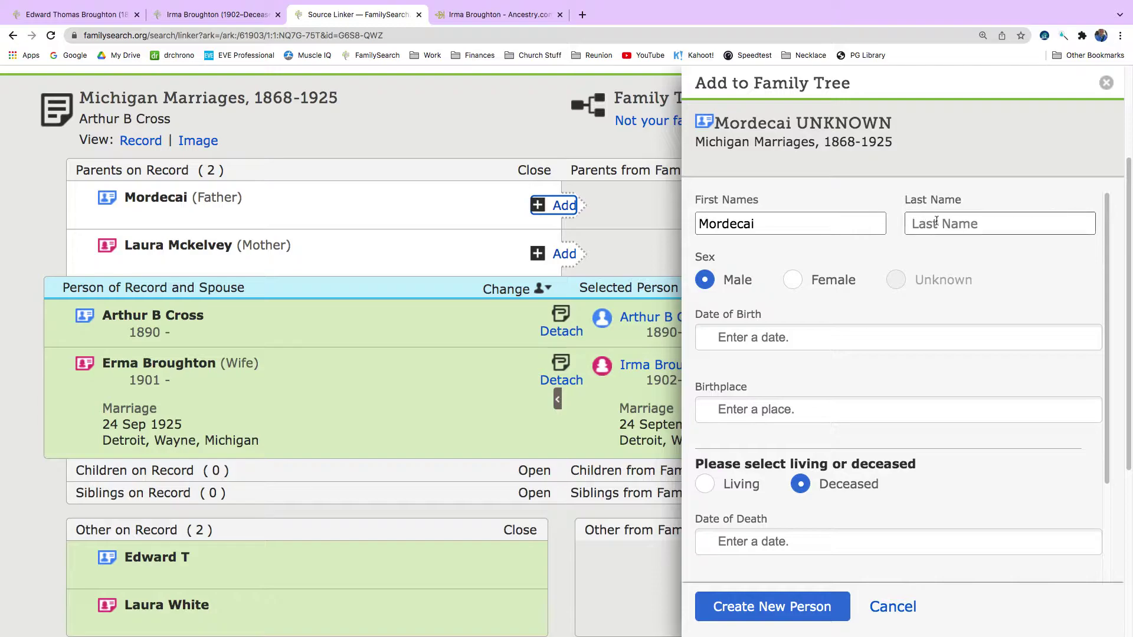
text(Cross)
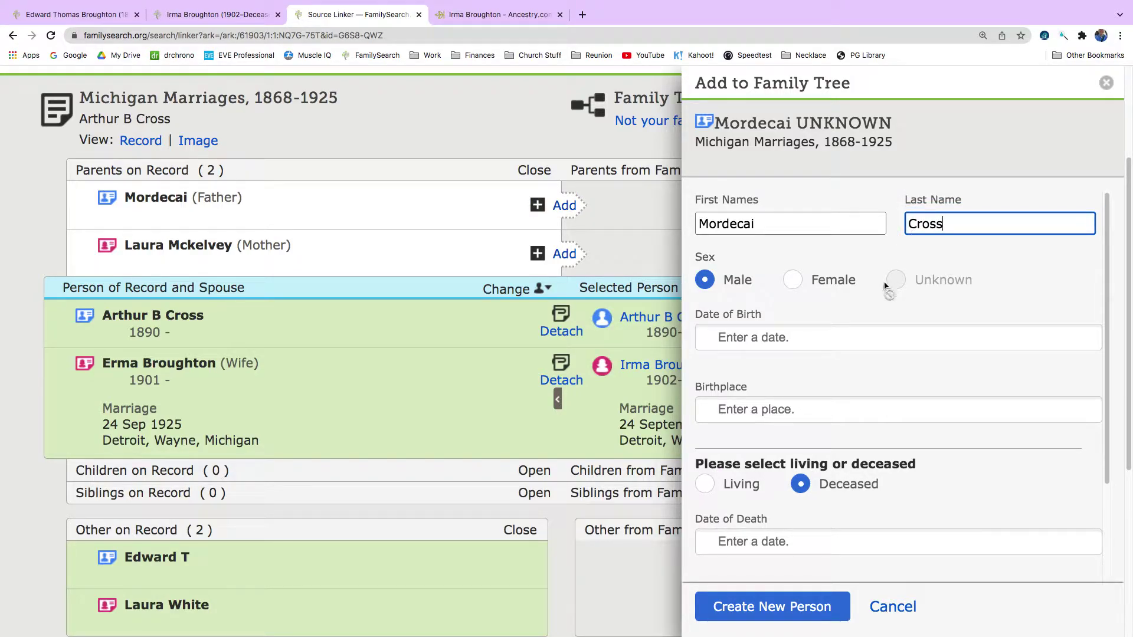
click(791, 608)
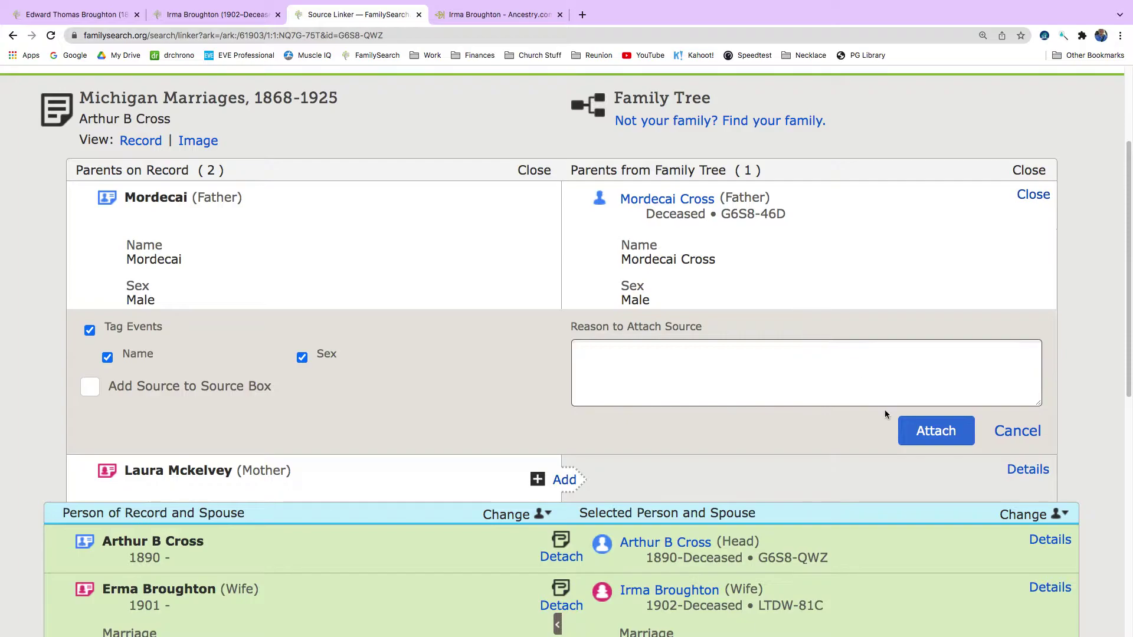
click(922, 430)
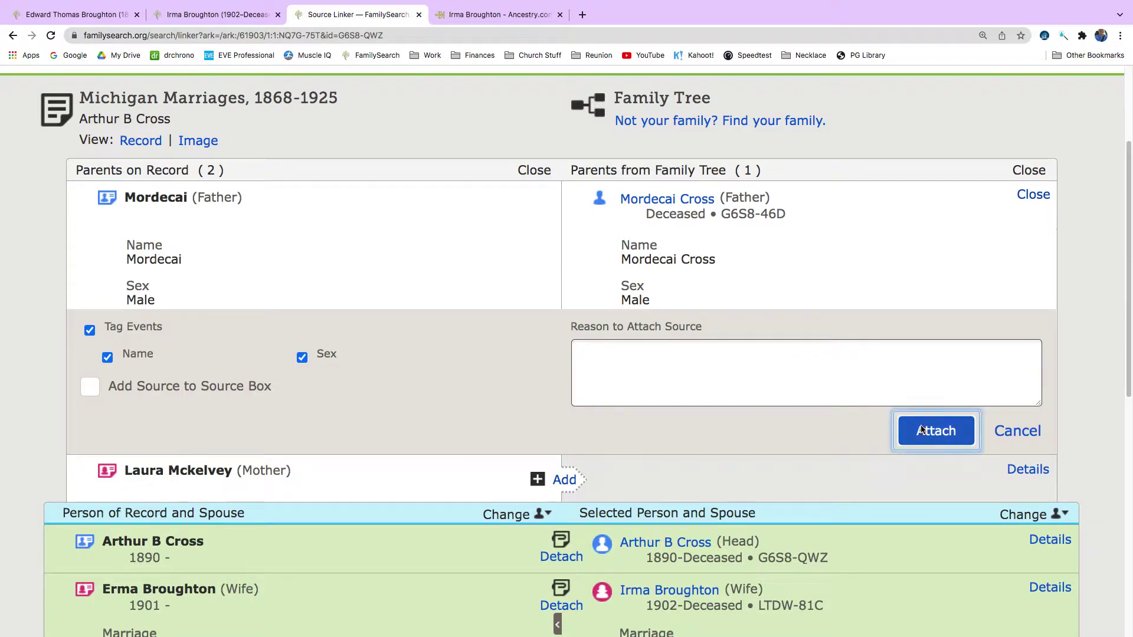
- Add the husband's mother from the marriage record as a new deceased person and attach the record to her
click(561, 254)
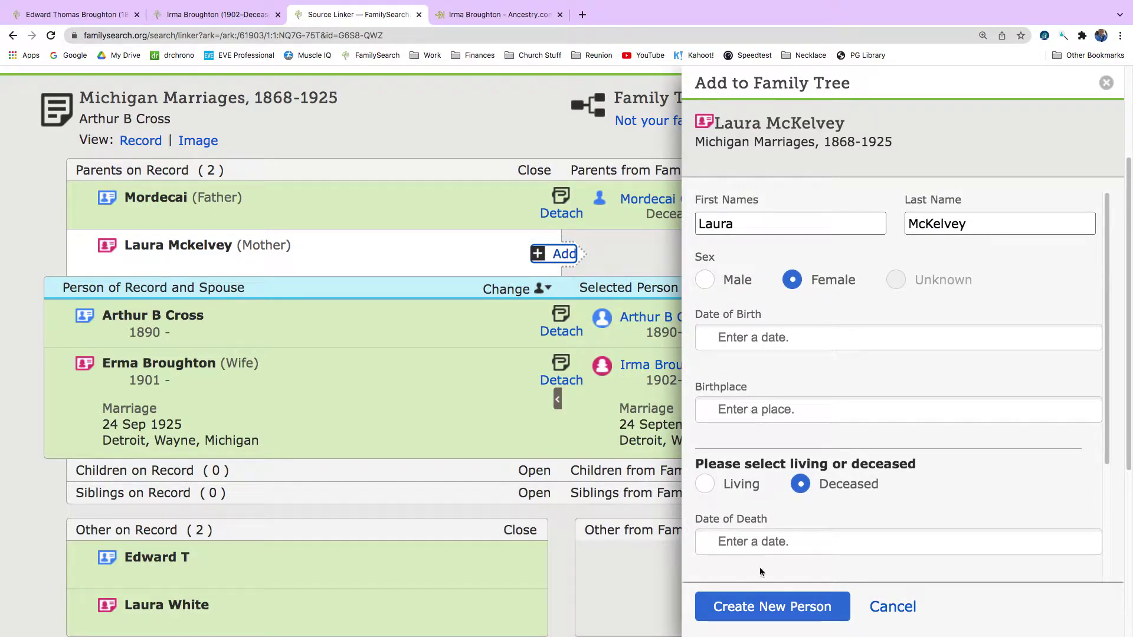
click(774, 607)
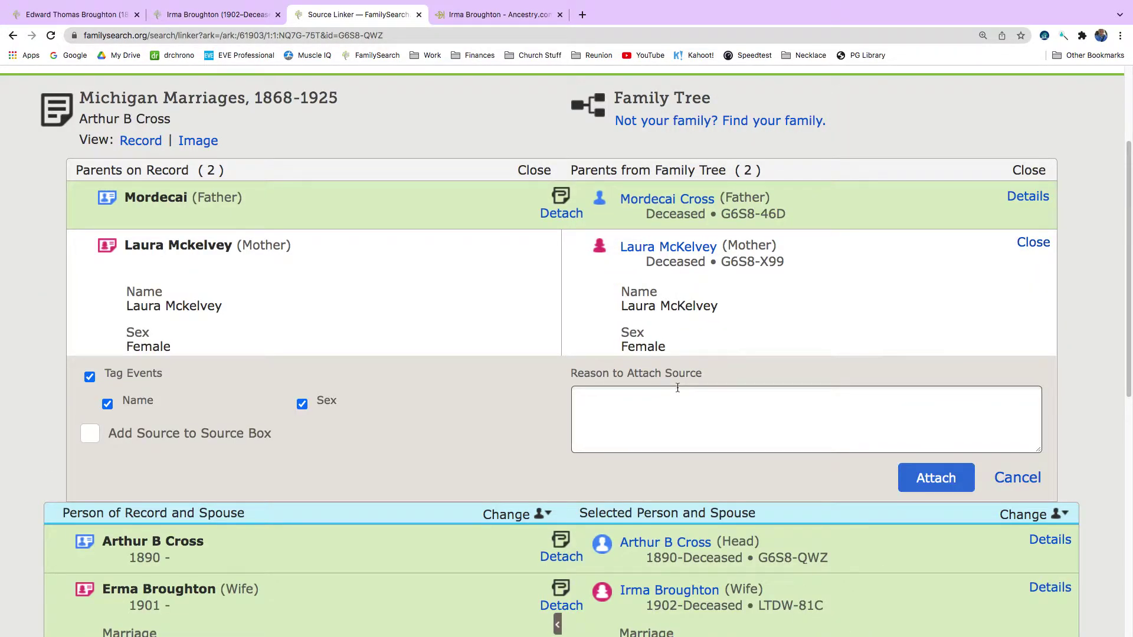
click(935, 479)
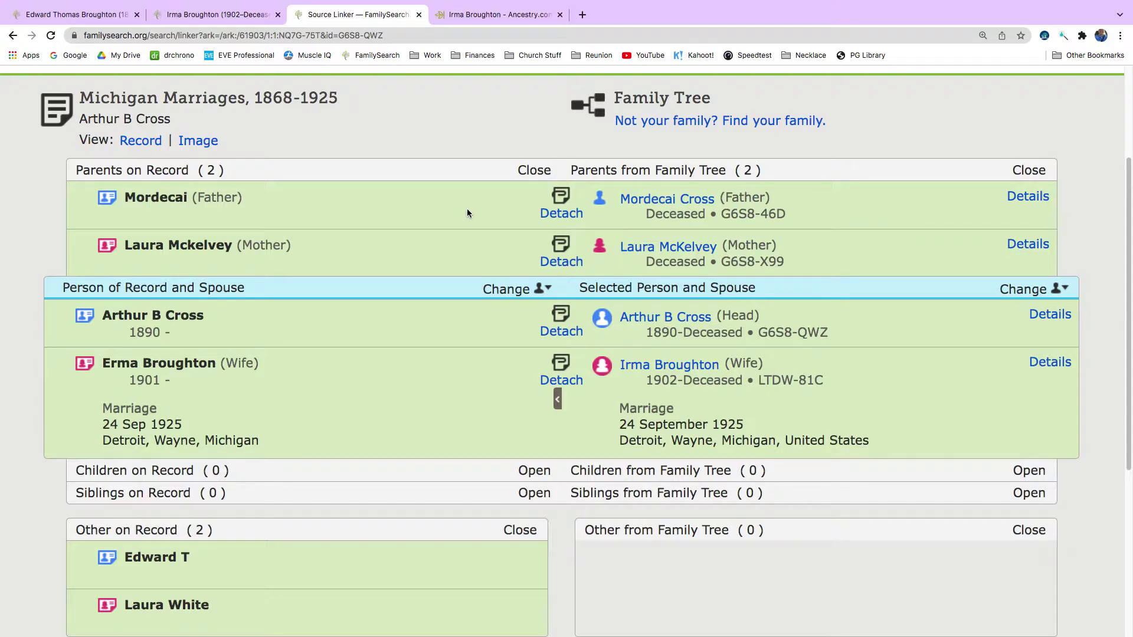
- Open the husband's person page in the family tree and close the Ancestry page
click(664, 319)
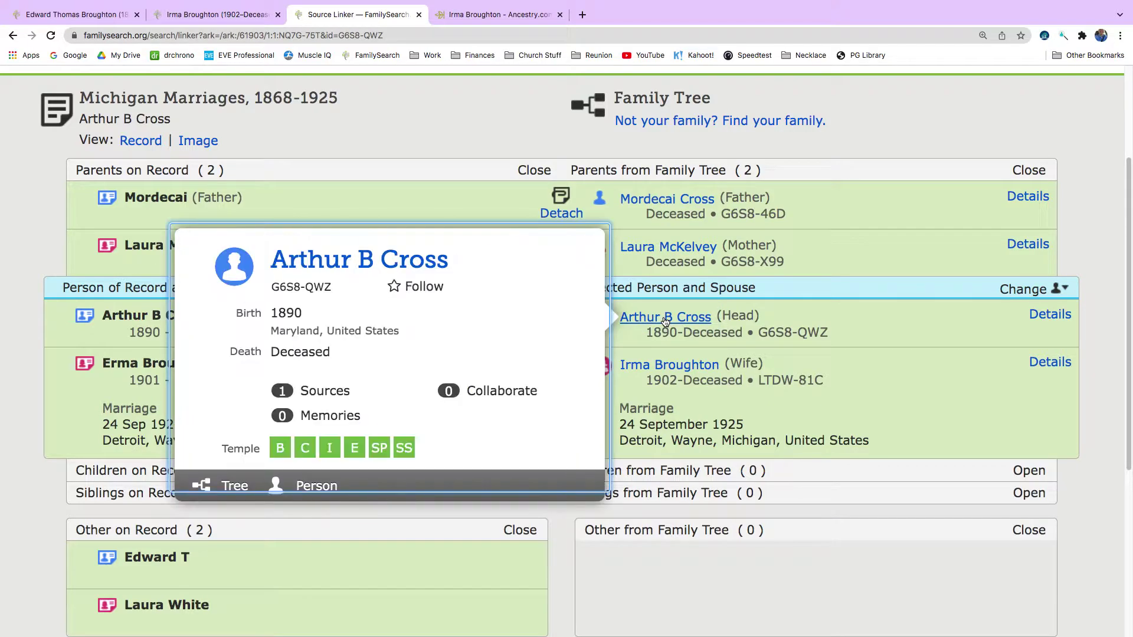
click(312, 487)
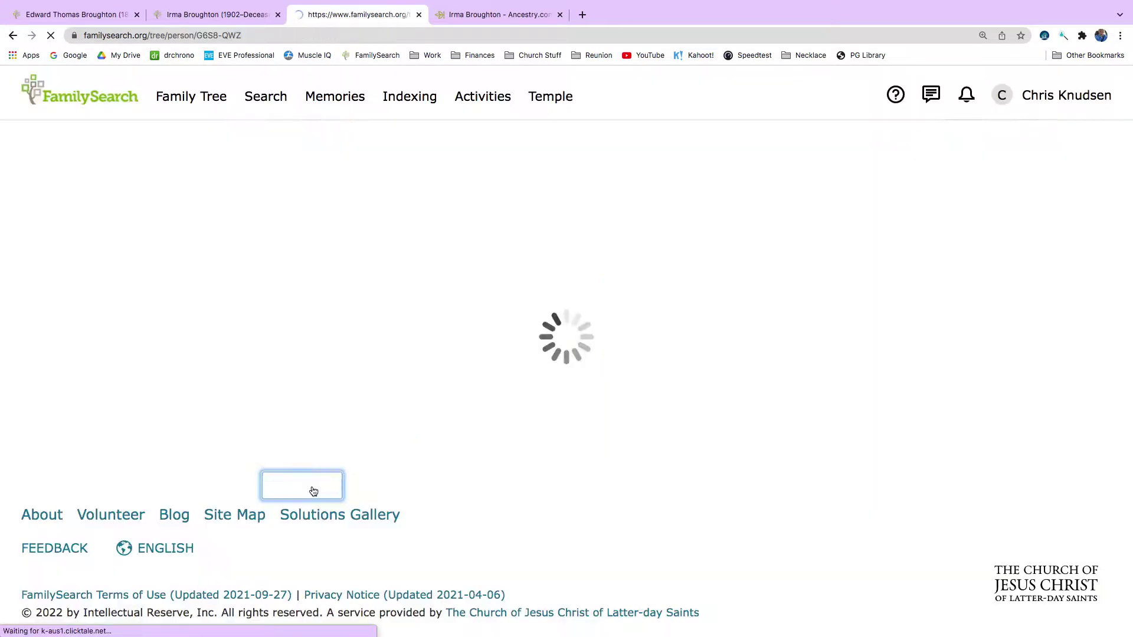
click(560, 15)
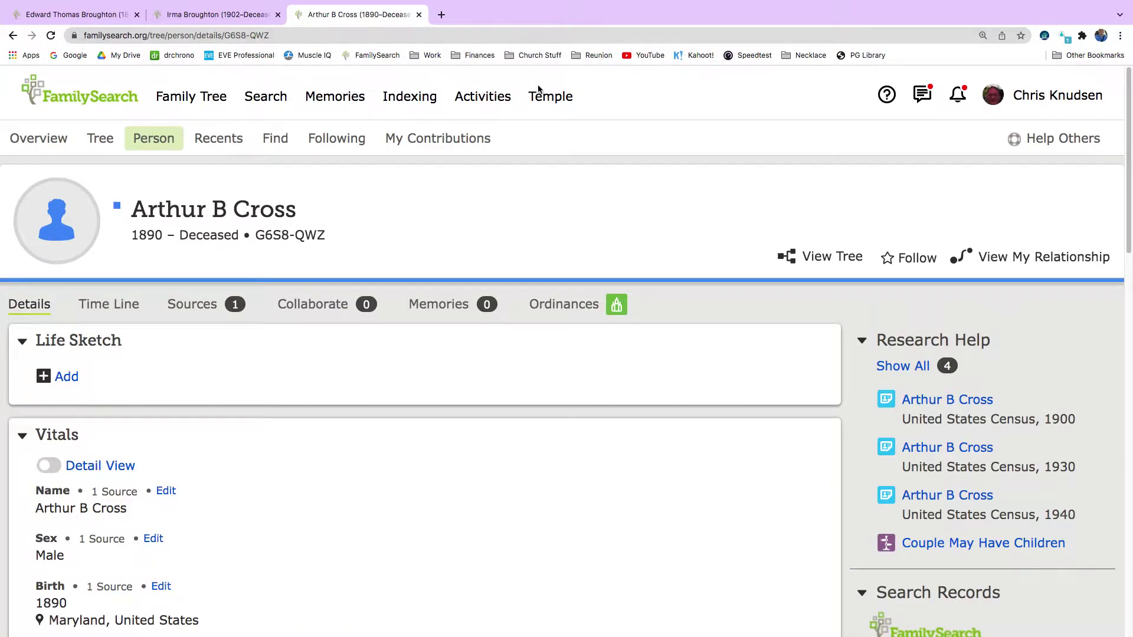
- Review the husband's United States Census, 1900 record hint and open it for attaching
click(932, 399)
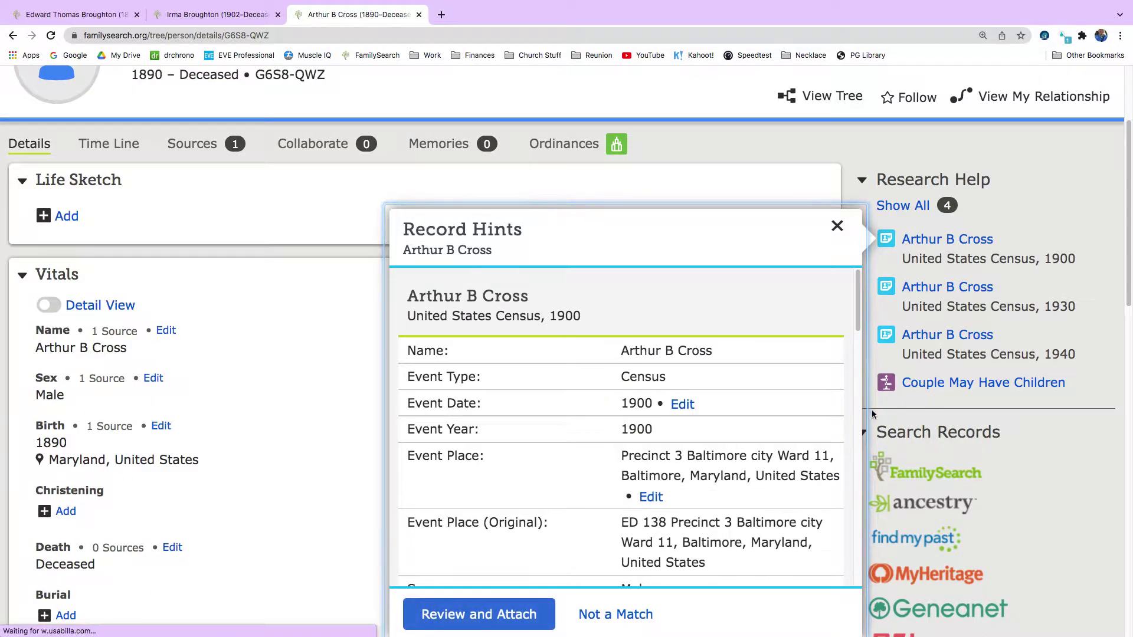
scroll(624, 420, down, 2)
scroll(564, 422, down, 4)
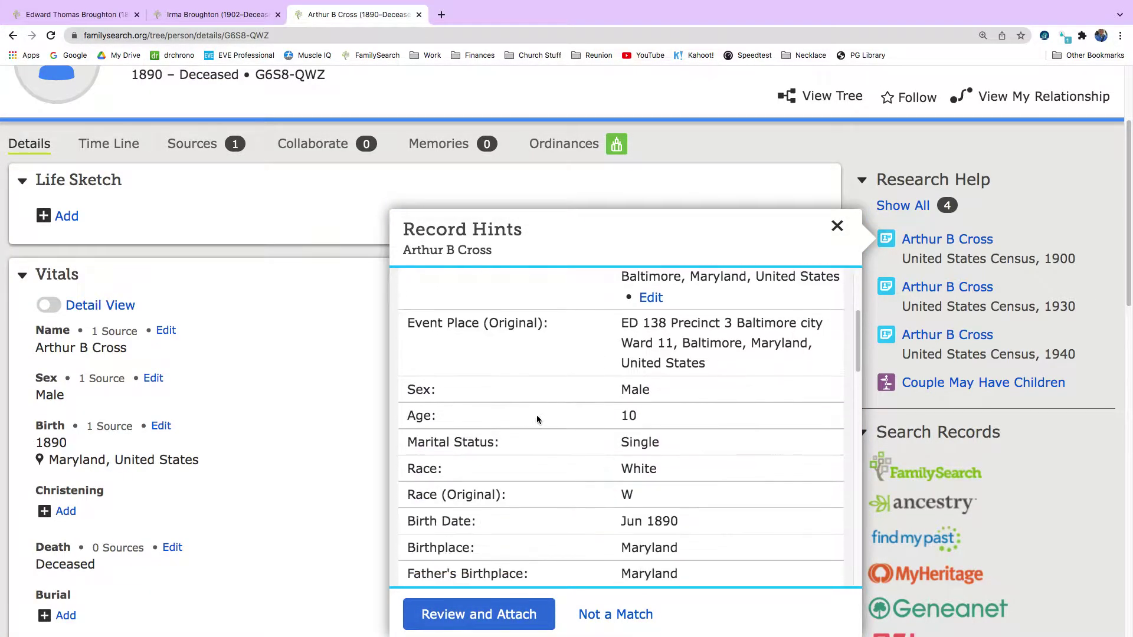
click(513, 607)
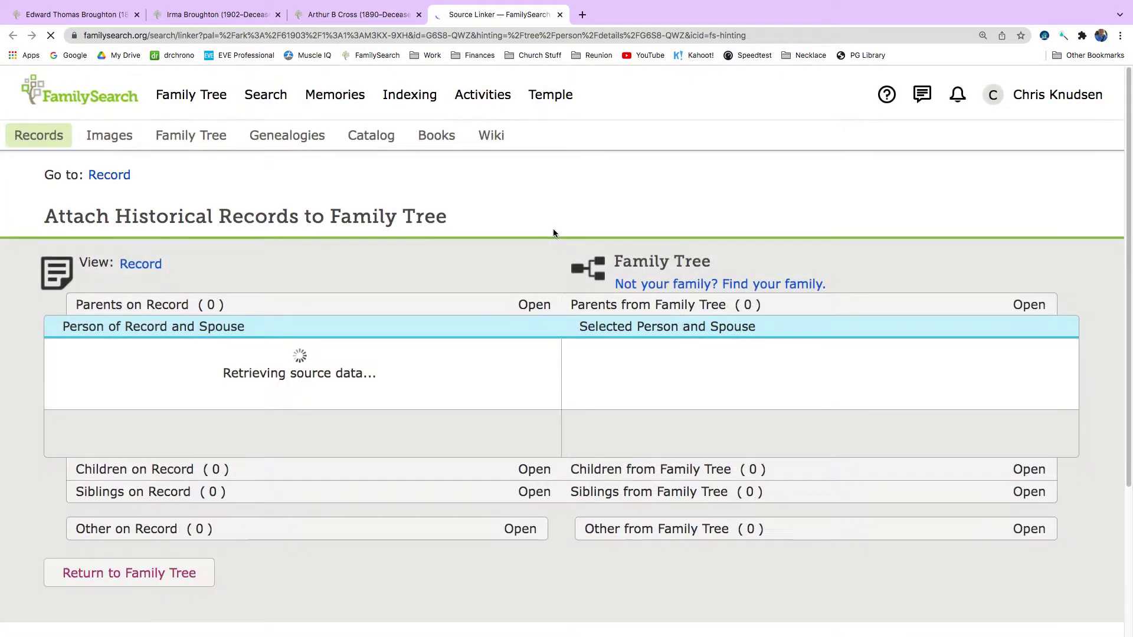
- Add the 1900 residence in Baltimore, Maryland to the husband and attach the census record to him
scroll(306, 220, down, 4)
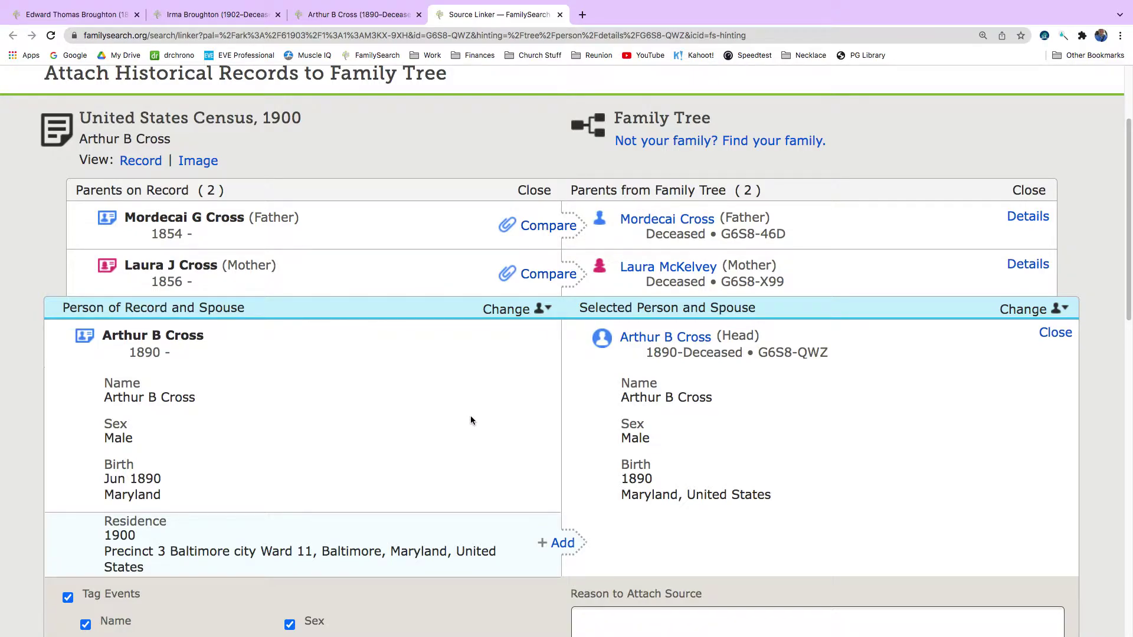
scroll(377, 510, down, 2)
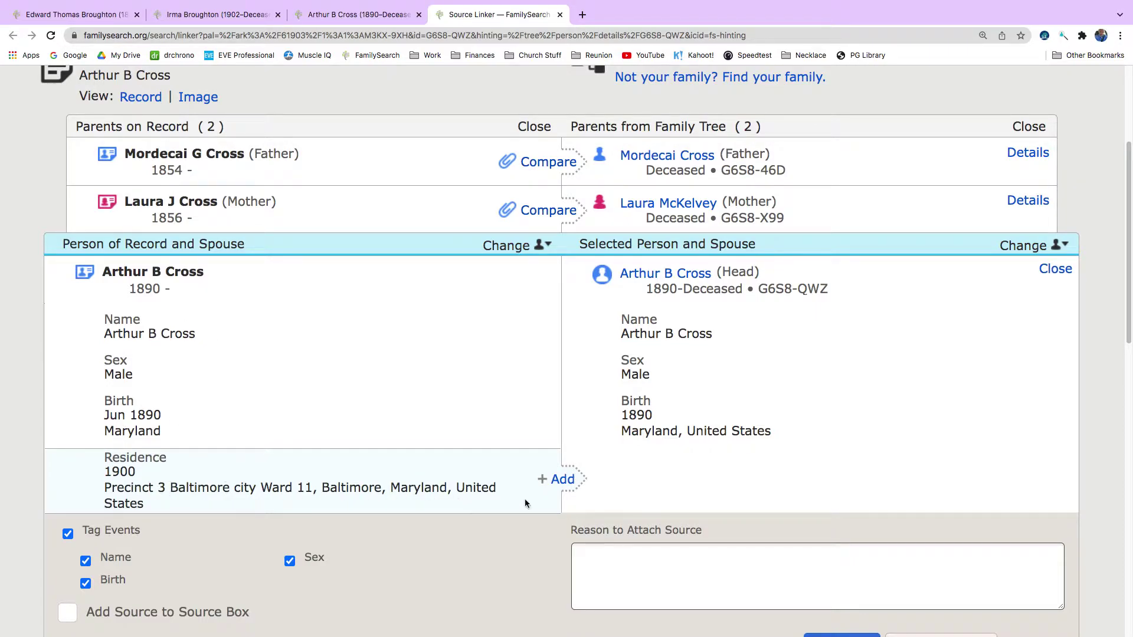
click(563, 479)
scroll(556, 475, down, 5)
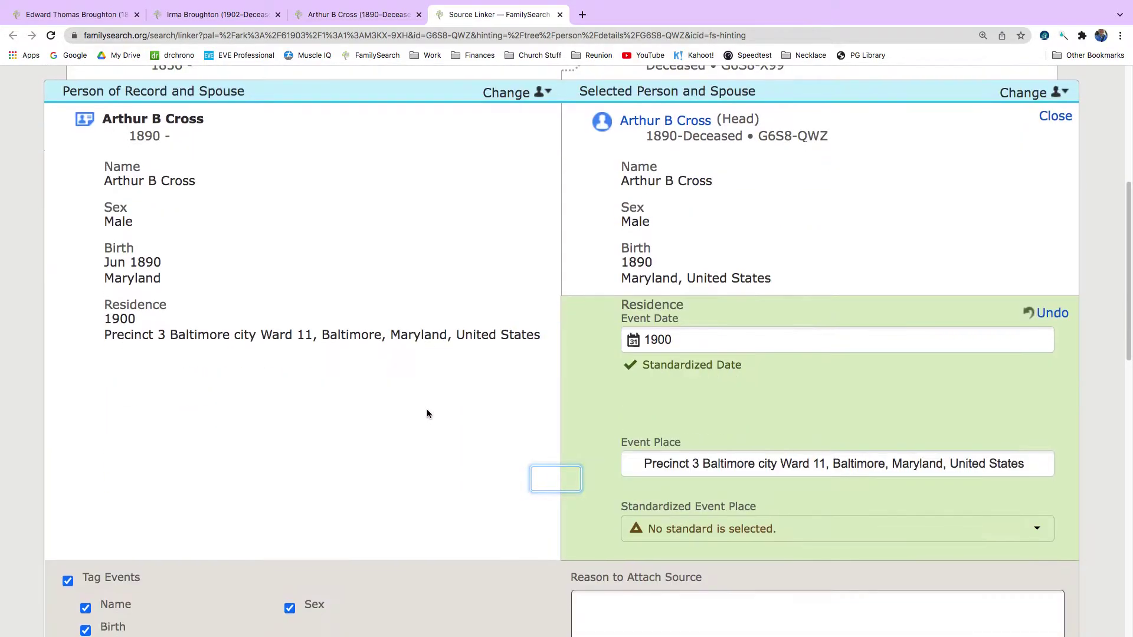
click(829, 546)
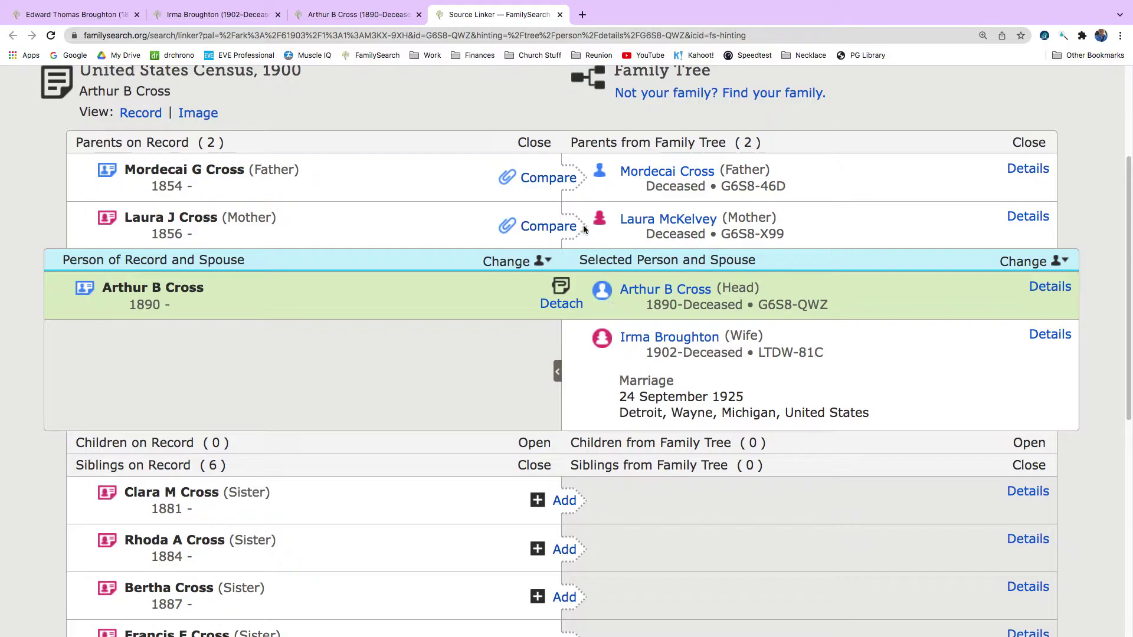
- Add the census birth date and standardized birthplace Maryland, United States to the husband's father and attach the record to him
click(548, 179)
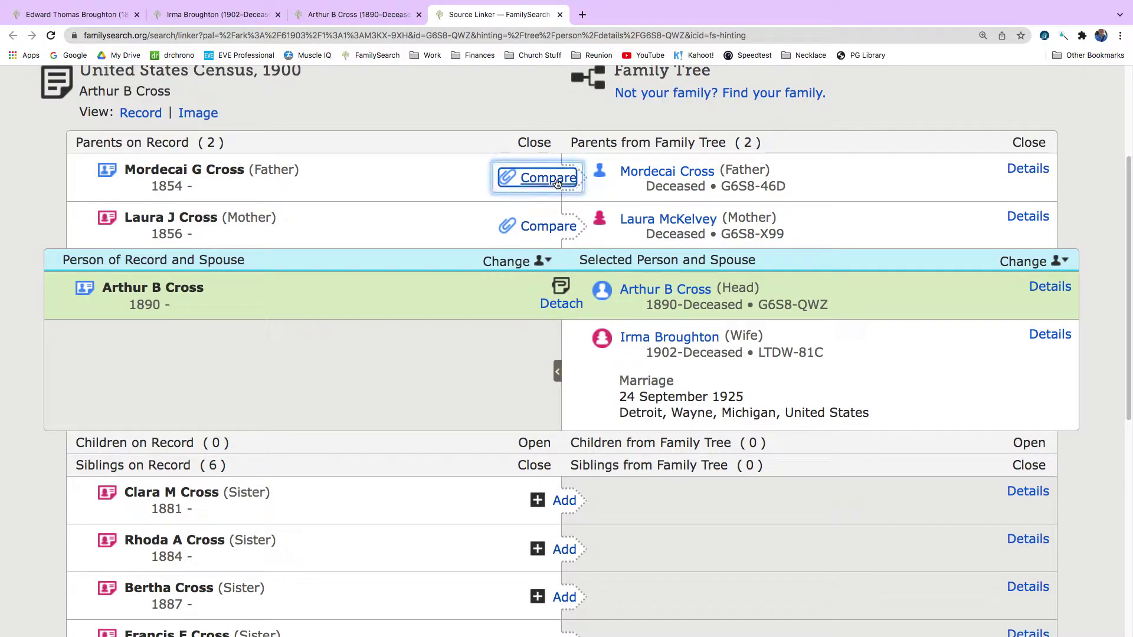
click(565, 315)
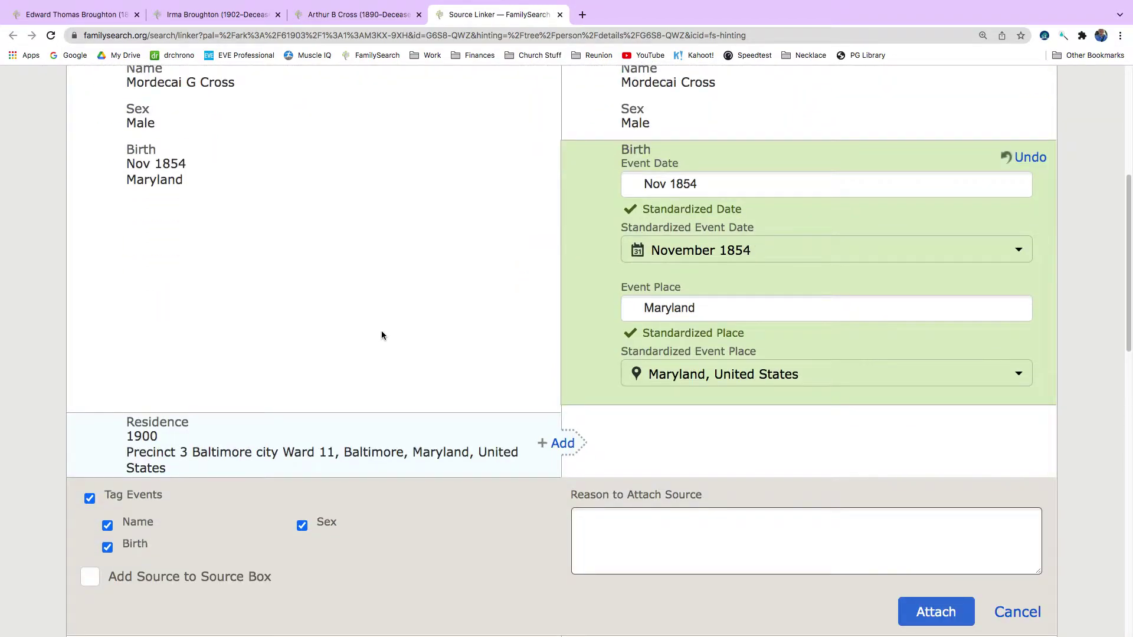
click(710, 312)
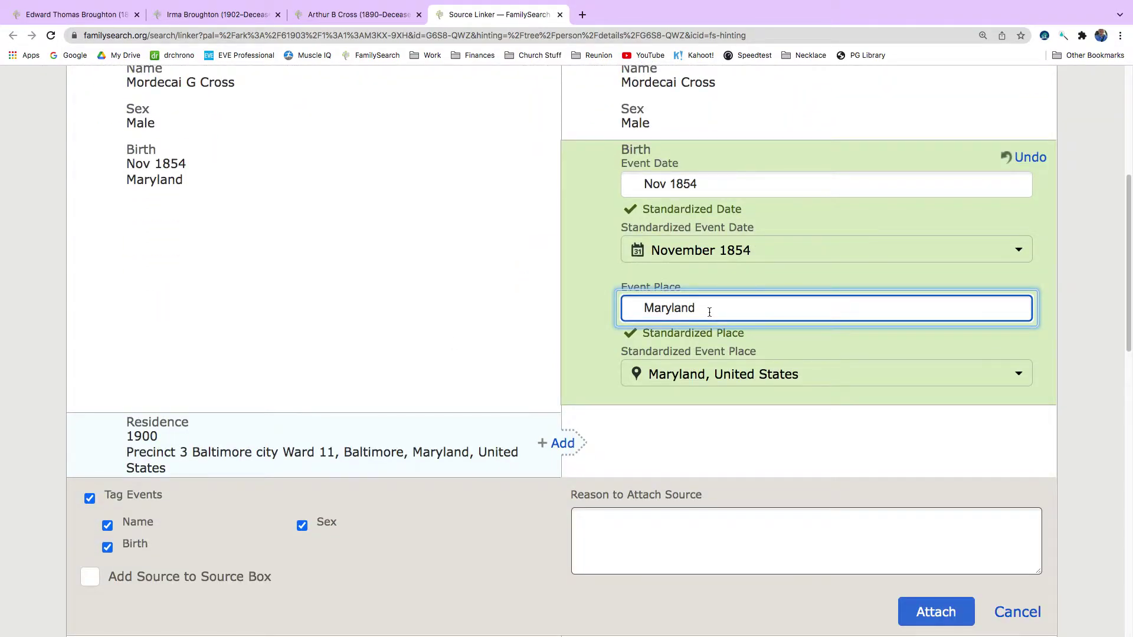
click(707, 389)
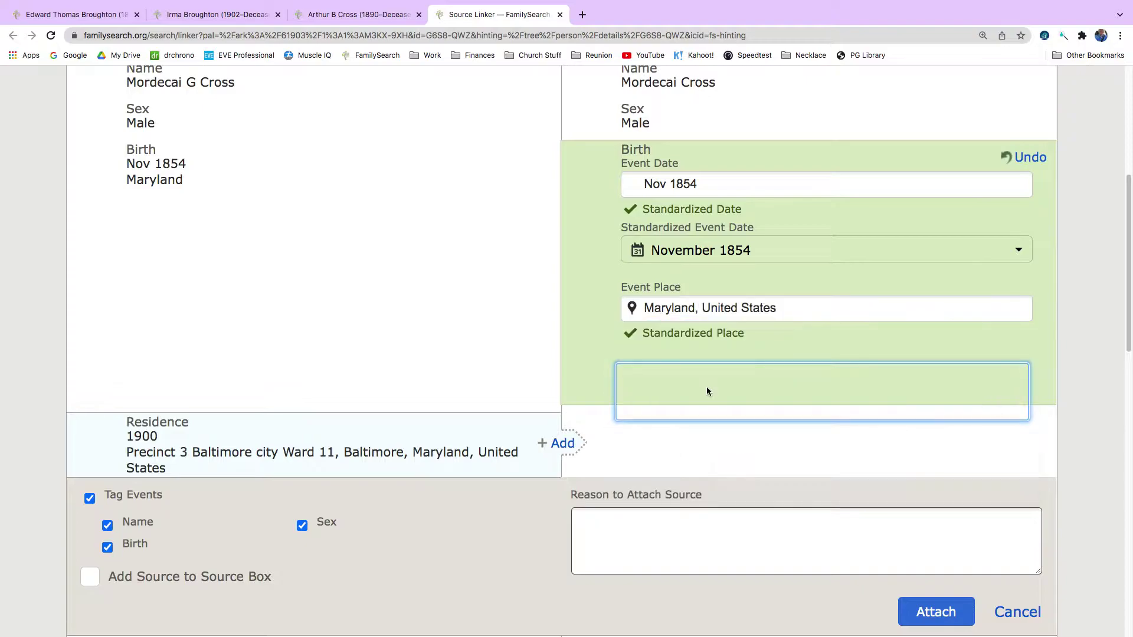
click(931, 613)
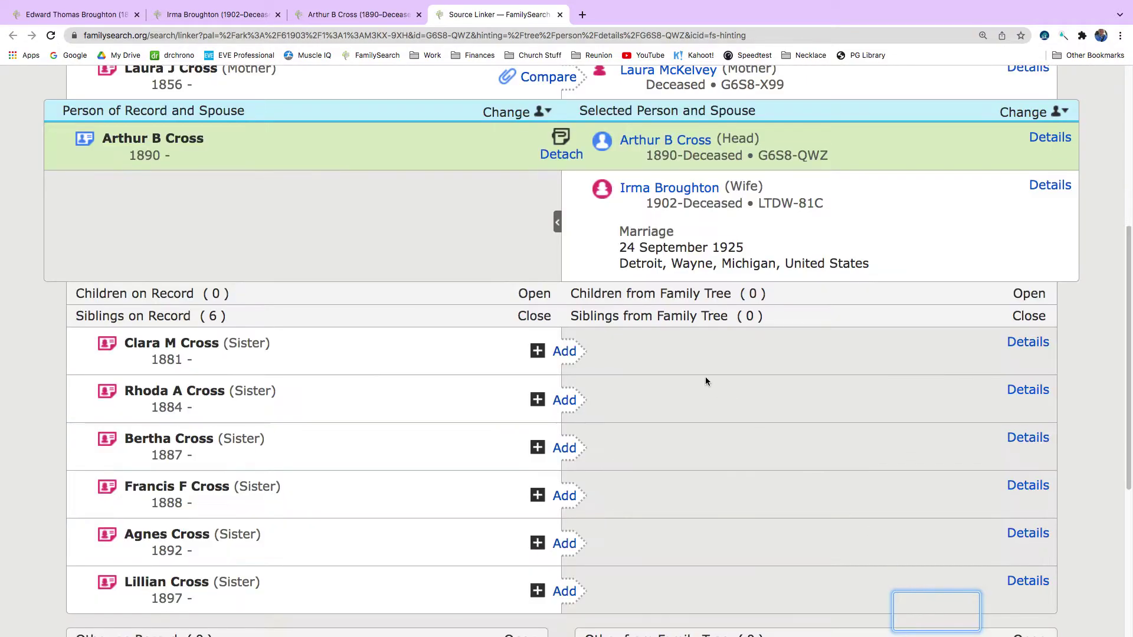
- Add the 1900 census birth date and the standardized birthplace Maryland, United States to the husband's mother
scroll(705, 381, up, 3)
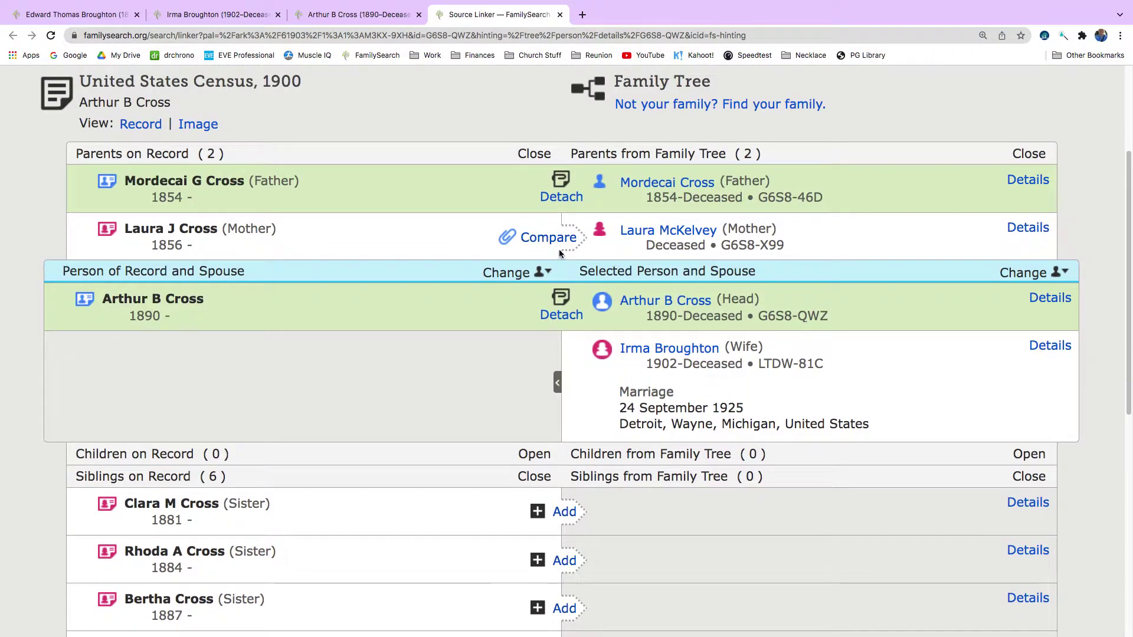
click(550, 237)
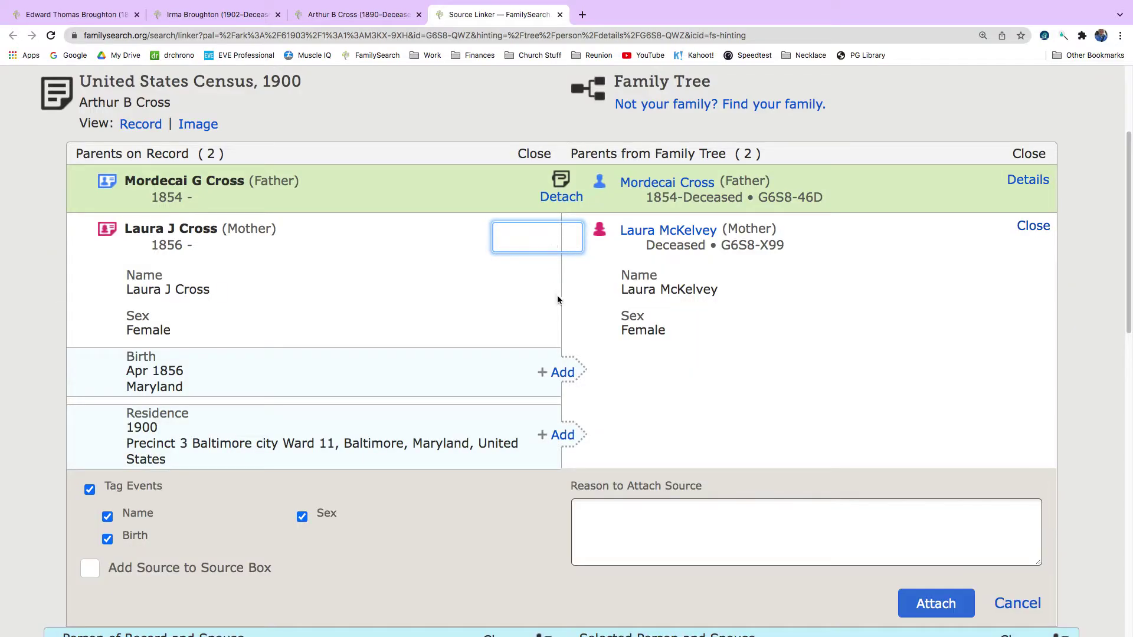
click(562, 372)
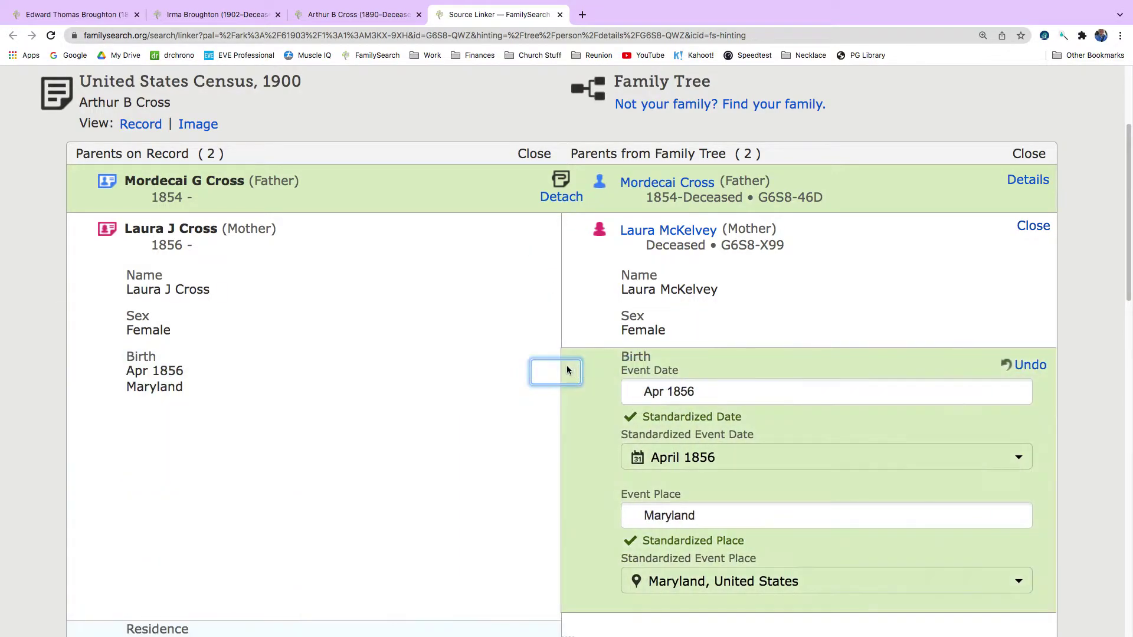
click(719, 396)
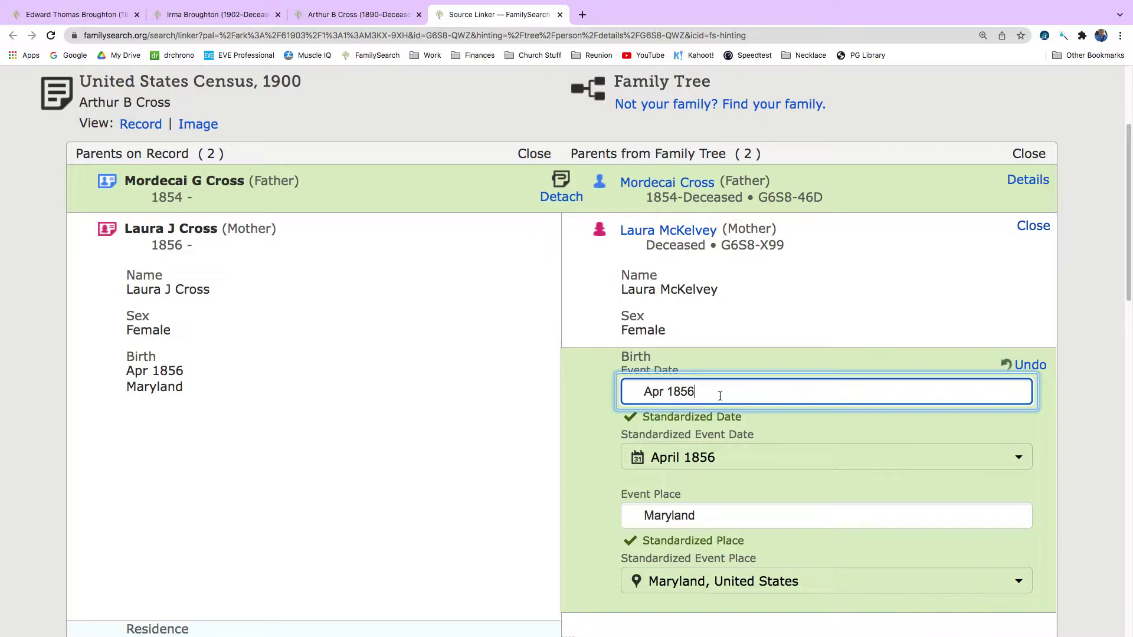
click(712, 481)
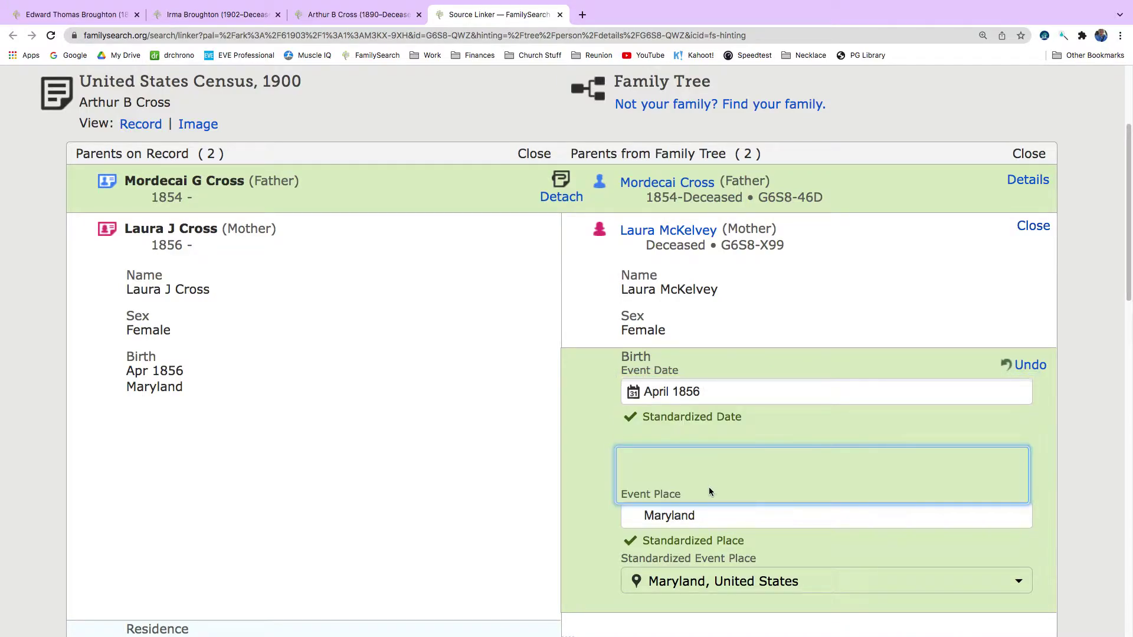
click(716, 517)
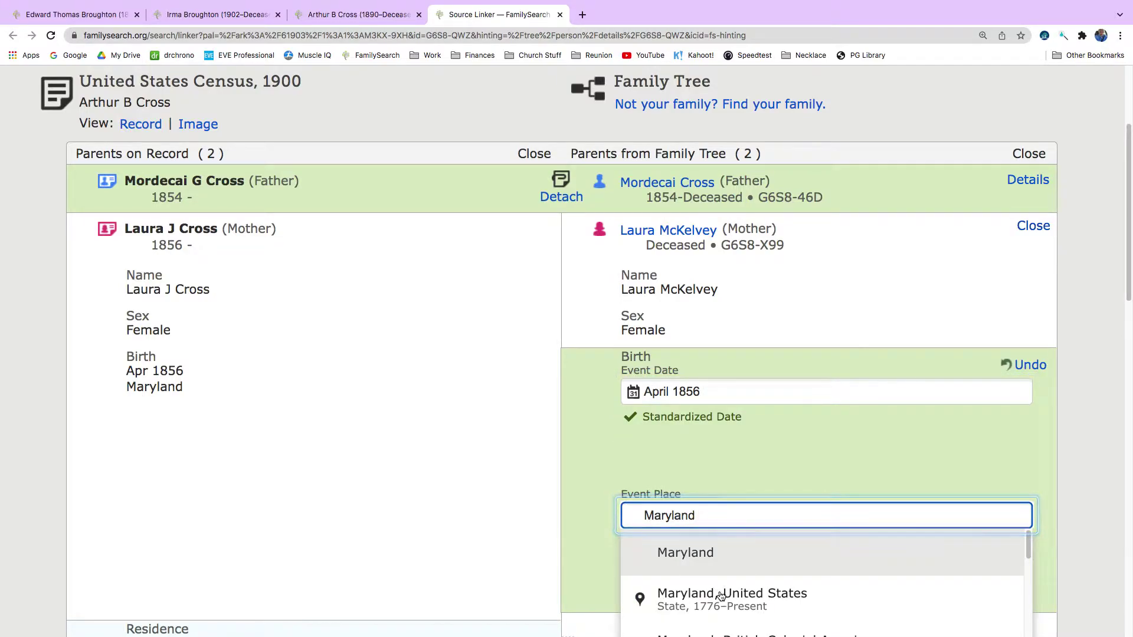
click(720, 594)
- Add the 1900 residence in Precinct 3 Baltimore city Ward 11, Baltimore, Maryland to the husband's mother and attach the census record to her
scroll(728, 443, down, 3)
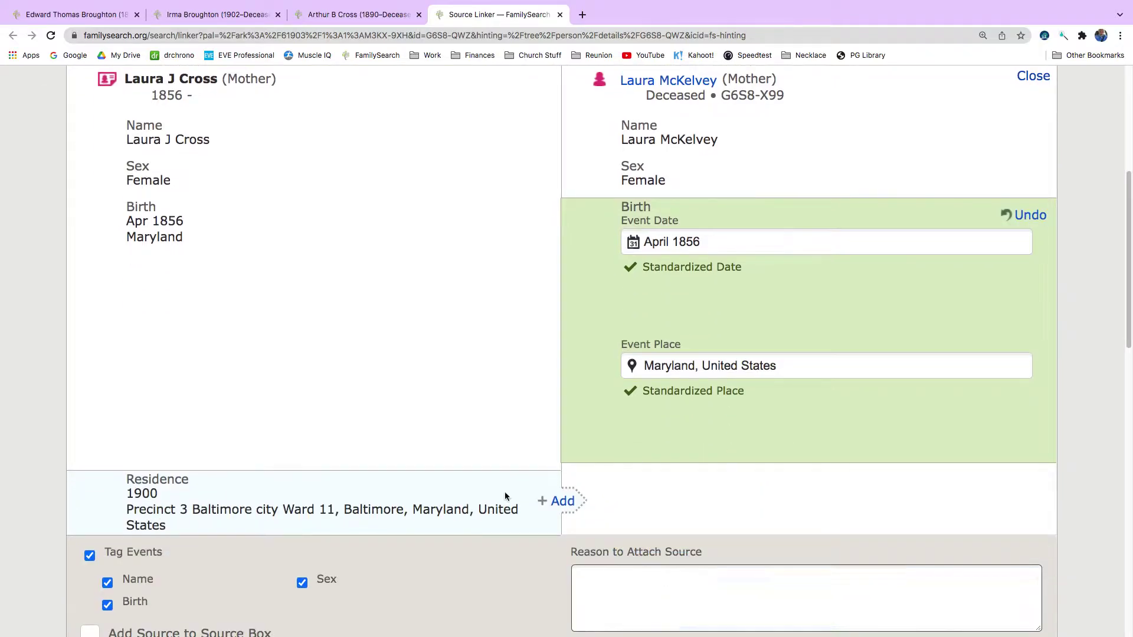
click(558, 506)
scroll(456, 452, down, 5)
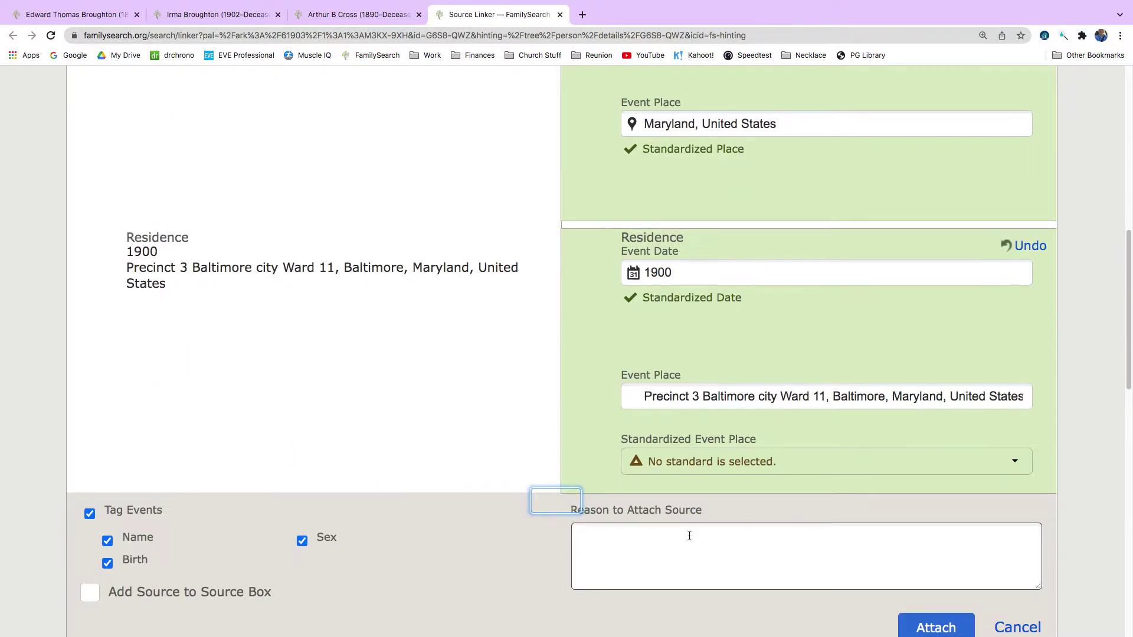
click(931, 629)
scroll(622, 418, up, 8)
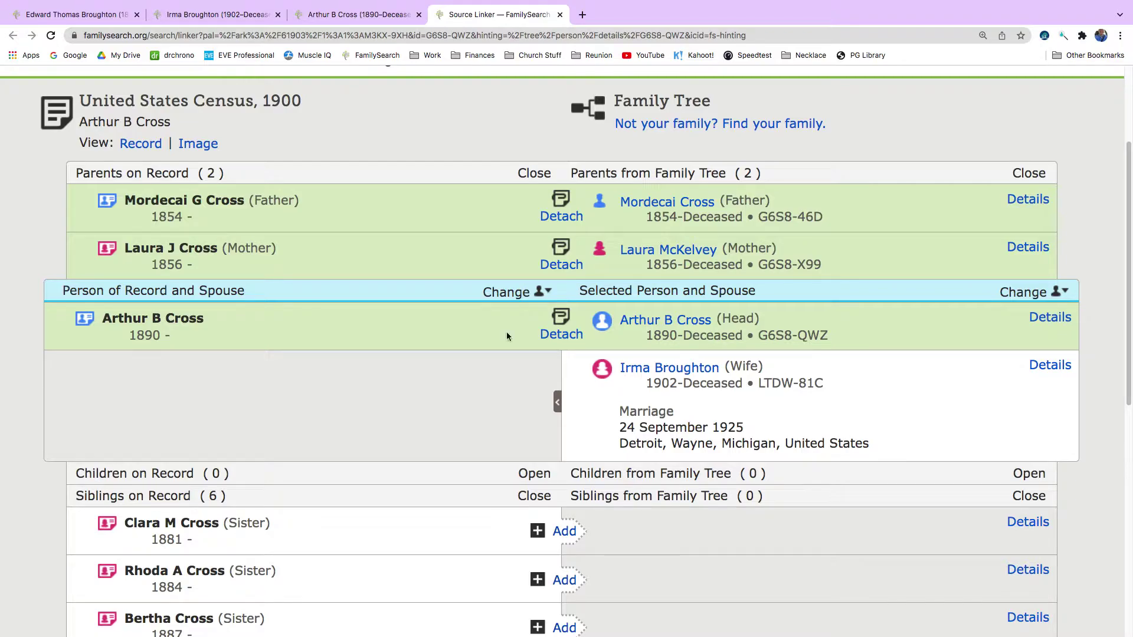
- Open the person page of the husband's father and open his Find A Grave Index record hint for attaching
click(686, 204)
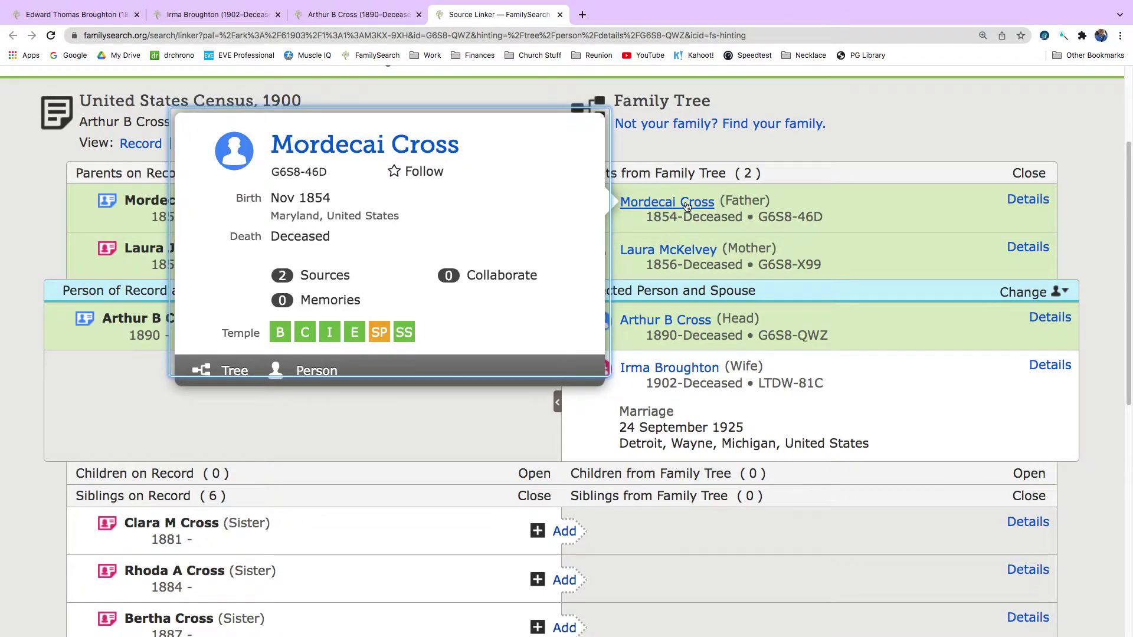
click(317, 371)
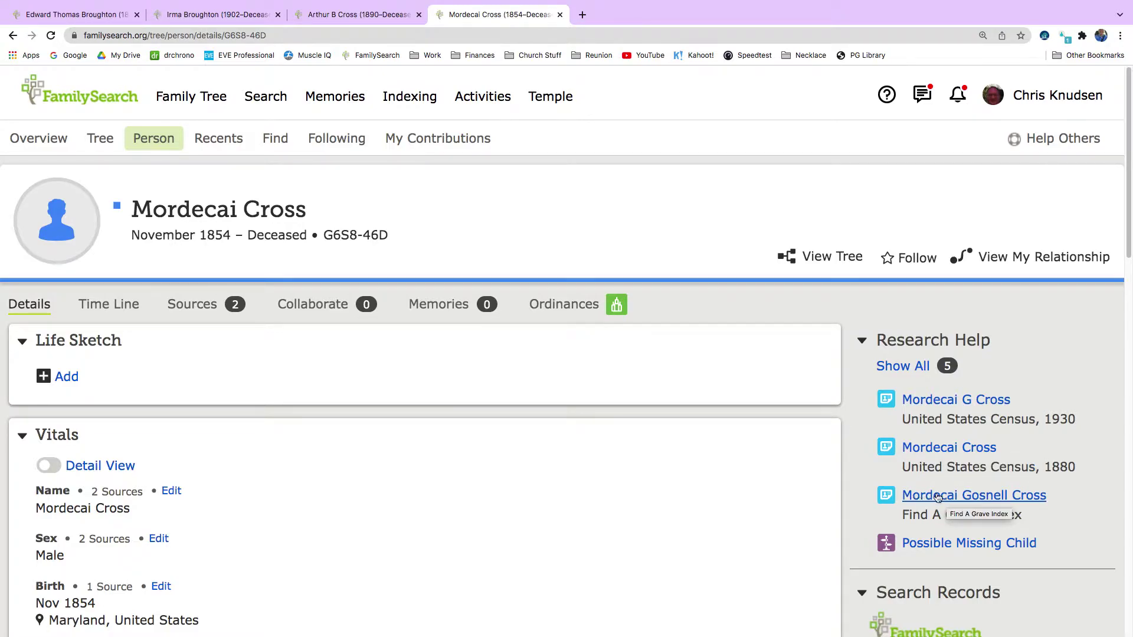
click(962, 499)
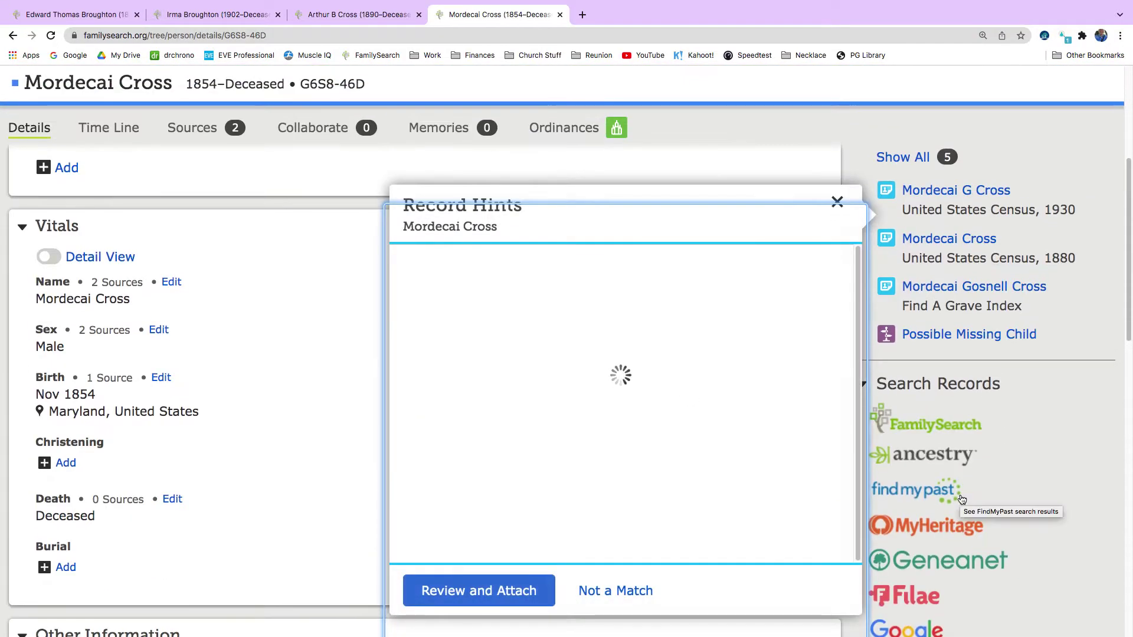
click(477, 590)
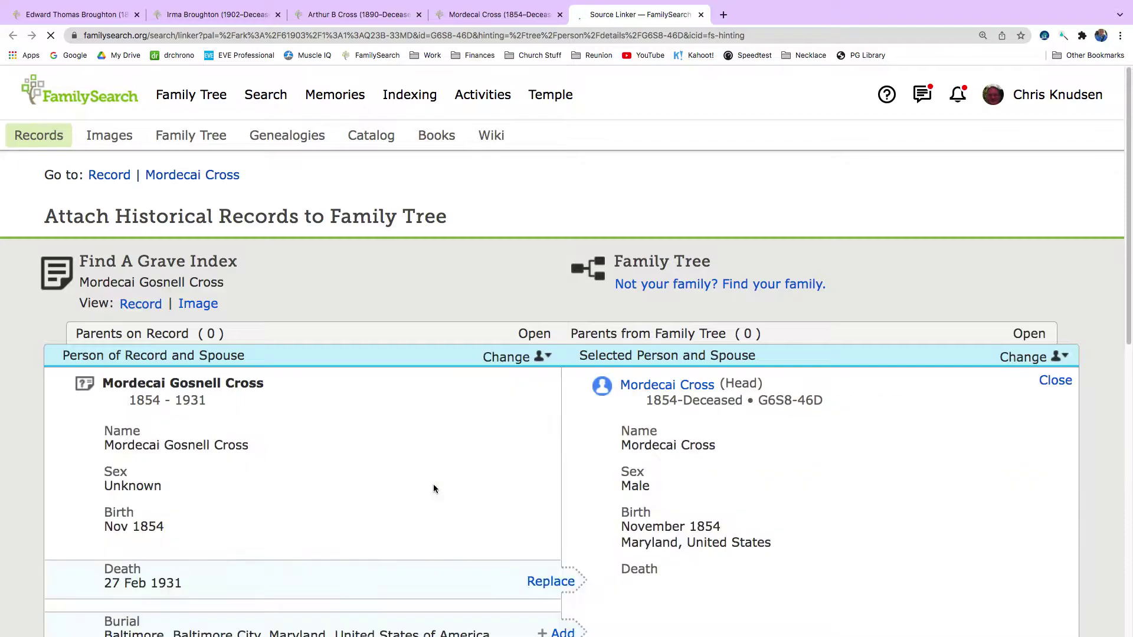
- Add the death date 27 February 1931 and the Baltimore, Maryland burial to the husband's father, attach the record and close its page
scroll(434, 488, down, 2)
click(551, 513)
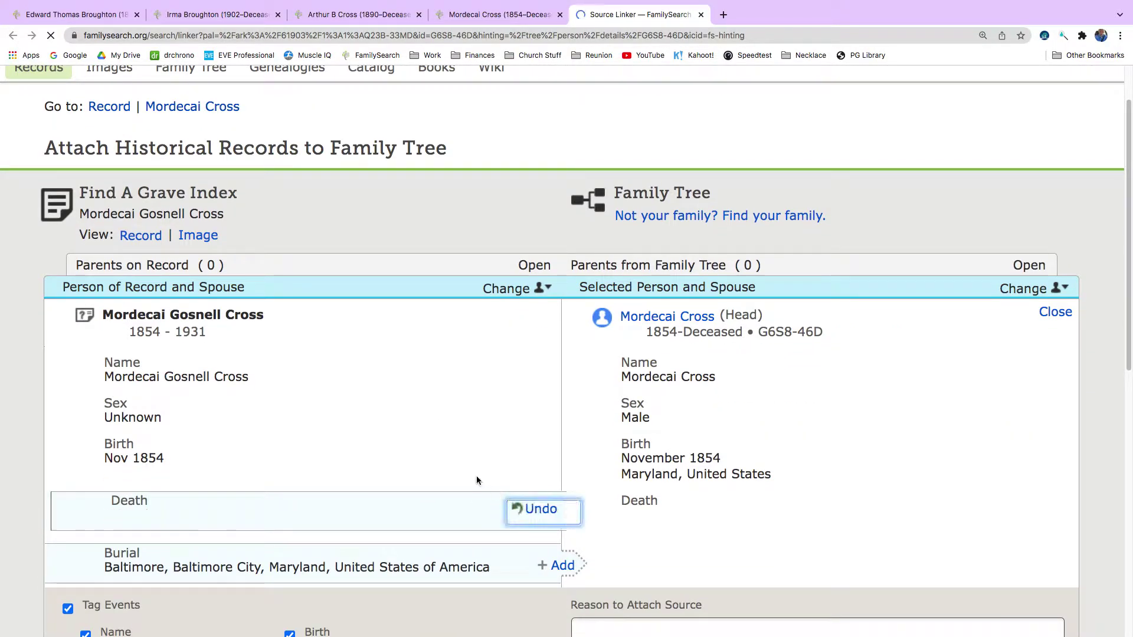
scroll(476, 475, down, 2)
scroll(485, 494, down, 4)
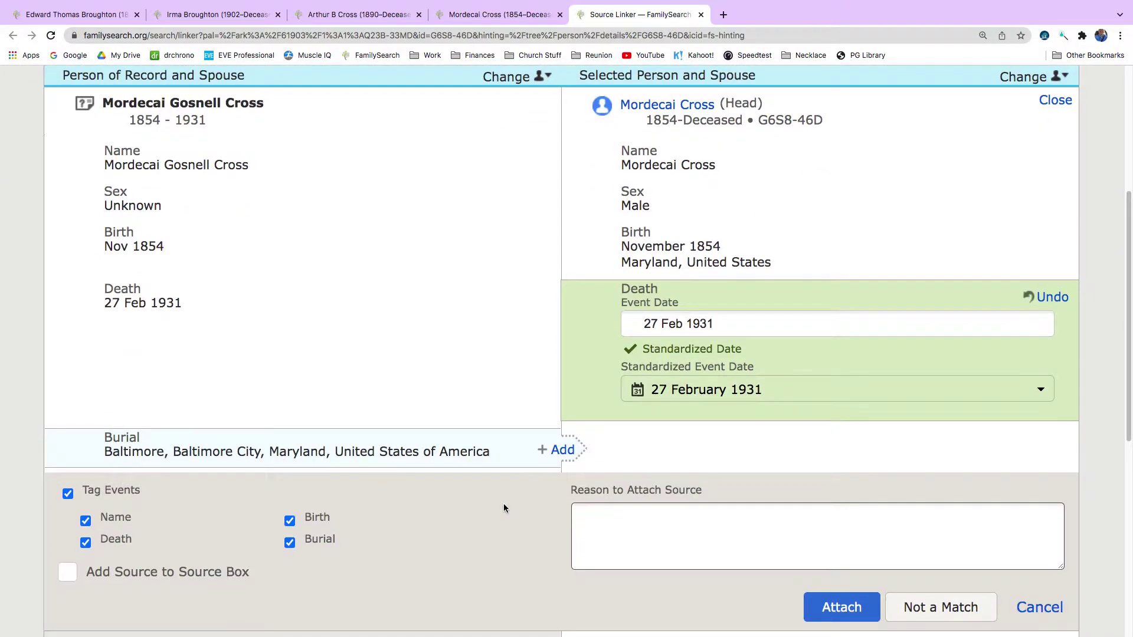
click(558, 459)
scroll(555, 452, down, 6)
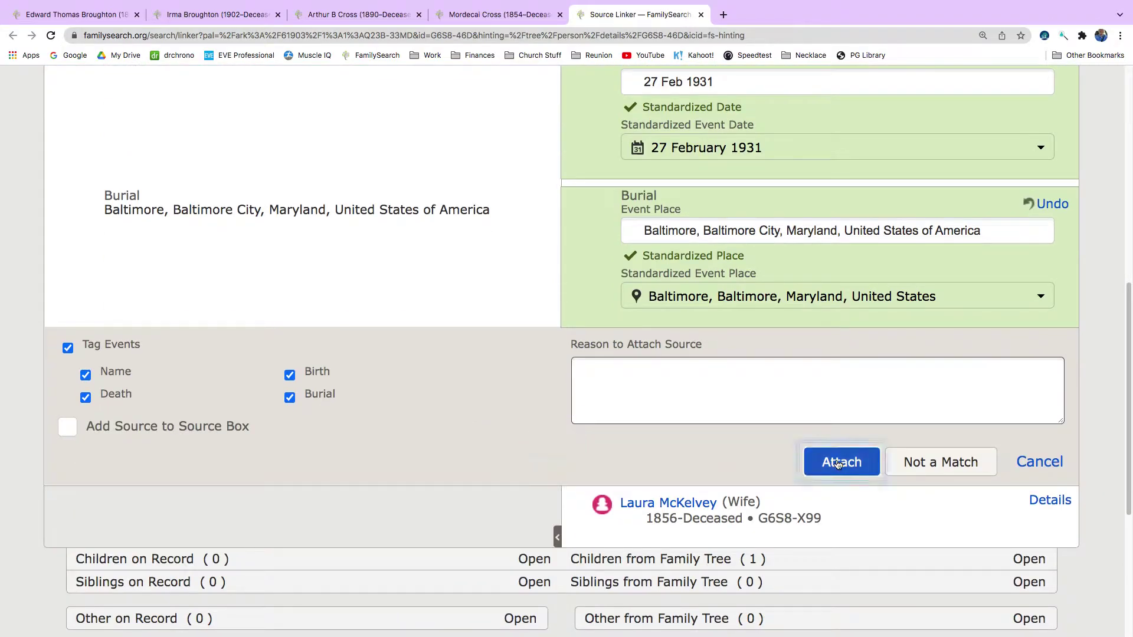
click(837, 463)
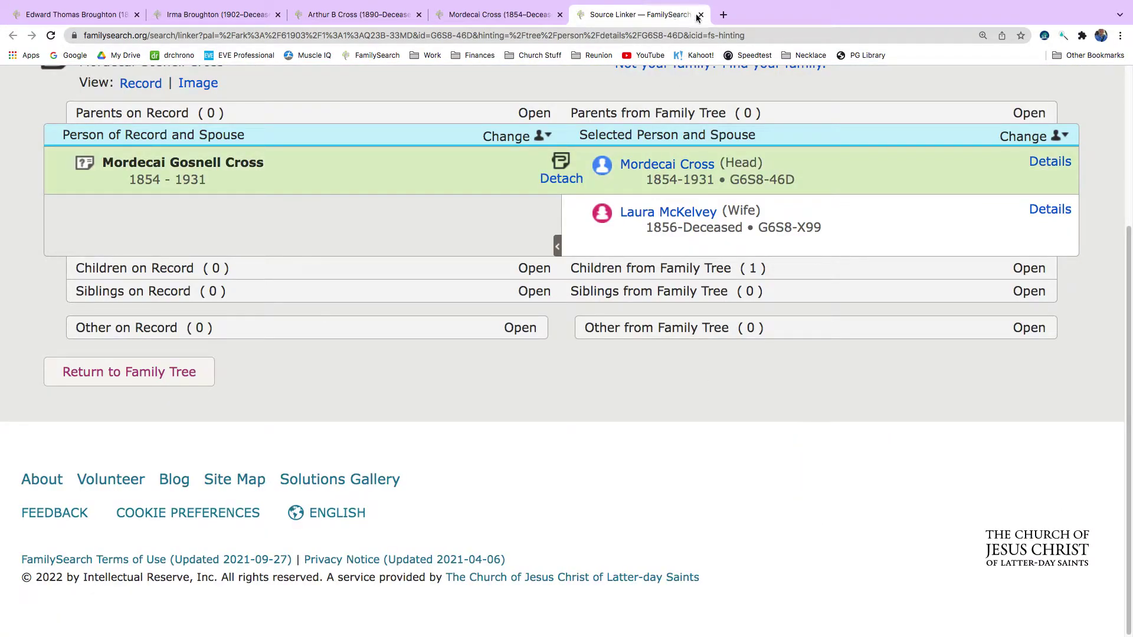
click(701, 15)
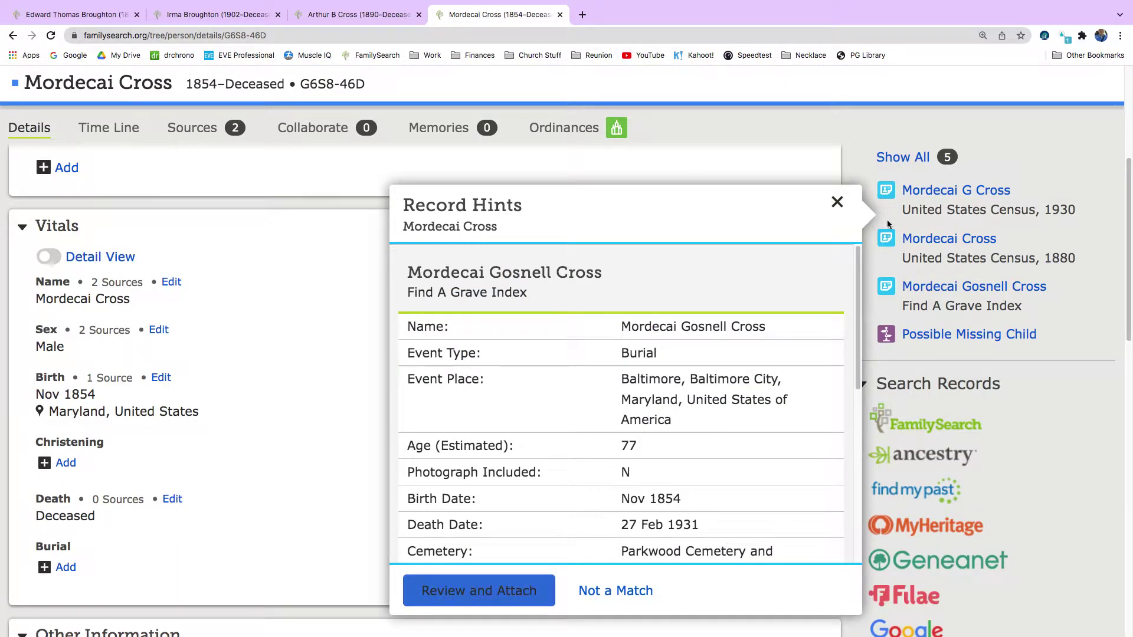
- Open the father's United States Census, 1880 hint, add his 1880 residence in Cockeysville, Baltimore, Maryland and attach the record to him
click(949, 239)
click(546, 469)
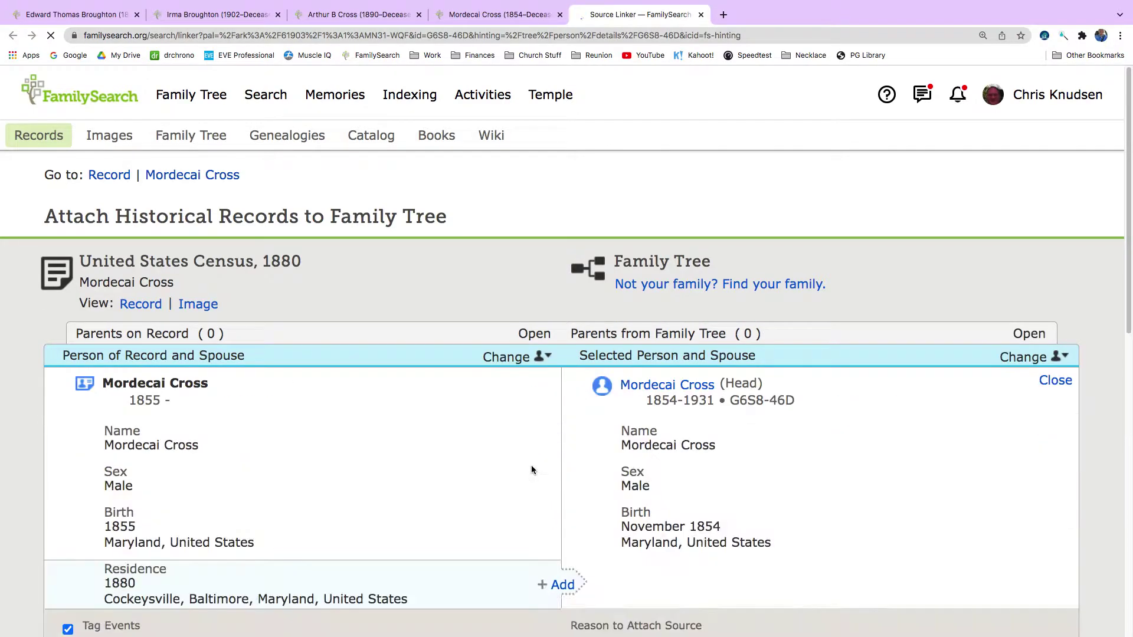
scroll(487, 420, down, 3)
click(558, 443)
scroll(406, 395, down, 2)
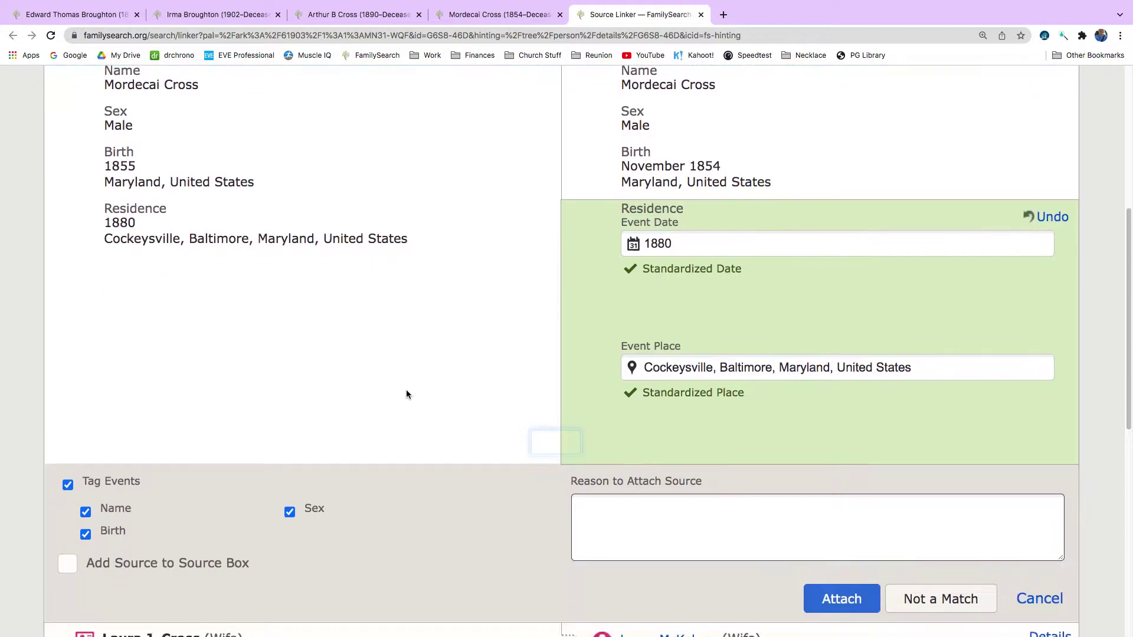
click(819, 596)
- Add the 1880 residence in Cockeysville, Baltimore, Maryland to the husband's mother and attach the 1880 census record to her
scroll(614, 485, up, 3)
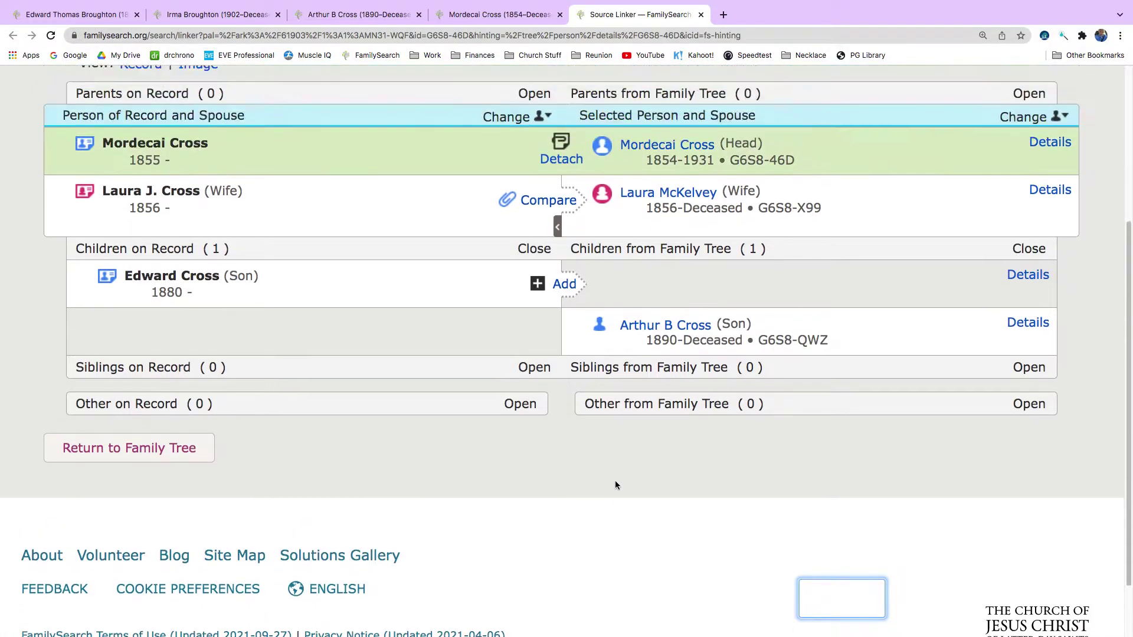
click(554, 281)
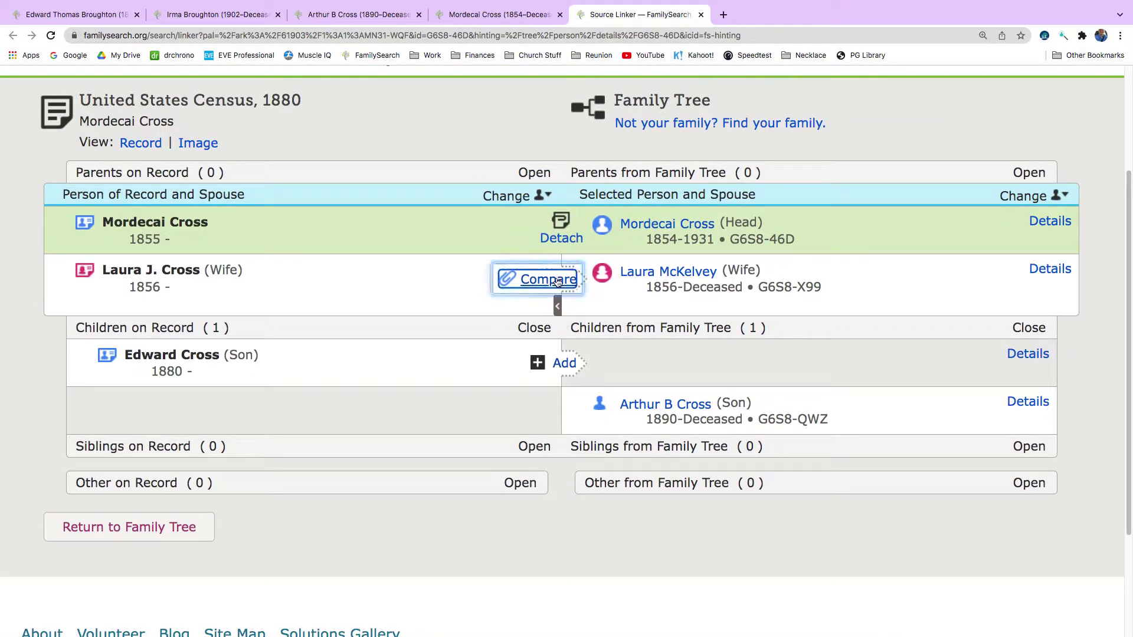
click(540, 484)
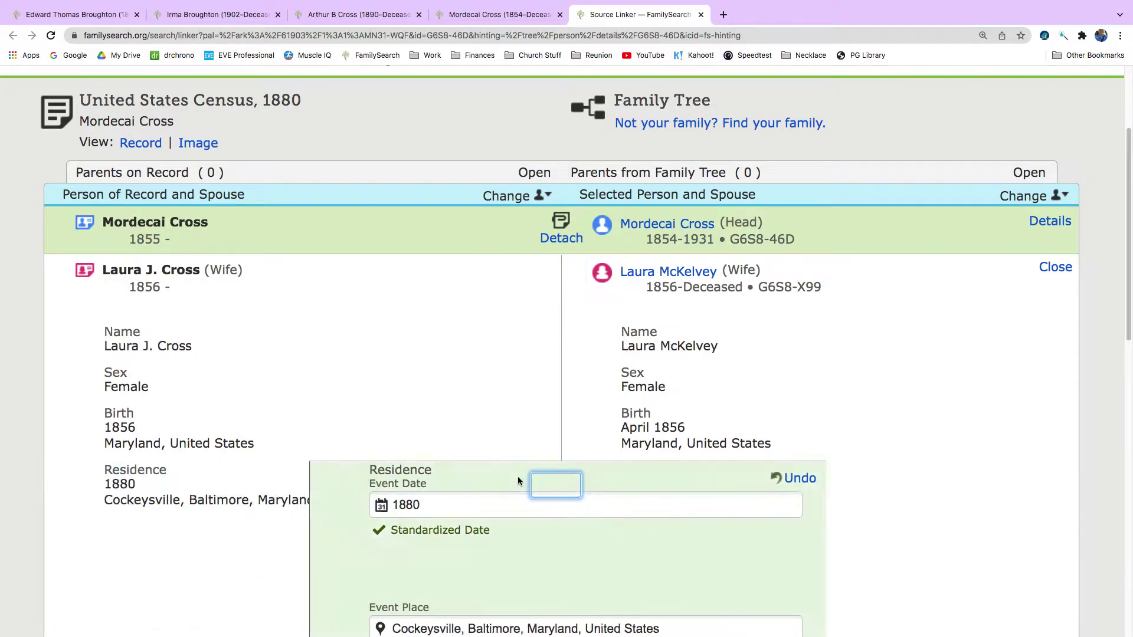
scroll(518, 476, down, 3)
scroll(586, 520, down, 3)
click(957, 614)
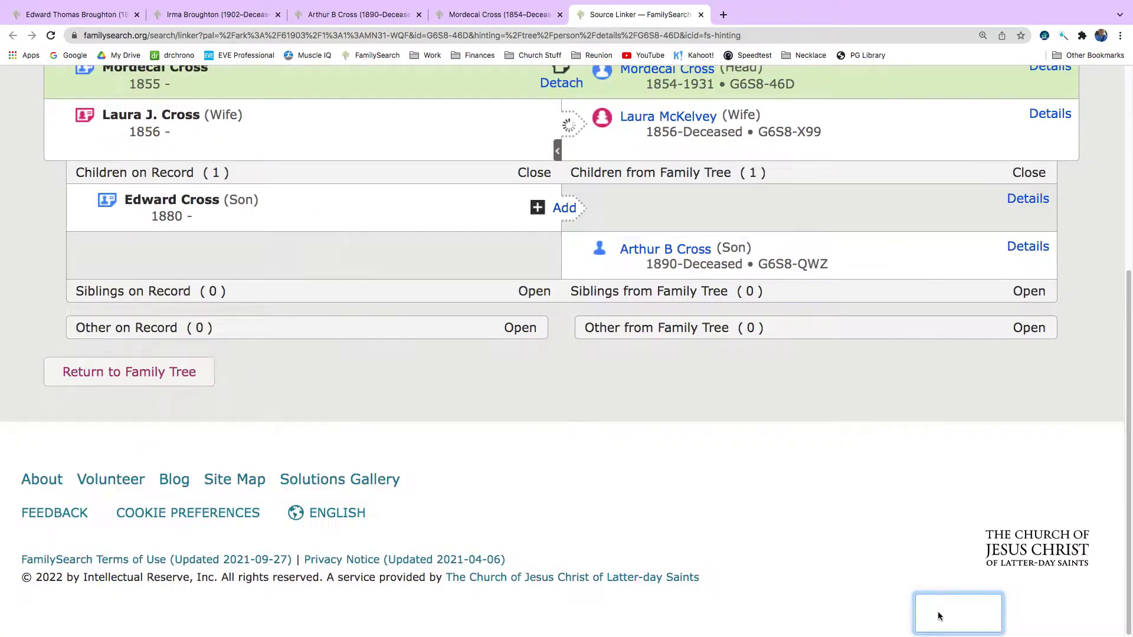
scroll(734, 565, up, 3)
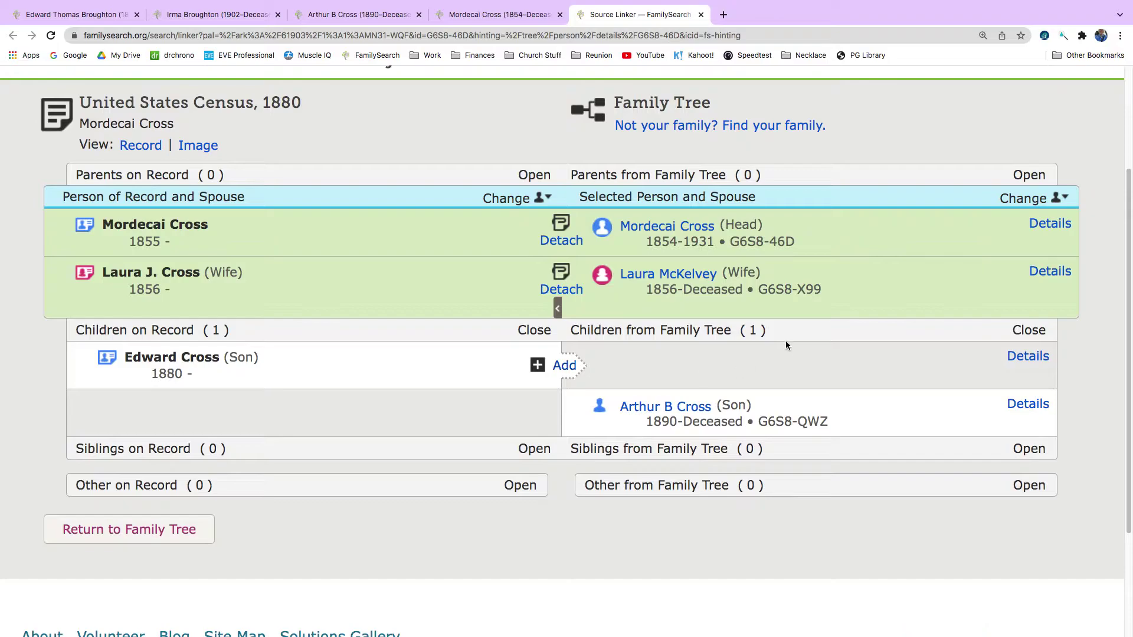
- Create the son on the 1880 census as a new deceased person and attach the record with his 1880 residence in Cockeysville, Baltimore, Maryland
click(568, 367)
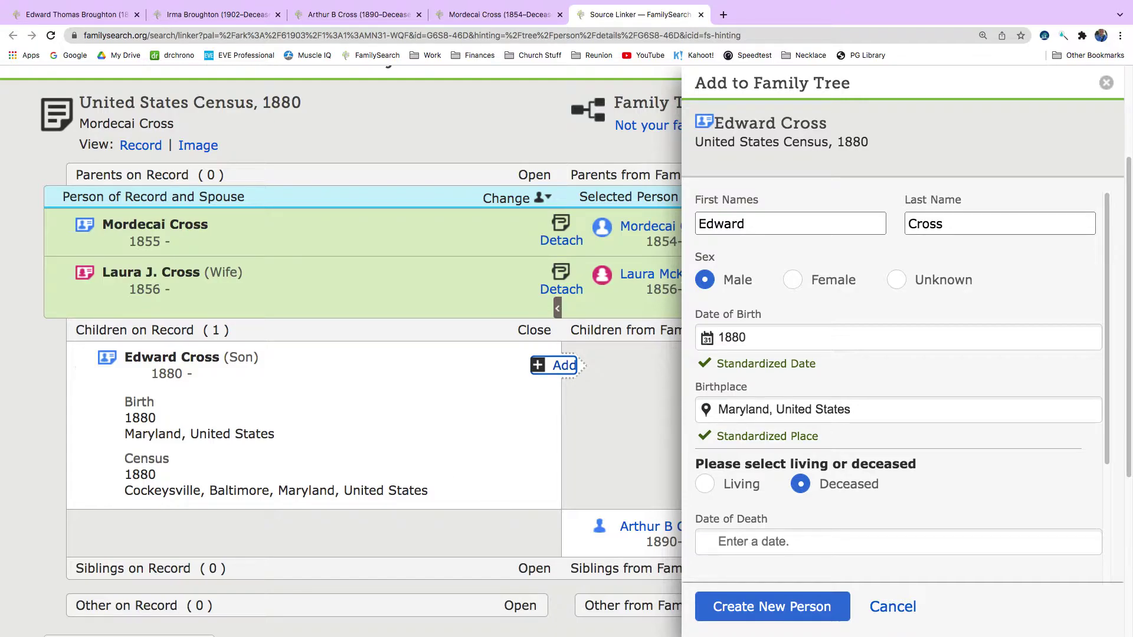
click(819, 616)
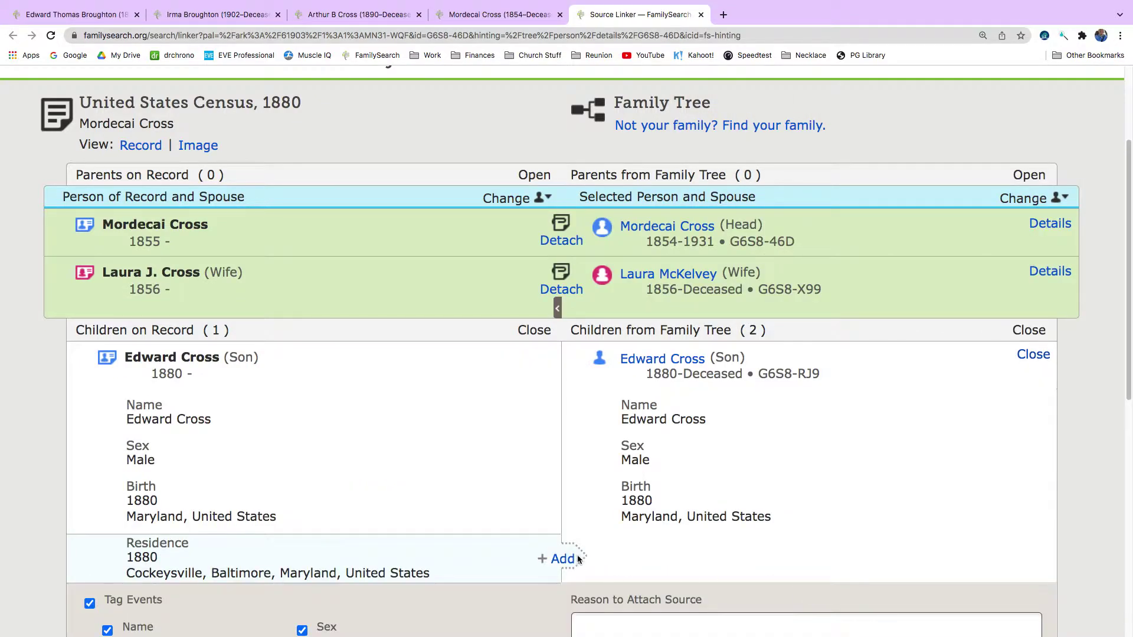
click(557, 558)
scroll(468, 404, down, 3)
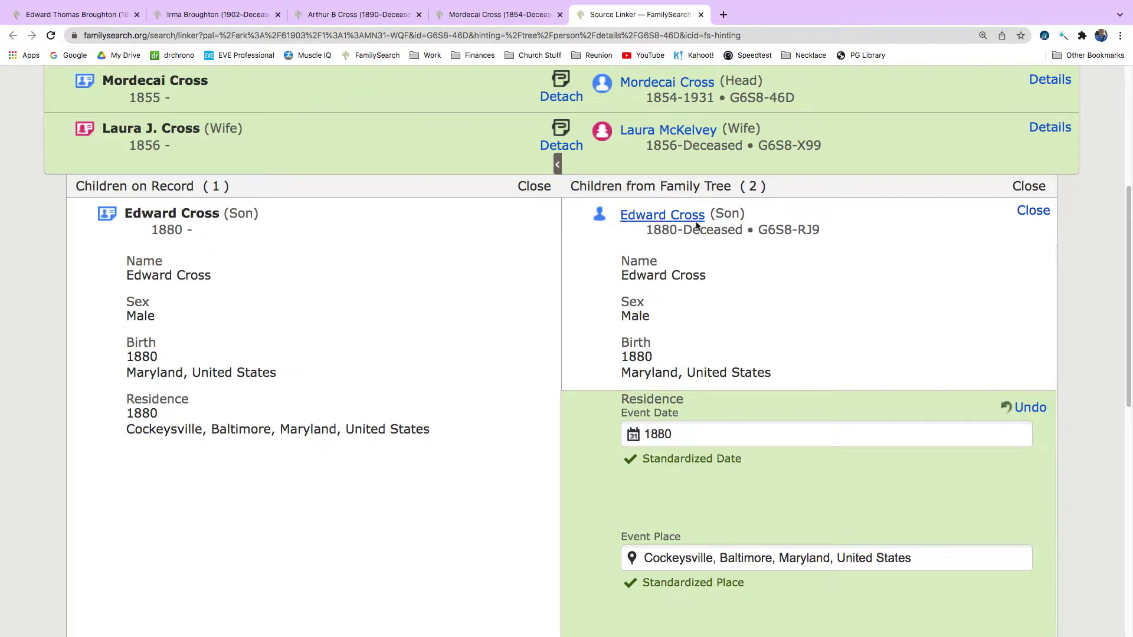
scroll(465, 375, down, 6)
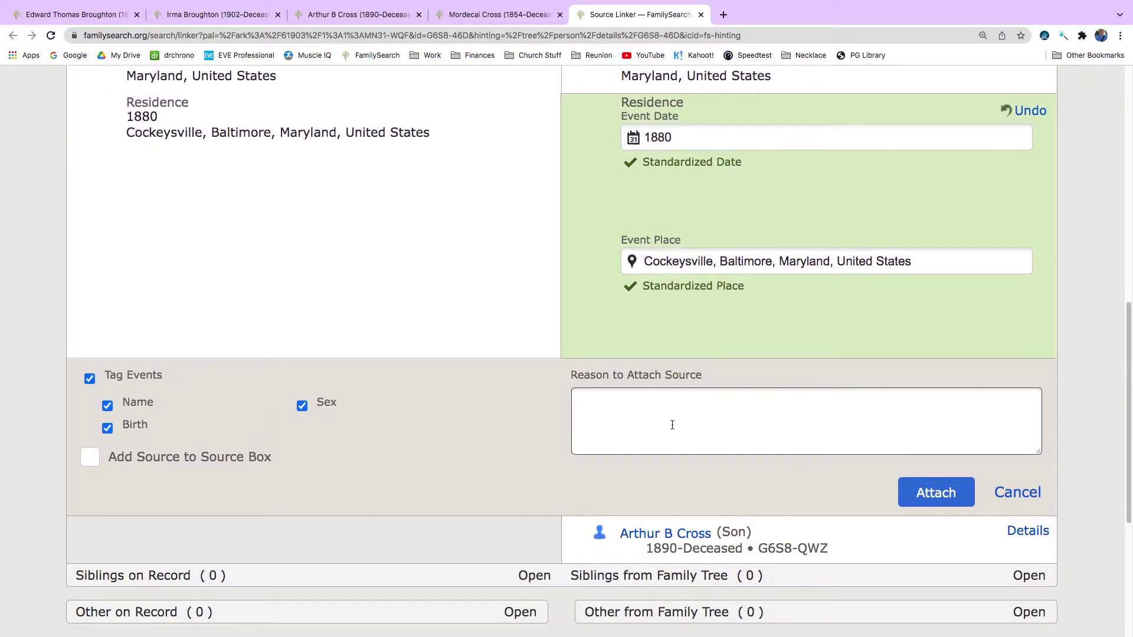
click(936, 492)
scroll(708, 410, up, 3)
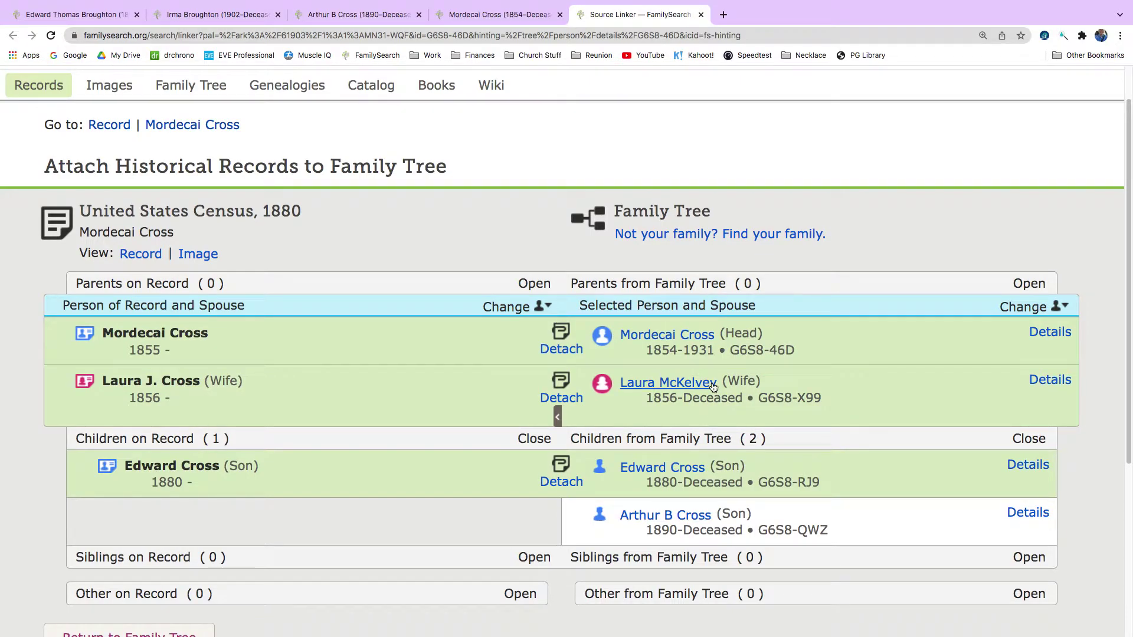
- Return to the father's person page, reload it and open his United States Census, 1930 record hint for attaching
click(673, 337)
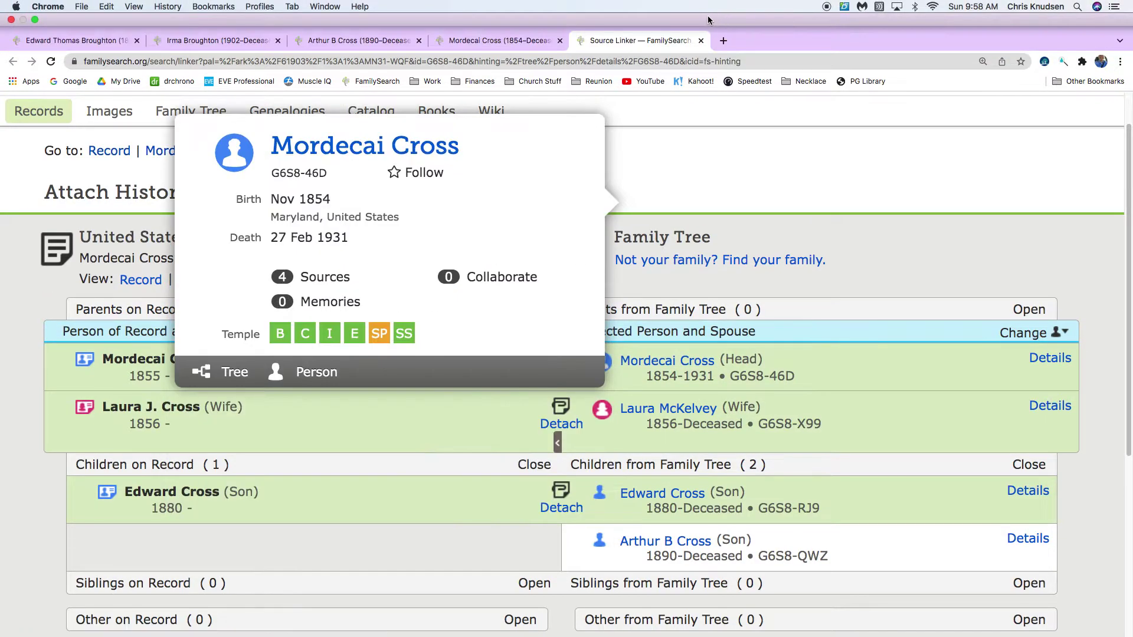
click(700, 40)
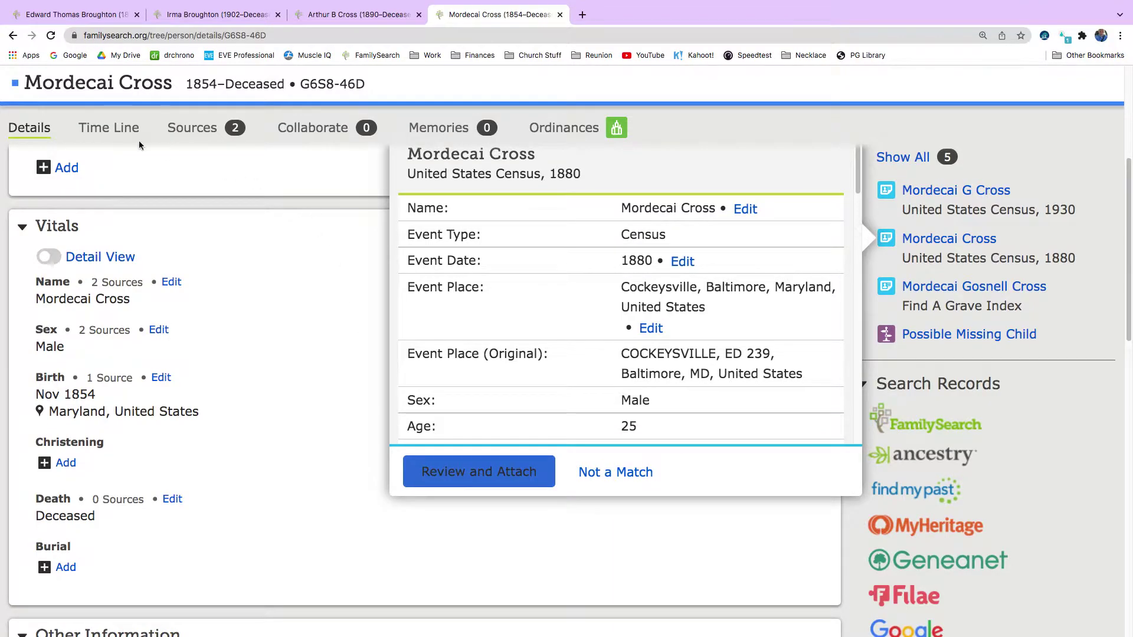
click(51, 36)
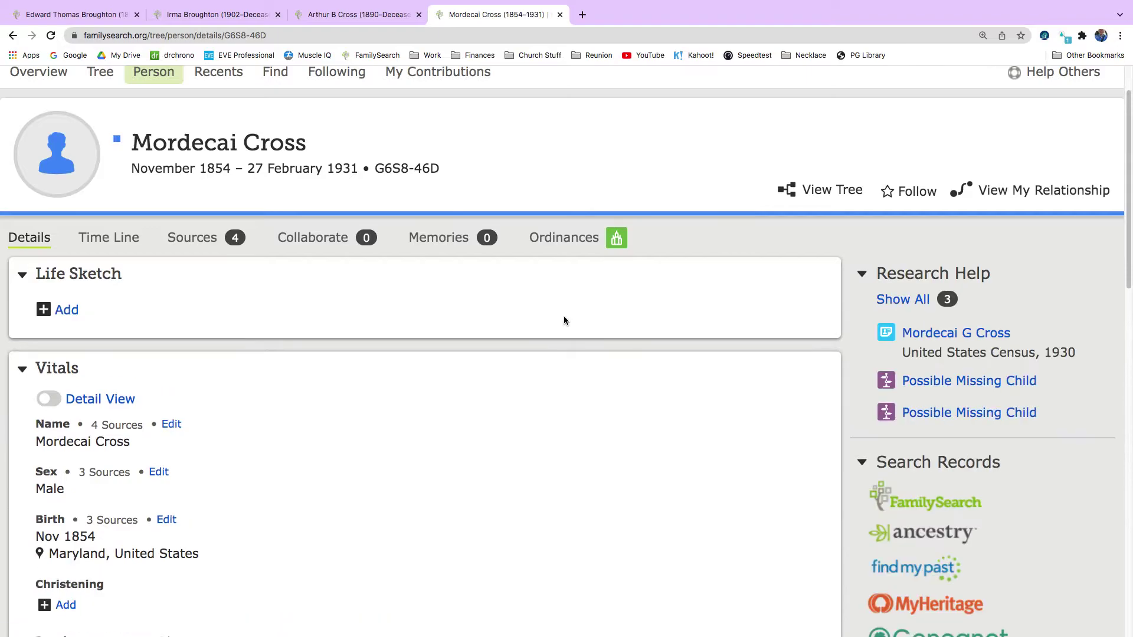
click(947, 335)
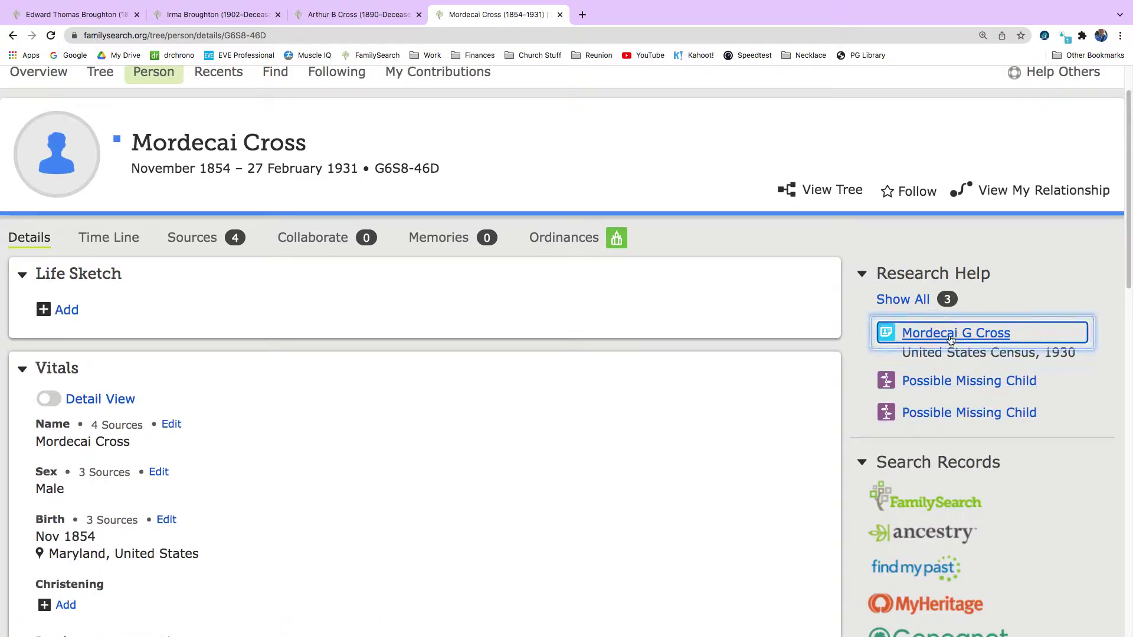
scroll(746, 366, down, 2)
click(520, 607)
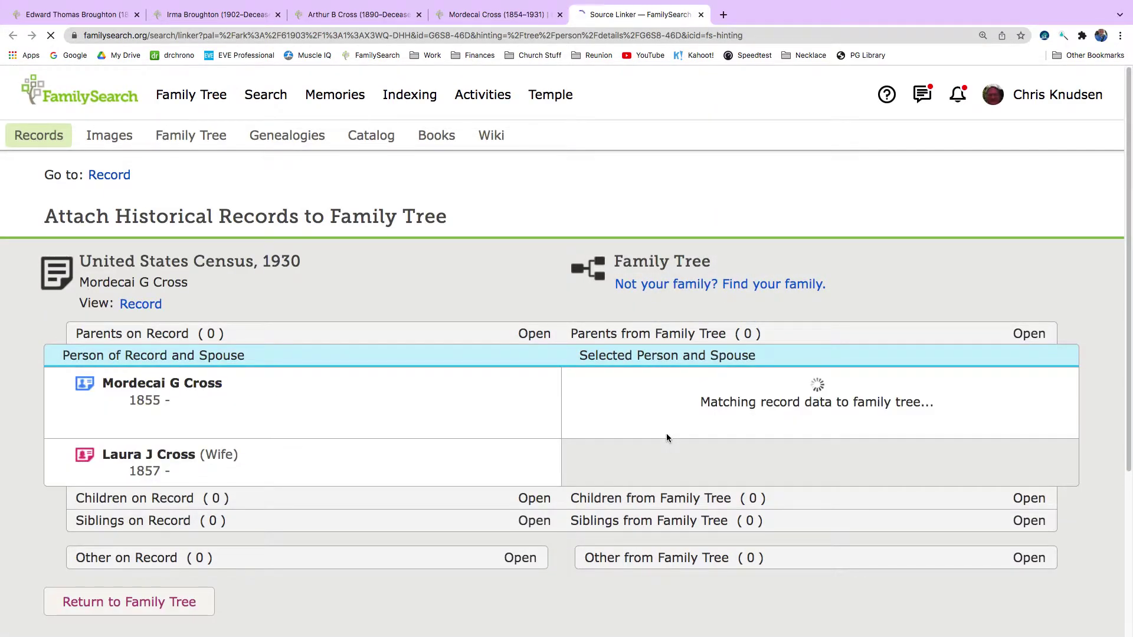
- Add the 1930 residence in Election District 09, Baltimore, Maryland to the father and attach the 1930 census record to him
scroll(677, 478, down, 3)
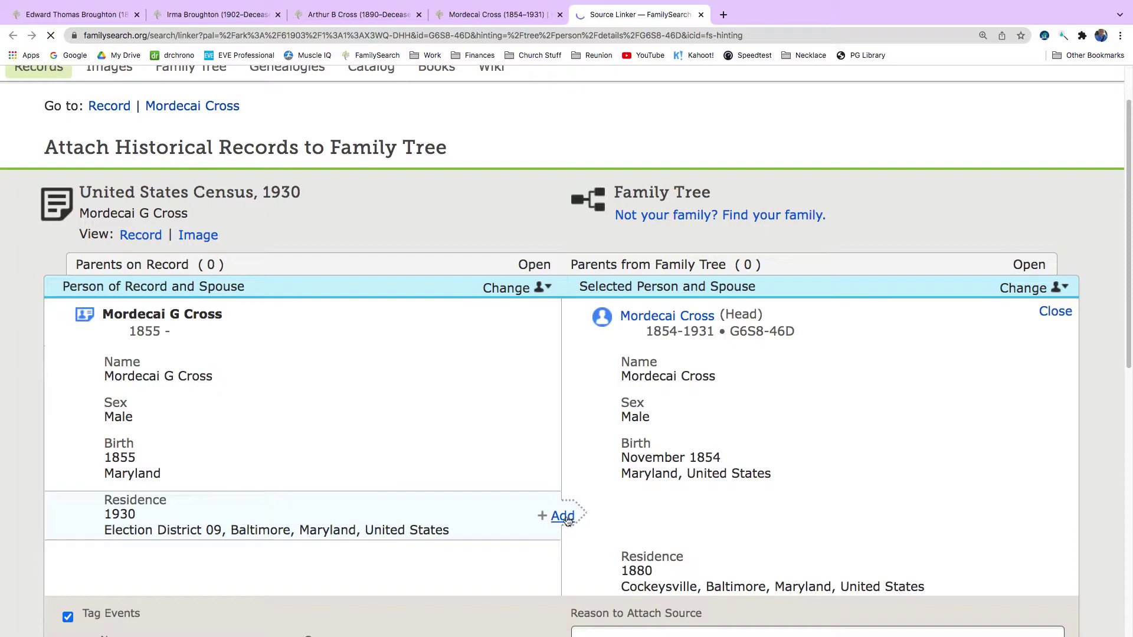
click(559, 443)
scroll(423, 416, down, 5)
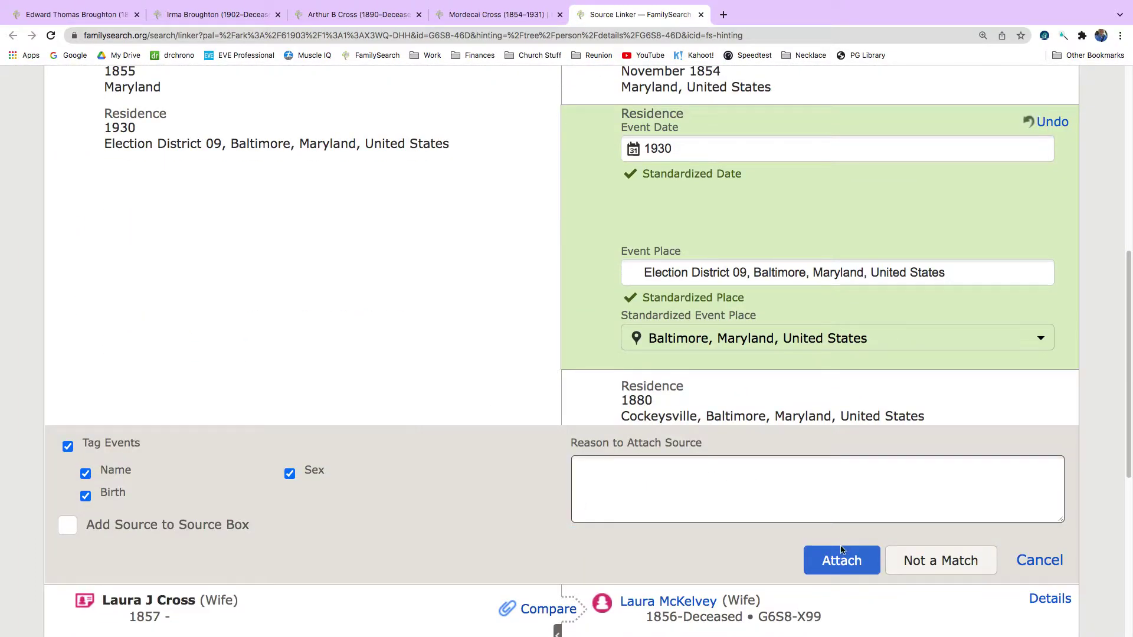
click(842, 559)
- Compare the wife on the 1930 census with the mother, add her 1930 Election District 09, Baltimore residence and attach the record
click(544, 223)
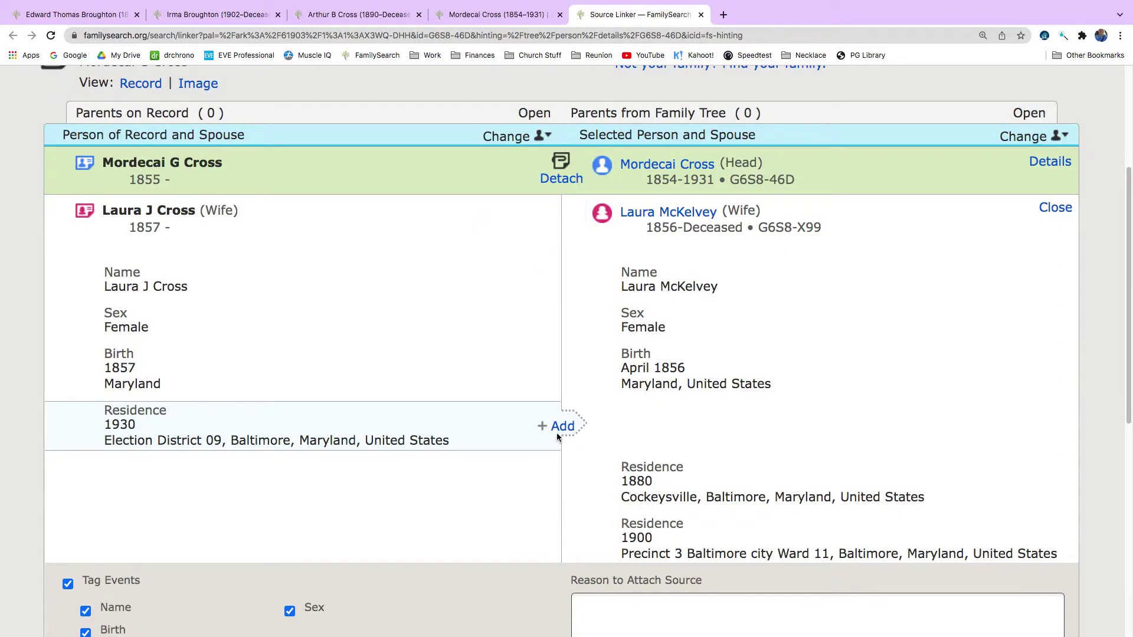
click(557, 428)
scroll(504, 411, down, 6)
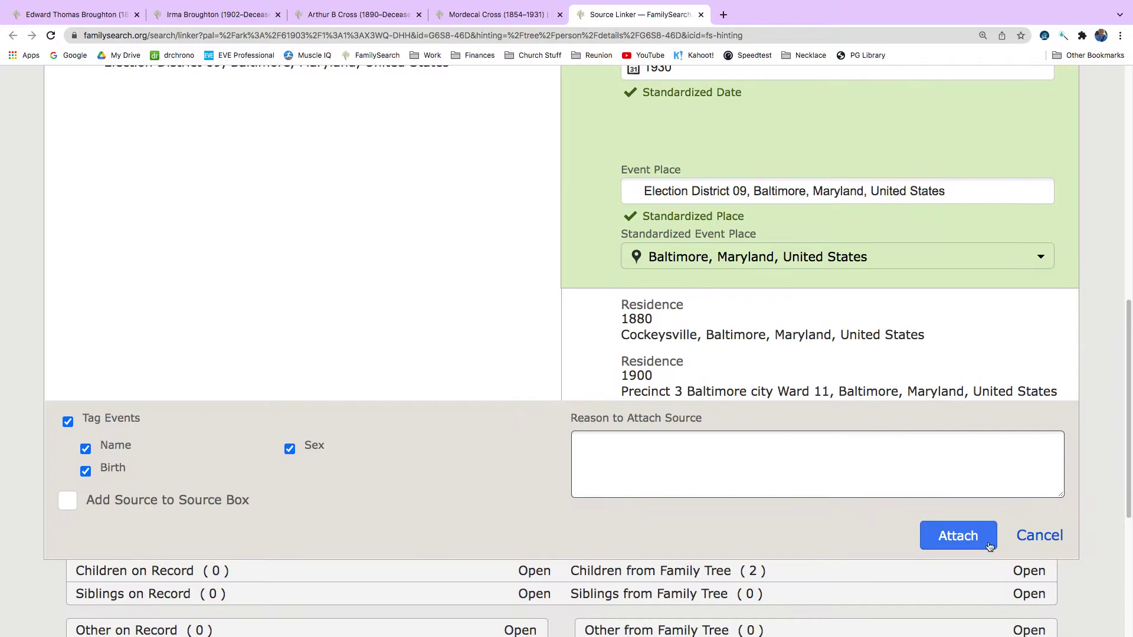
click(967, 540)
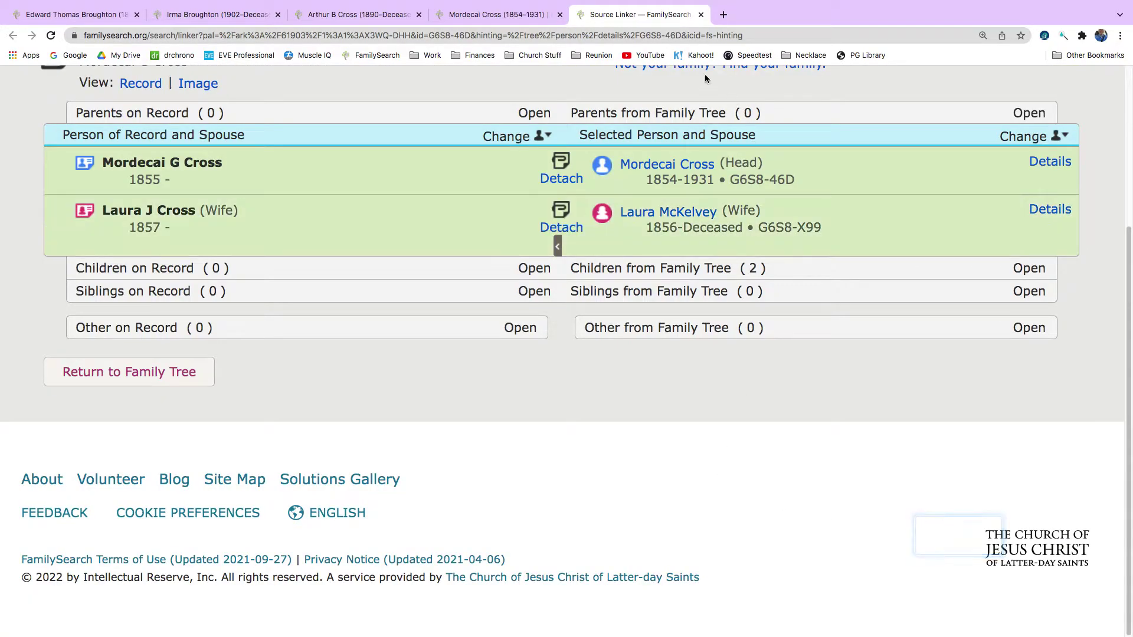
- Close the finished 1930 census attachment page, reload the father's person page and review his list of attached sources
click(701, 14)
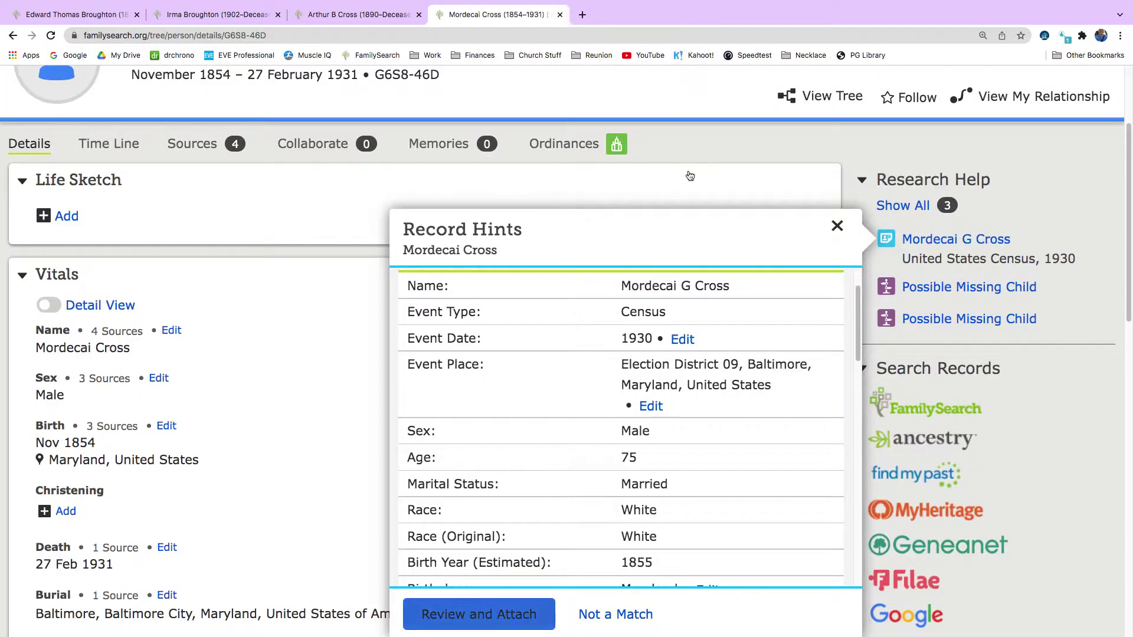
click(51, 36)
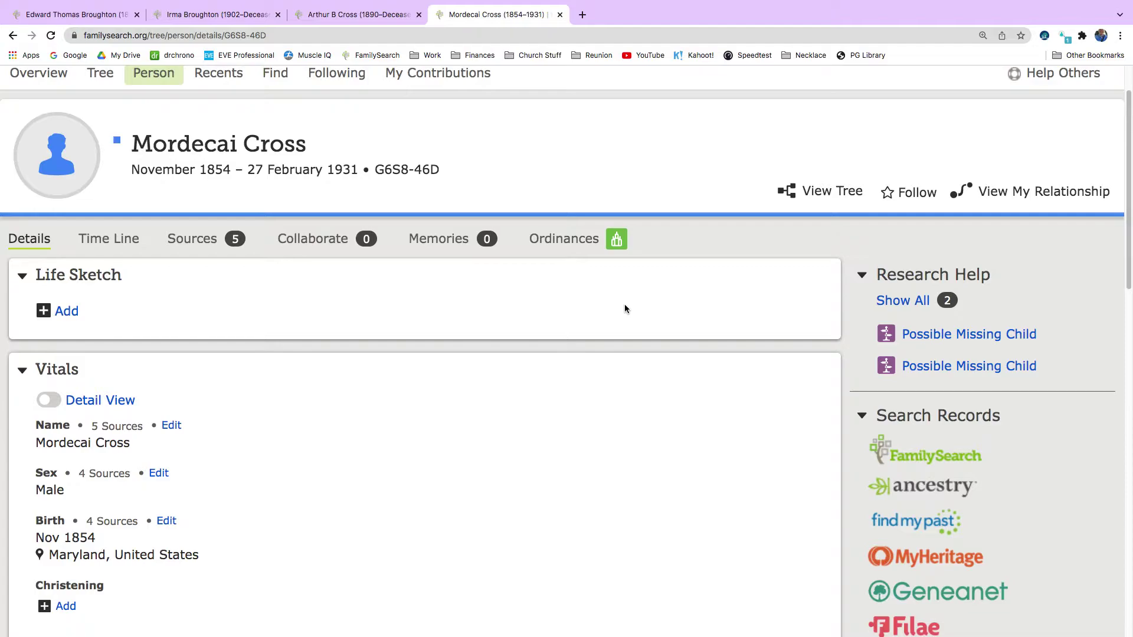
scroll(624, 303, down, 3)
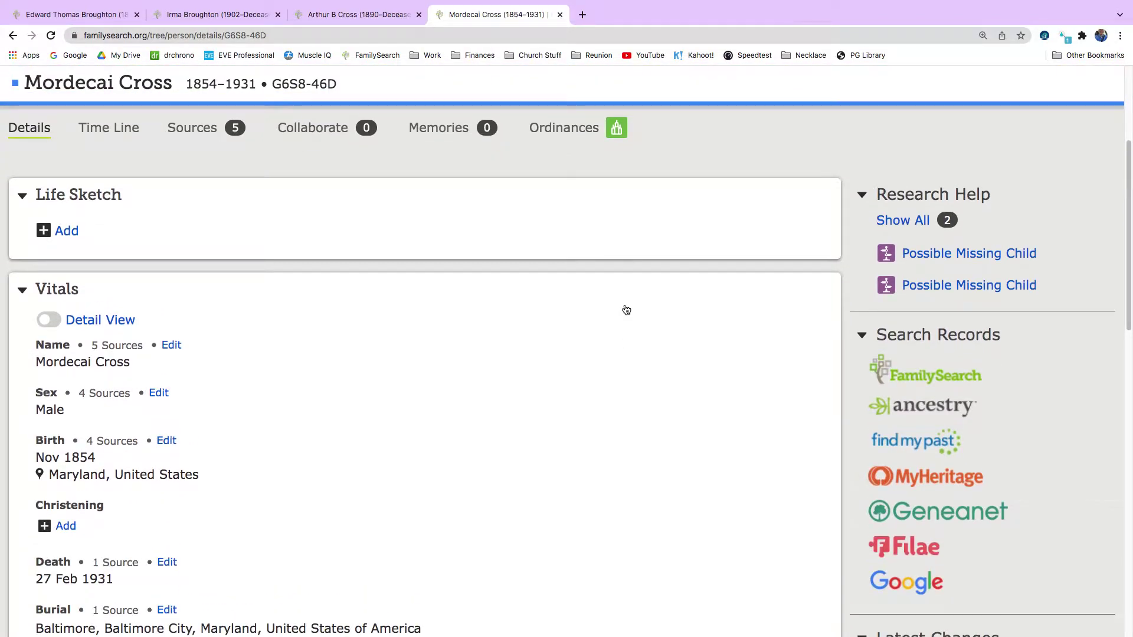
click(202, 128)
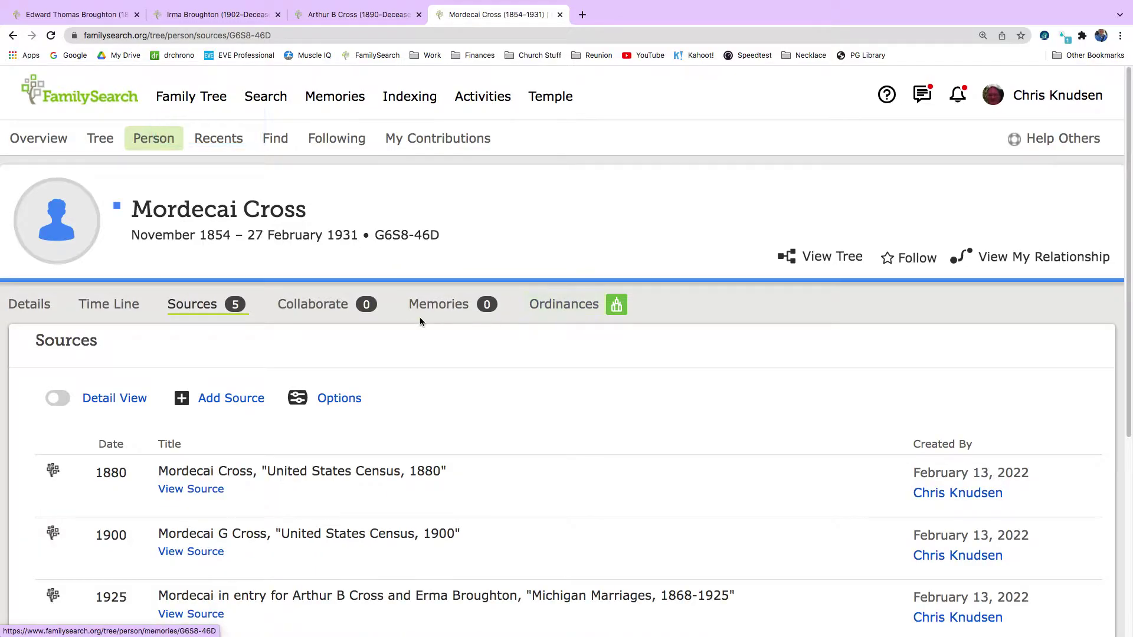
scroll(419, 317, down, 2)
scroll(131, 434, down, 5)
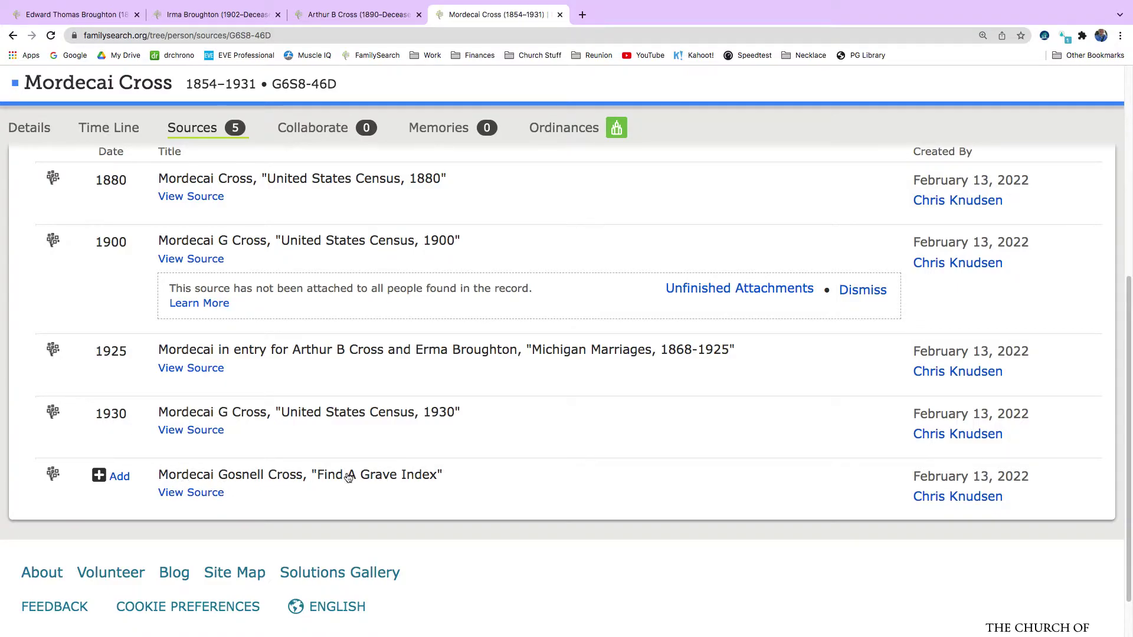
- Set the event date of the father's undated Find A Grave Index source to 1931 and save the source
click(243, 482)
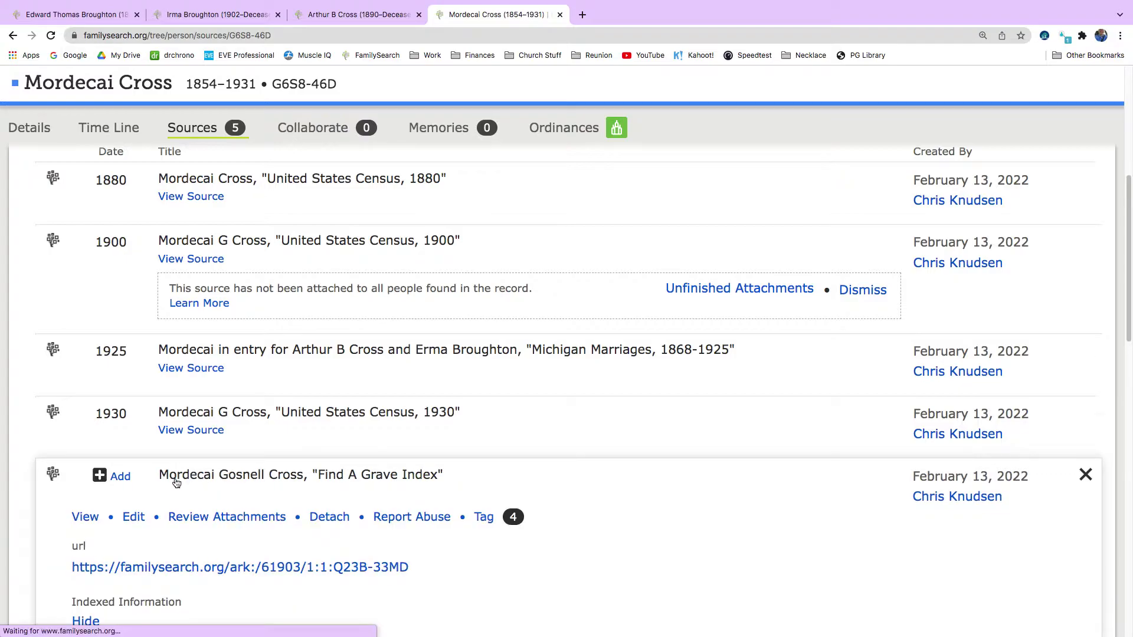
click(121, 477)
scroll(257, 406, down, 4)
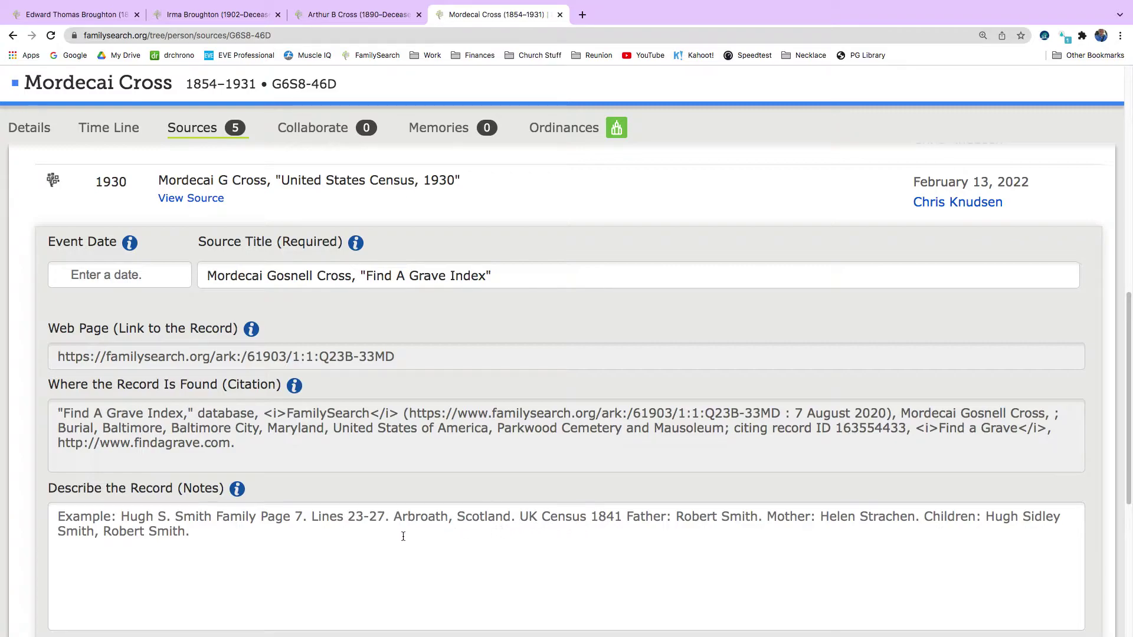
scroll(403, 536, down, 4)
scroll(315, 466, up, 3)
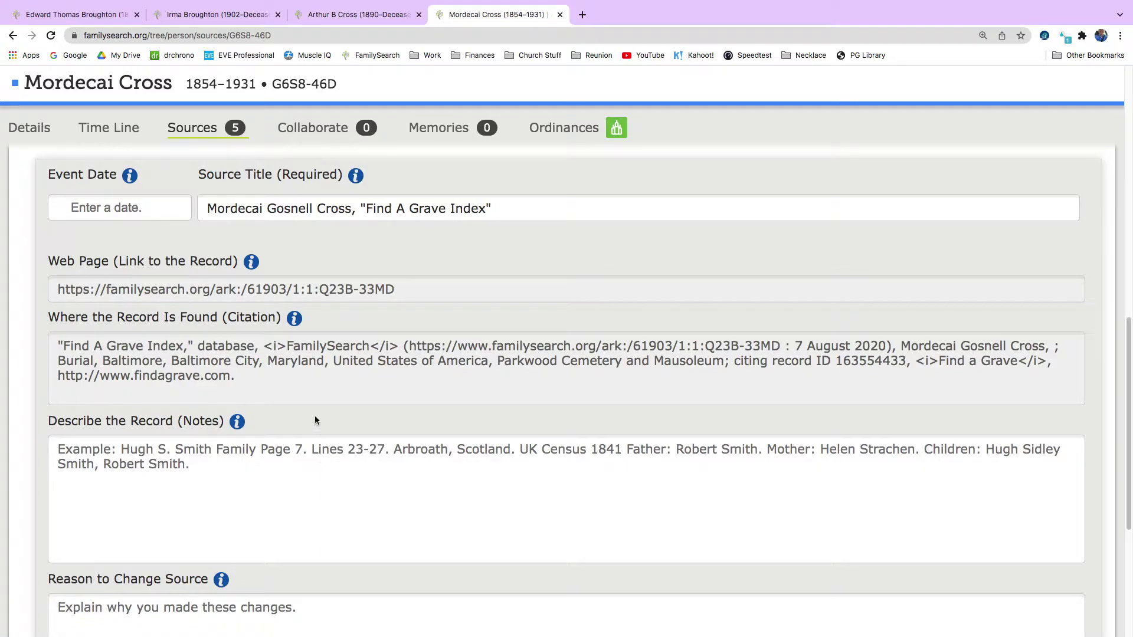
scroll(316, 439, up, 4)
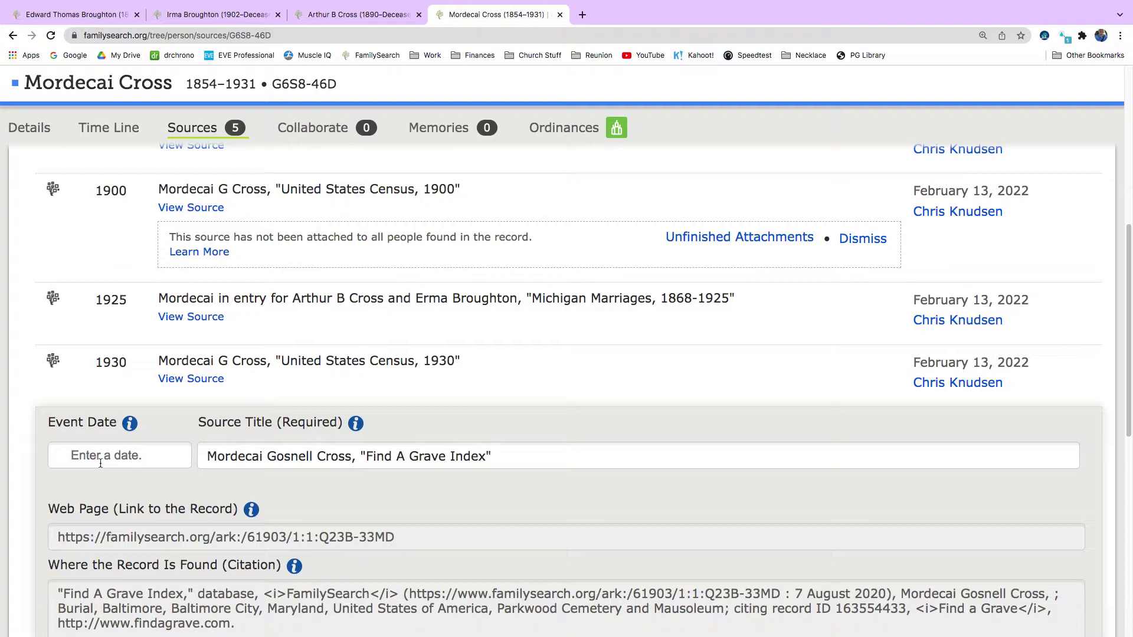
click(135, 463)
text(1931)
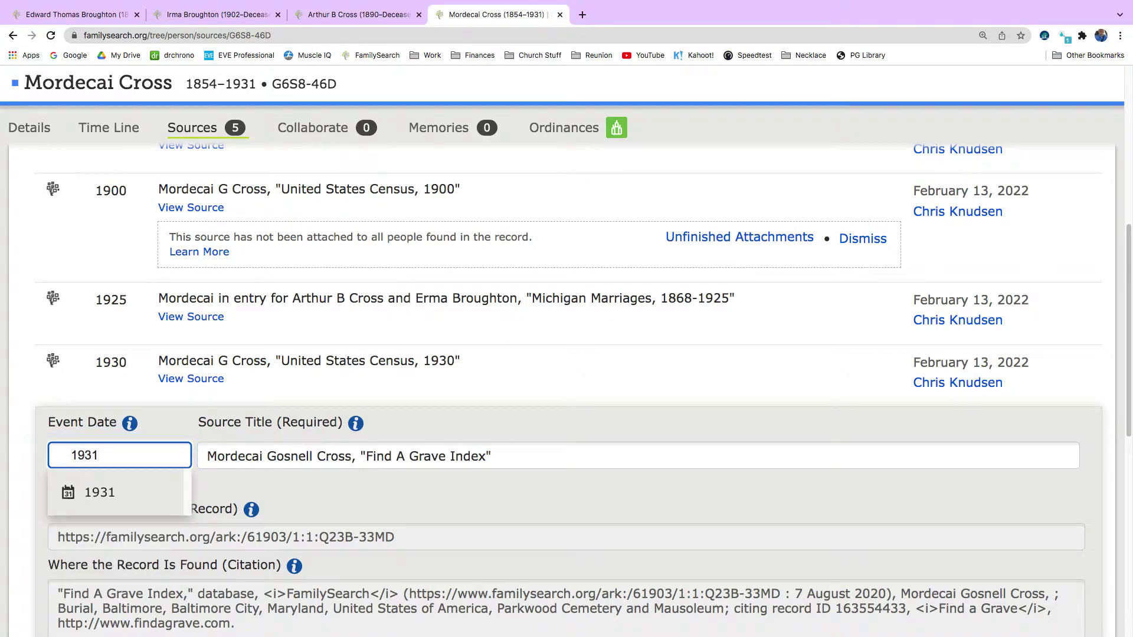
click(97, 494)
scroll(96, 494, down, 3)
scroll(97, 494, down, 3)
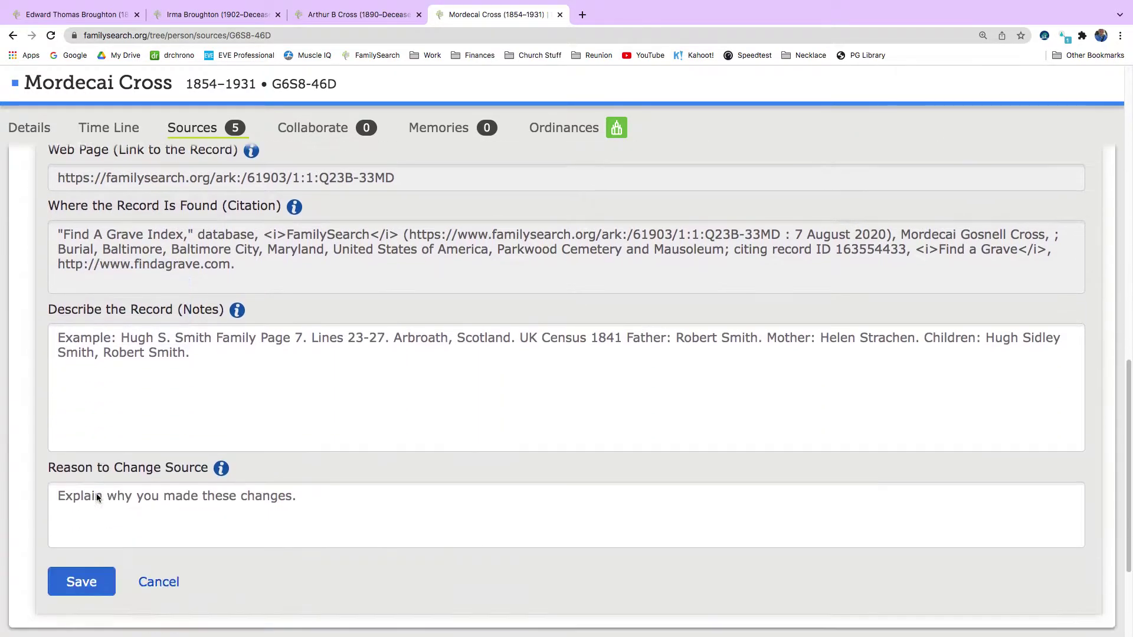
click(82, 558)
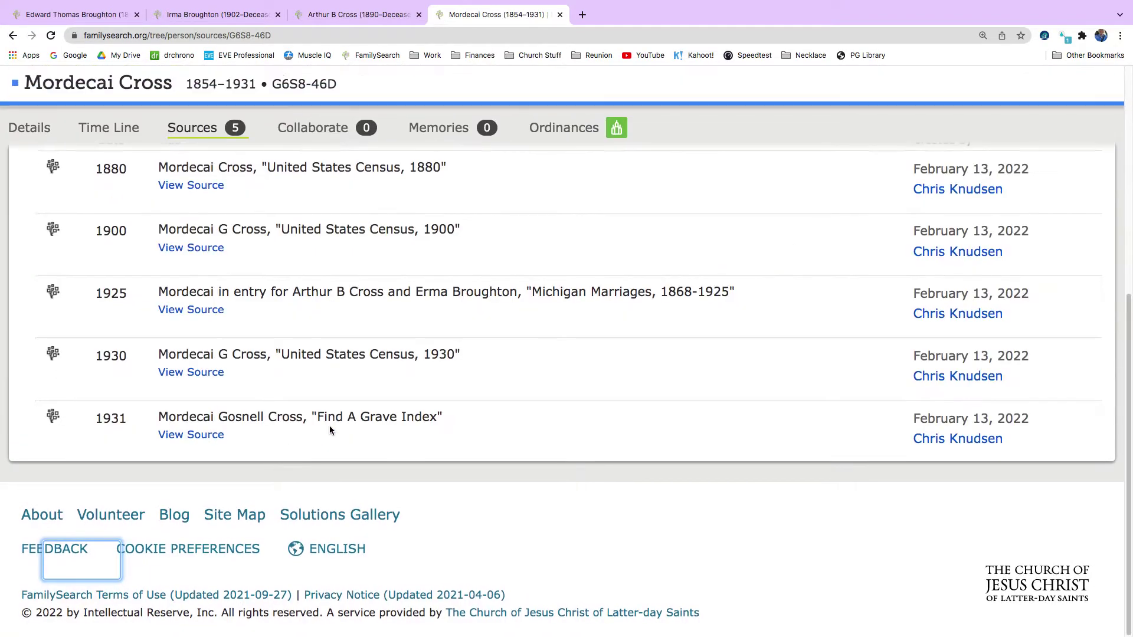
- Open the father's Find A Grave memorial from his burial source and check its biography against his person details
click(329, 419)
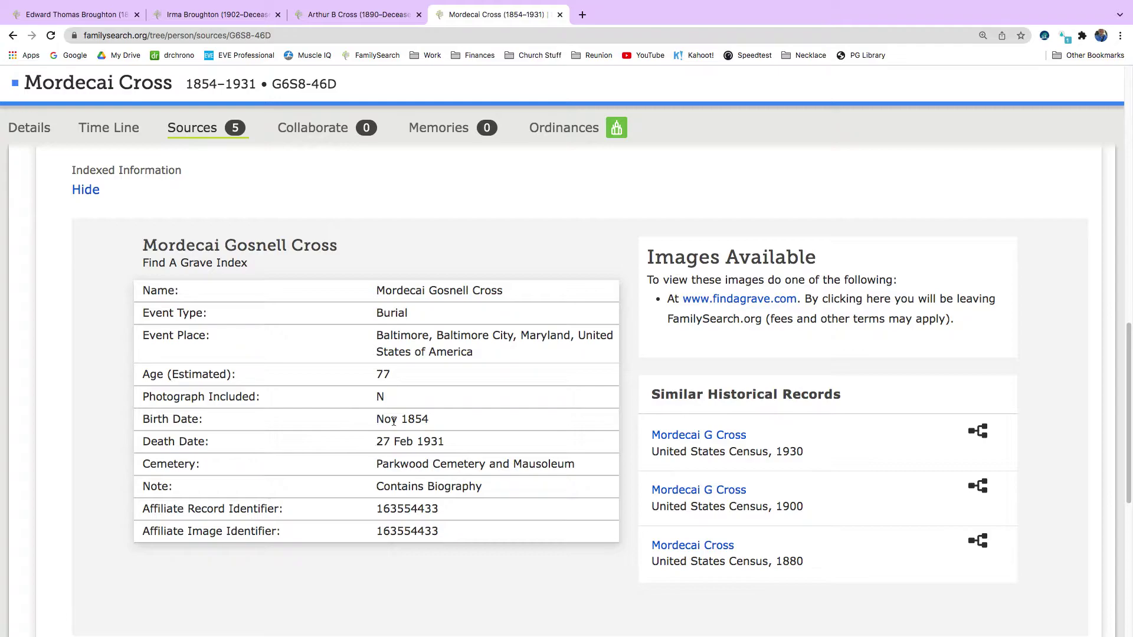
click(747, 301)
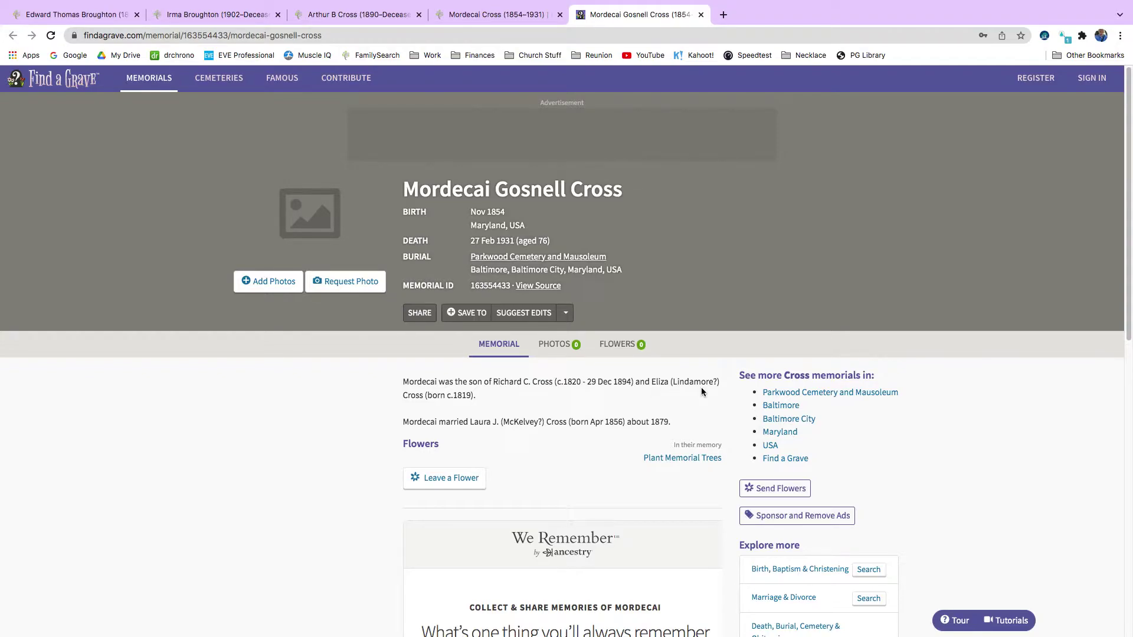
click(476, 14)
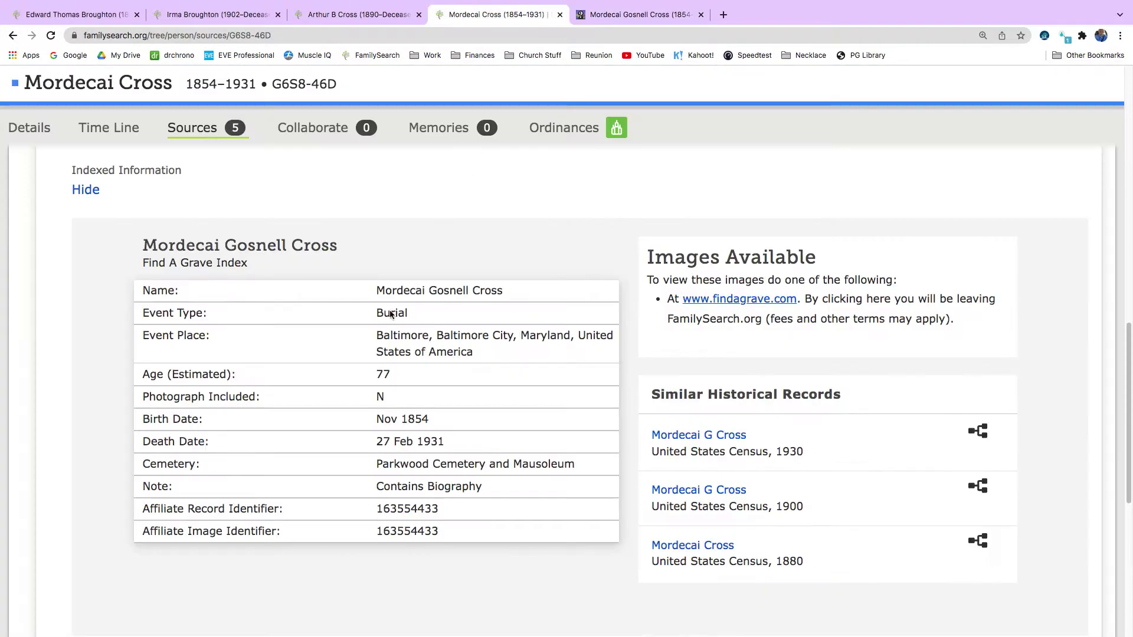
click(32, 131)
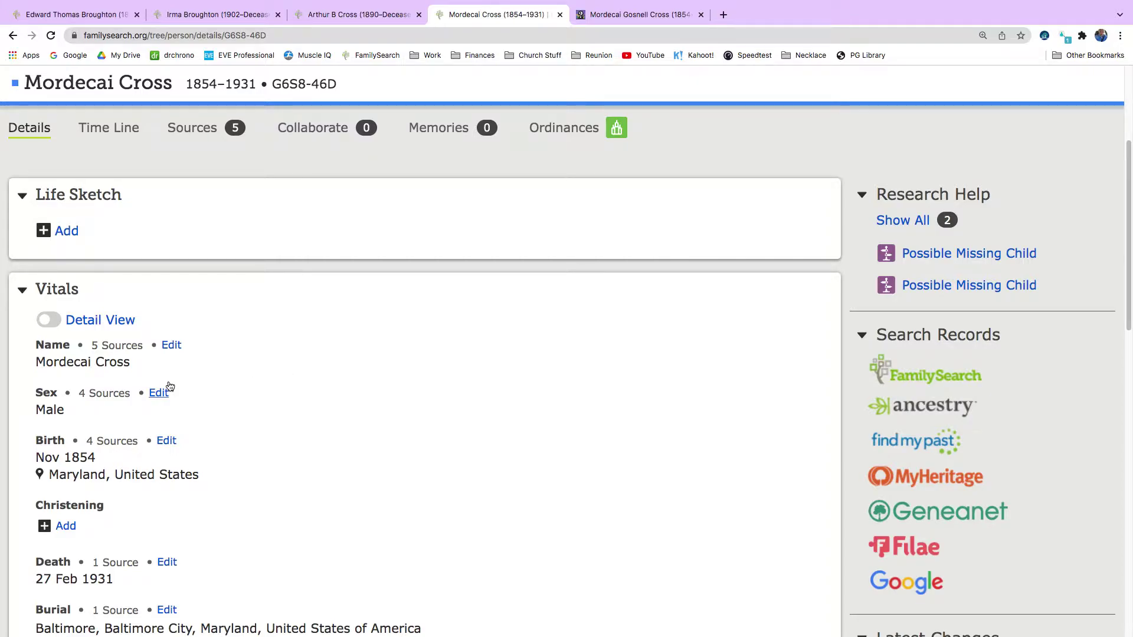
click(610, 16)
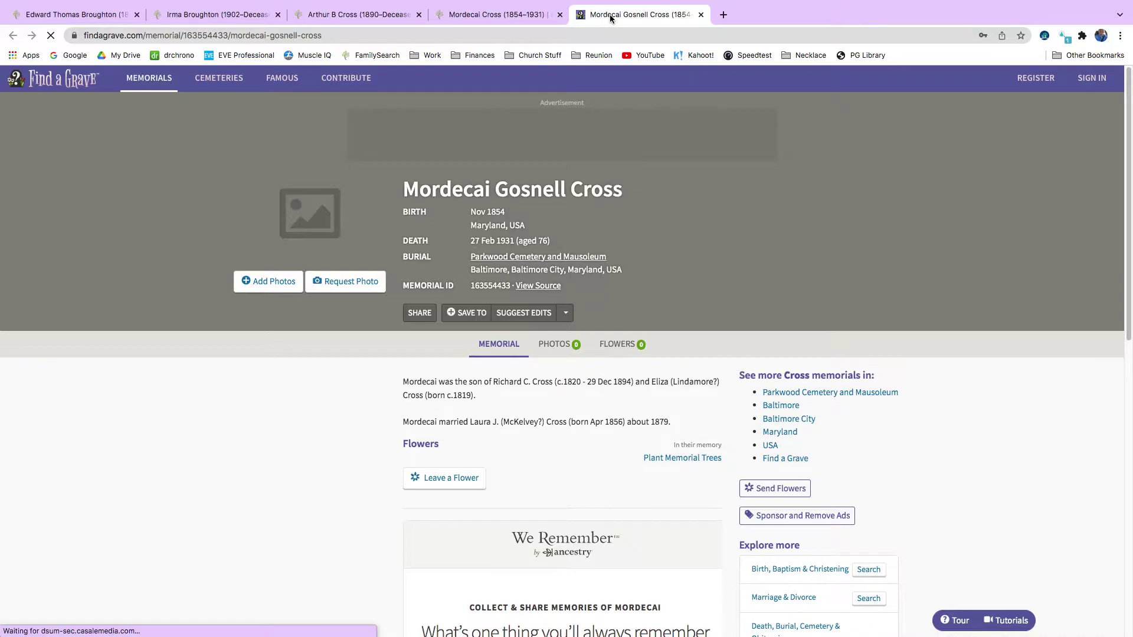
click(566, 15)
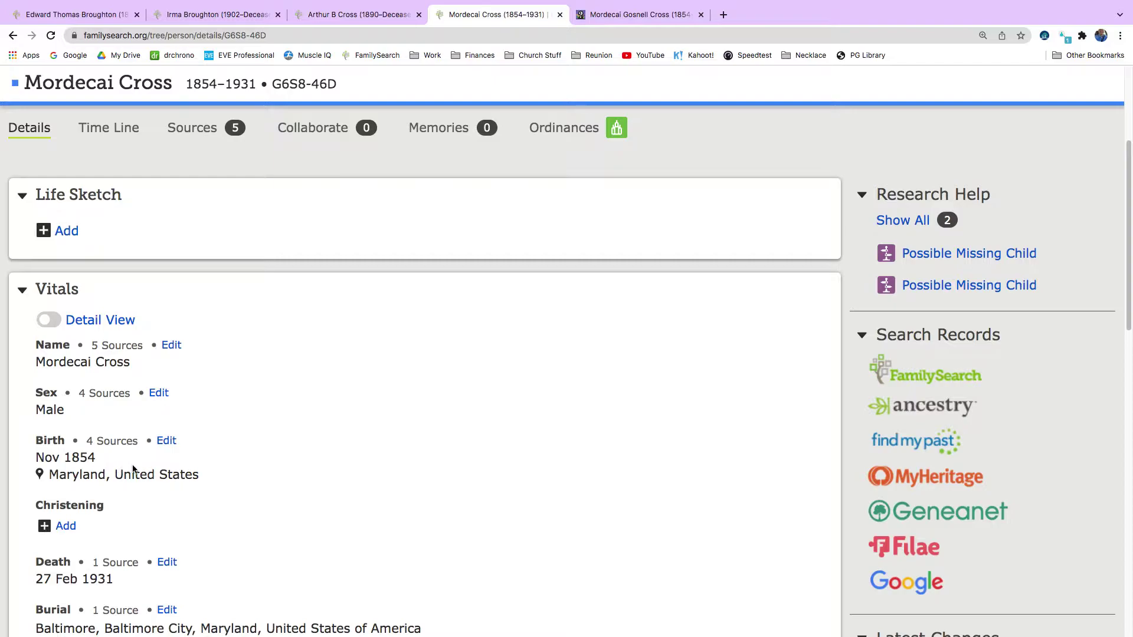
- Search FamilySearch historical records for the father, open the United States Census, 1870 result and examine its household members
click(928, 377)
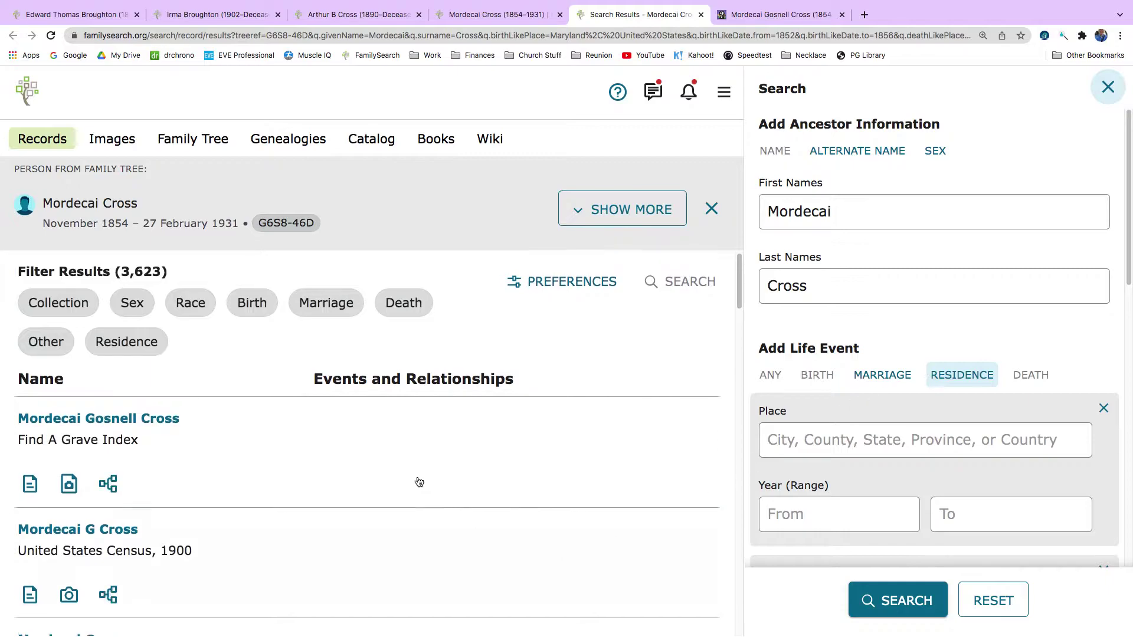
scroll(413, 472, down, 3)
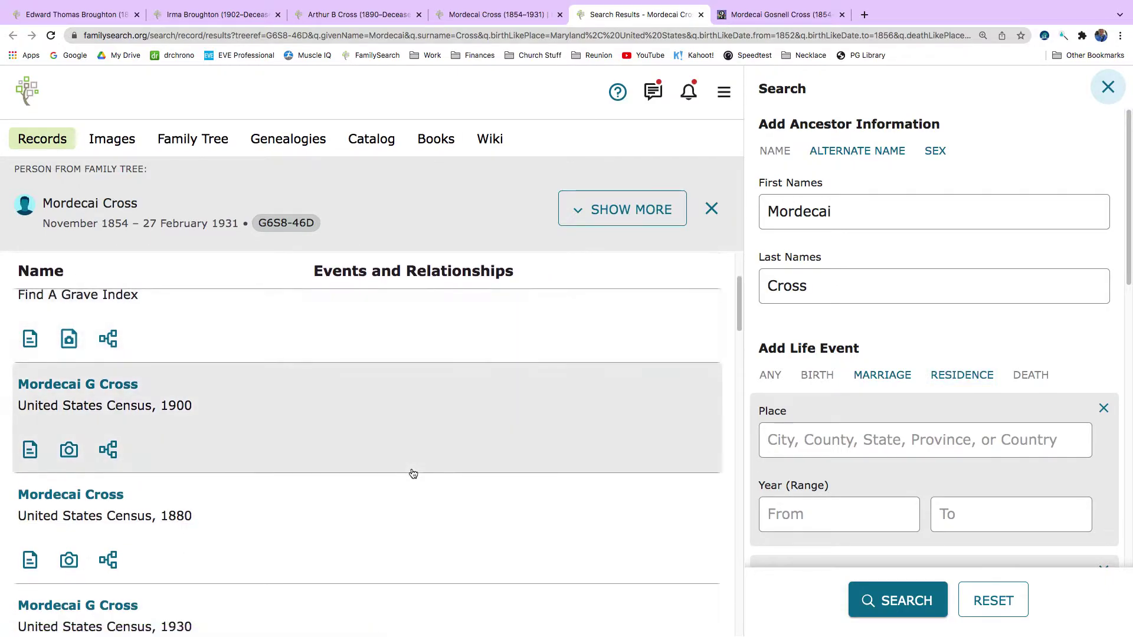
scroll(413, 473, down, 6)
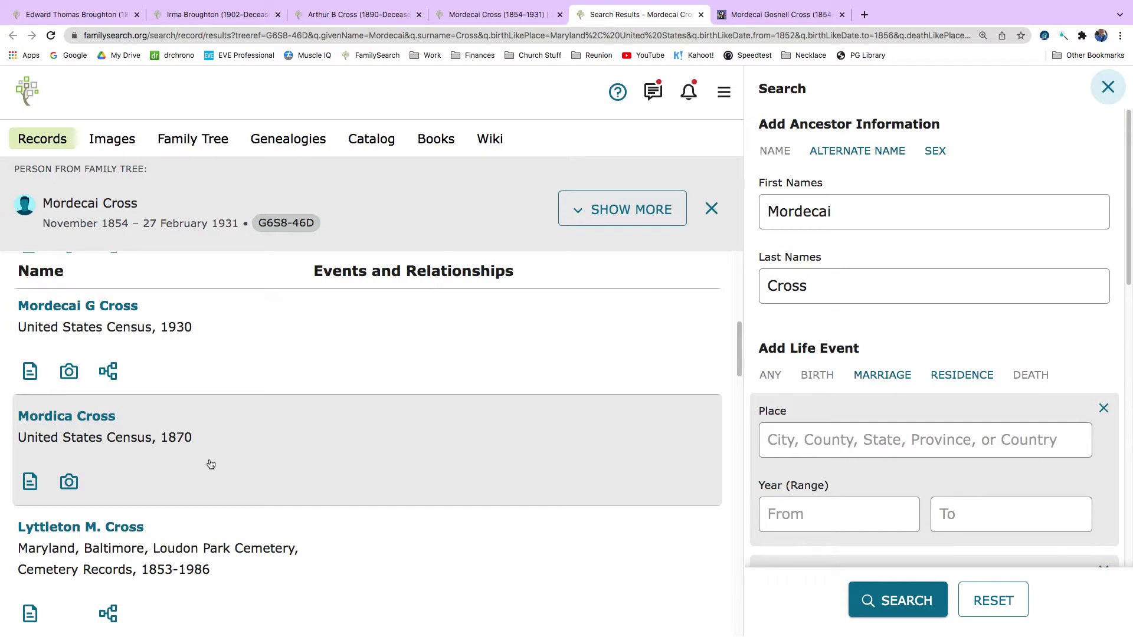
click(87, 416)
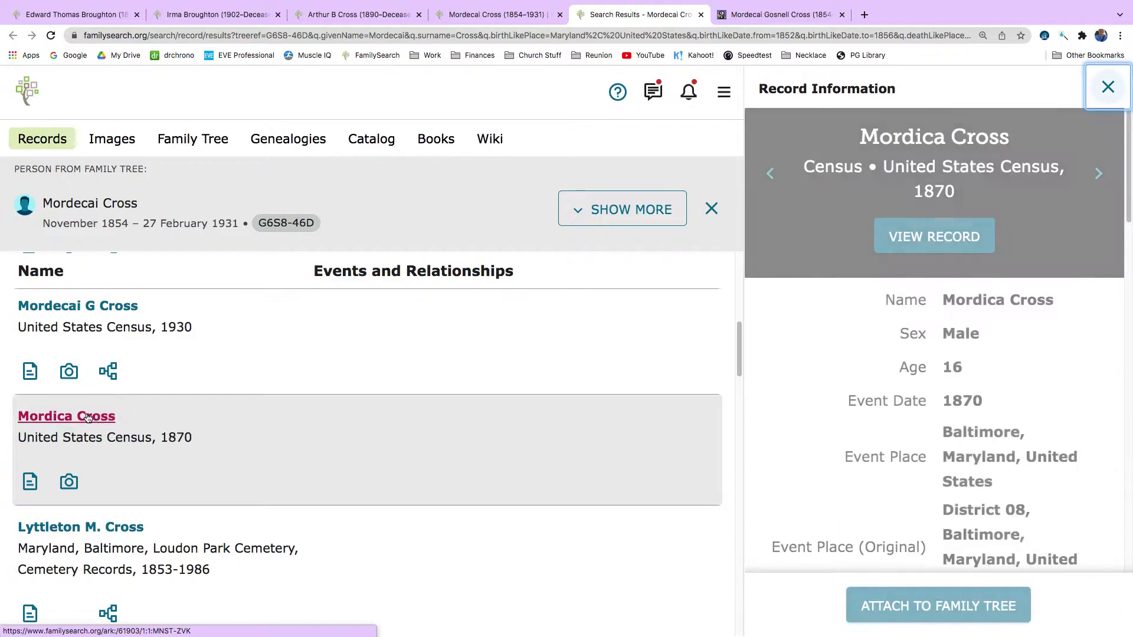
scroll(865, 413, down, 9)
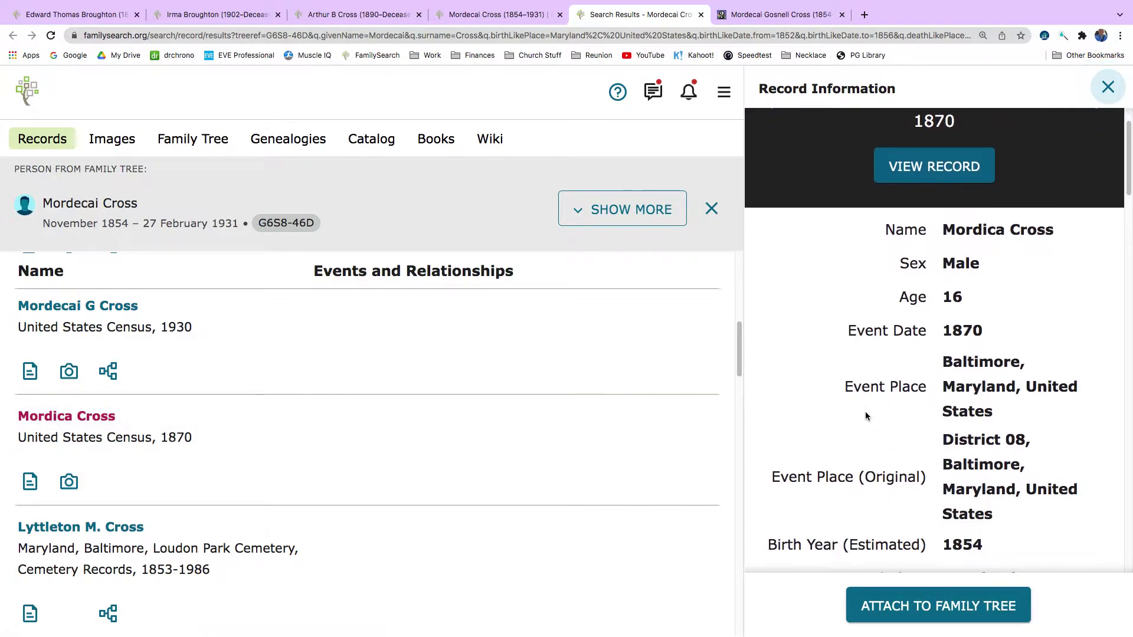
scroll(865, 412, down, 5)
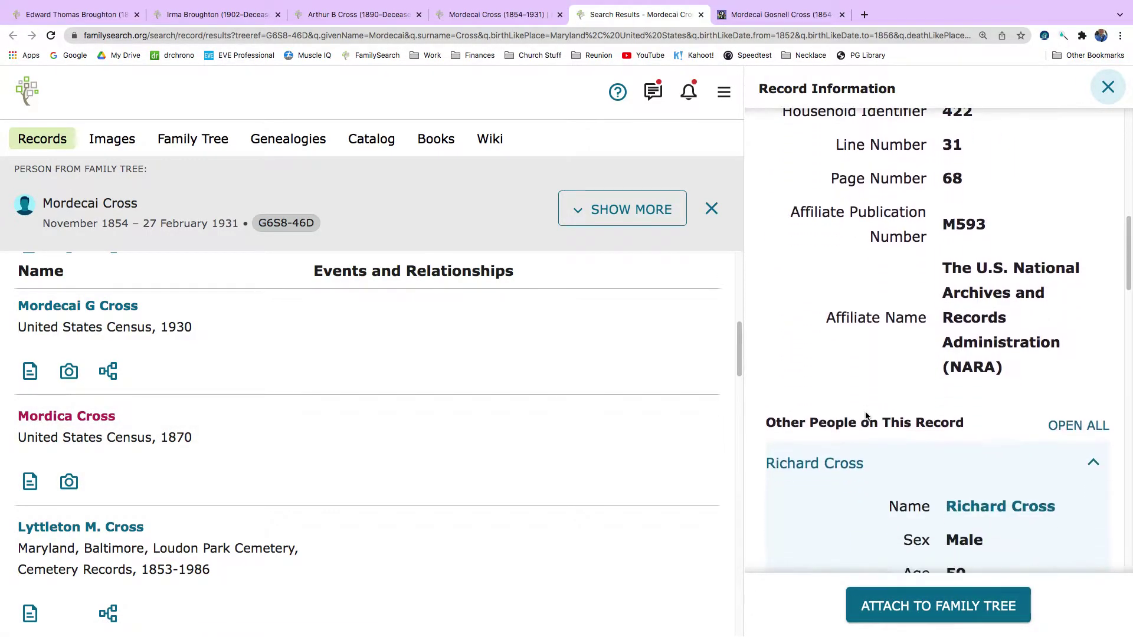
scroll(883, 407, down, 10)
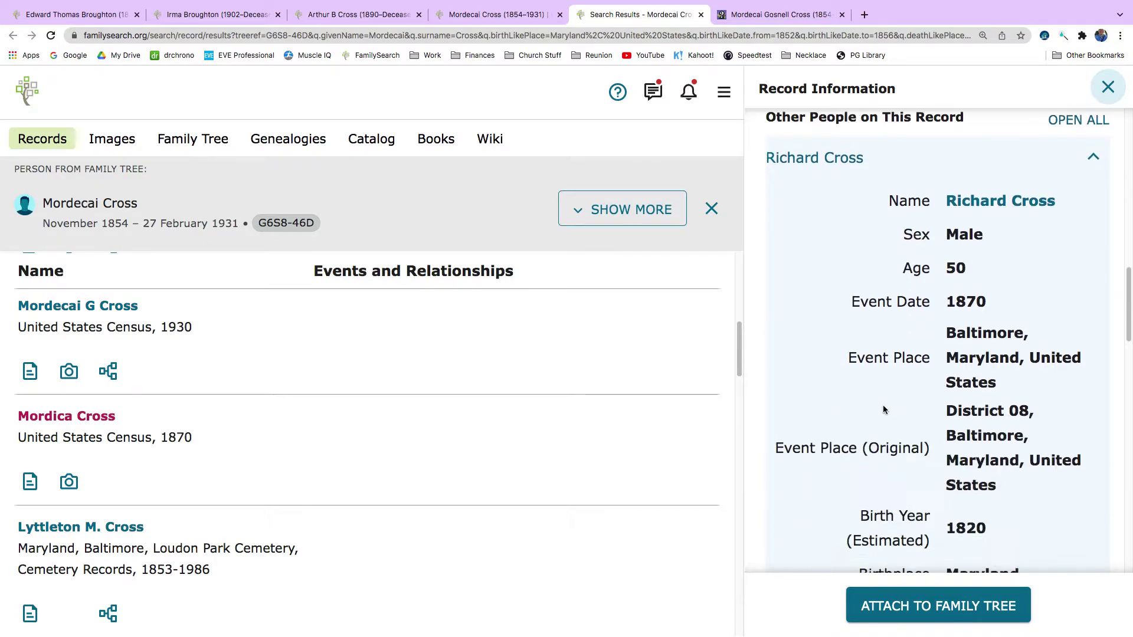
scroll(883, 405, down, 2)
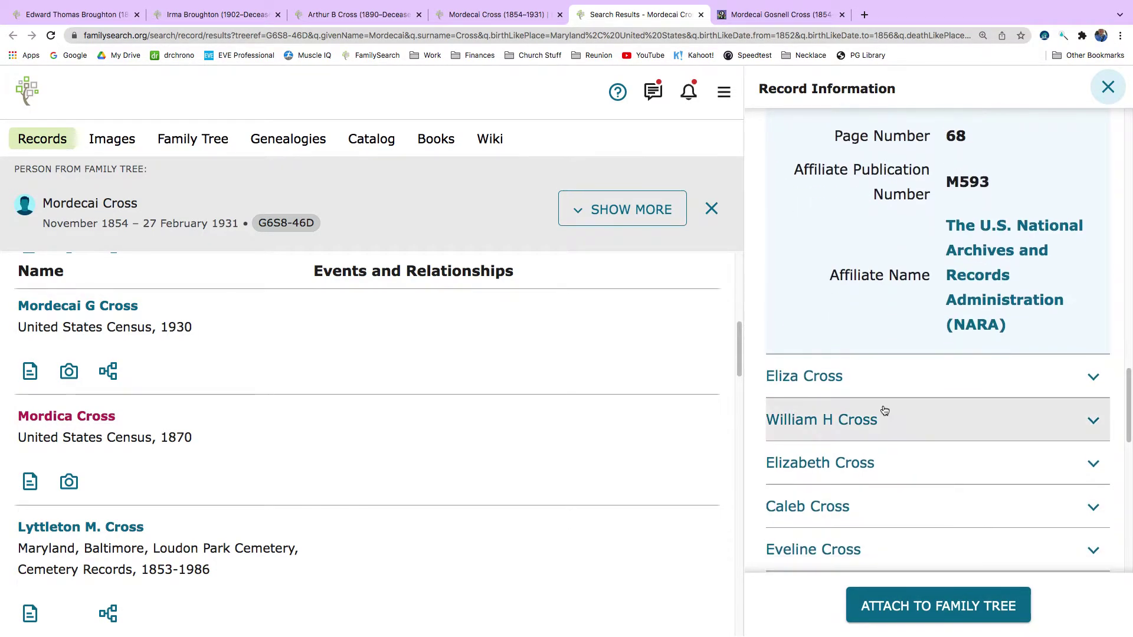
- Attach the United States Census, 1870 record to the father, adding his 1870 residence in Baltimore, Maryland, United States
click(940, 607)
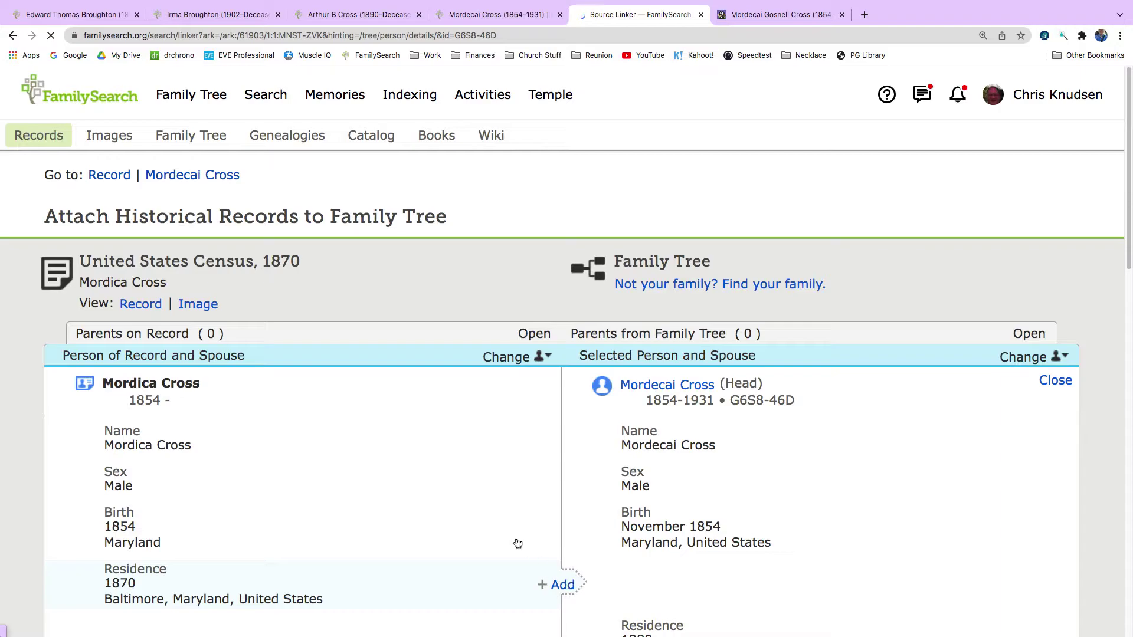
click(558, 585)
scroll(445, 502, down, 3)
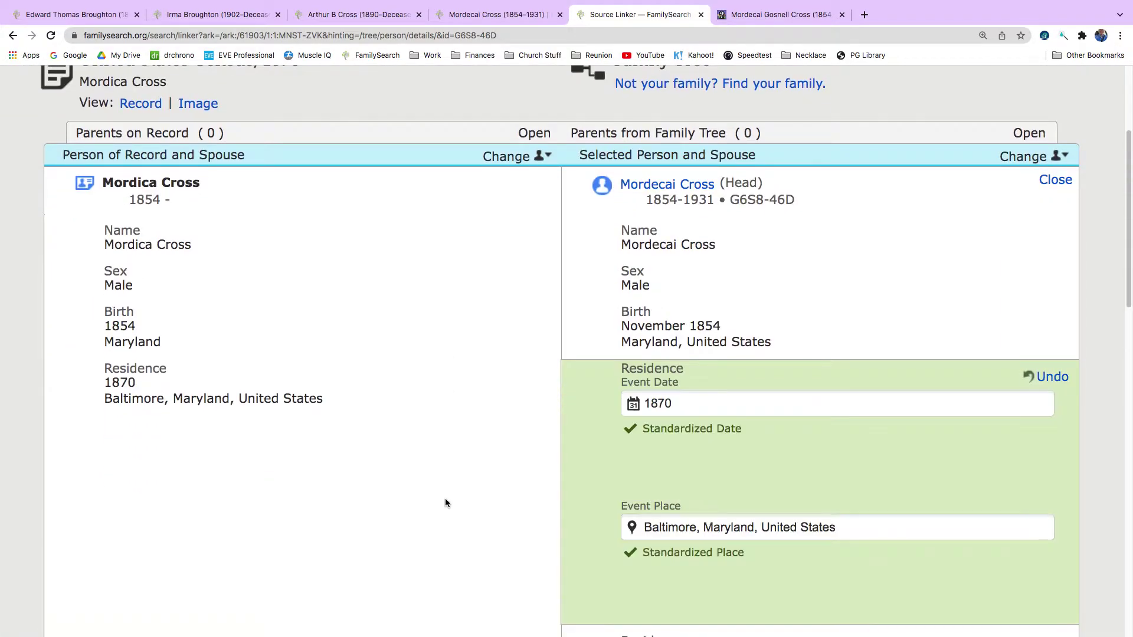
scroll(461, 497, down, 6)
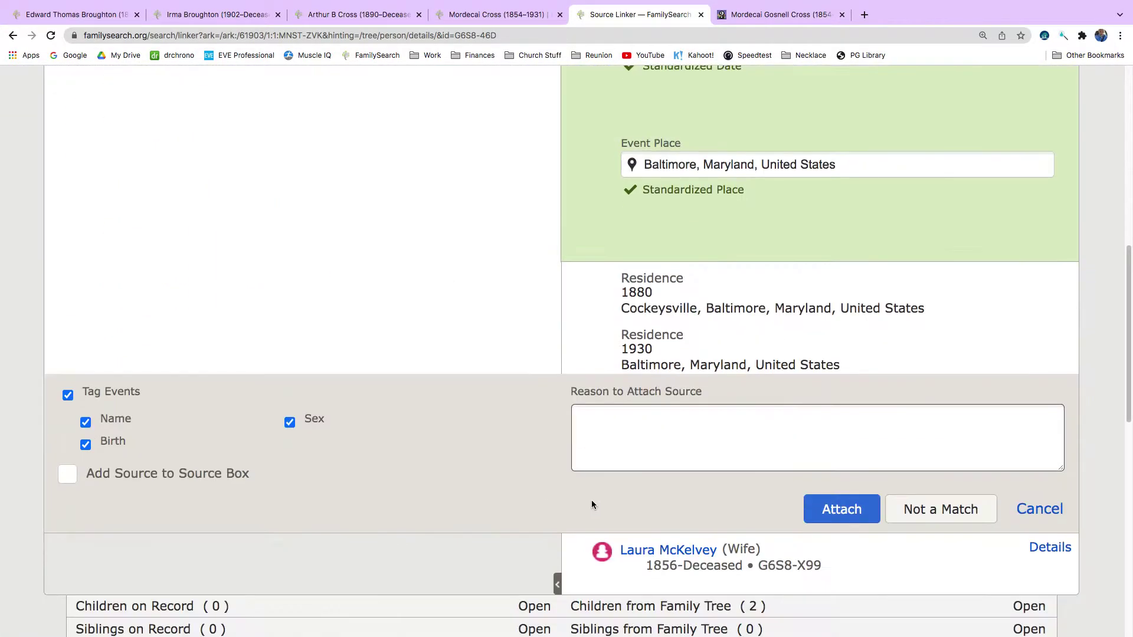
click(845, 509)
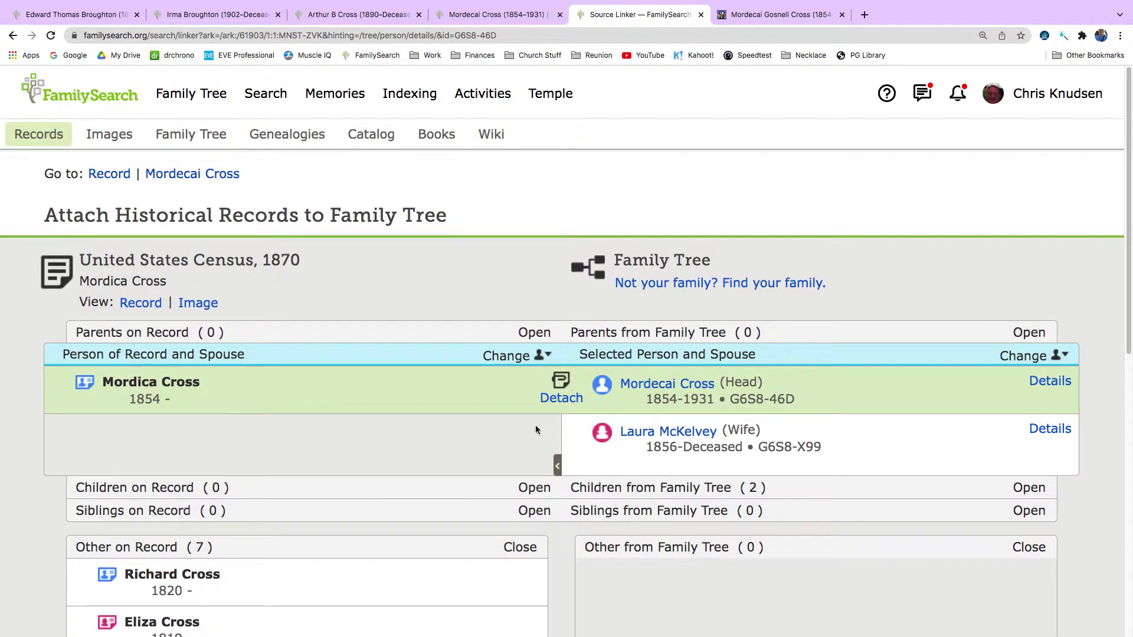
- Move the 1820-born man on the 1870 census to the record's parents and add him to the tree by selecting the suggested existing match
click(1029, 333)
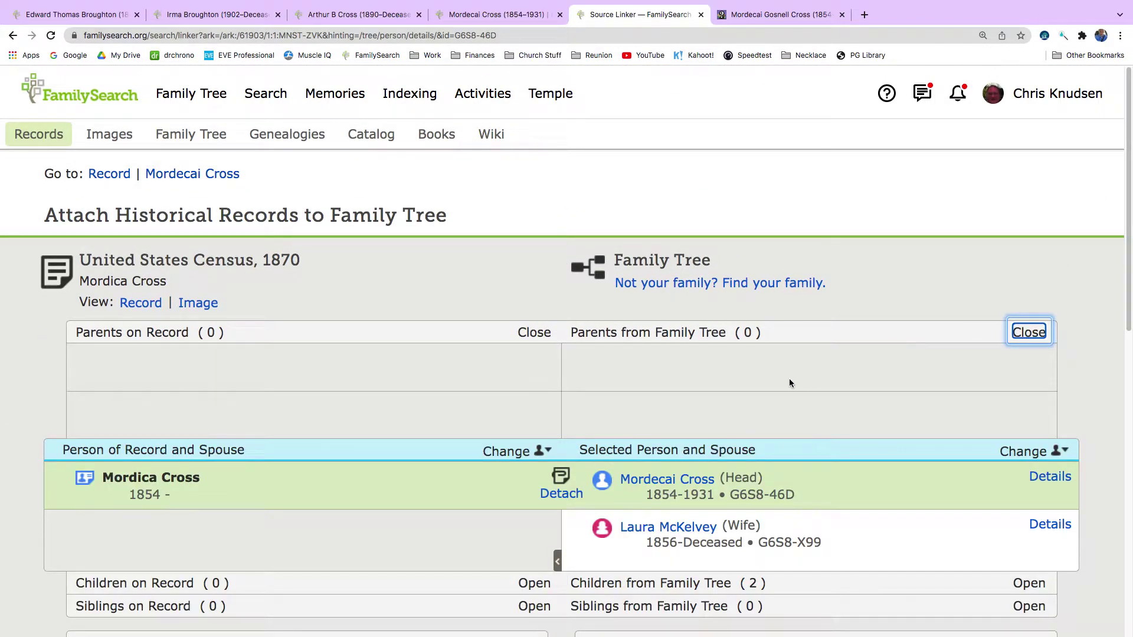
scroll(788, 377, down, 4)
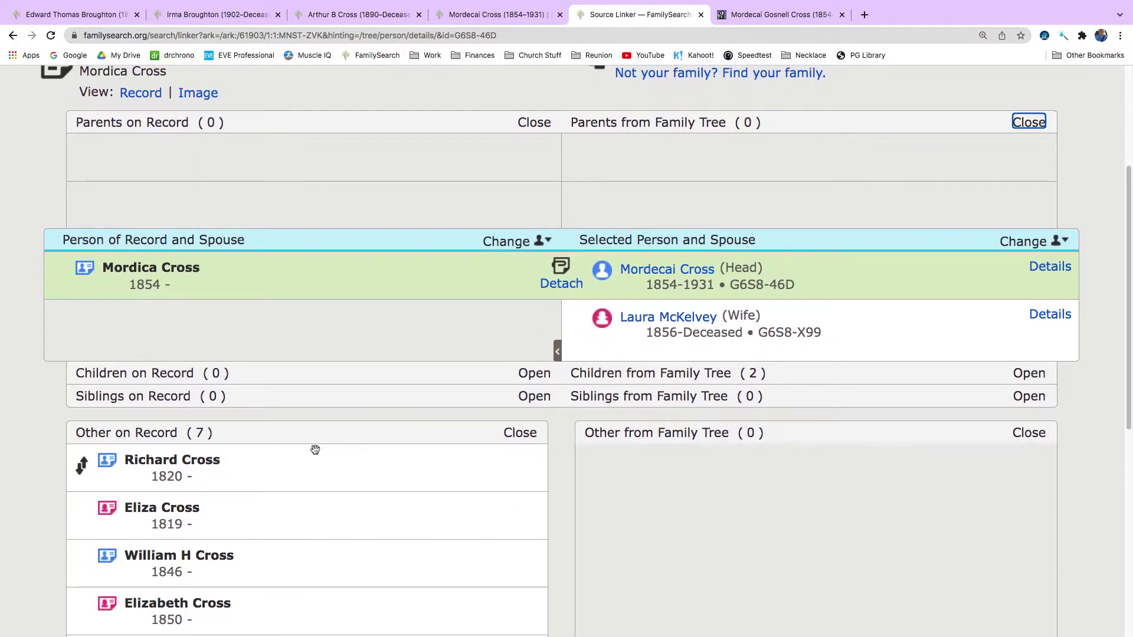
drag(304, 466, 266, 169)
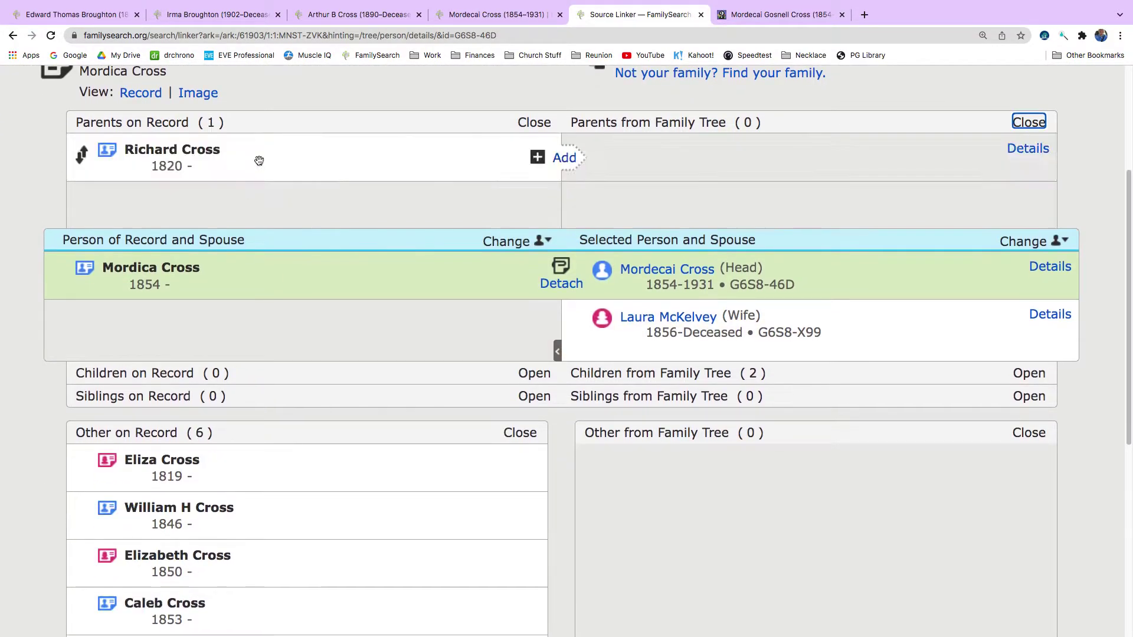
click(561, 158)
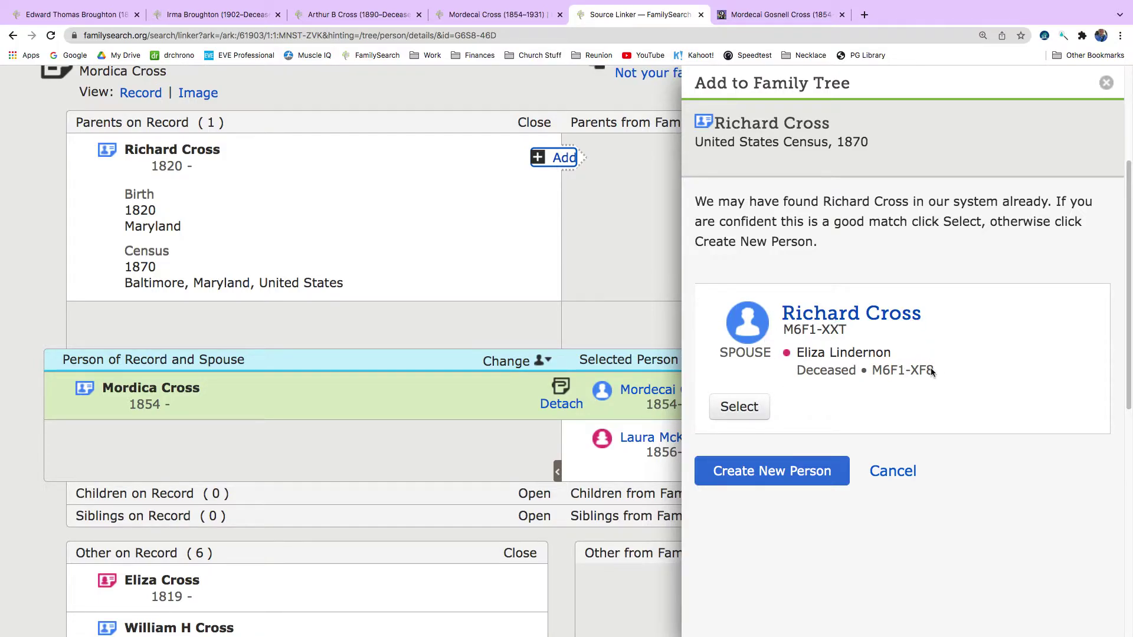
click(757, 411)
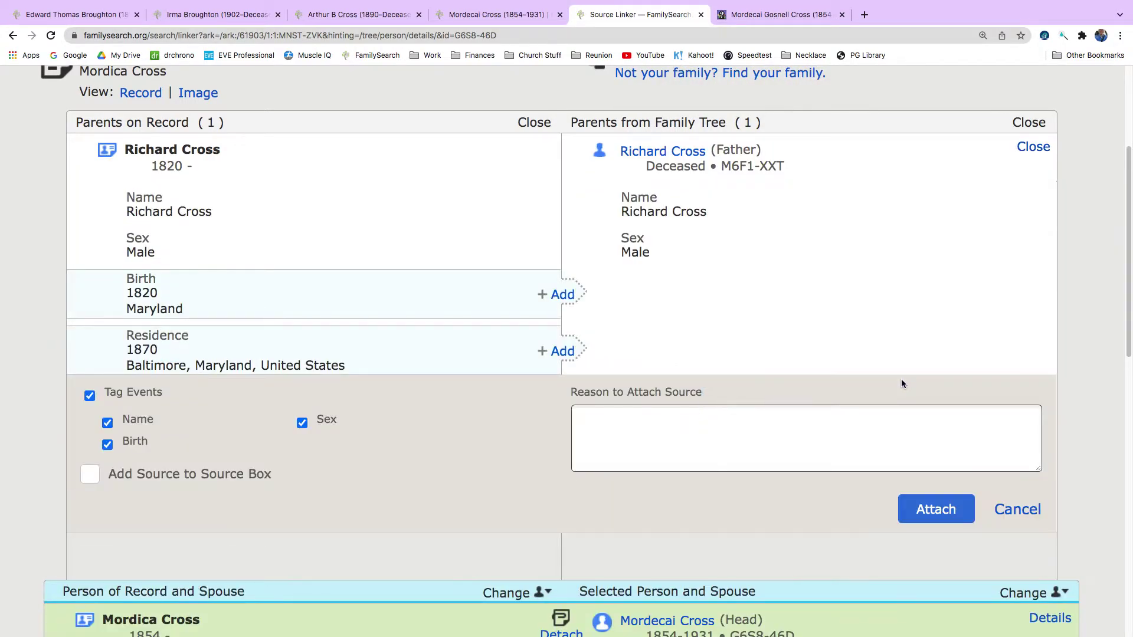
- Attach the 1870 census to the paternal grandfather, adding his 1820 Maryland birth and 1870 residence in Baltimore, Maryland, United States
click(563, 295)
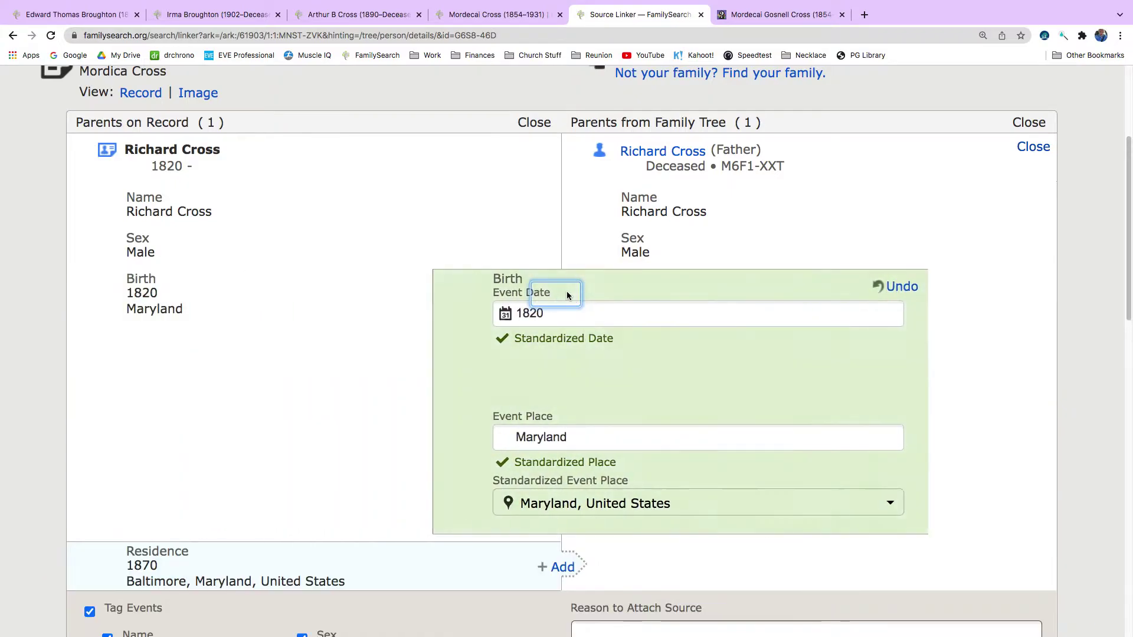
scroll(543, 301, down, 4)
click(563, 333)
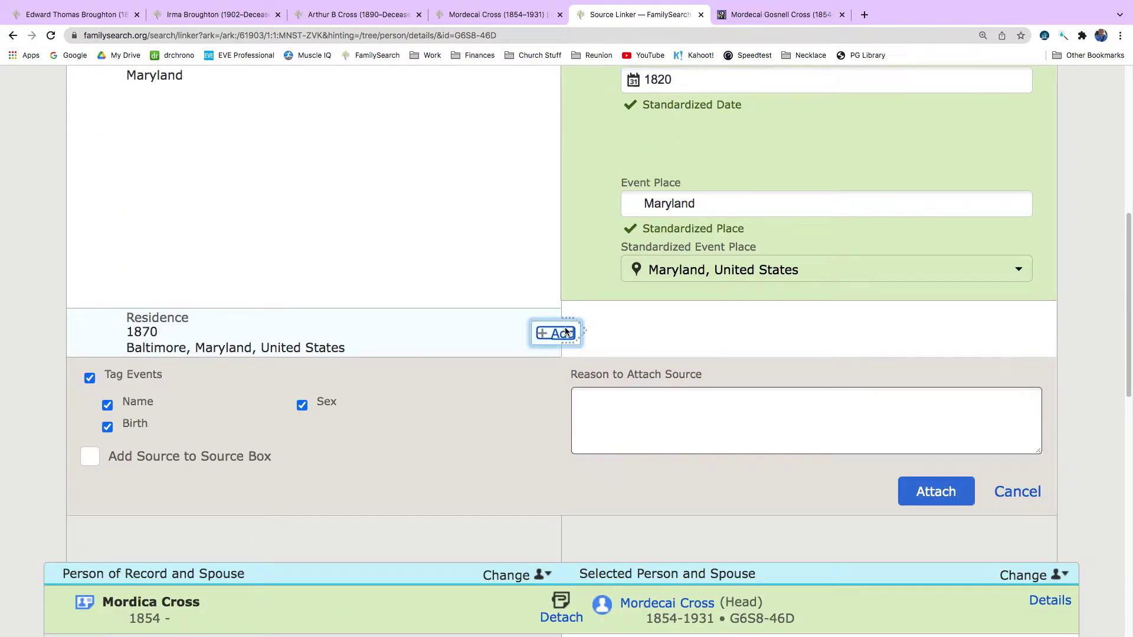
scroll(472, 267, down, 3)
click(931, 570)
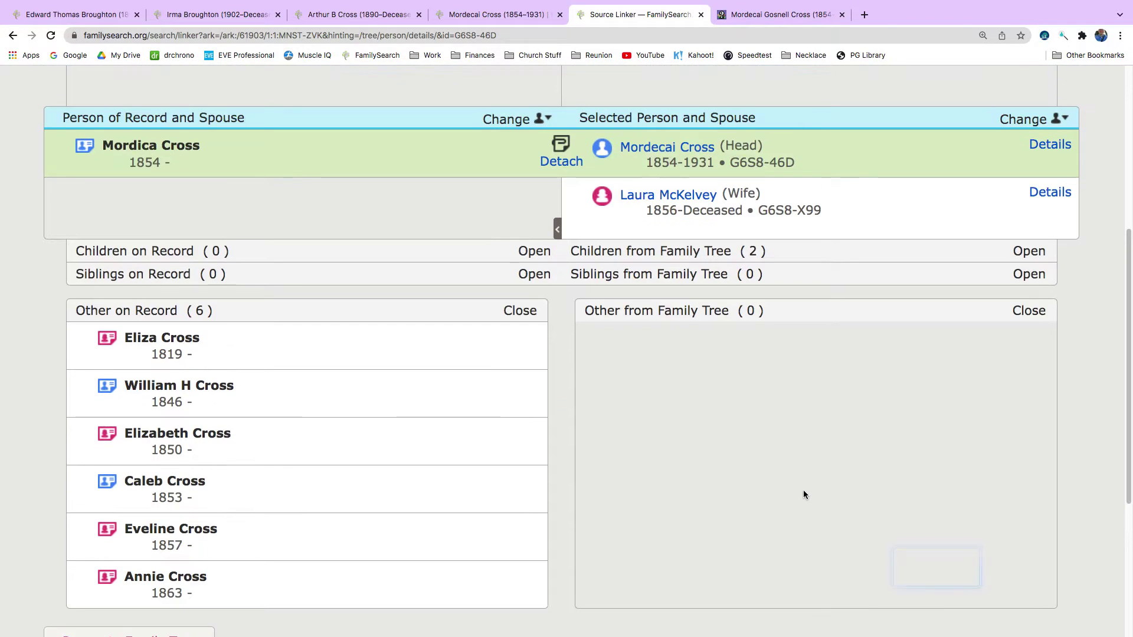
drag(401, 346, 398, 119)
scroll(397, 119, up, 5)
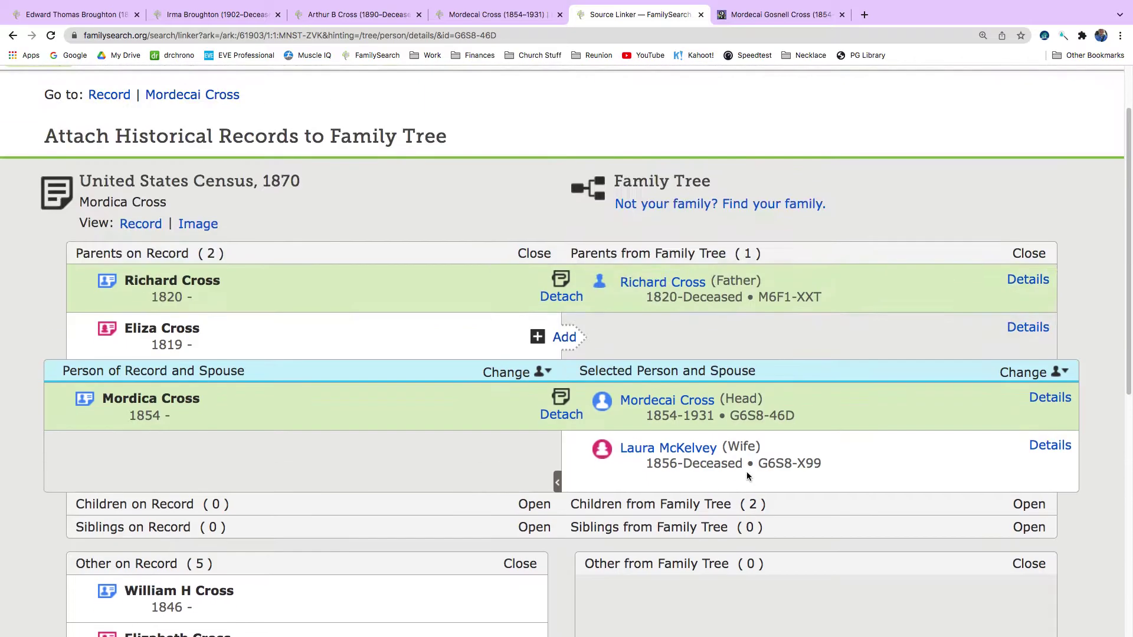
click(564, 343)
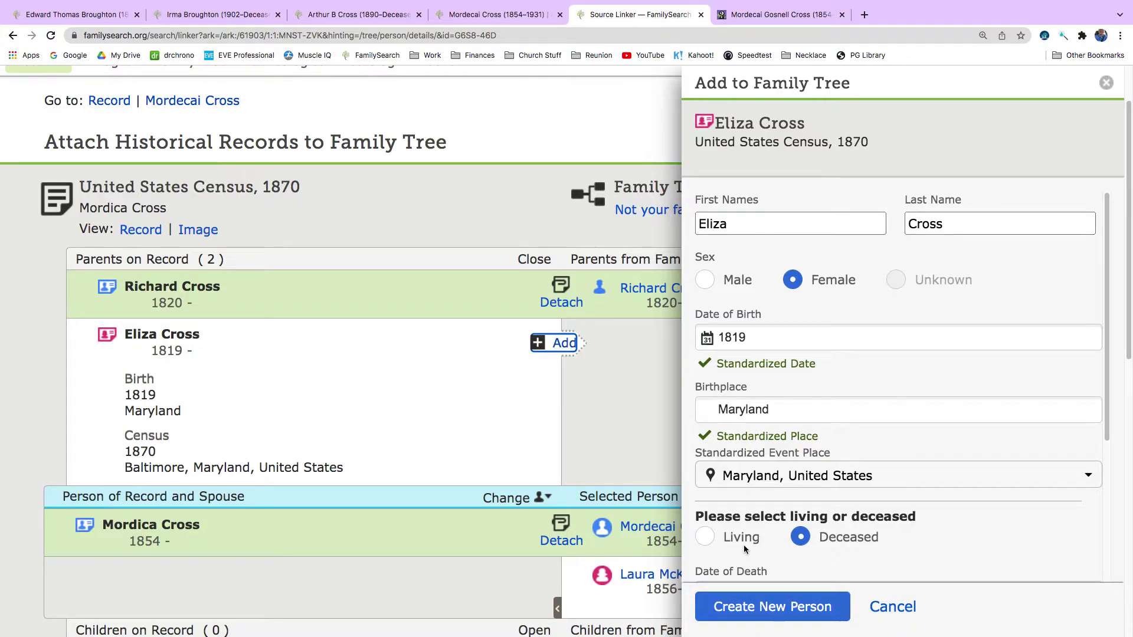
click(617, 426)
click(891, 609)
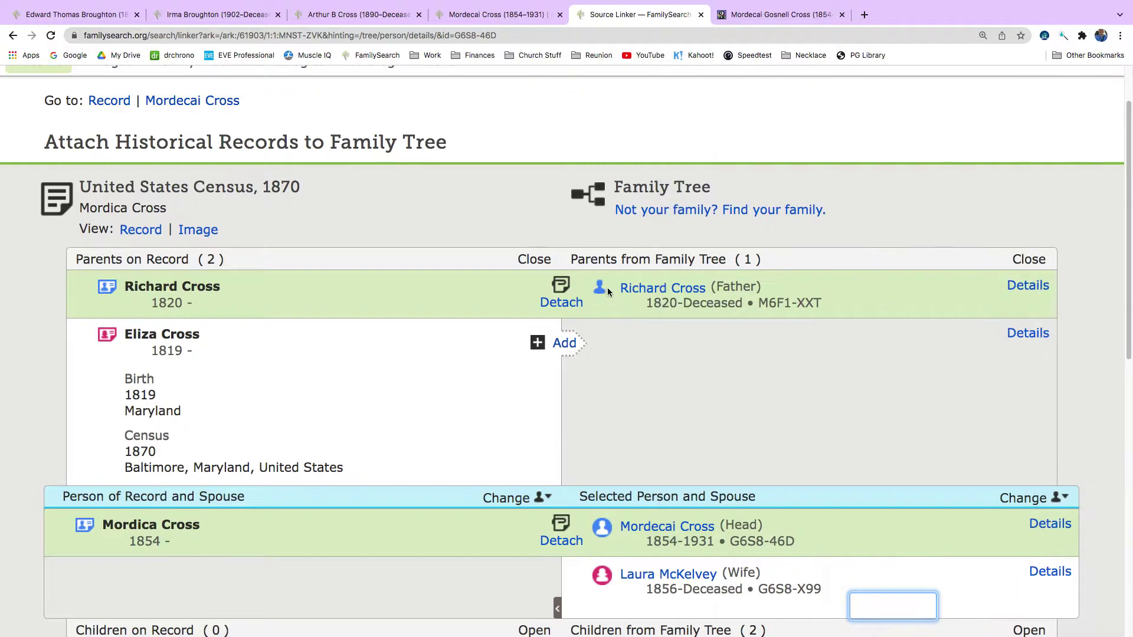
- Open the paternal grandfather's person page and review the spouses and children among his family members
click(632, 288)
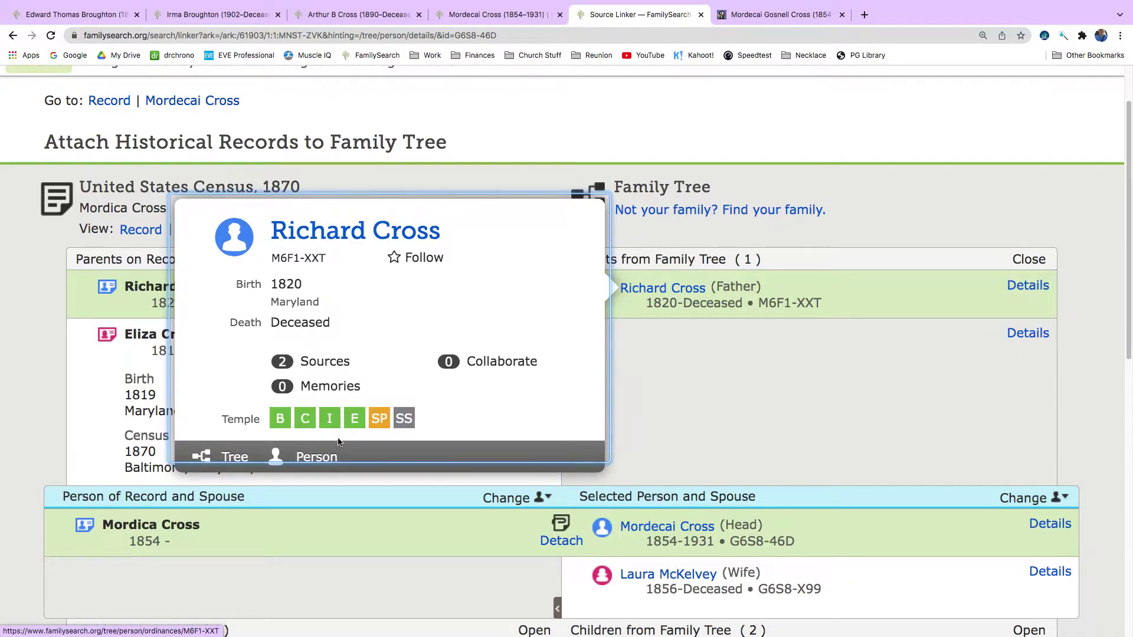
click(317, 459)
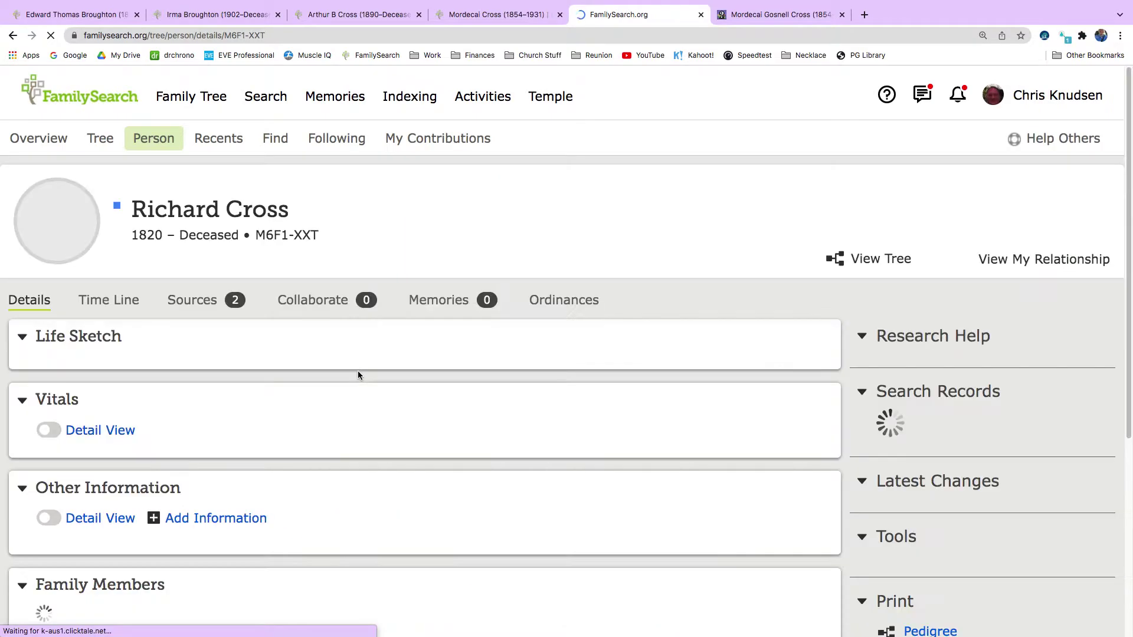
scroll(158, 398, down, 4)
scroll(158, 398, down, 8)
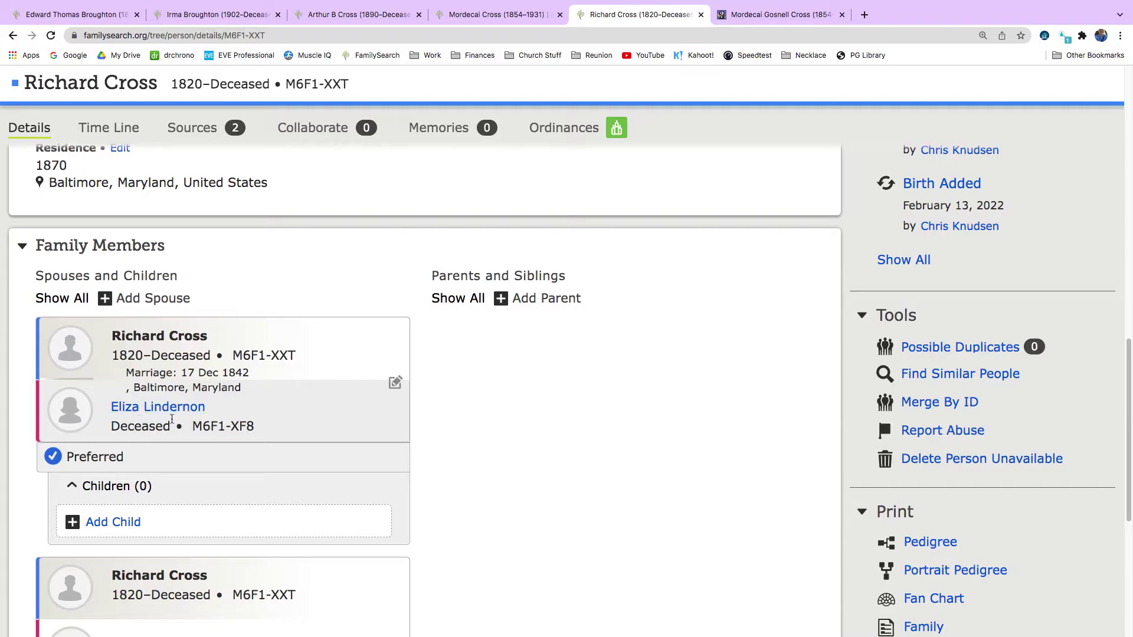
scroll(153, 421, down, 3)
scroll(156, 501, down, 1)
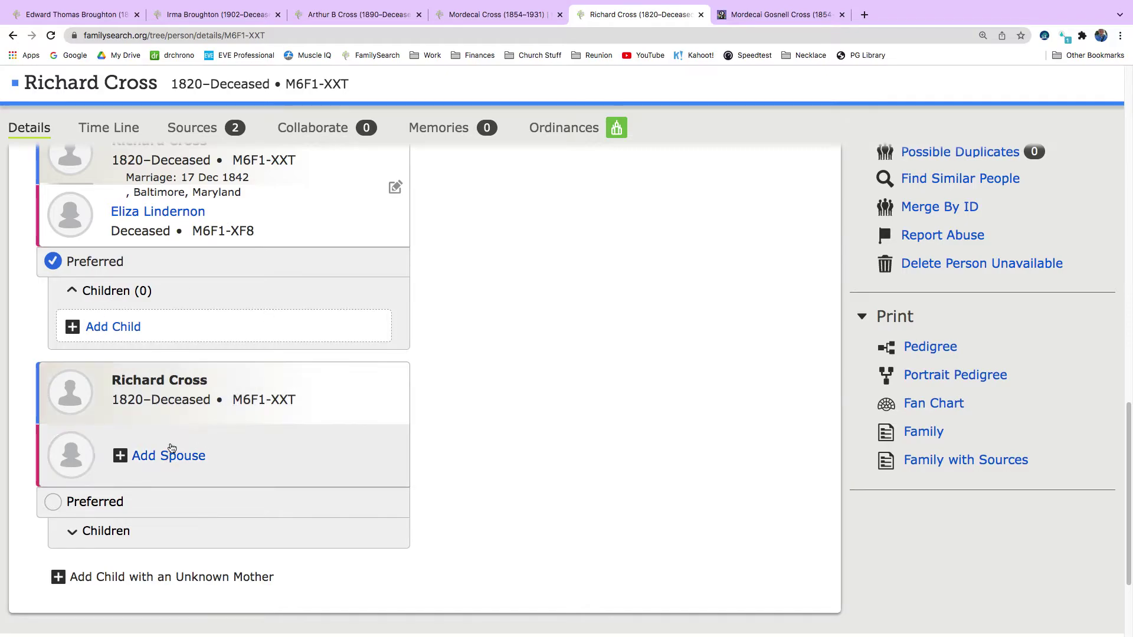
- Copy the existing wife's ID and use it to add her as the spouse in the grandfather's family that has no mother
click(226, 240)
click(190, 457)
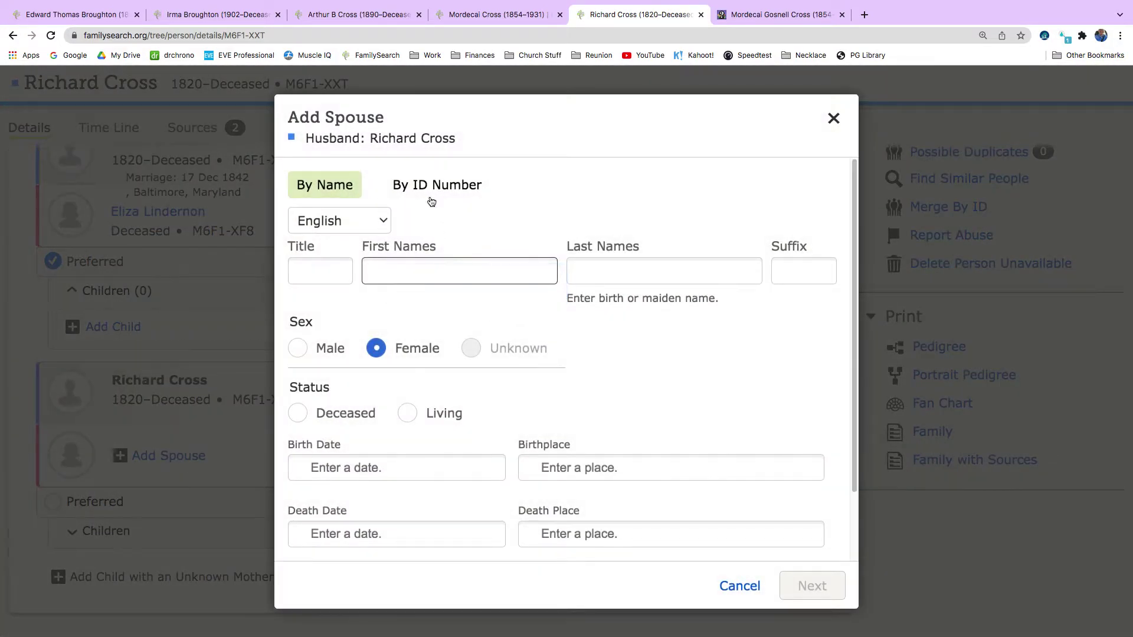
click(431, 189)
click(192, 238)
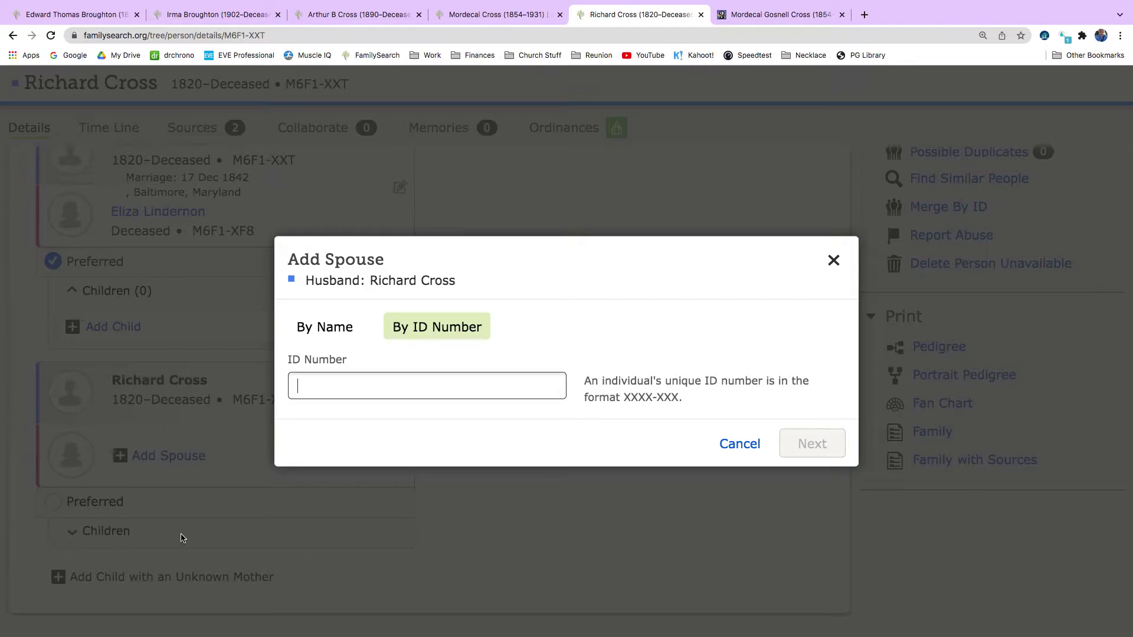
right_click(332, 391)
click(356, 463)
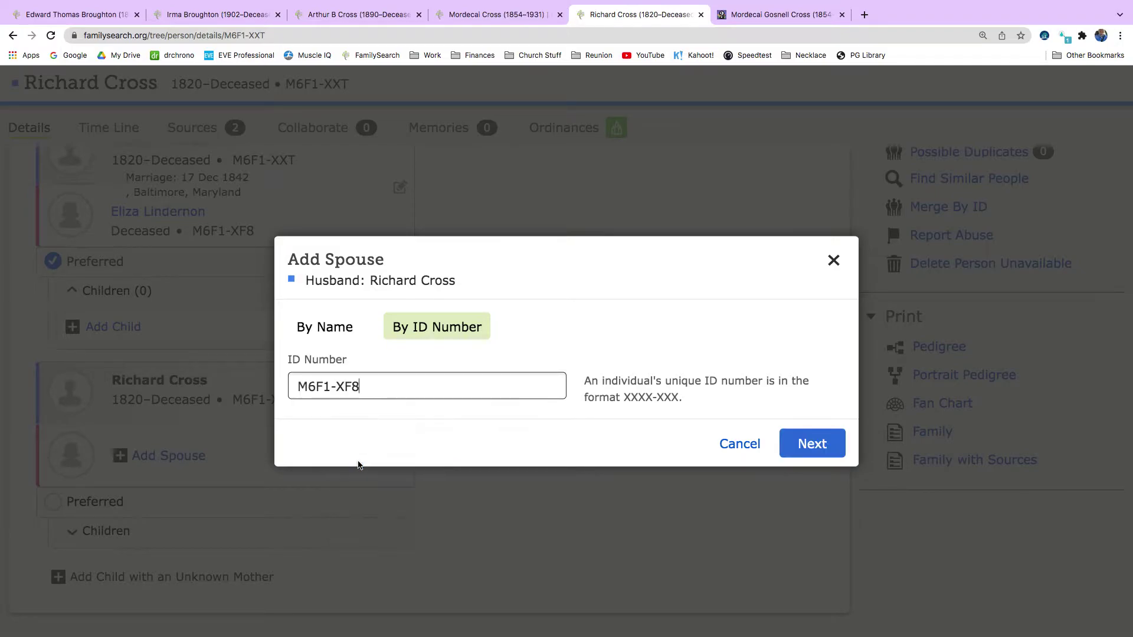
click(832, 446)
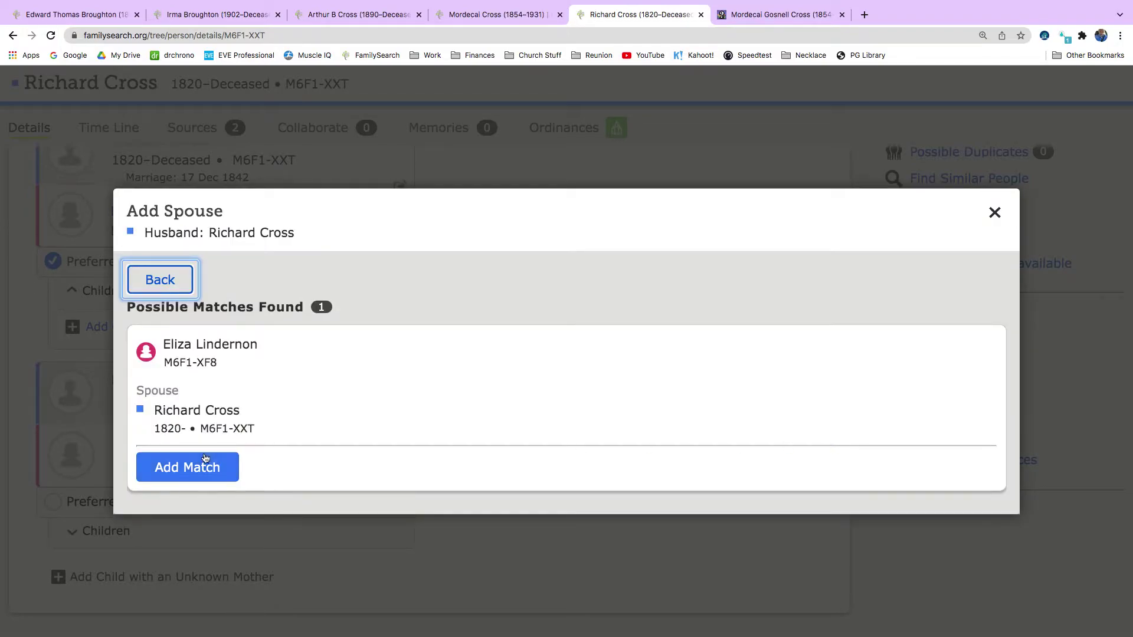
click(212, 461)
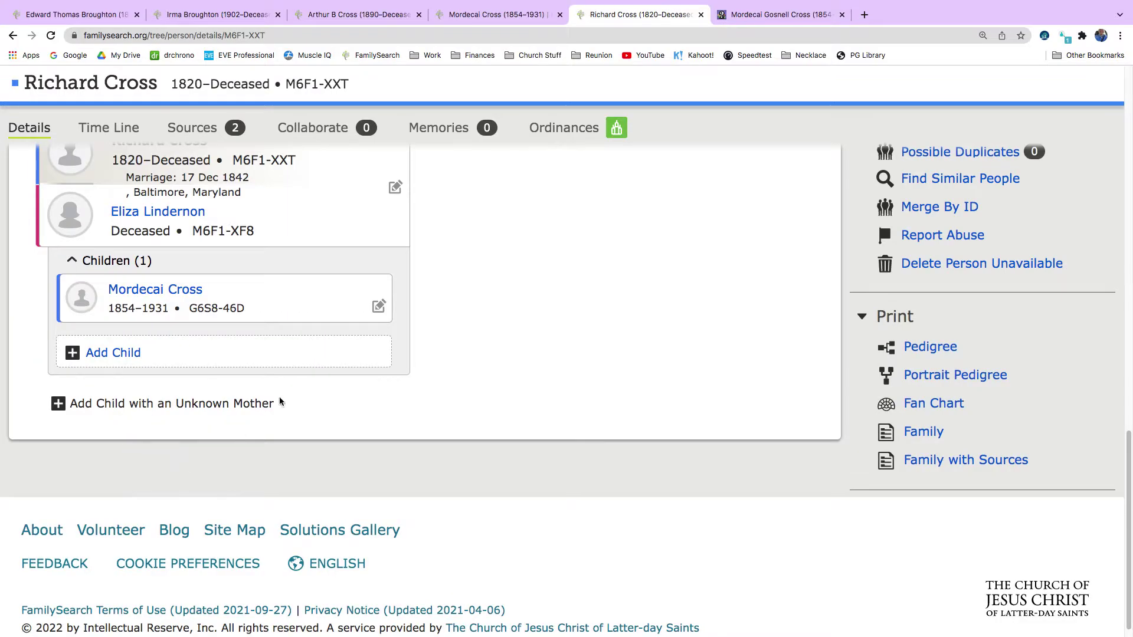
- Return to the 1870 census source linker, reload it and make the paternal grandfather the focus person
scroll(239, 436, up, 3)
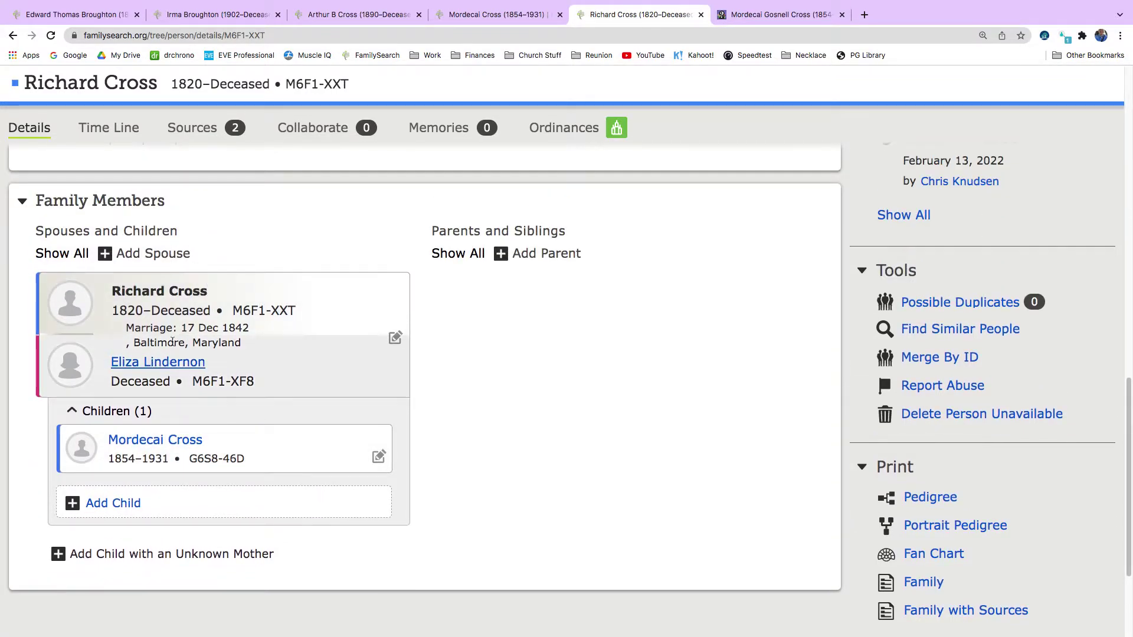
click(484, 19)
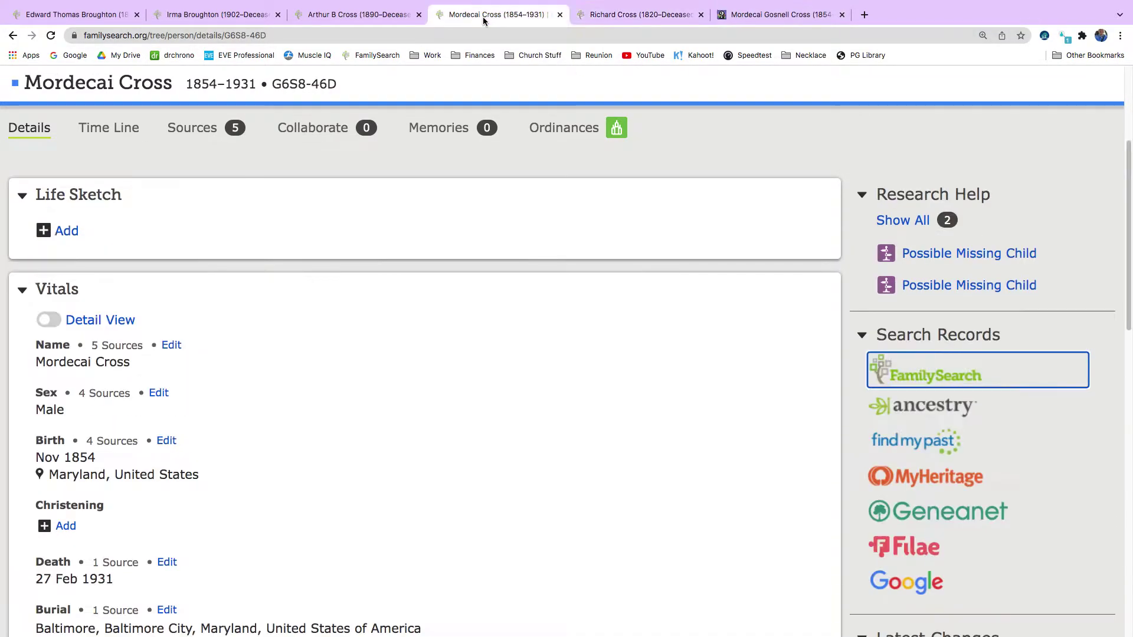
click(606, 17)
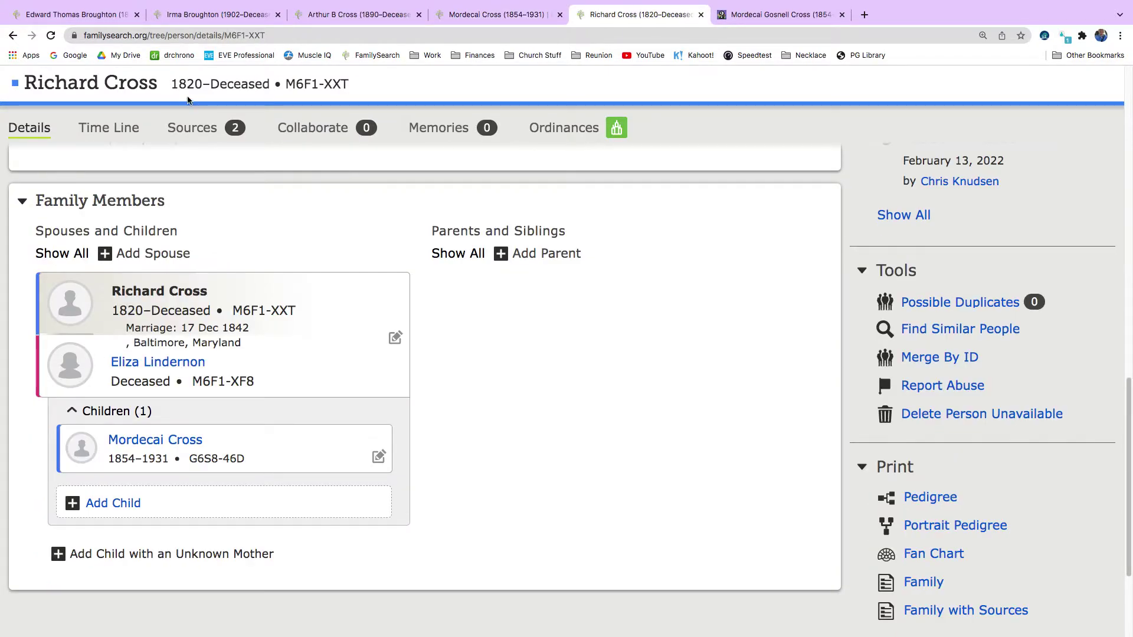
click(13, 38)
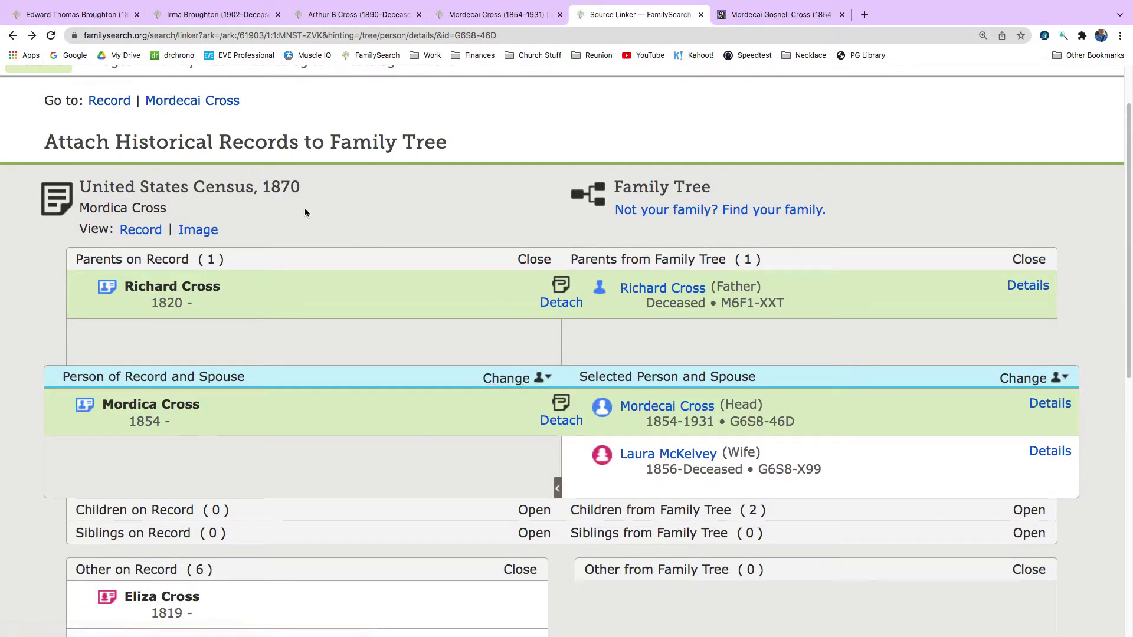
click(51, 36)
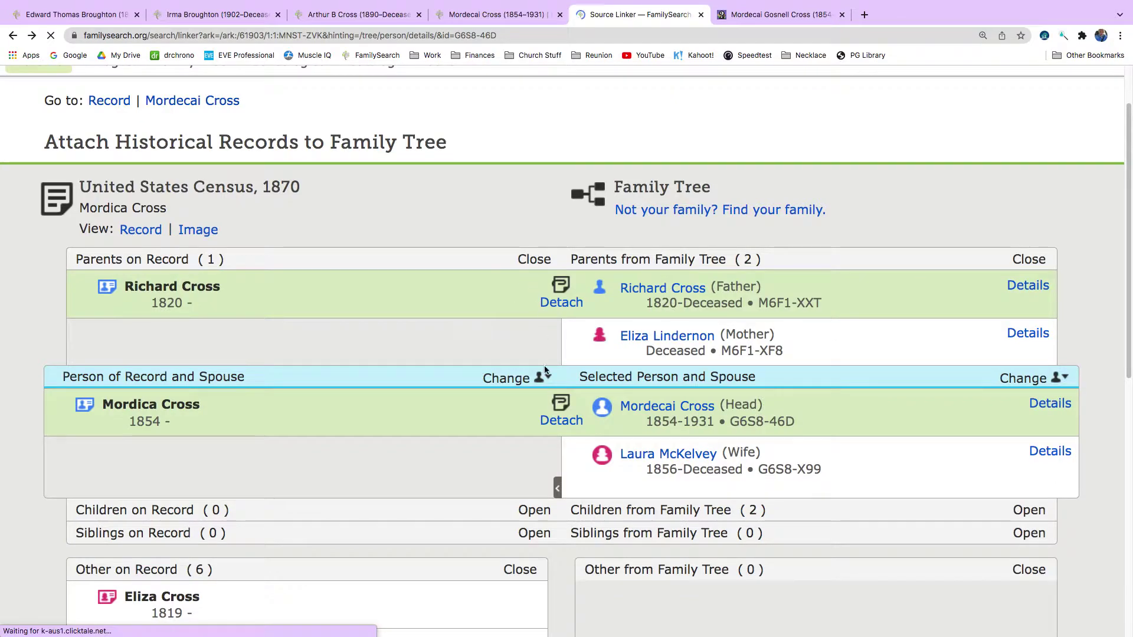
click(514, 382)
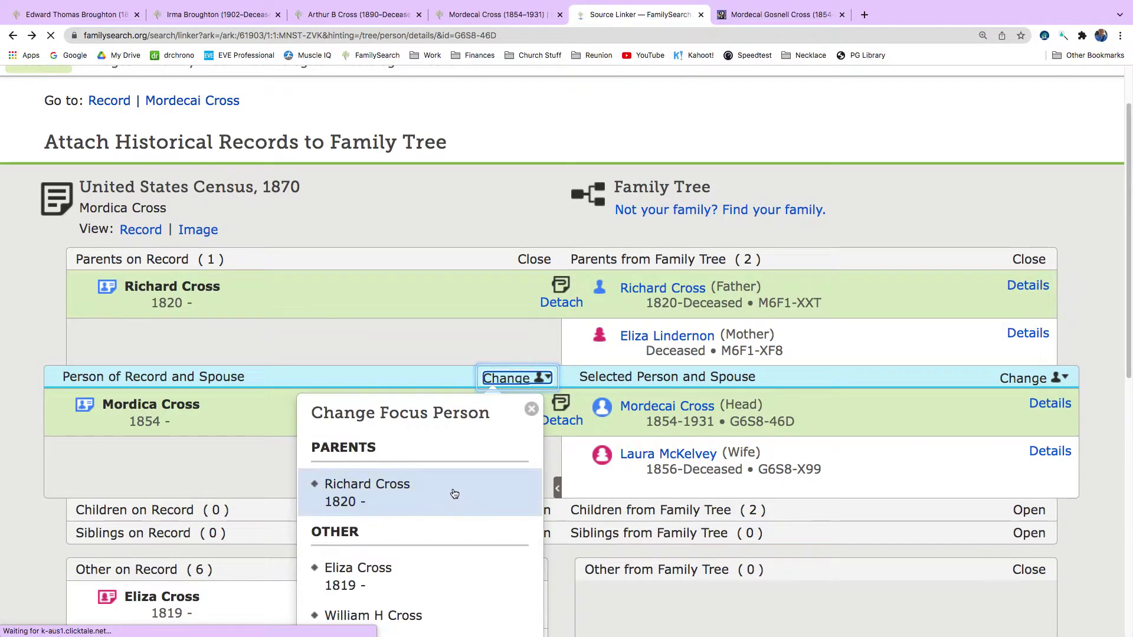
click(453, 493)
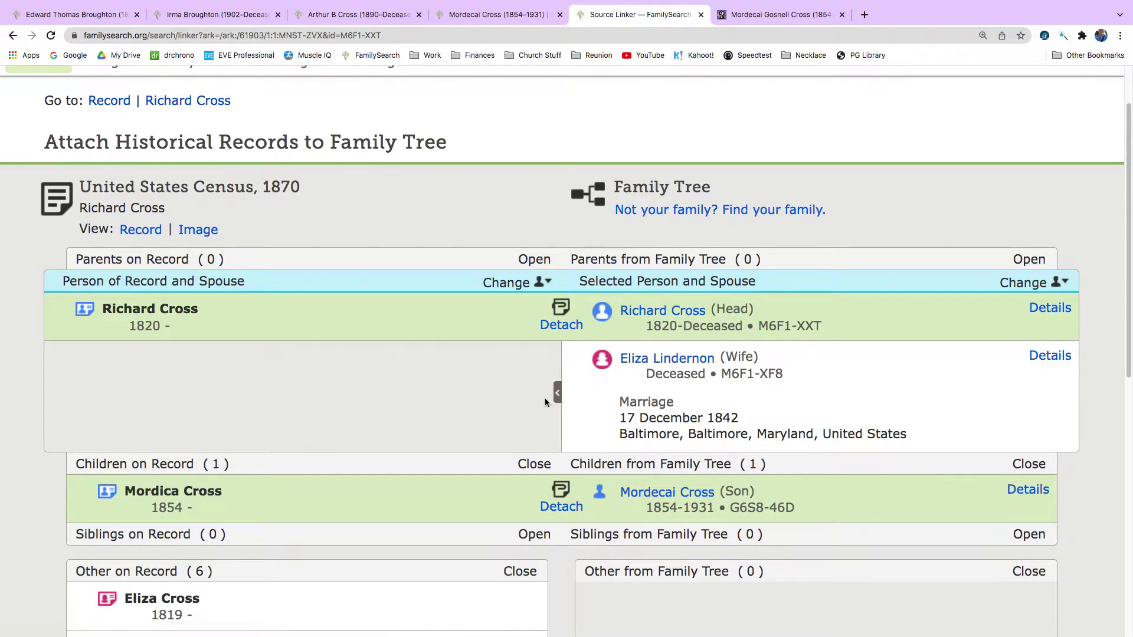
- Place the 1819-born woman on the census as the grandfather's spouse and compare her with his wife in the tree
scroll(545, 402, down, 3)
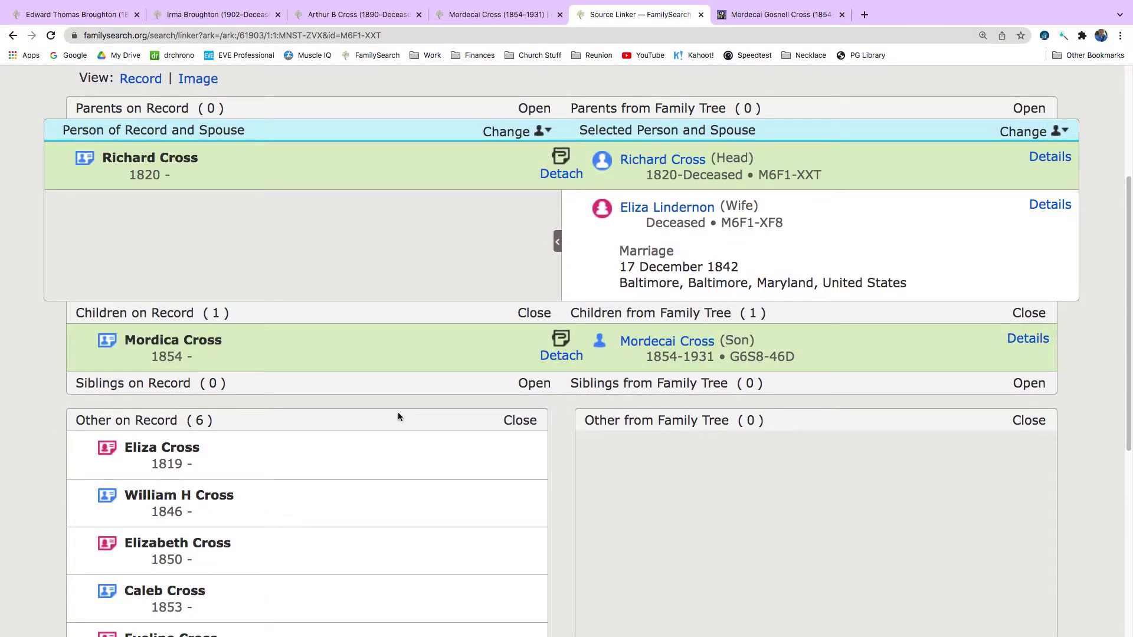
scroll(398, 417, down, 1)
drag(273, 452, 255, 248)
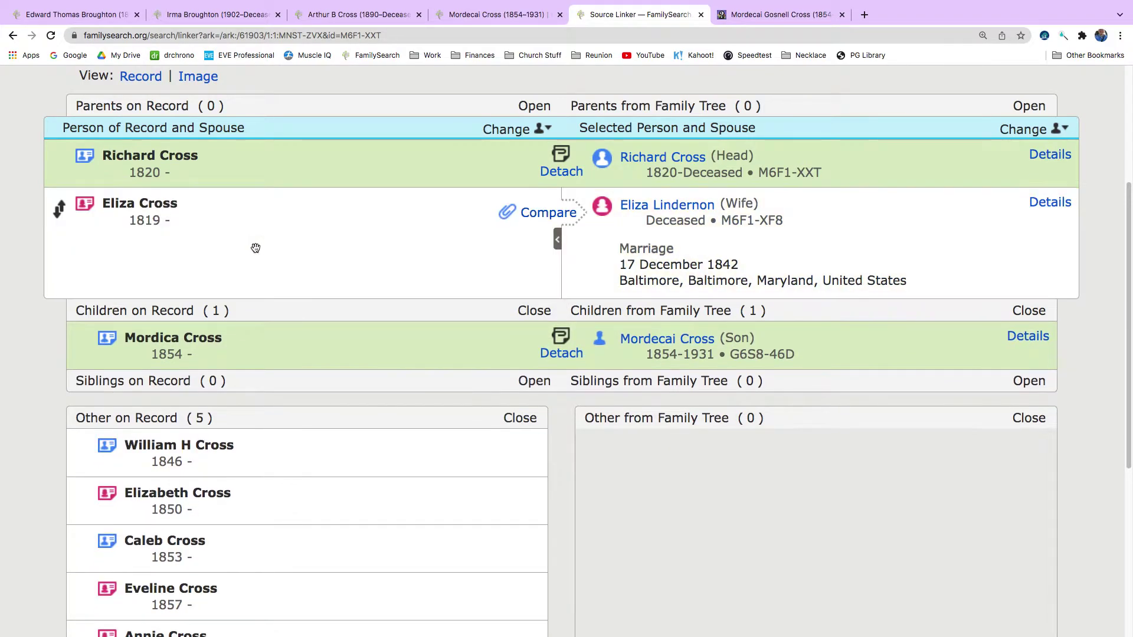
click(554, 214)
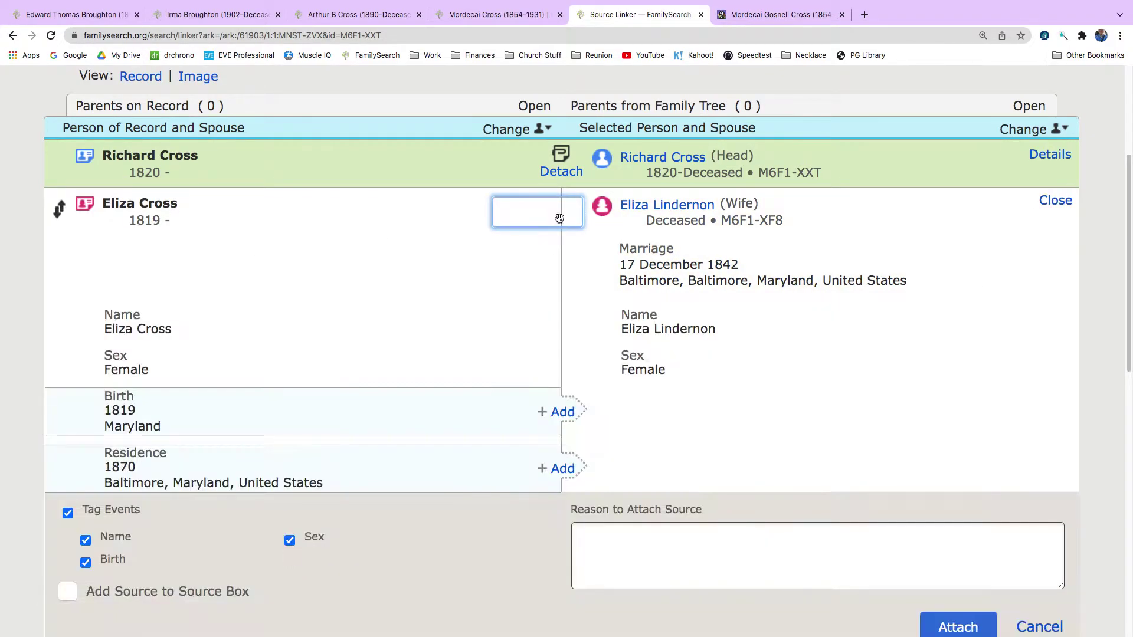
- Attach the 1870 census to the paternal grandmother, adding her 1819 Maryland birth and 1870 residence in Baltimore, Maryland, United States
click(560, 412)
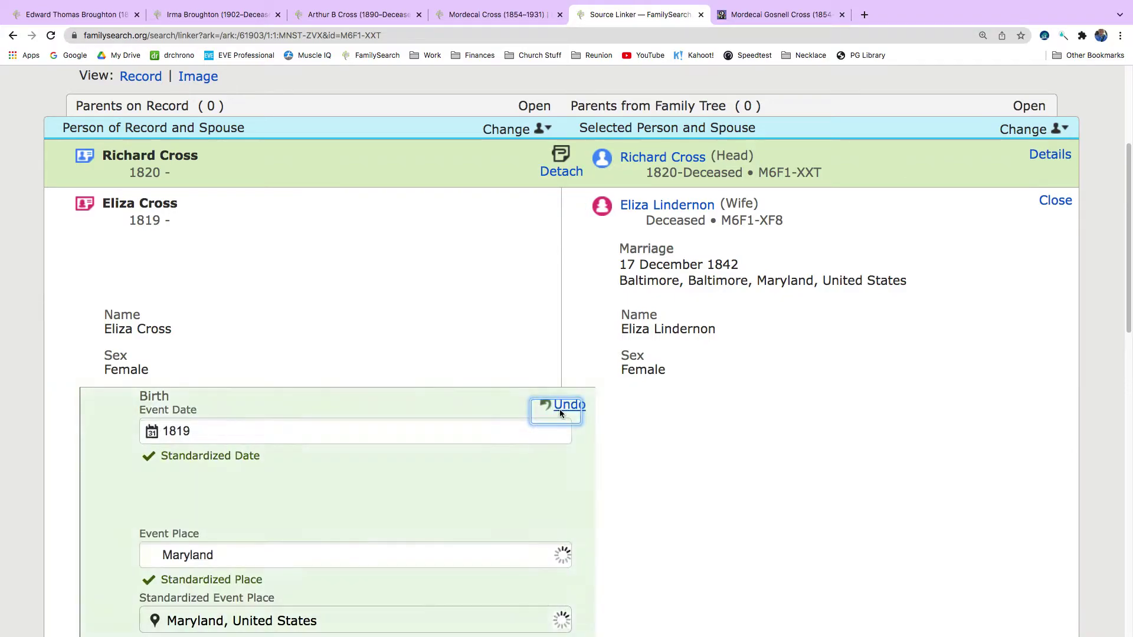
scroll(409, 436, down, 3)
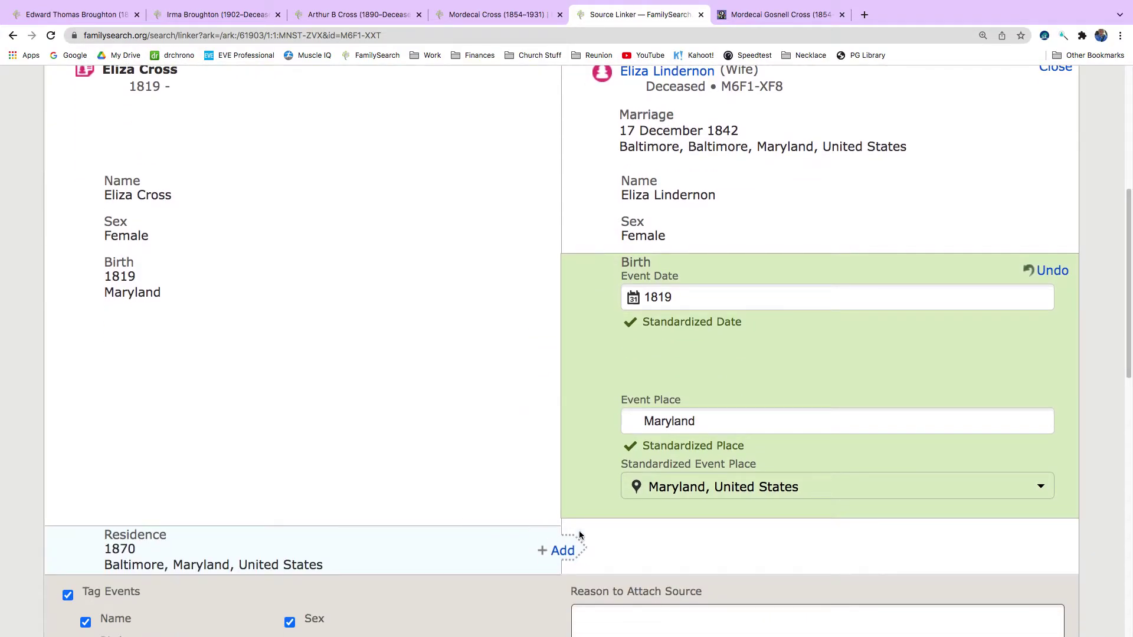
click(571, 548)
scroll(396, 416, down, 3)
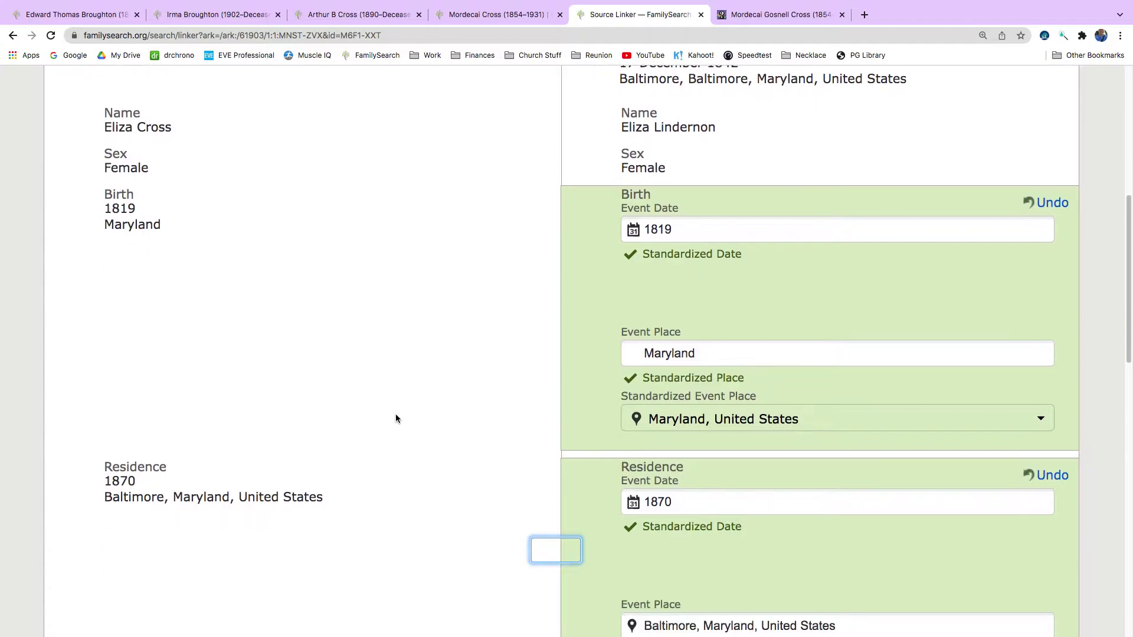
scroll(396, 419, down, 4)
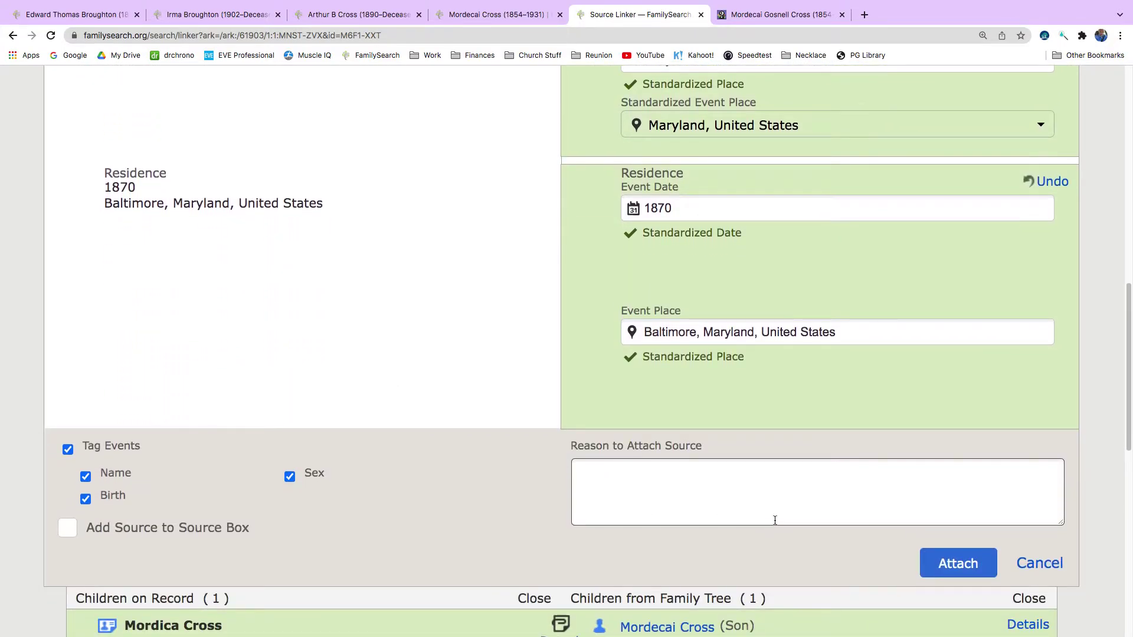
click(953, 566)
scroll(755, 506, up, 8)
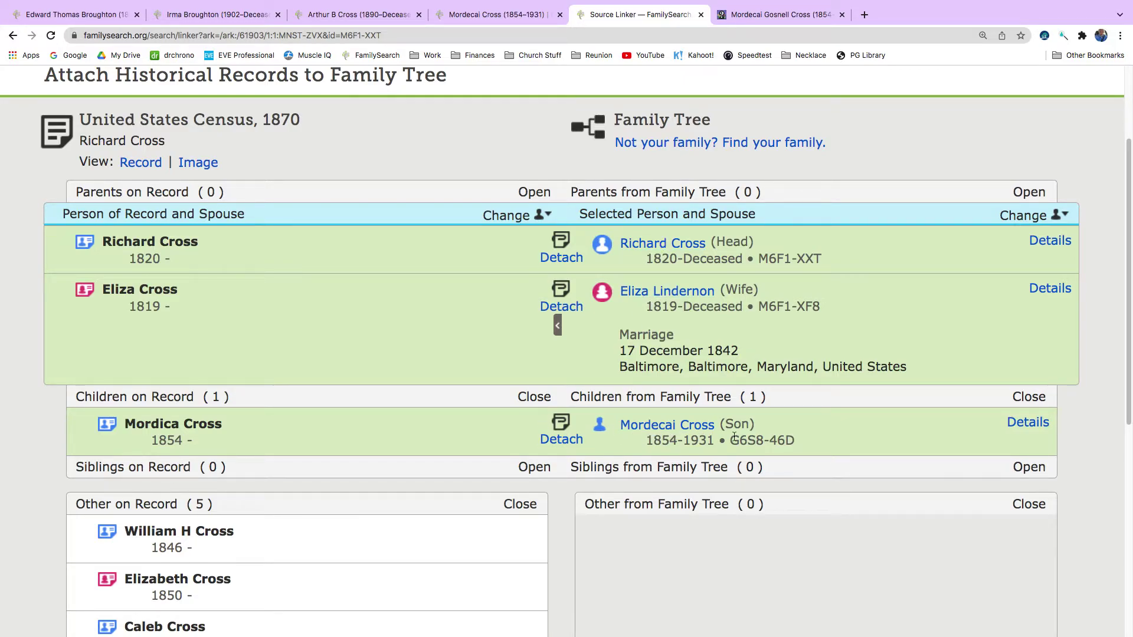
- Close the 1870 census source linker and check the full name on the 1854-born father's Find a Grave memorial
scroll(734, 437, down, 2)
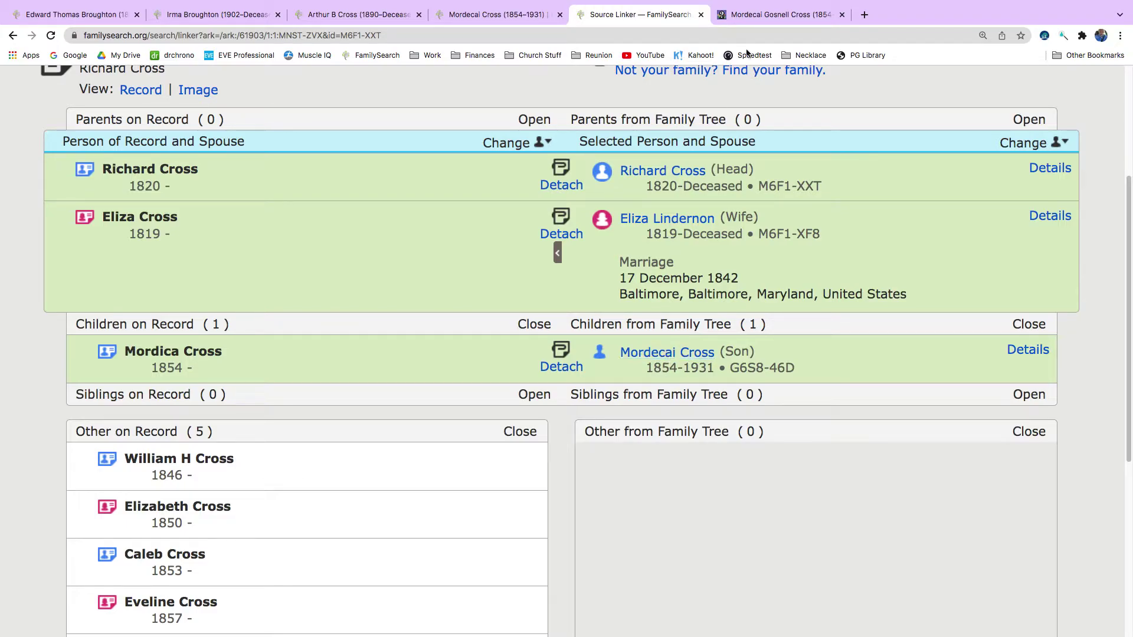
click(700, 16)
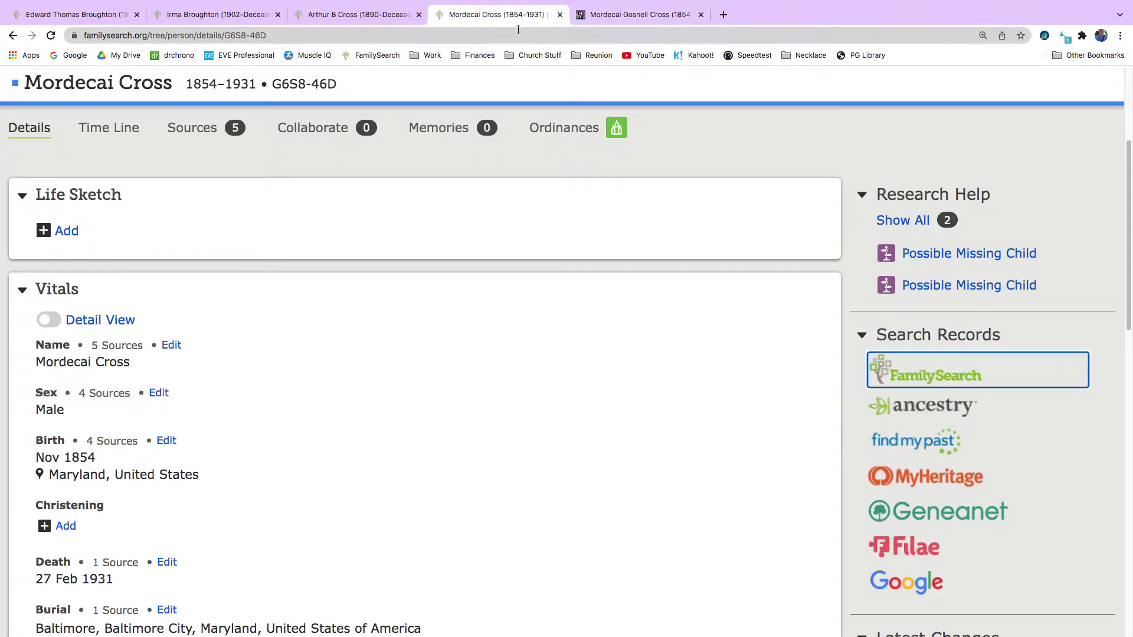
click(646, 16)
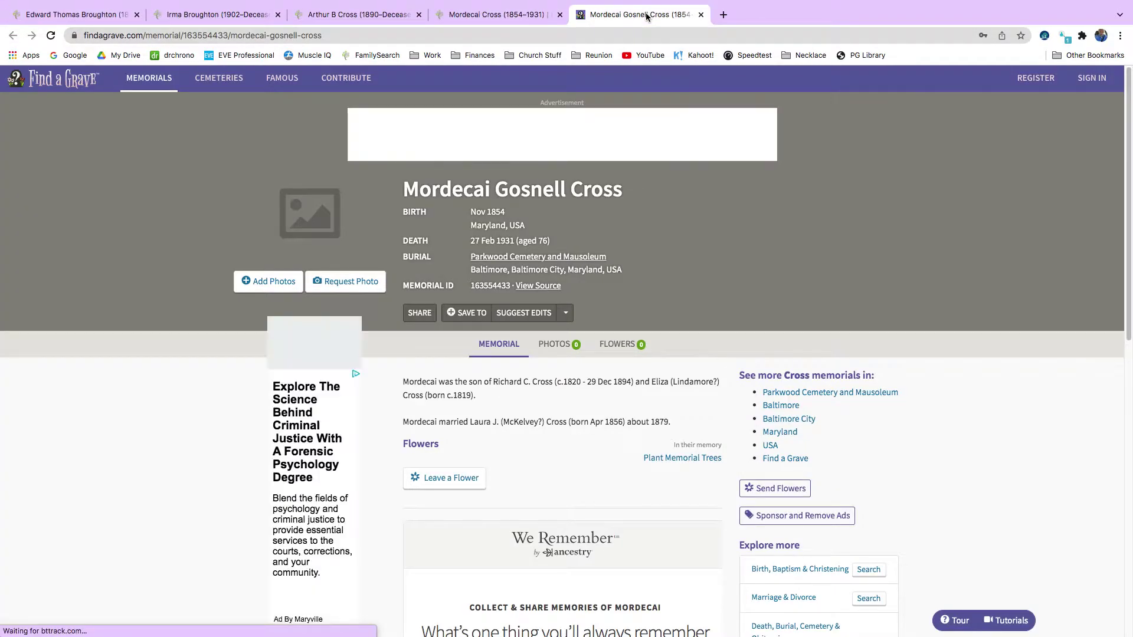
- Add the middle name from the Find a Grave memorial to the 1854-born father's first names and save the change
click(495, 18)
click(171, 345)
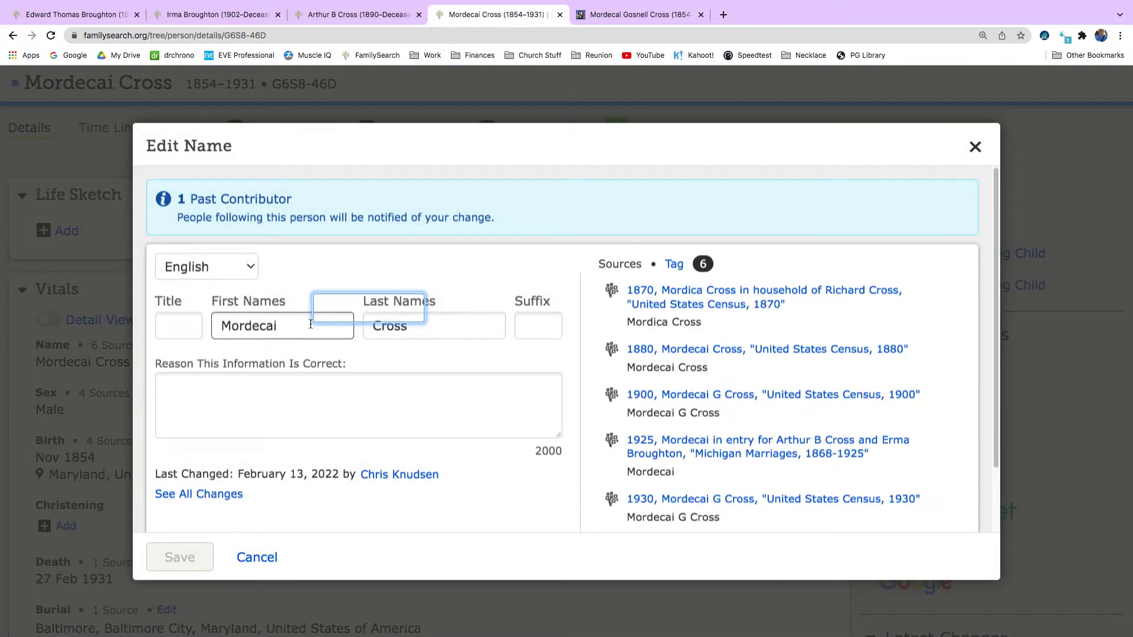
text(Gossne)
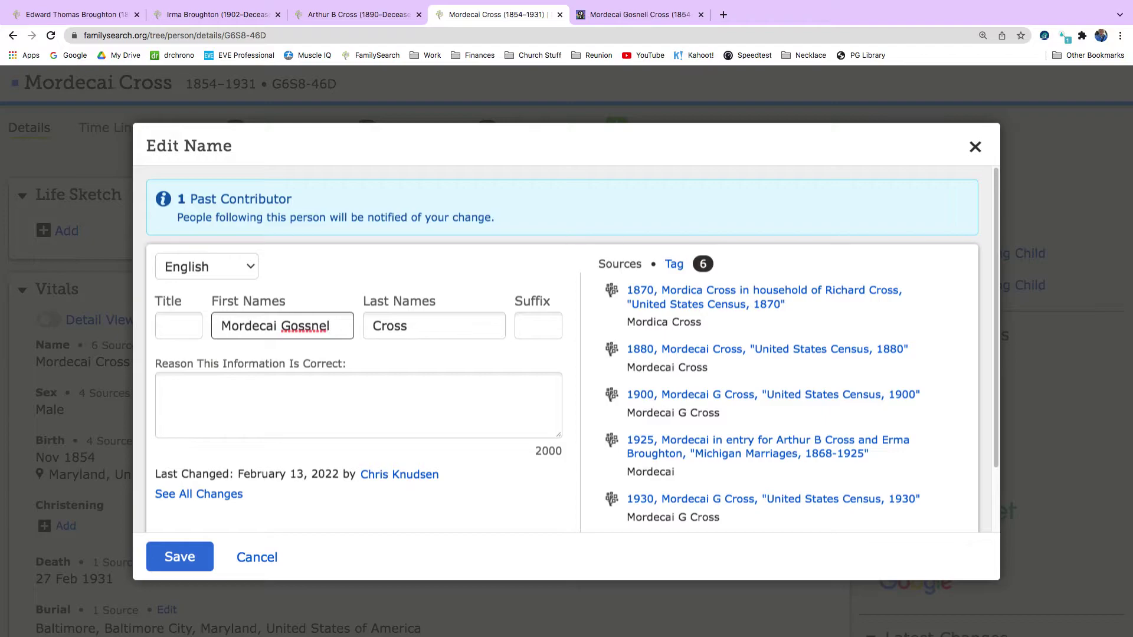
text(l)
click(179, 556)
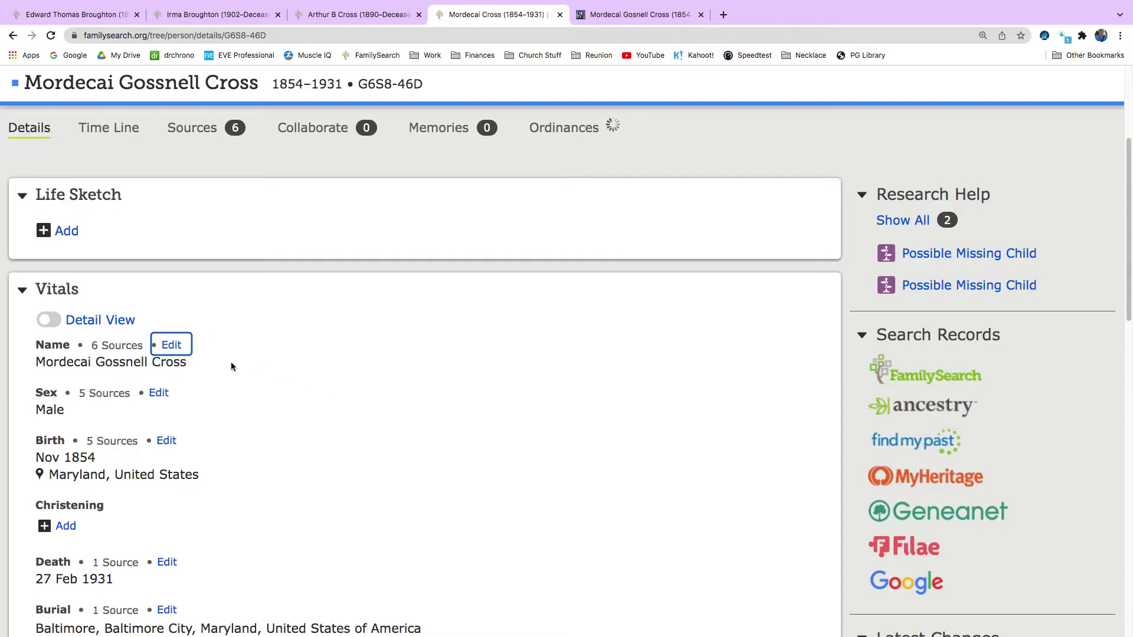
- Review the father's residences and family members, and open the person page of his 1856-born wife
scroll(270, 432, down, 10)
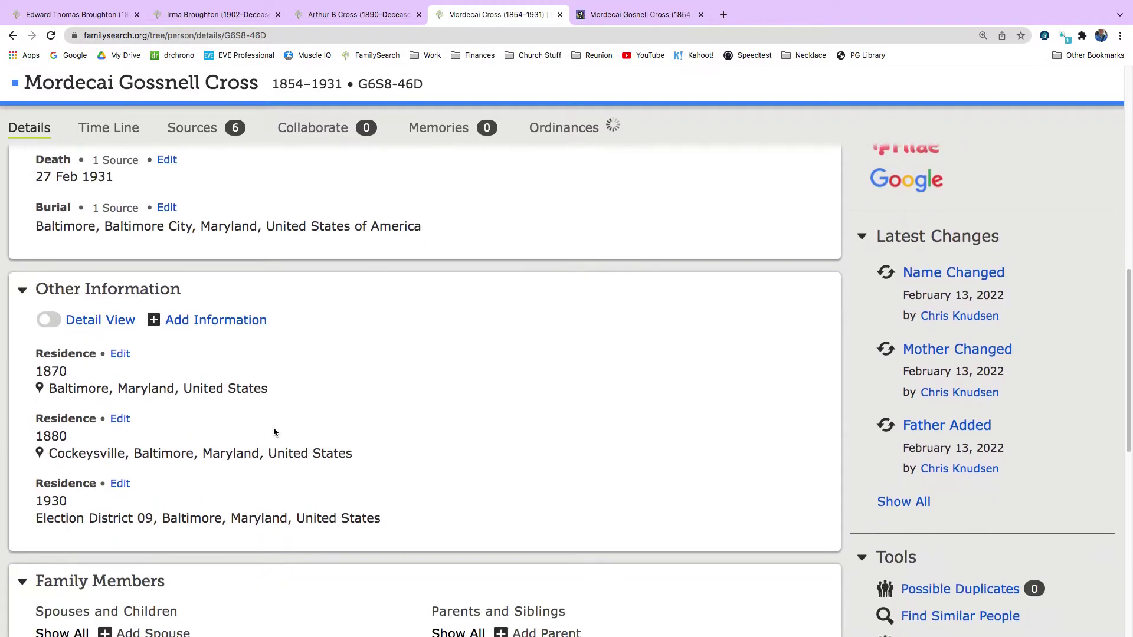
scroll(275, 432, down, 5)
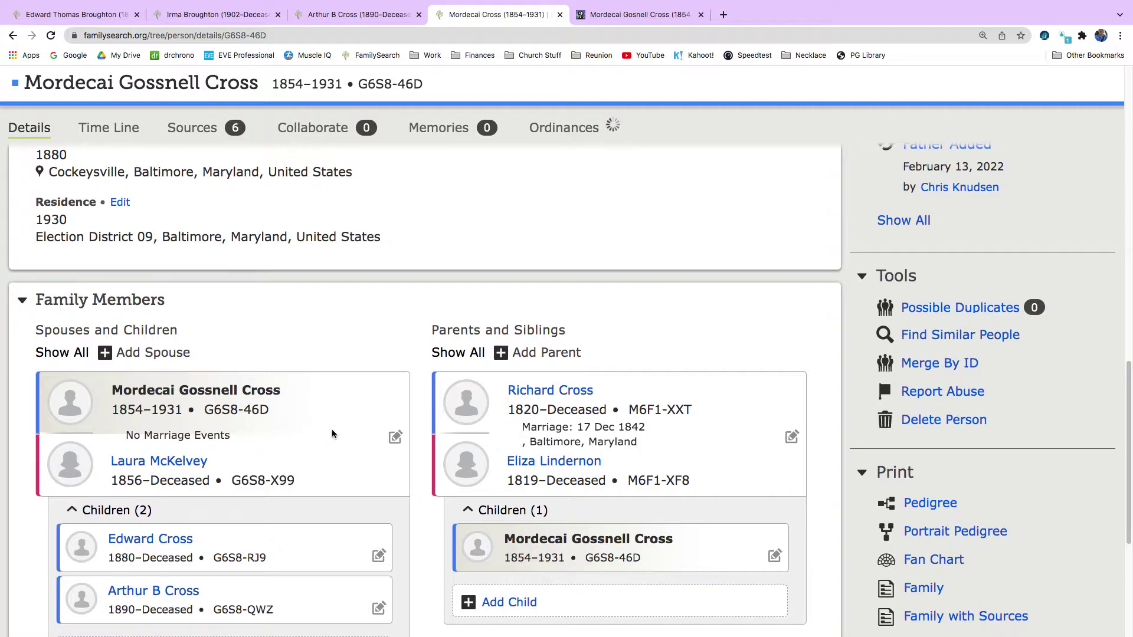
scroll(332, 434, up, 8)
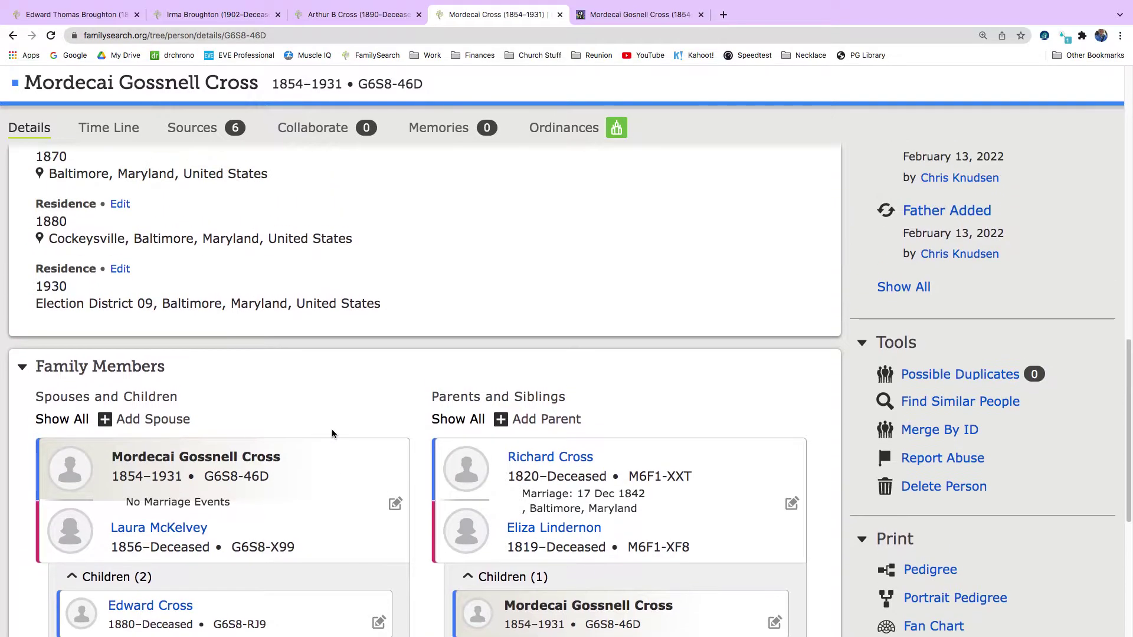
scroll(331, 434, up, 6)
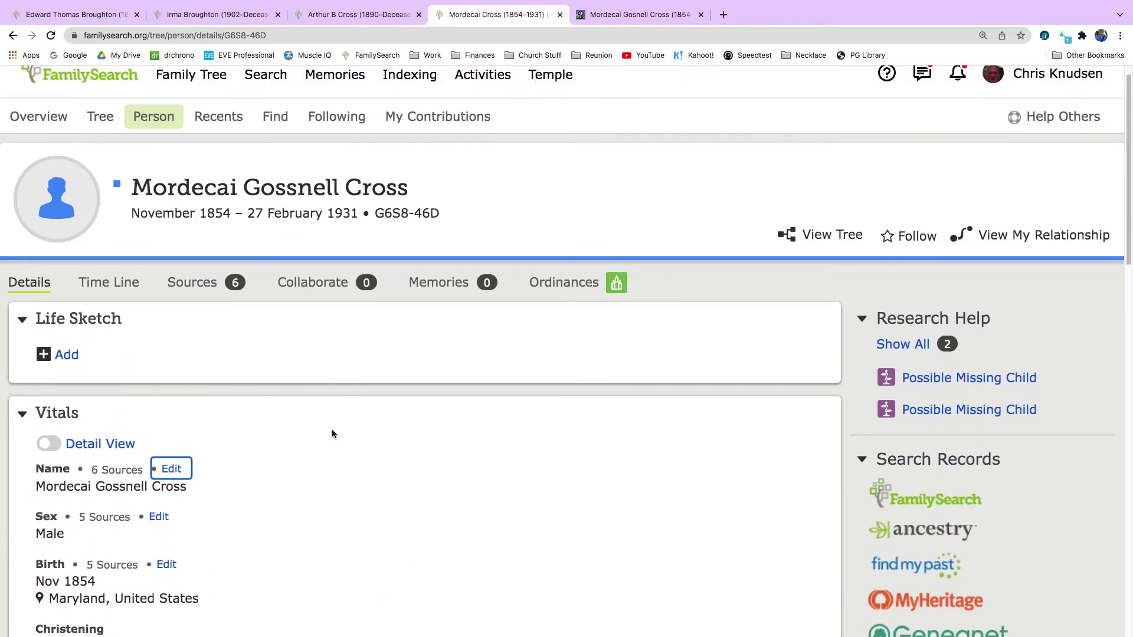
scroll(306, 400, down, 10)
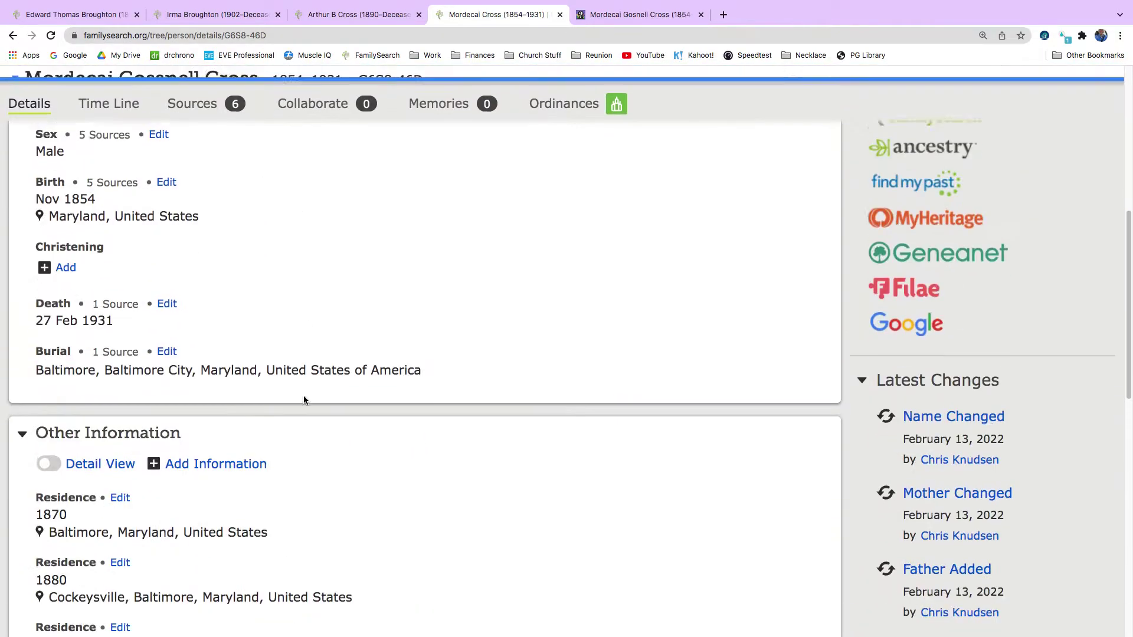
scroll(304, 395, down, 3)
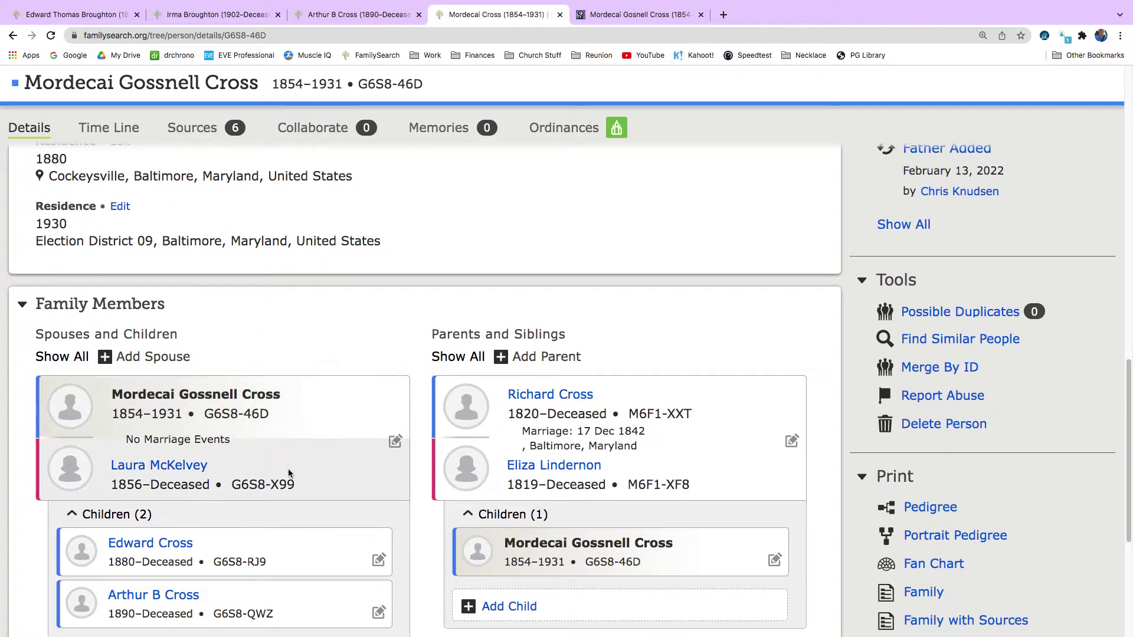
click(182, 473)
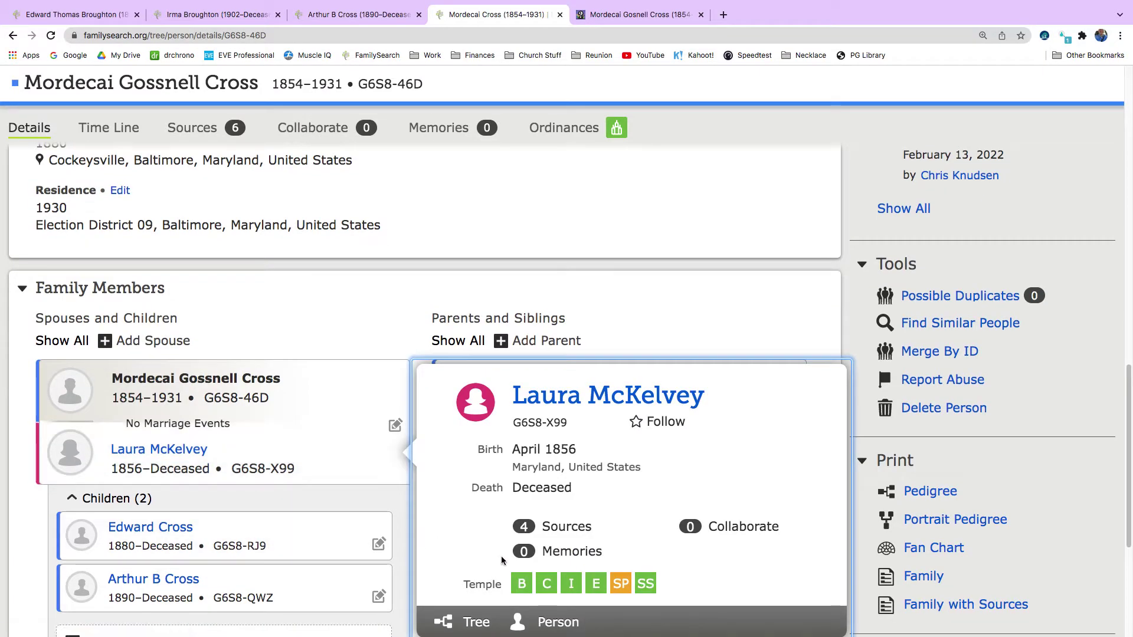
click(558, 620)
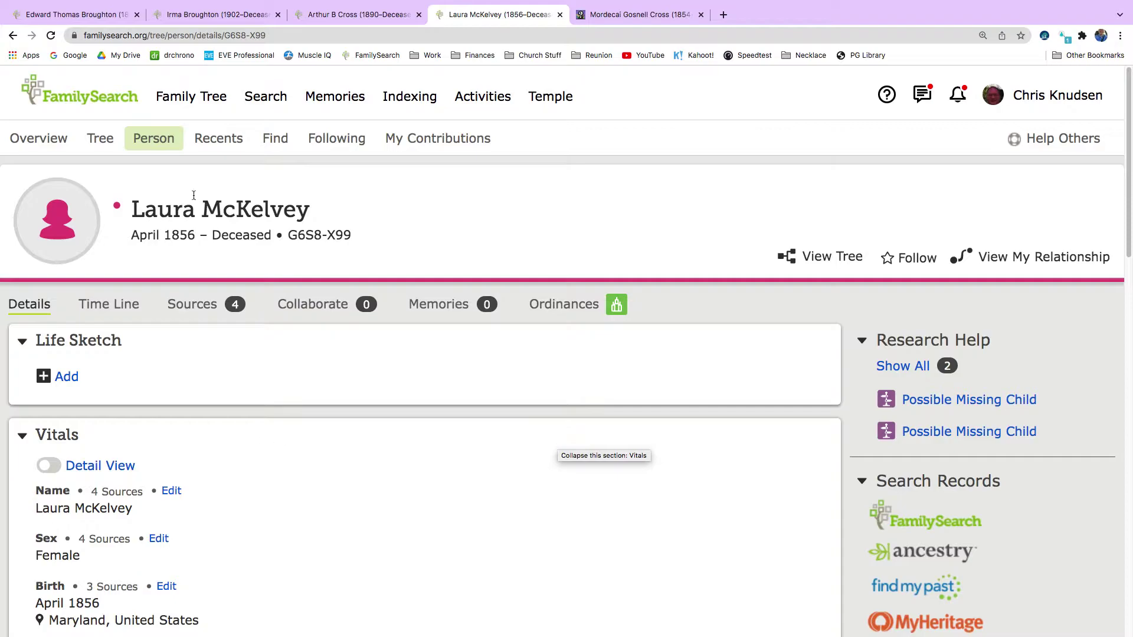
- Search FamilySearch records for the wife and compare the person attached to the Michigan Marriages, 1868-1925 record with her tree profile
scroll(301, 401, down, 3)
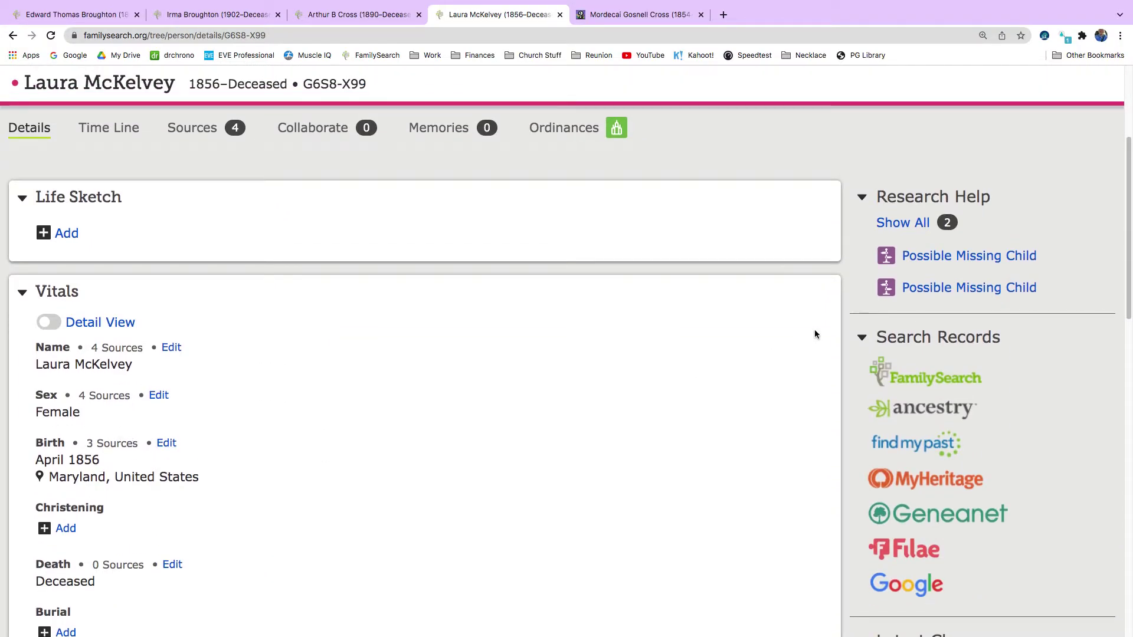
click(925, 381)
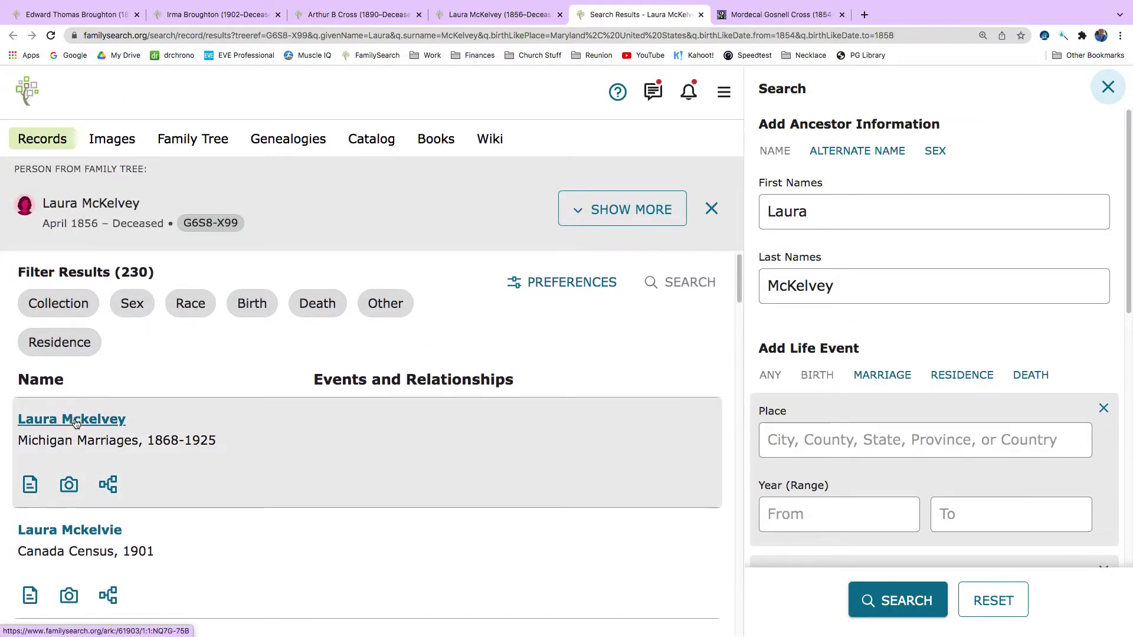
click(75, 423)
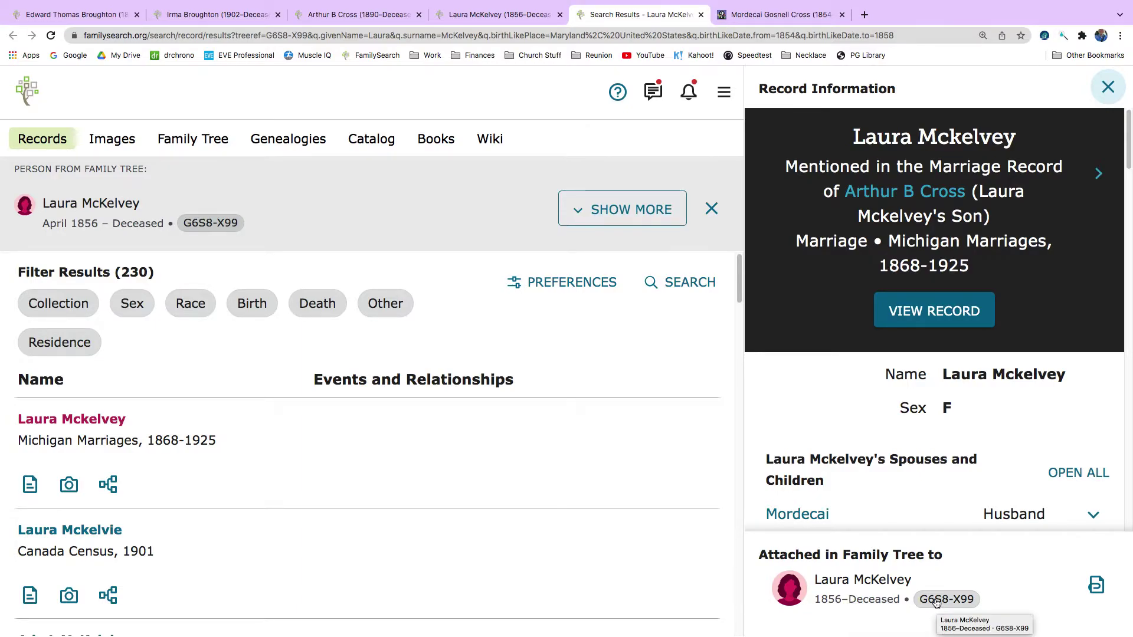
click(509, 12)
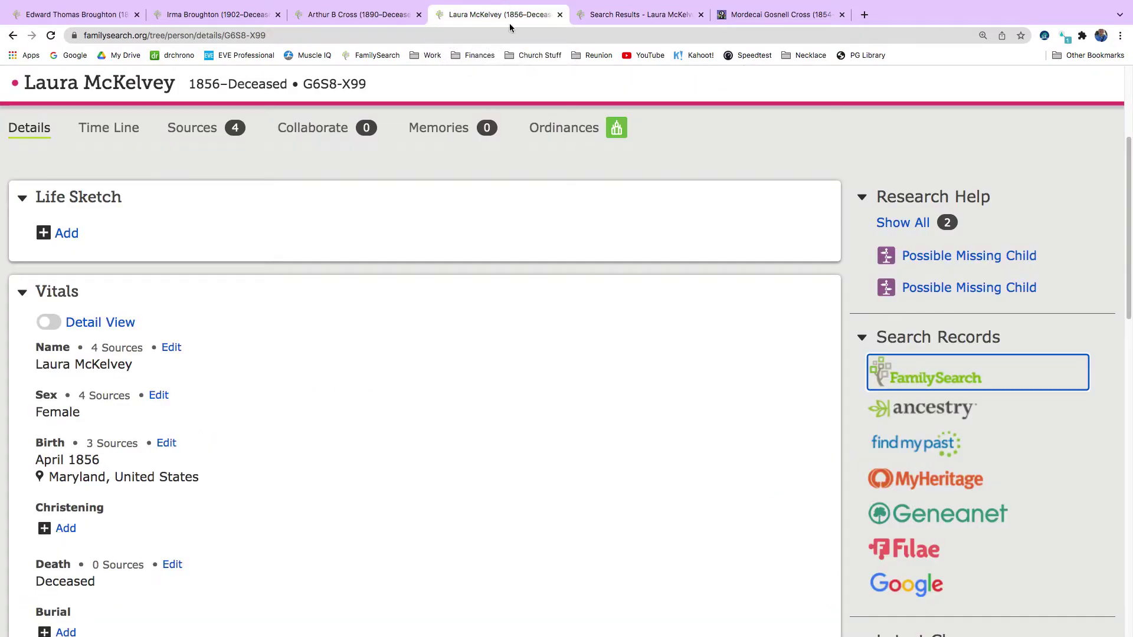
scroll(352, 291, up, 3)
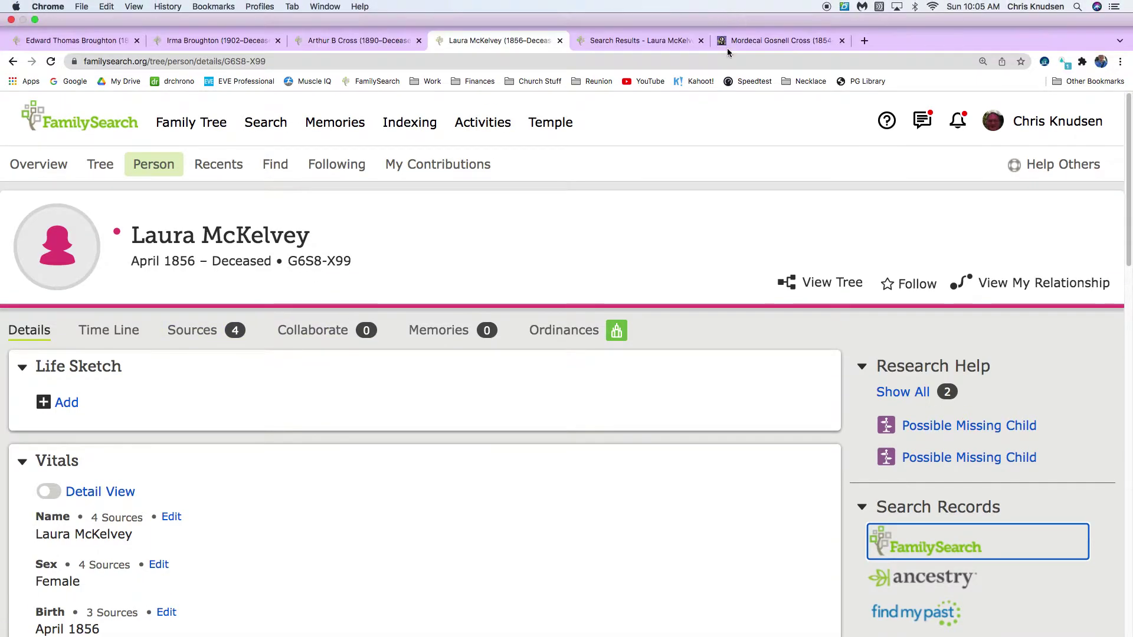
click(647, 40)
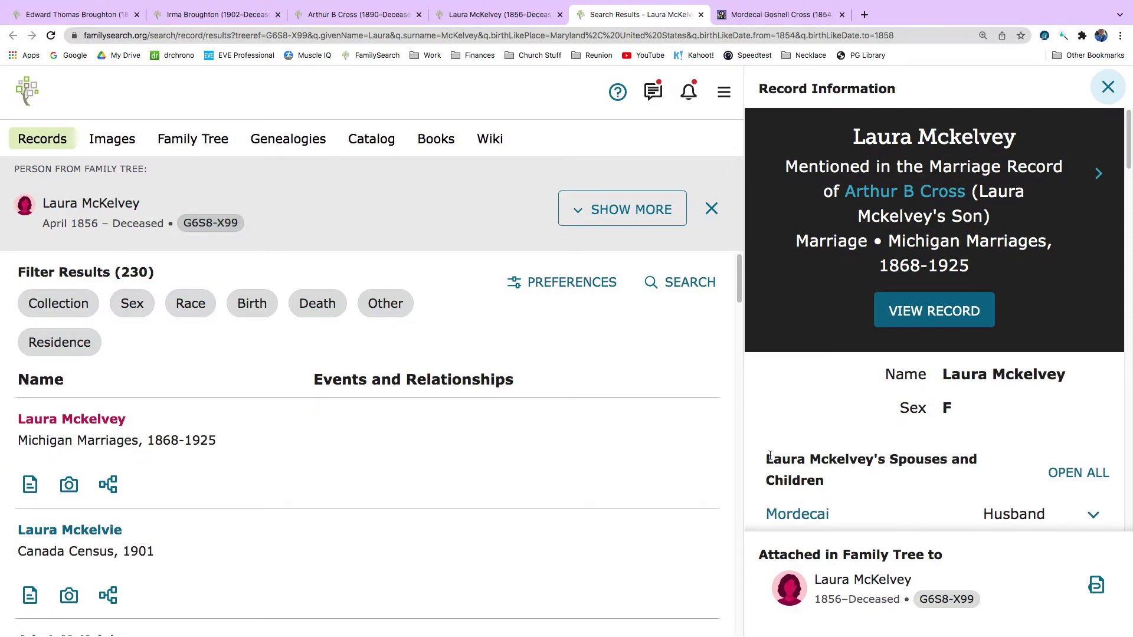
- Open the Canada Census, 1901 result and examine the birth and death details of the tree person it is attached to
scroll(251, 456, down, 1)
scroll(251, 456, down, 3)
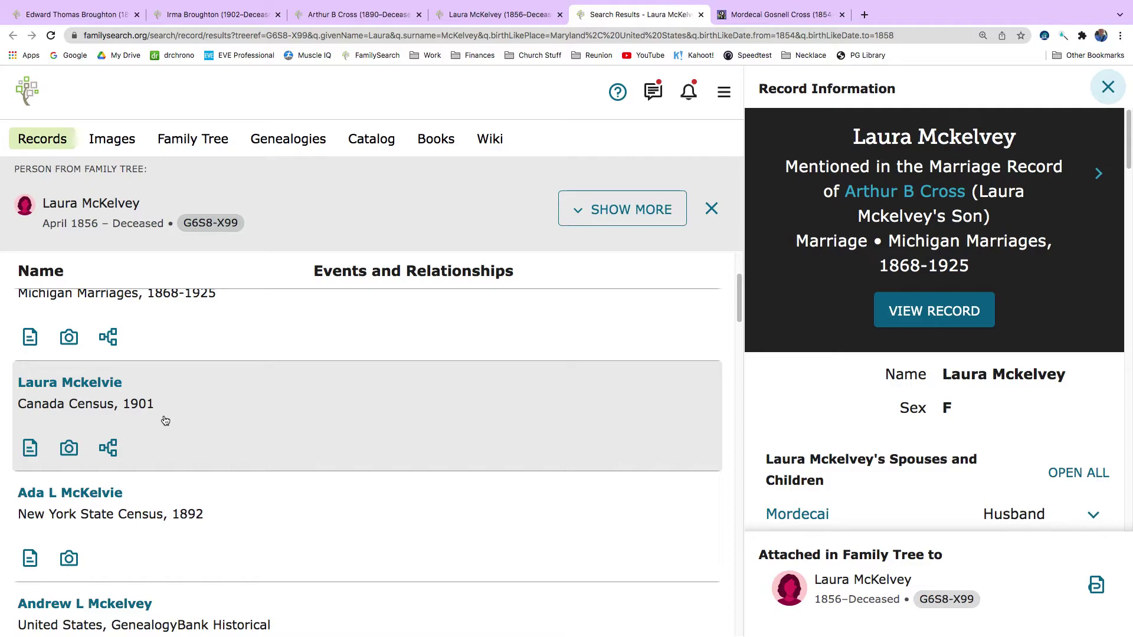
click(88, 381)
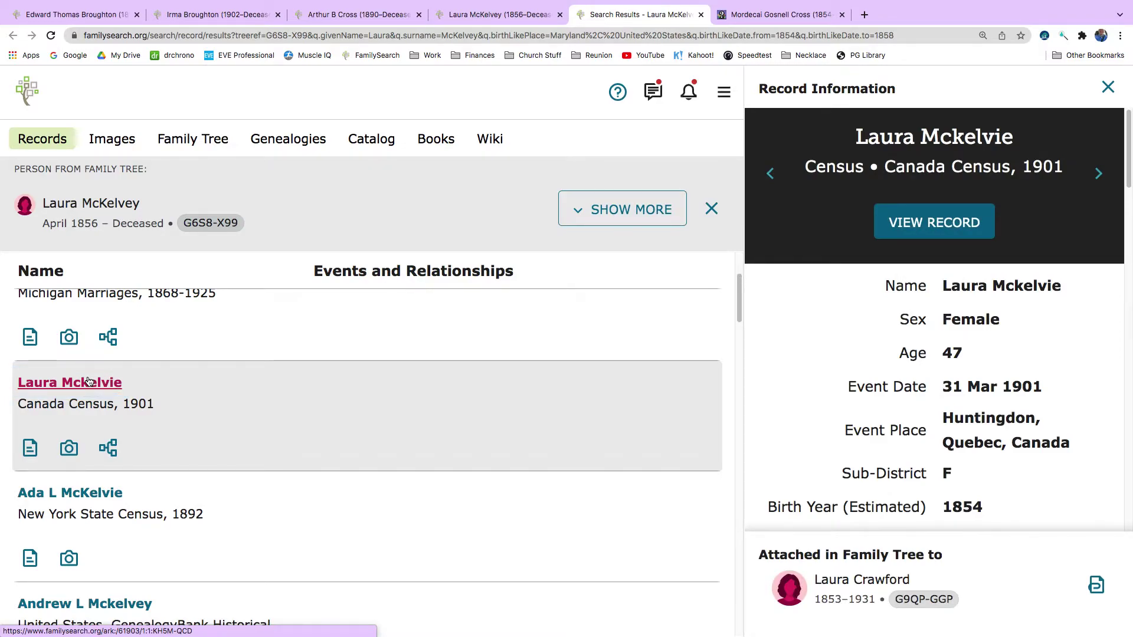
click(863, 582)
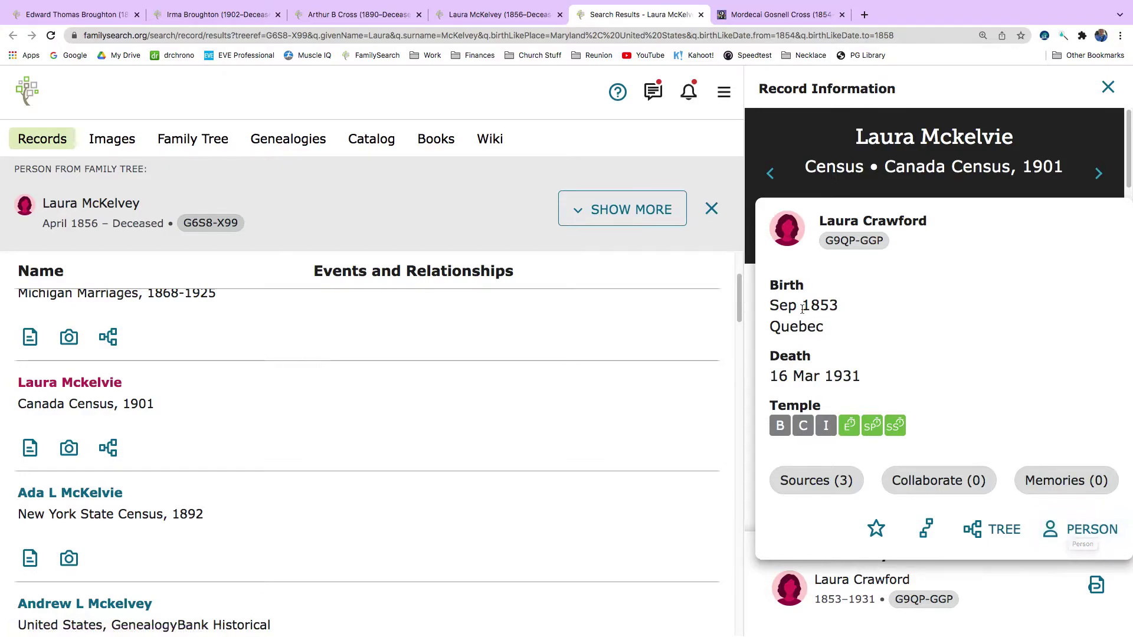
mouse_move(802, 310)
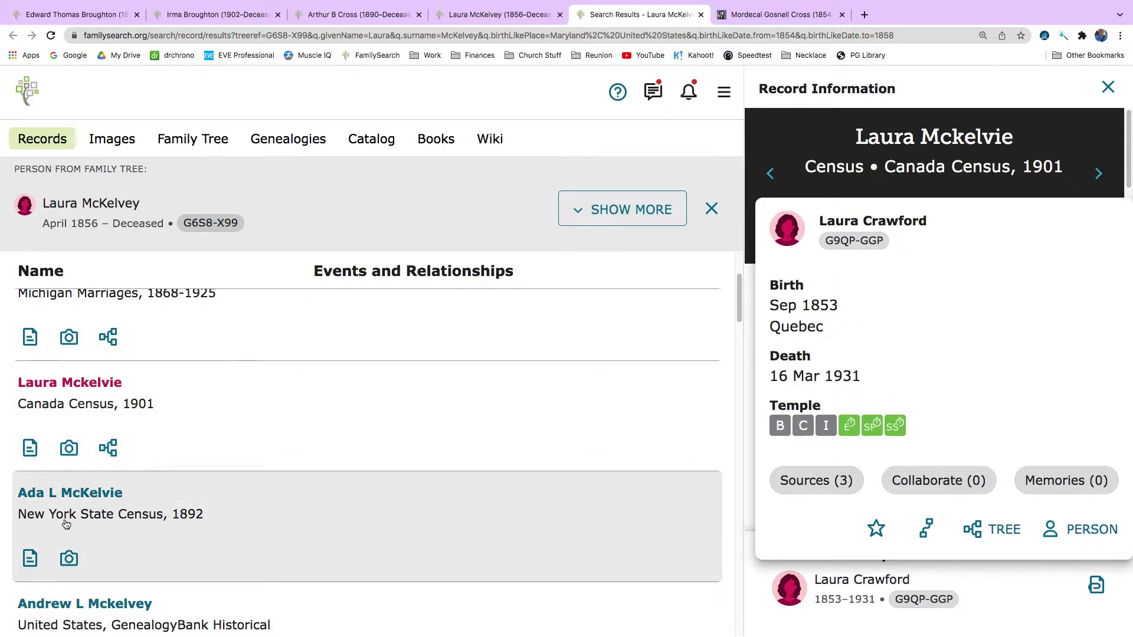
- Look through the remaining FamilySearch results for the wife, then close the record details and the search
scroll(287, 522, down, 5)
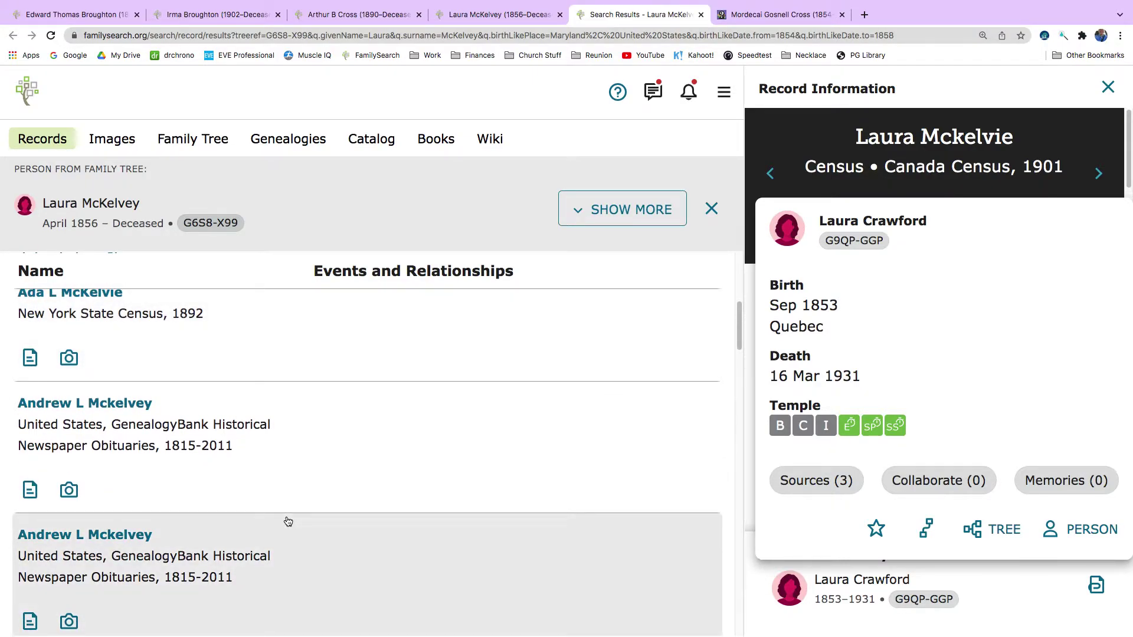
scroll(288, 521, down, 2)
scroll(288, 522, up, 10)
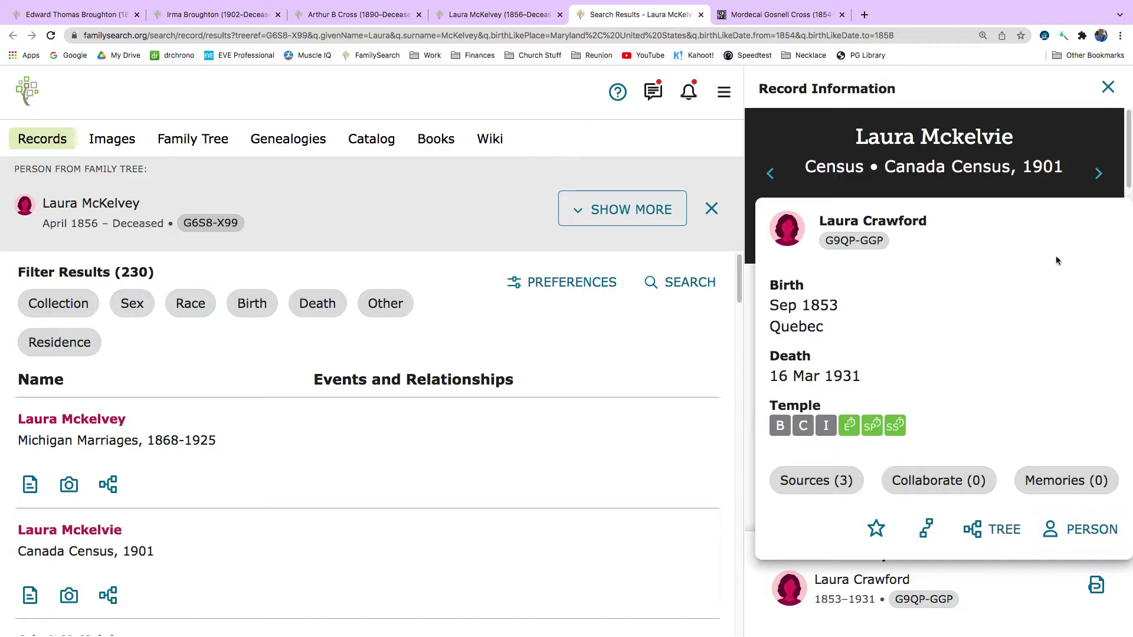
click(1107, 87)
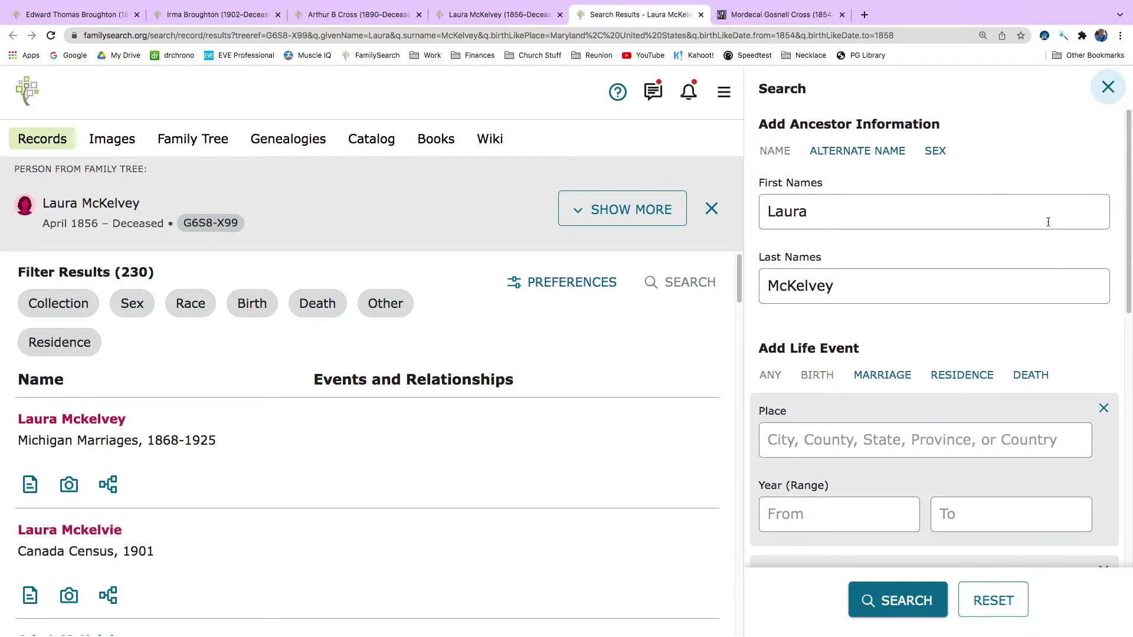
click(701, 15)
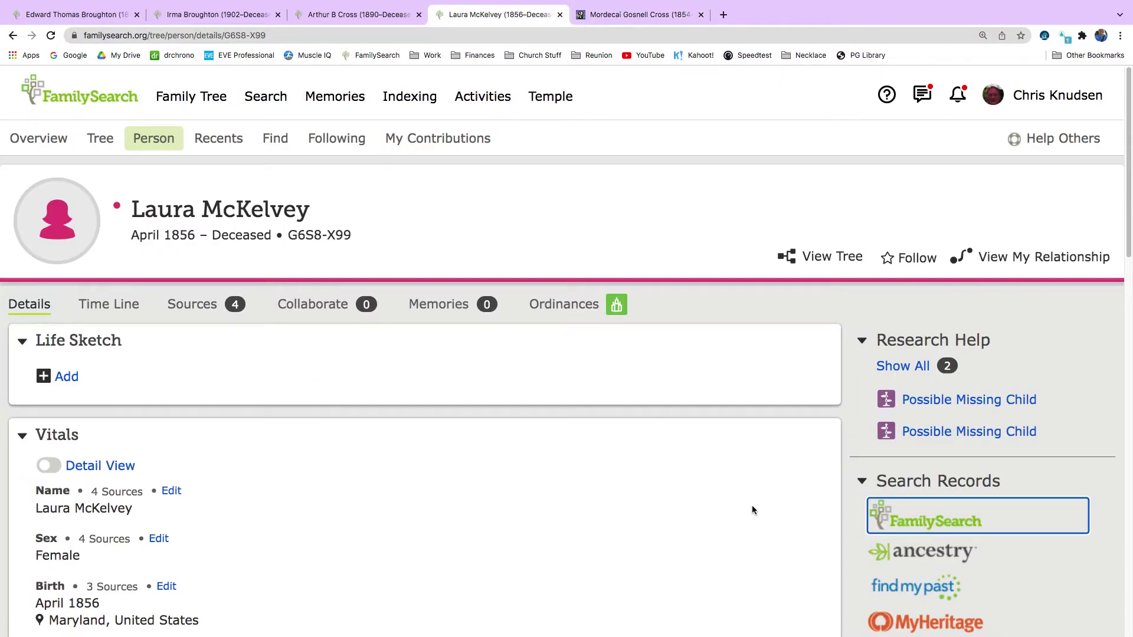
- Search Ancestry for the wife, preview the census matches and open her 1880 United States Federal Census record
click(923, 556)
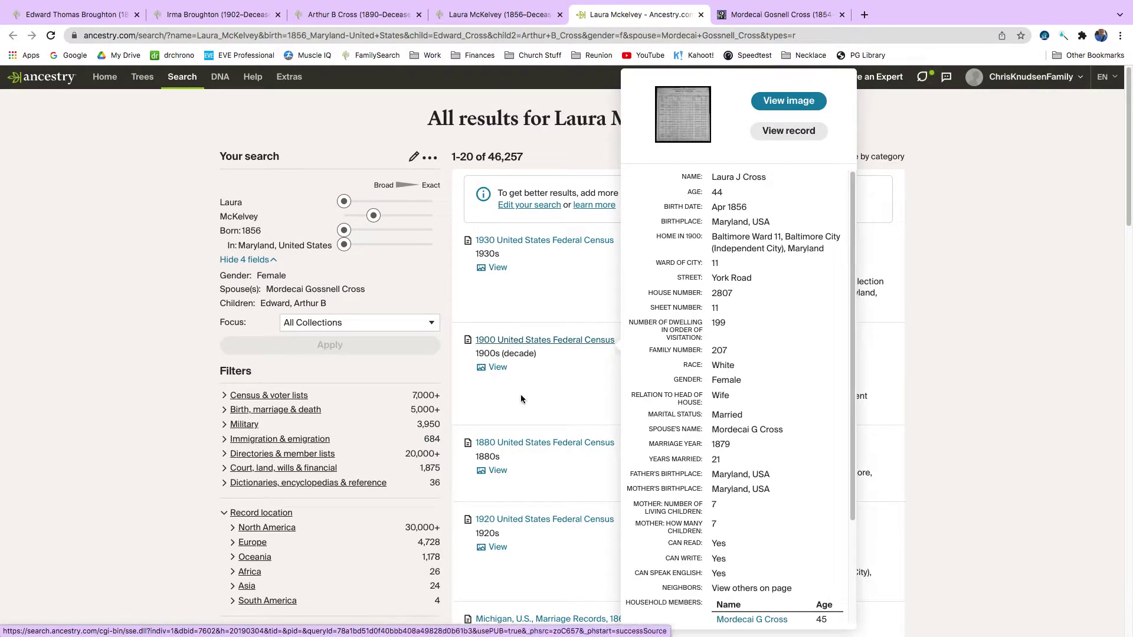
mouse_move(547, 446)
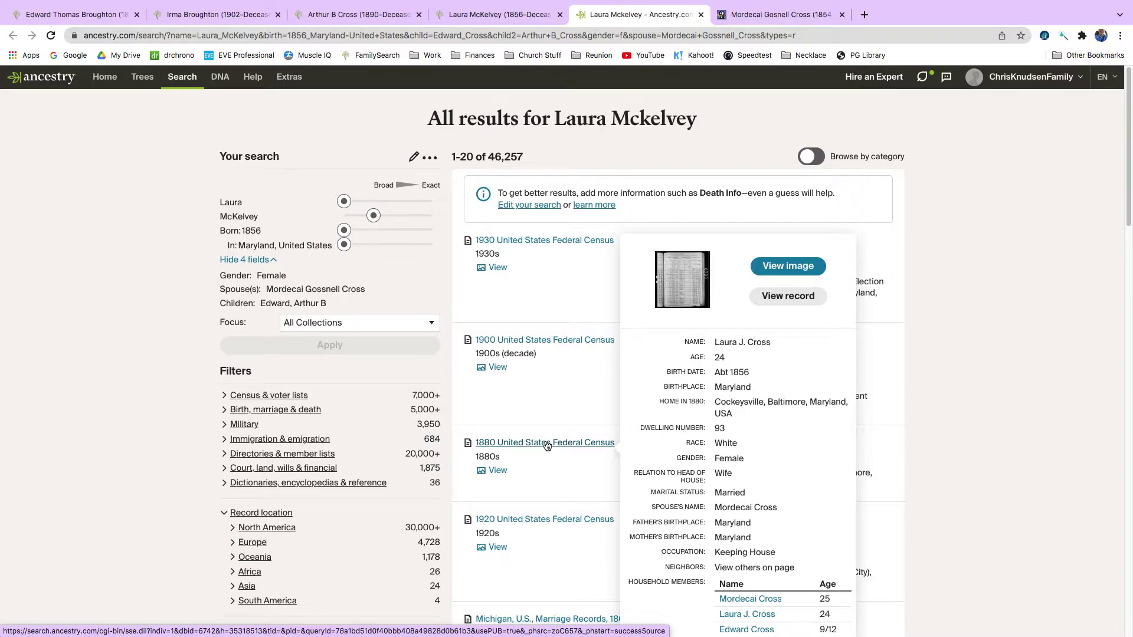
click(546, 443)
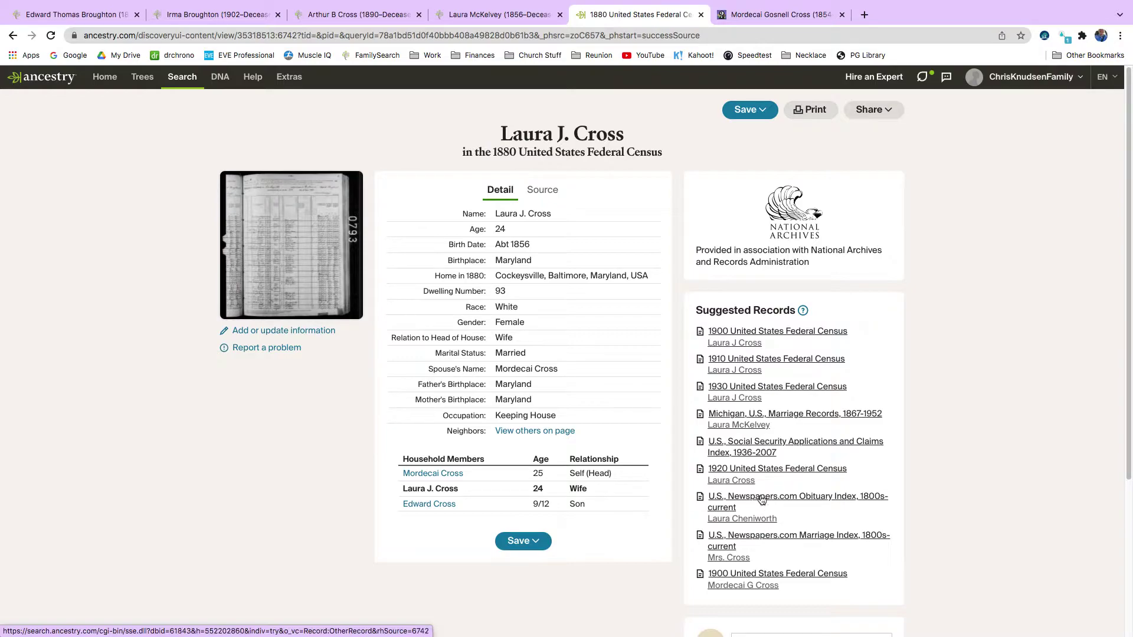
- Examine the suggested Michigan marriage record and Newspapers.com obituary index entry, and return to the 1880 census record
click(744, 422)
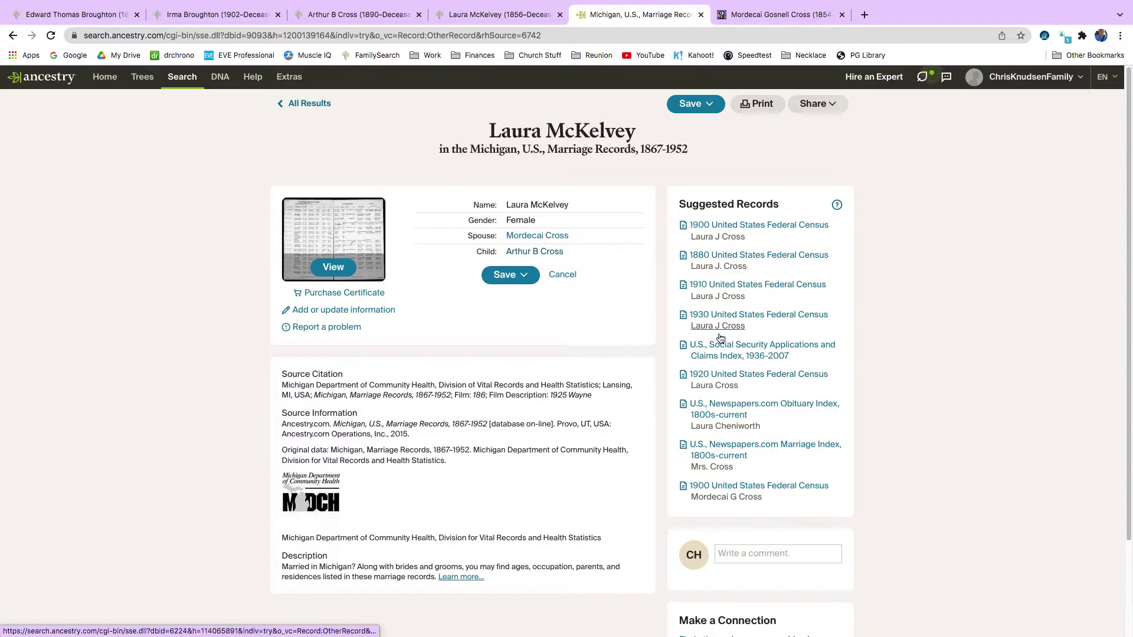
click(742, 406)
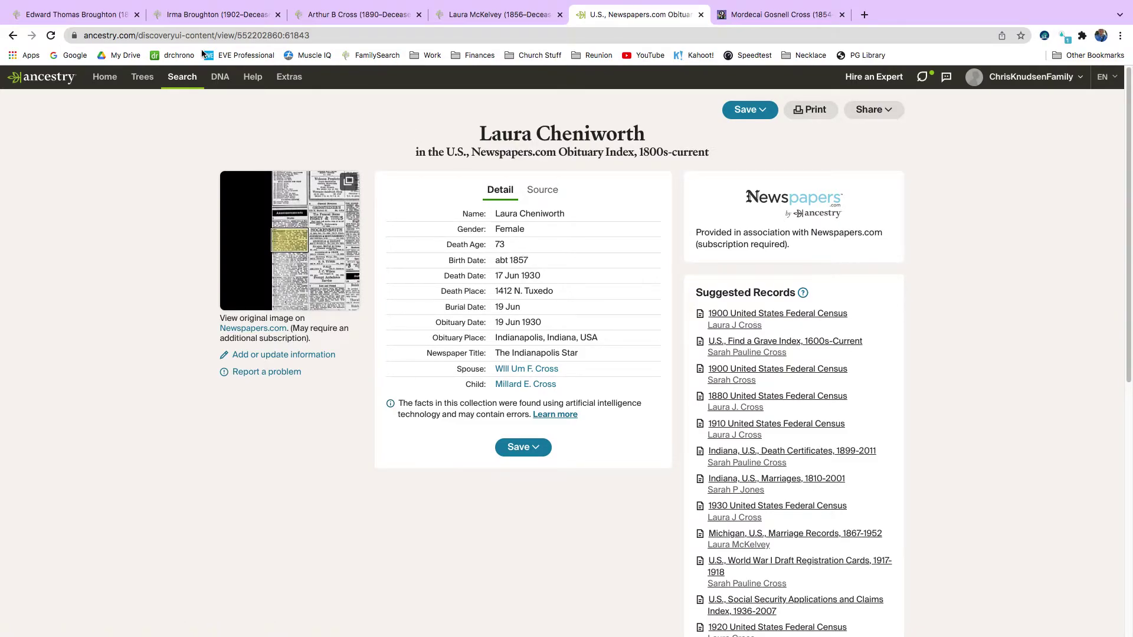
click(13, 36)
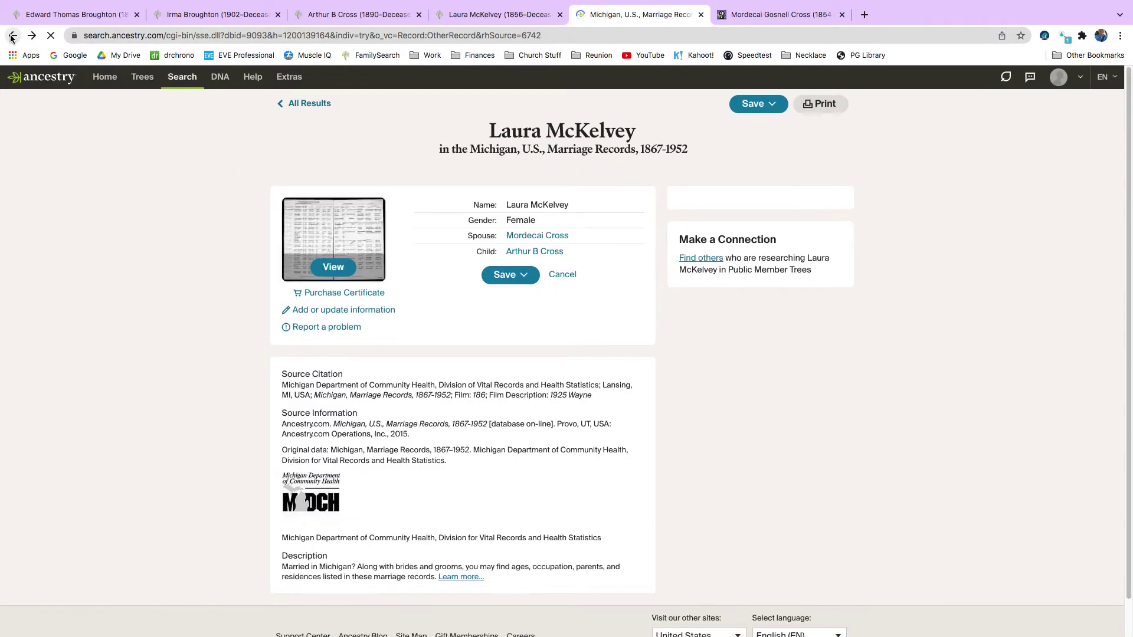
click(13, 36)
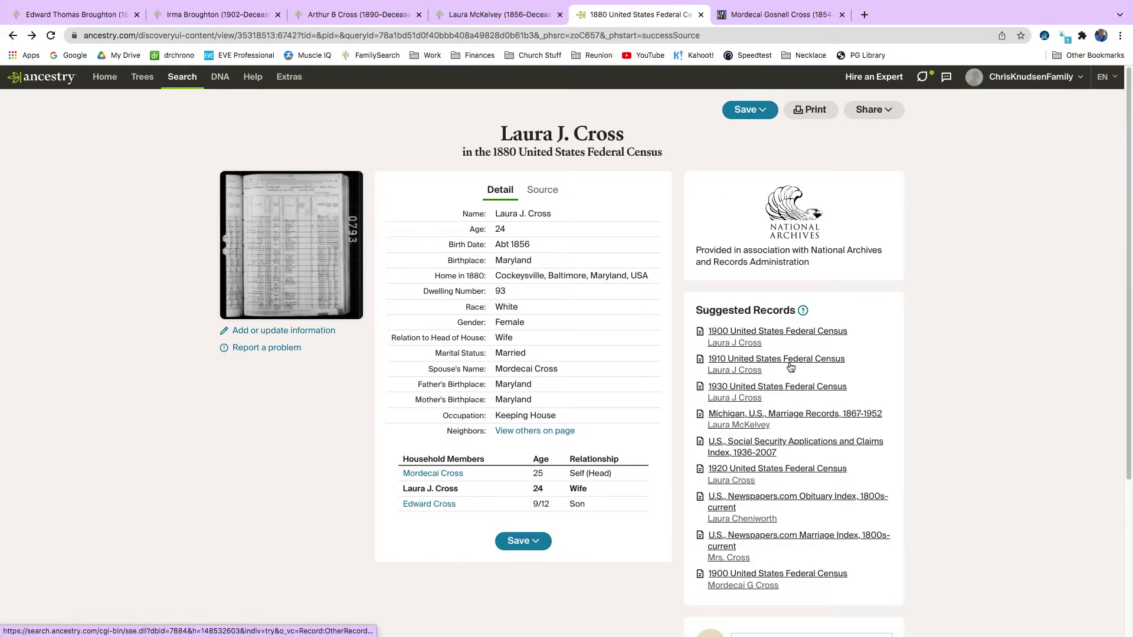
- Examine the wife's suggested 1900 United States Federal Census and Social Security Applications and Claims Index records, and close the Ancestry page
click(760, 337)
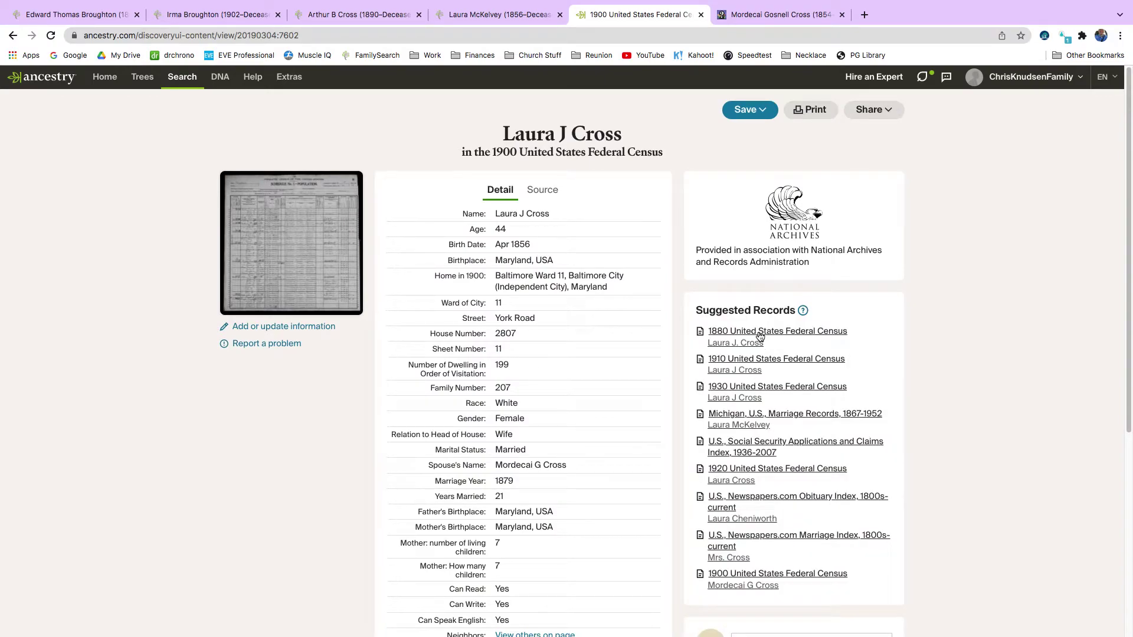
click(765, 449)
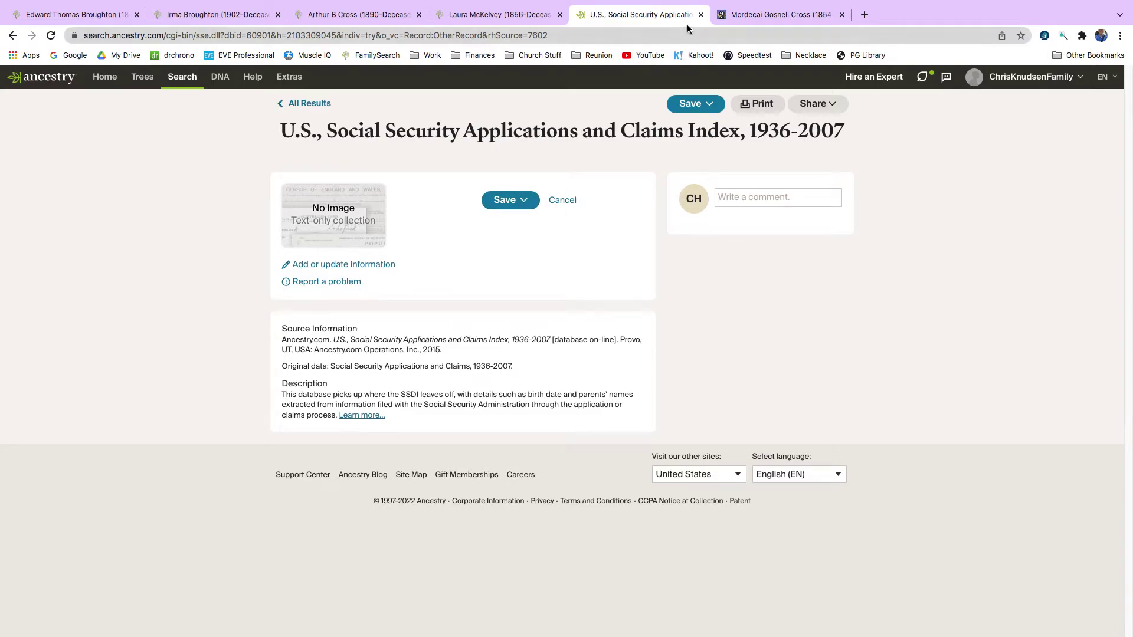
click(701, 14)
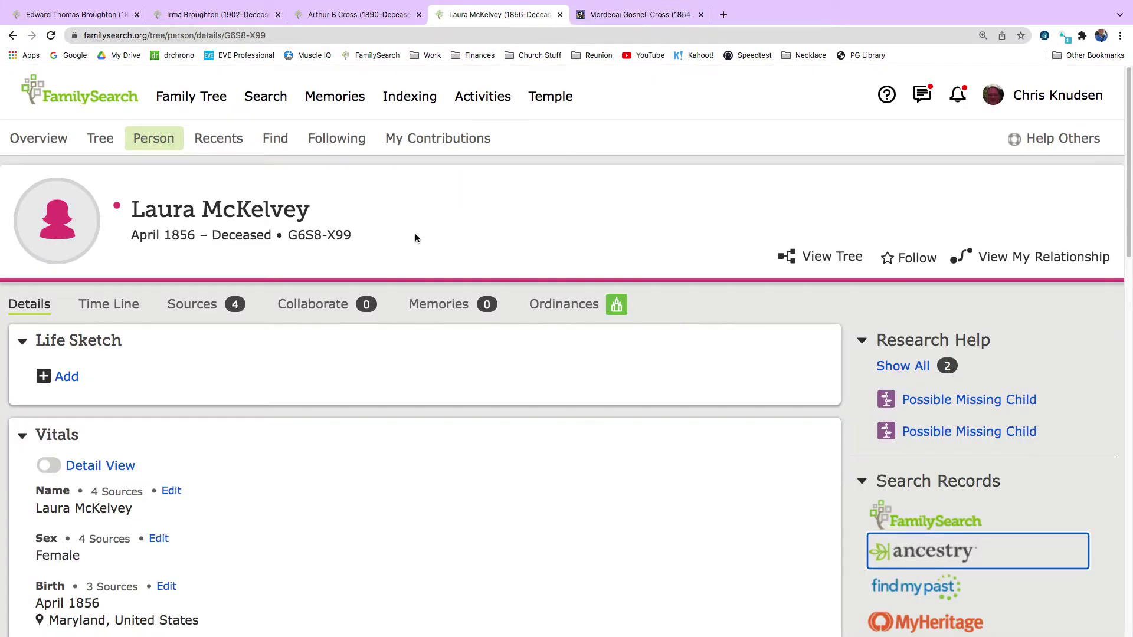
- Review the family members and vitals on the wife's FamilySearch page and search the FamilySearch records for her
scroll(479, 353, down, 8)
scroll(479, 353, down, 8)
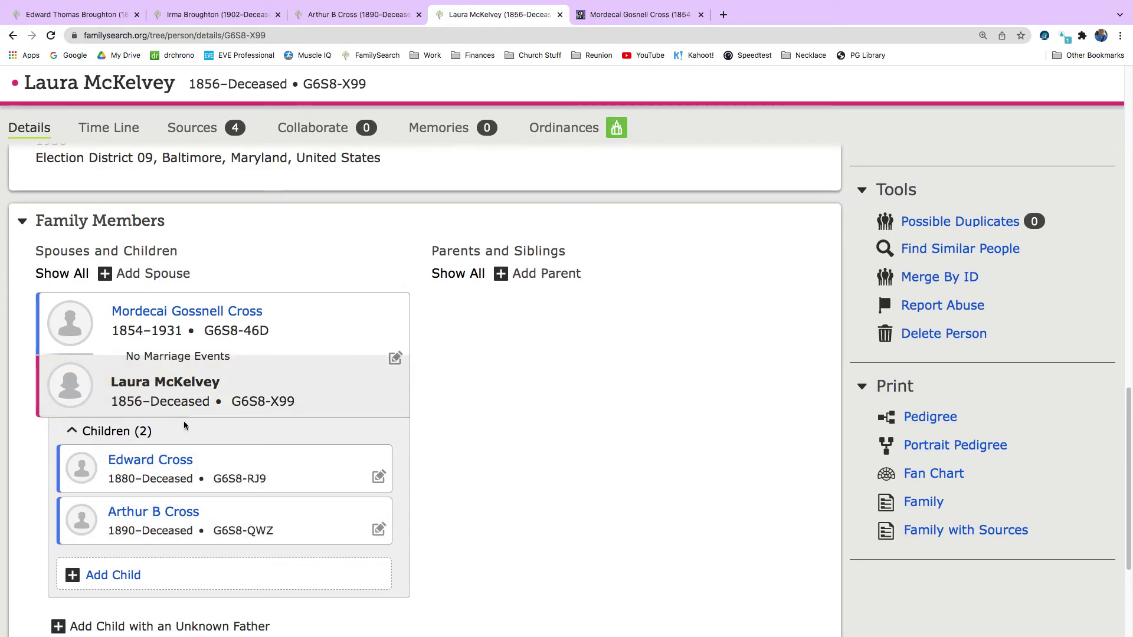
scroll(185, 423, up, 7)
scroll(381, 328, up, 5)
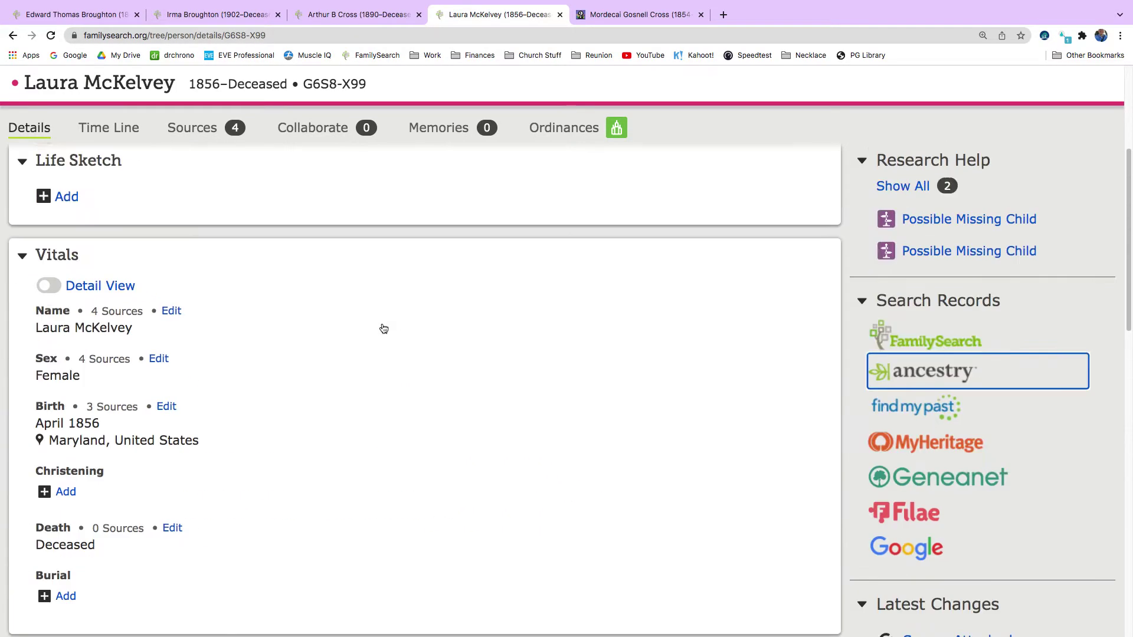
click(966, 304)
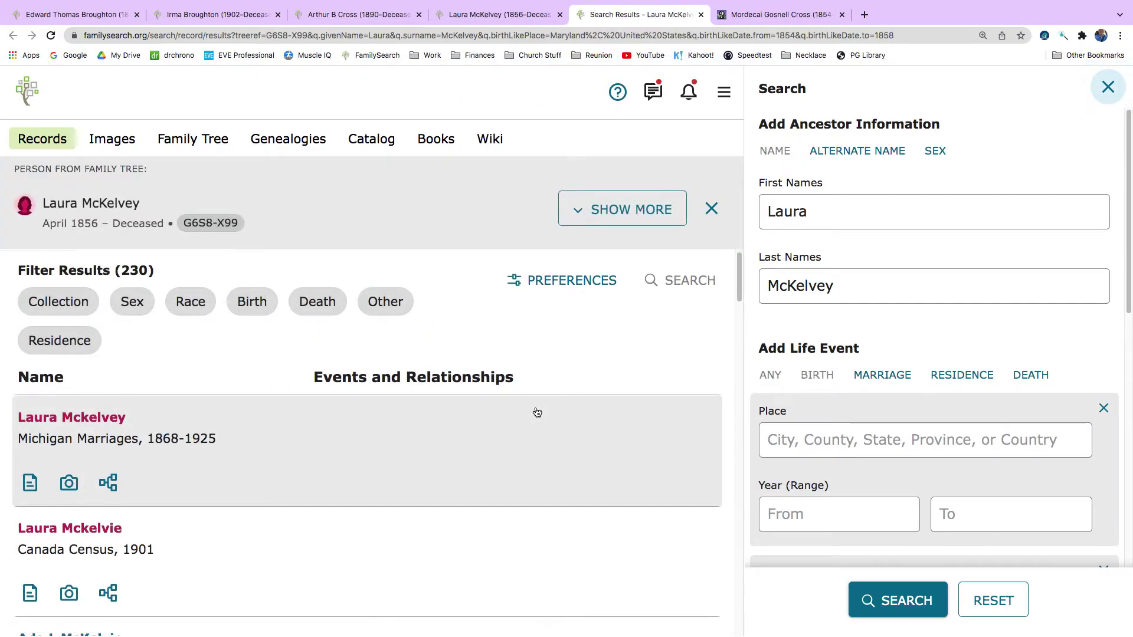
- Open the husband's person page from the wife's family members, search FamilySearch records for him, and close the wife's results and the burial page
click(468, 16)
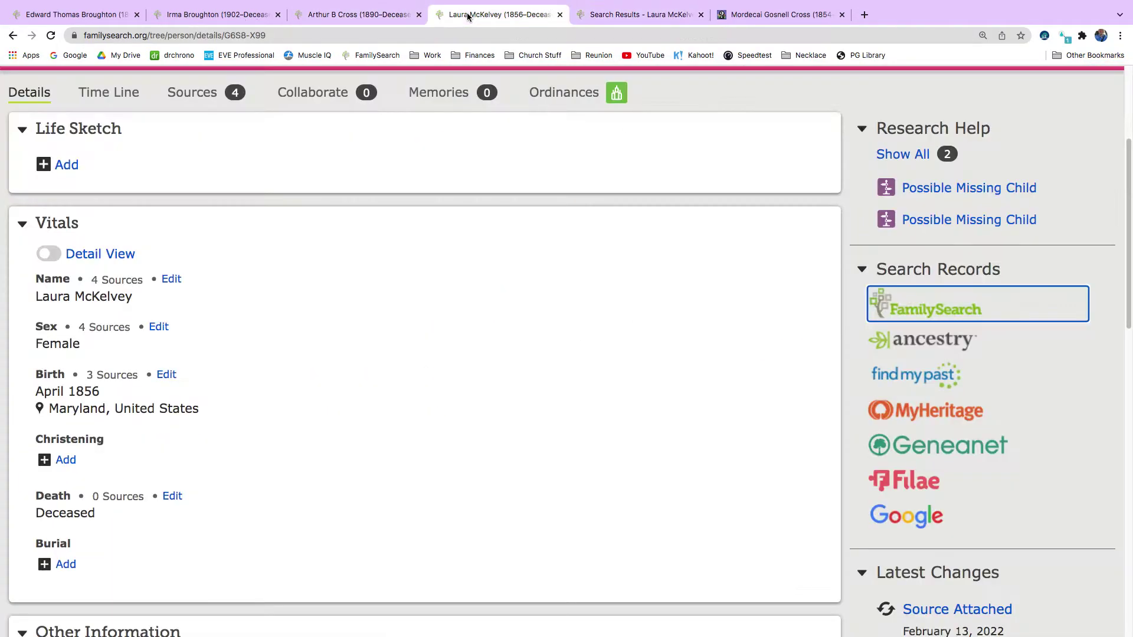
scroll(256, 264, down, 10)
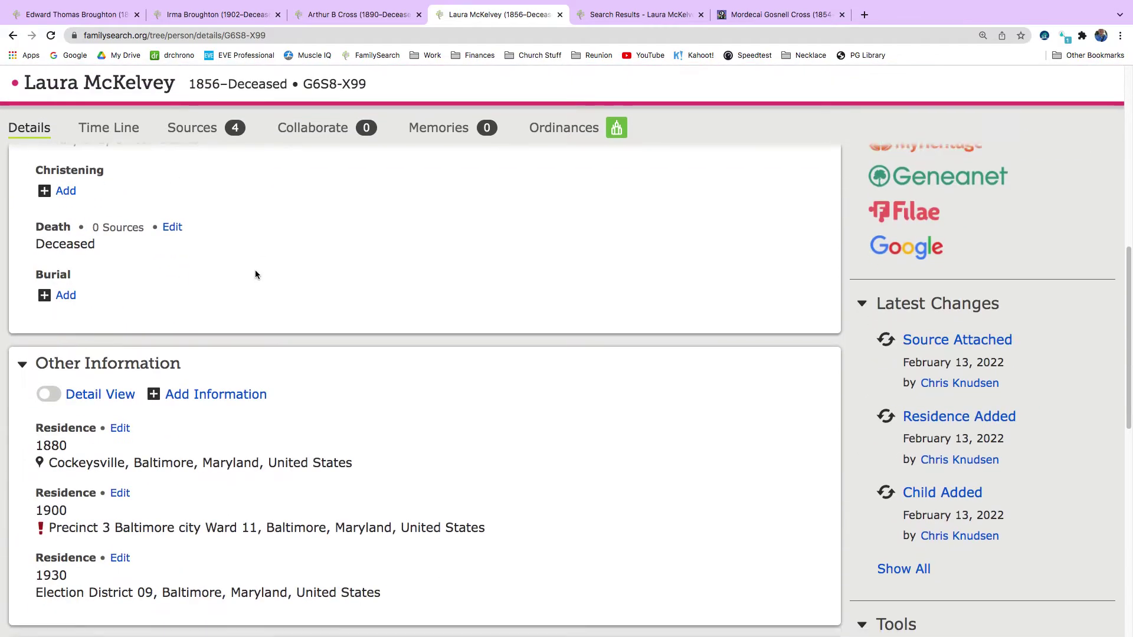
mouse_move(203, 244)
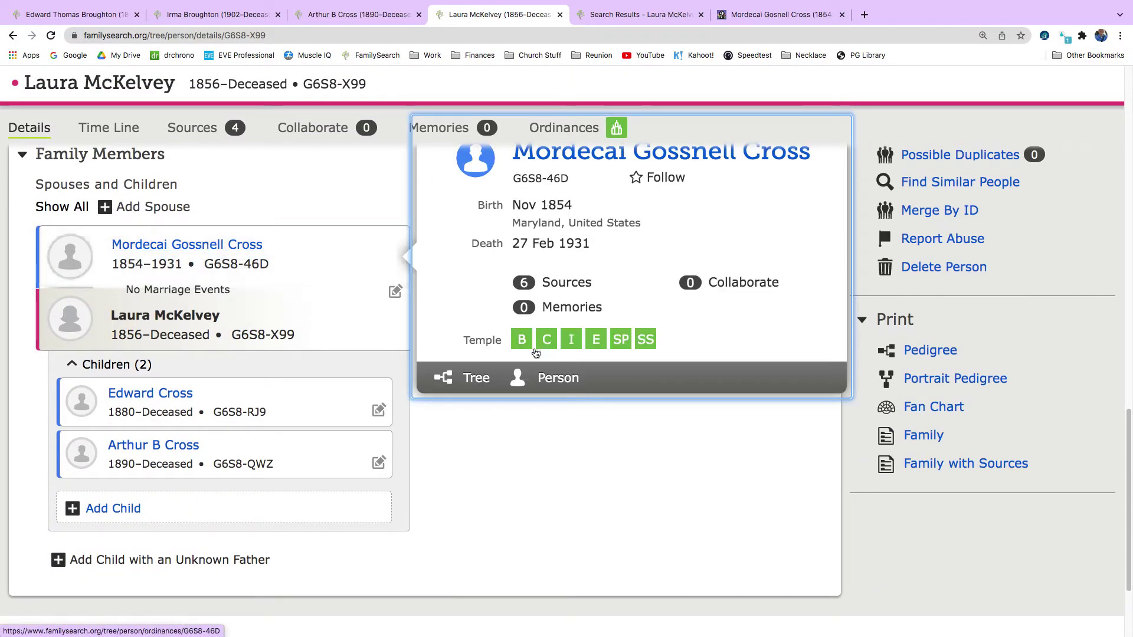
click(555, 376)
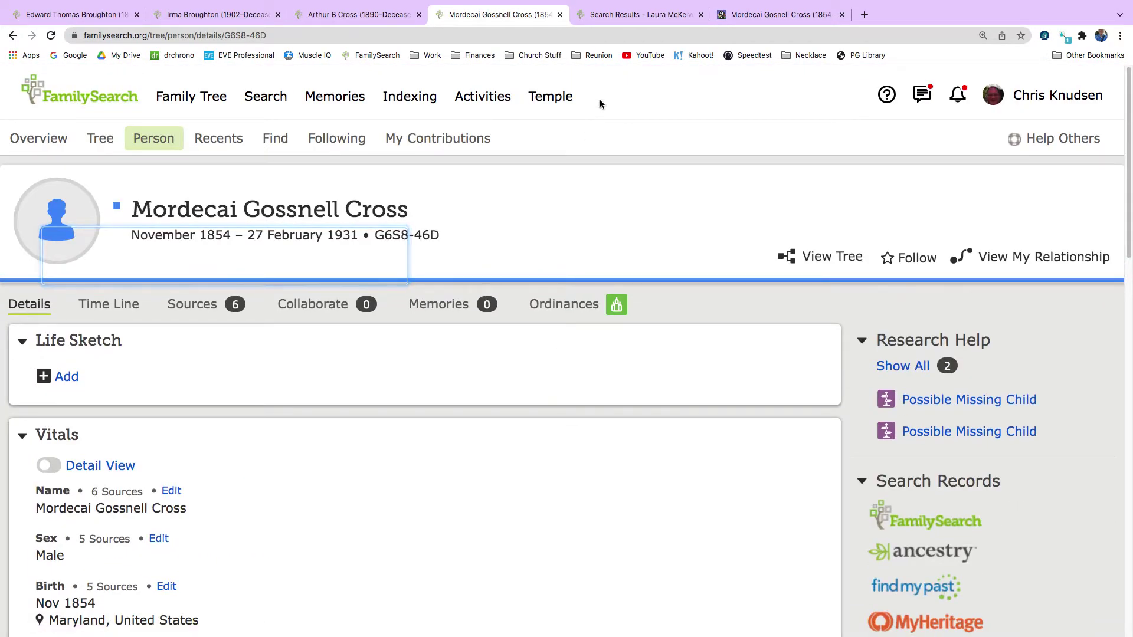
click(931, 521)
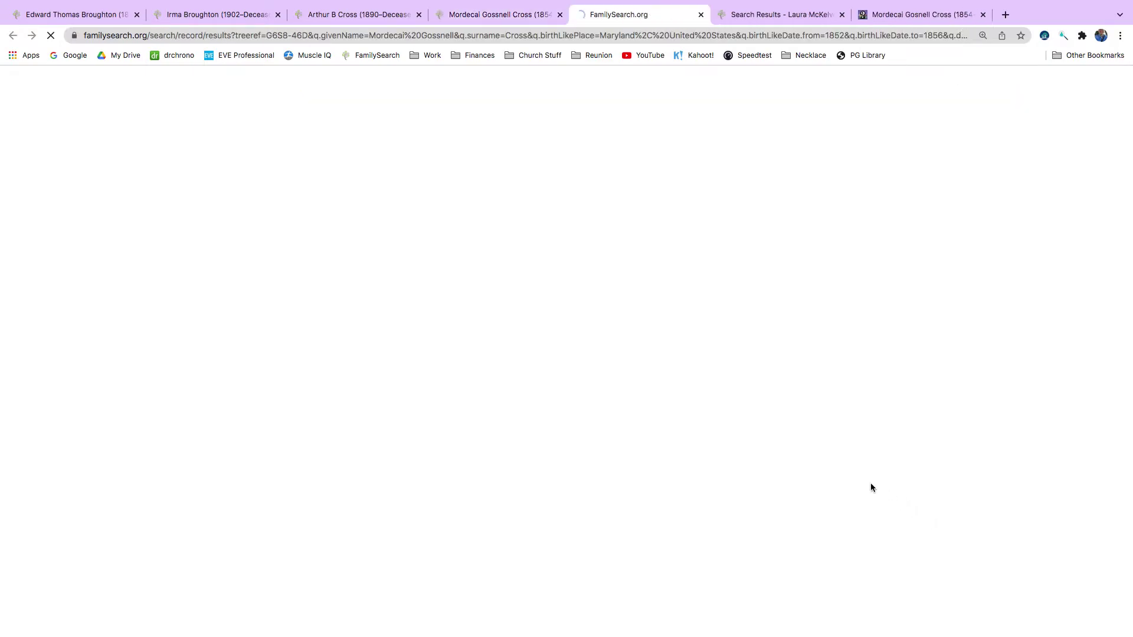
click(842, 14)
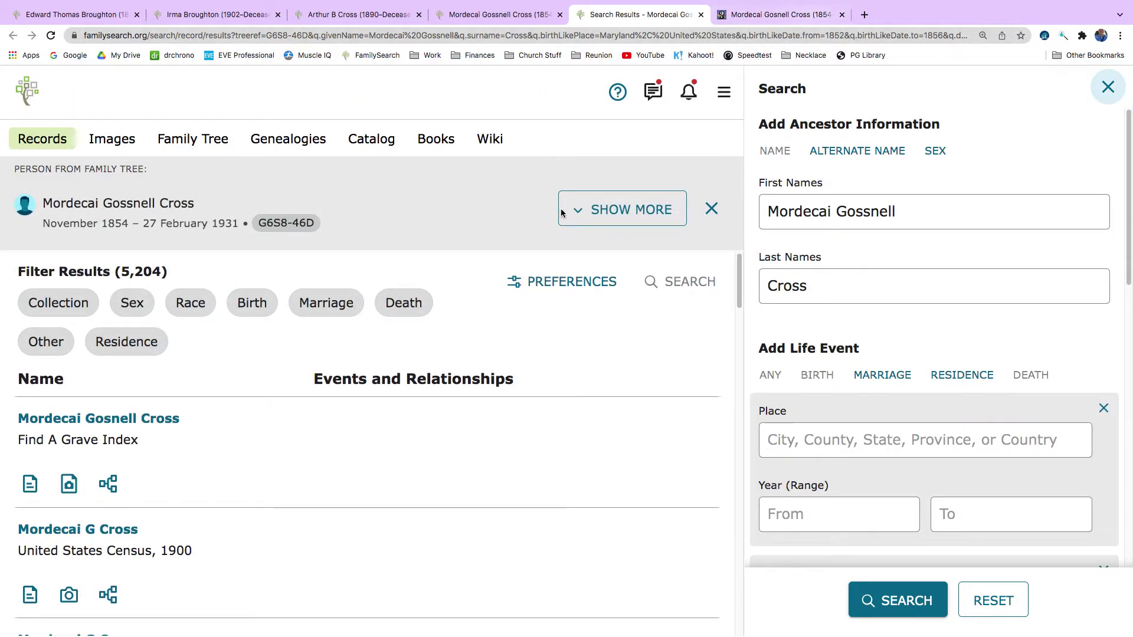
- Open the husband's United States Census, 1900 result and examine the household's spouse and children
scroll(272, 263, down, 5)
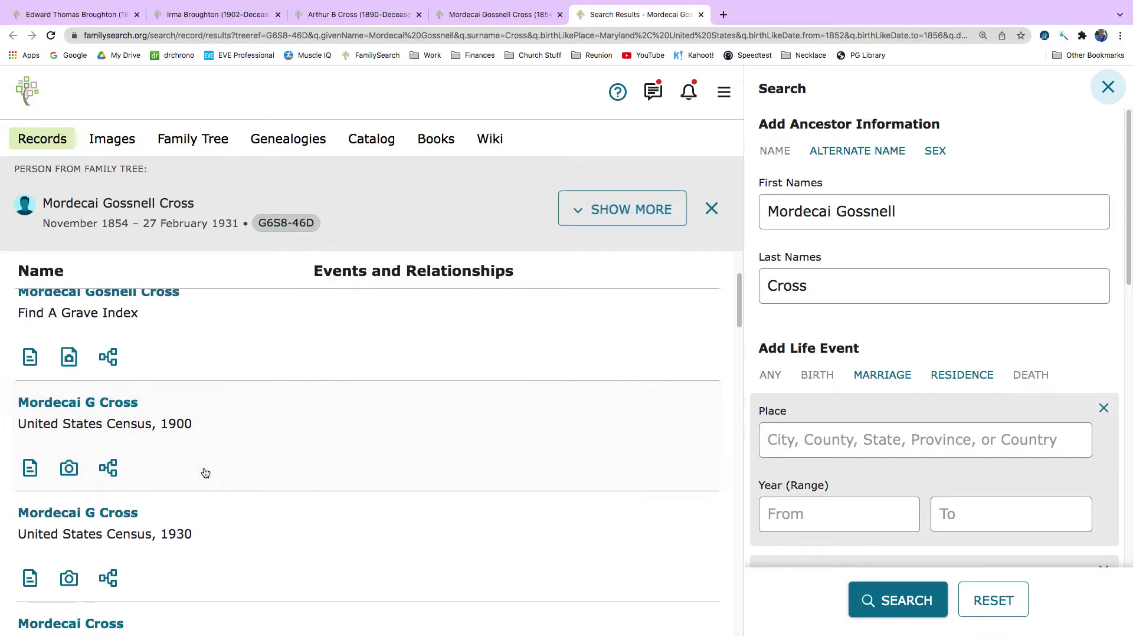
scroll(197, 419, up, 1)
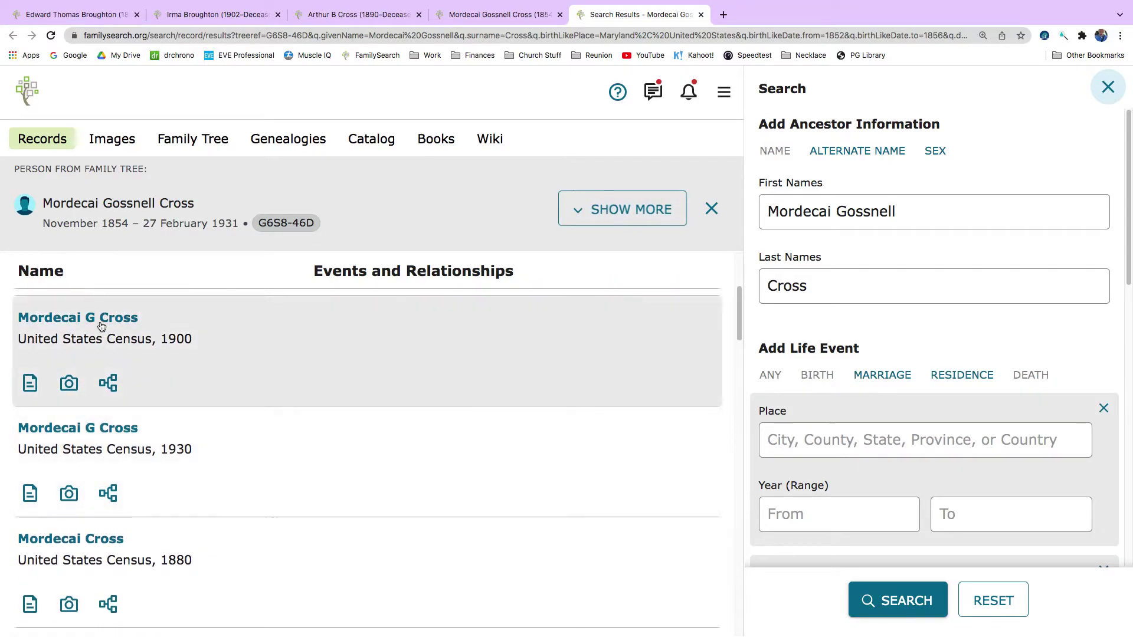
click(106, 319)
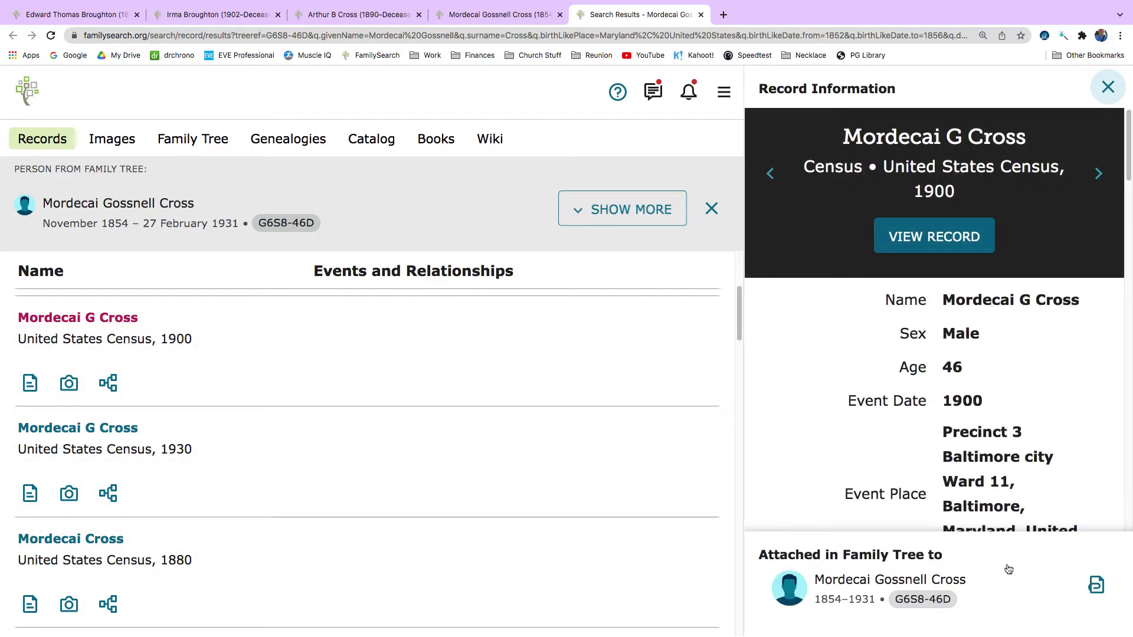
scroll(966, 448, down, 2)
scroll(966, 446, down, 14)
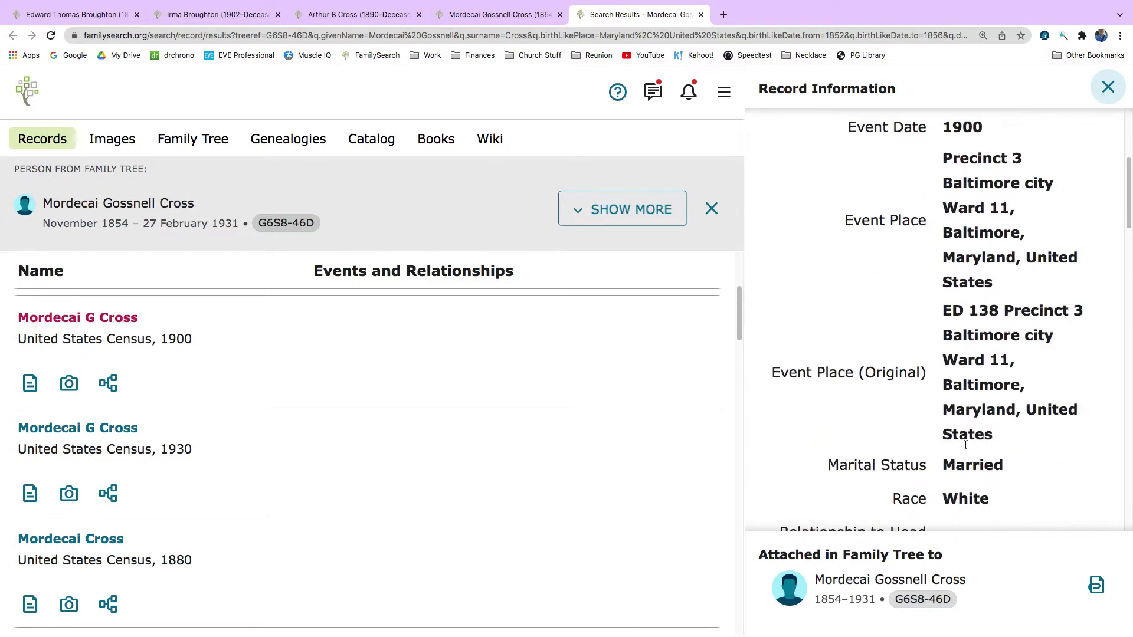
scroll(966, 450, down, 10)
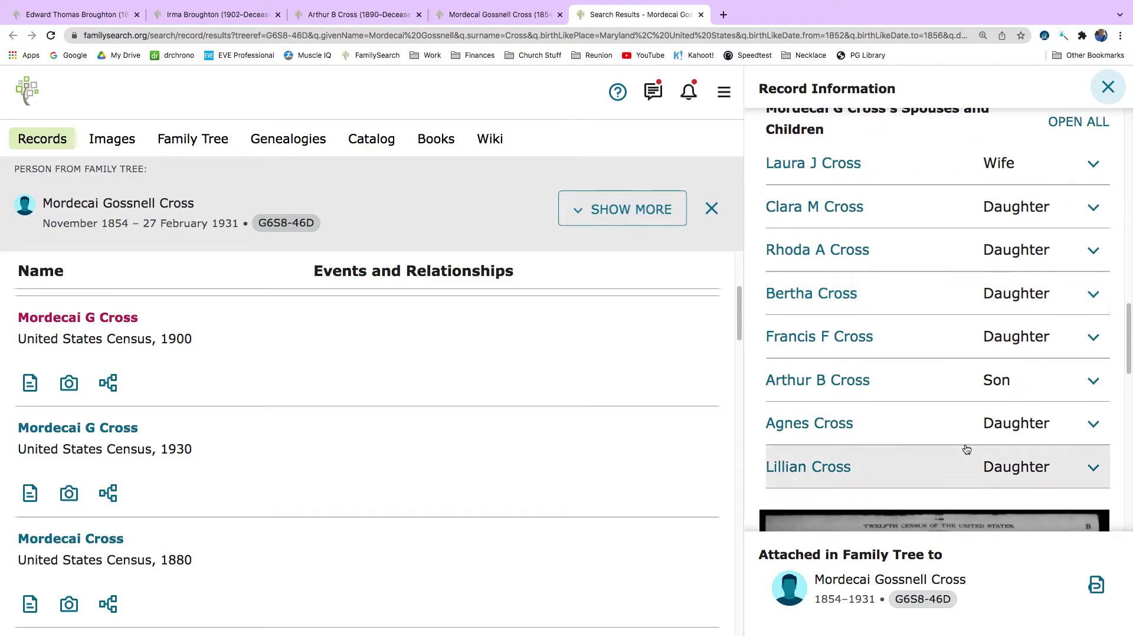
scroll(966, 445, down, 4)
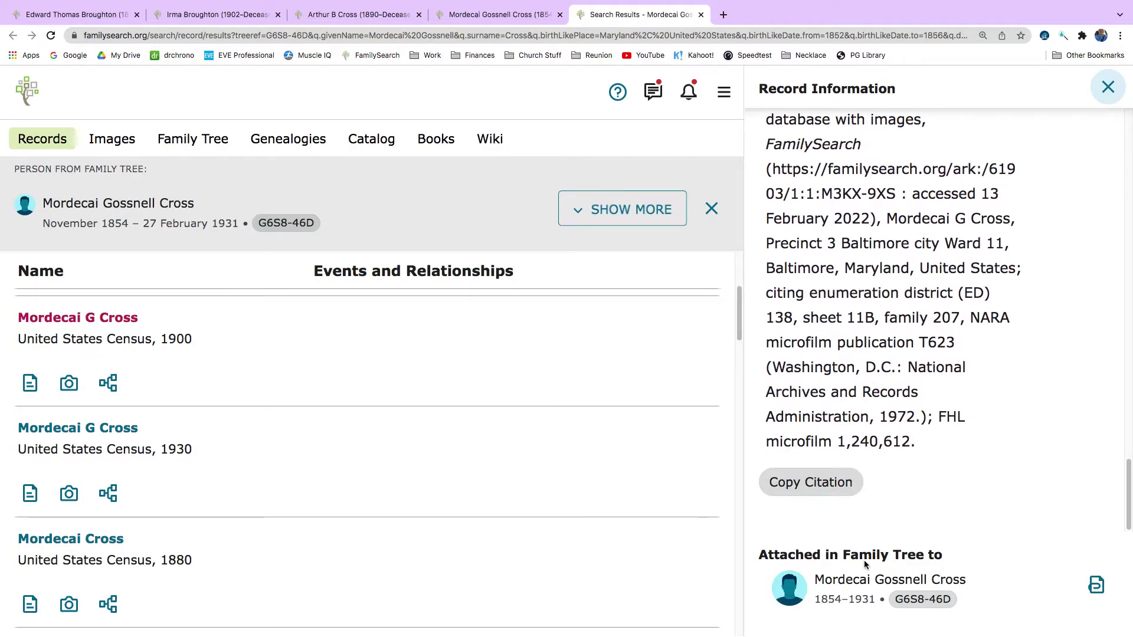
- From the attached 1900 census, create the deceased daughter born in December 1881, add her 1900 residence and attach the record to her
click(1097, 587)
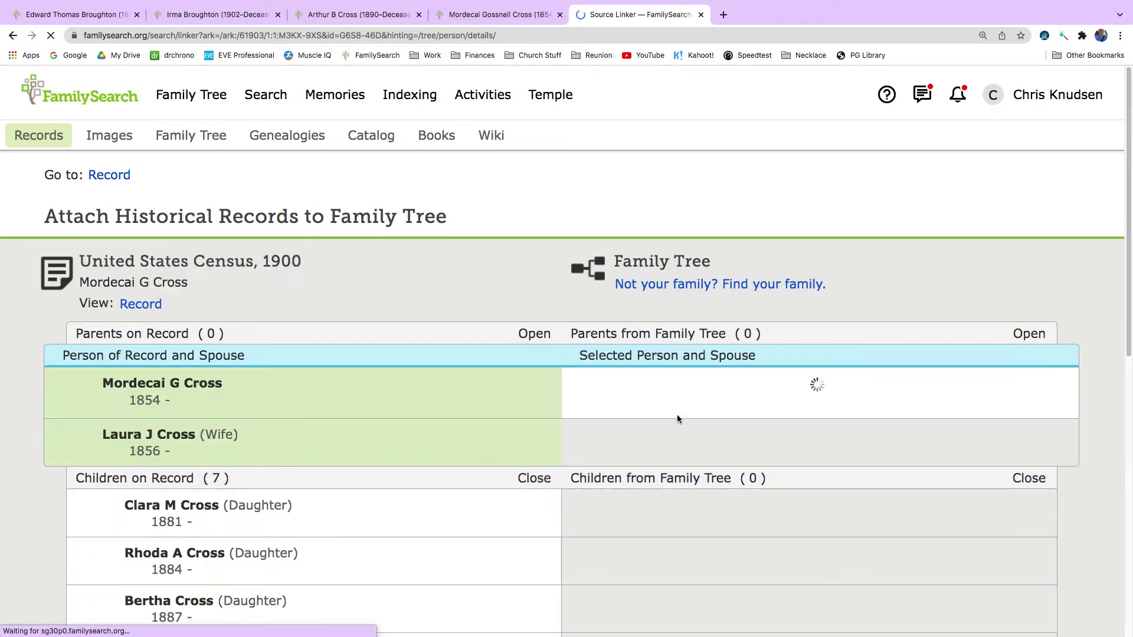
scroll(677, 419, down, 2)
scroll(677, 418, down, 2)
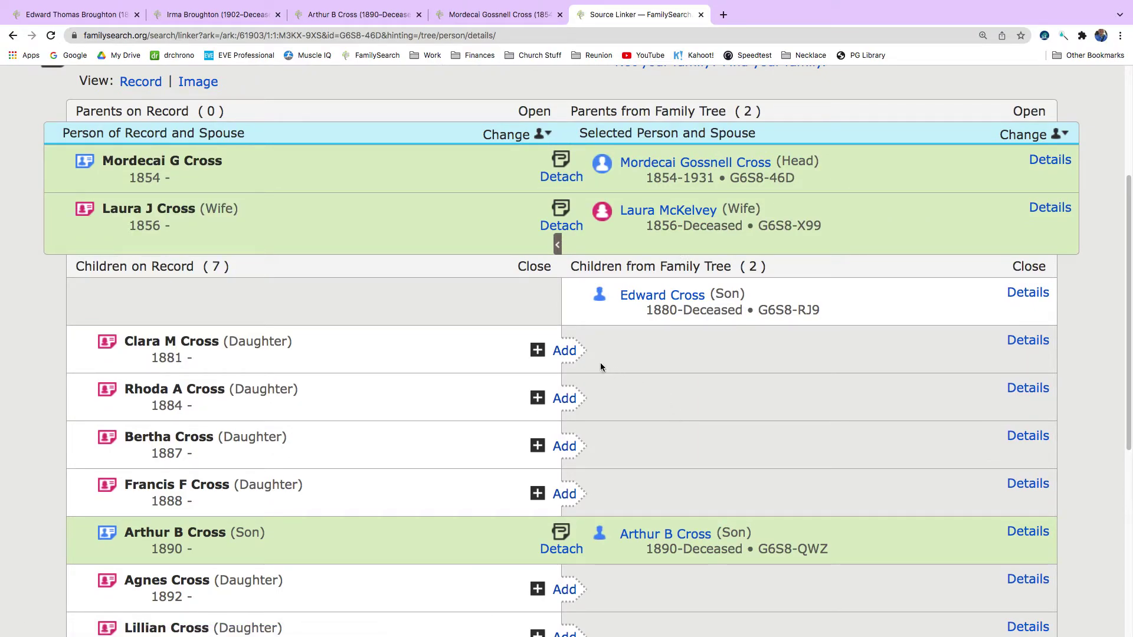
click(573, 352)
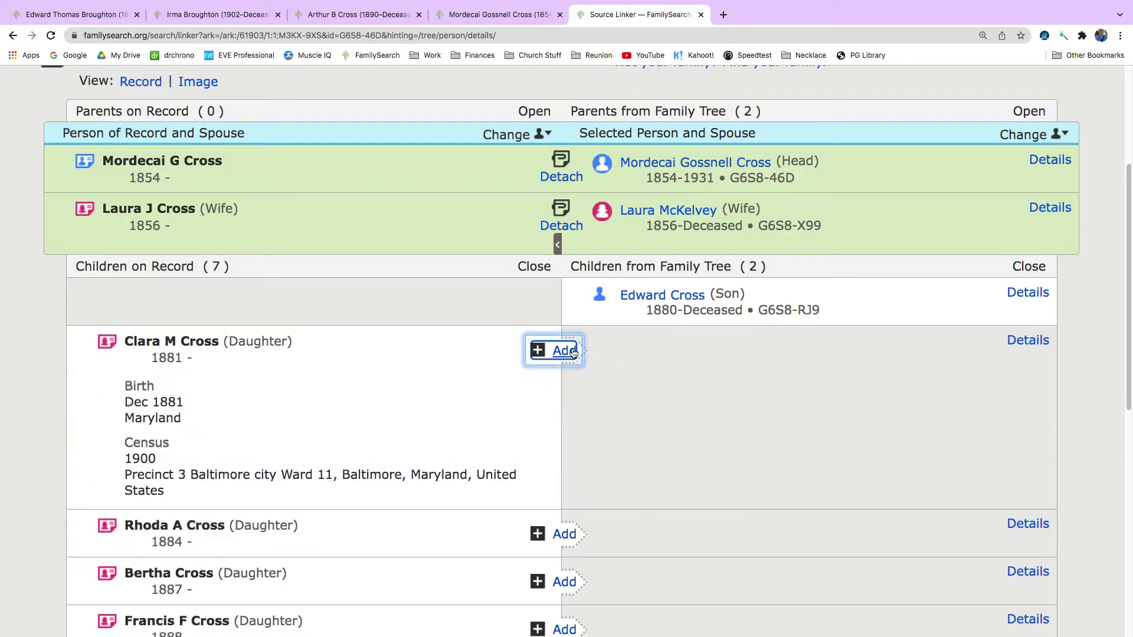
click(772, 613)
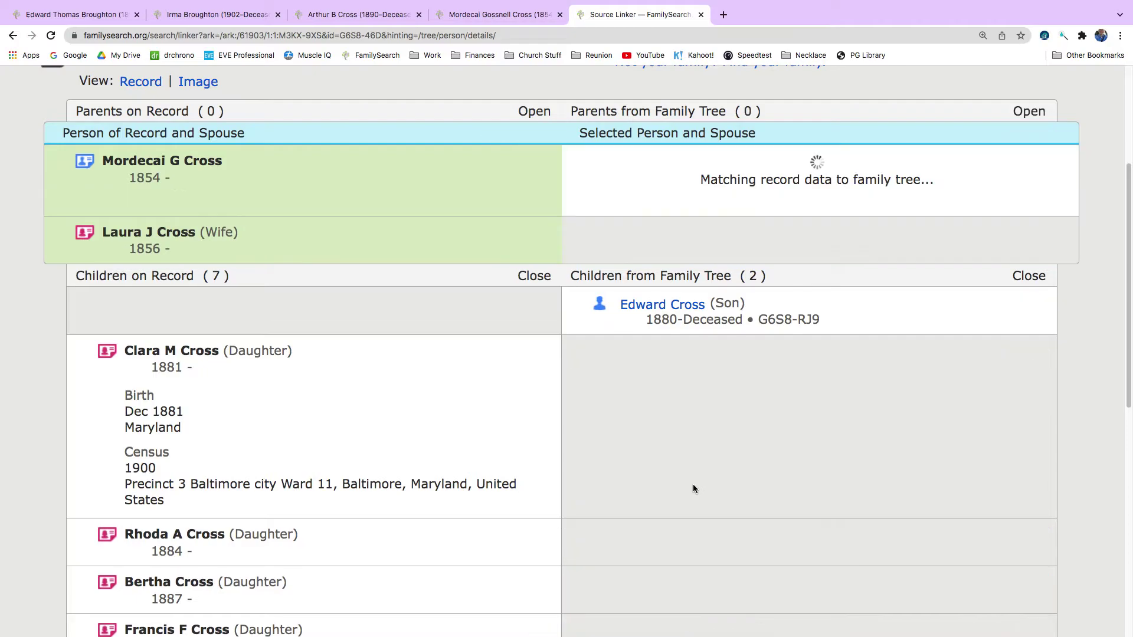
click(568, 548)
scroll(447, 452, down, 8)
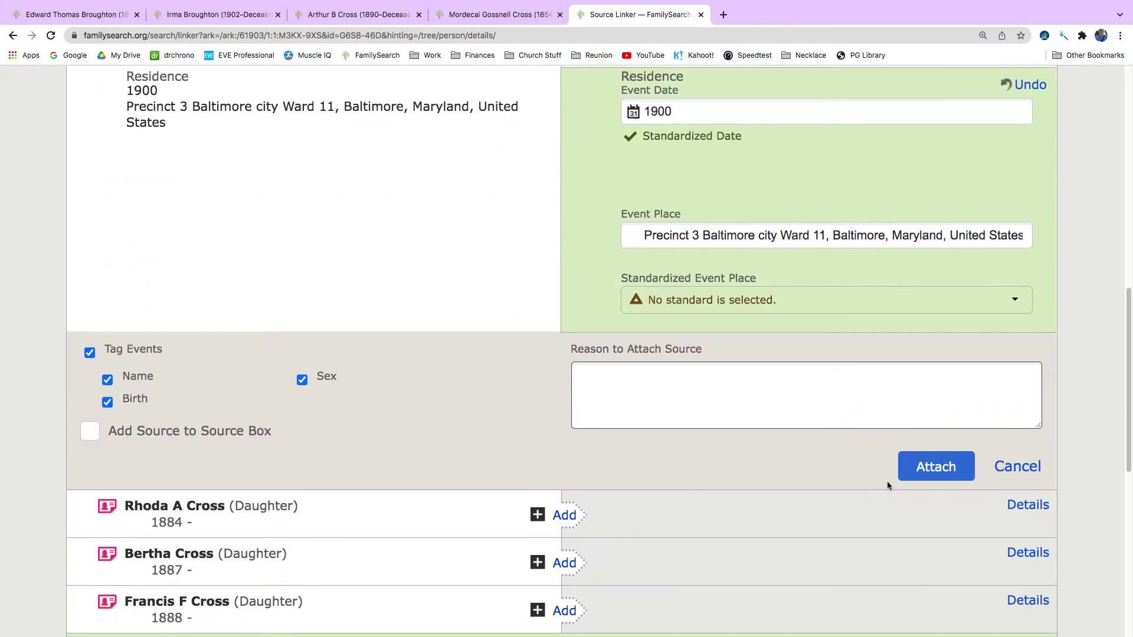
click(936, 467)
scroll(815, 498, up, 3)
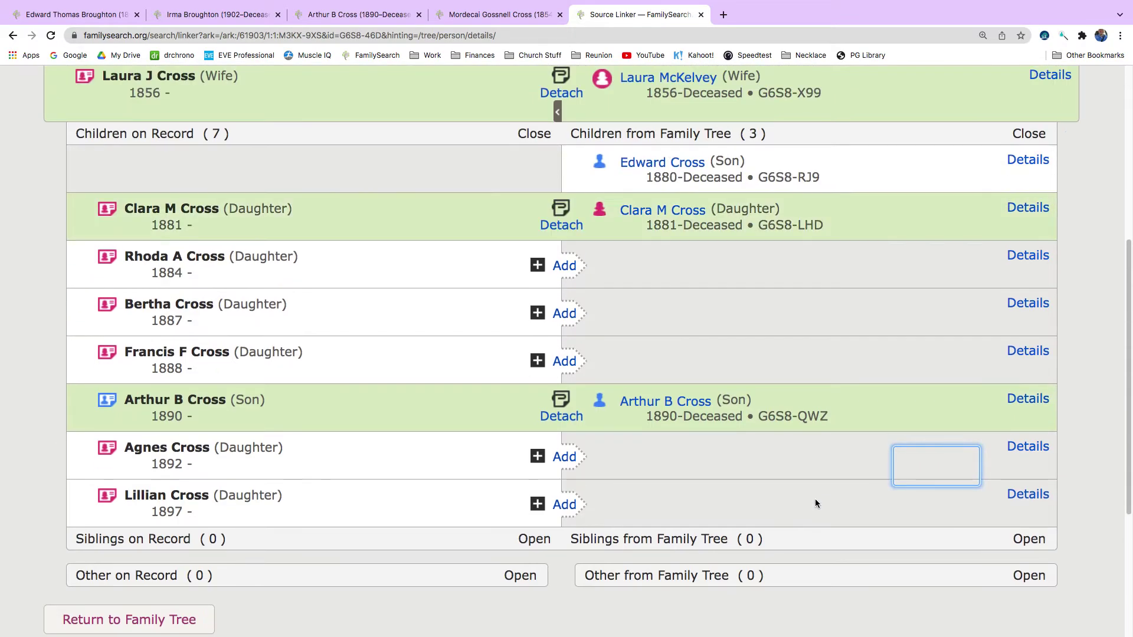
- Create the deceased daughter born in January 1884 from the 1900 census, add her 1900 residence and attach the record to her
click(564, 265)
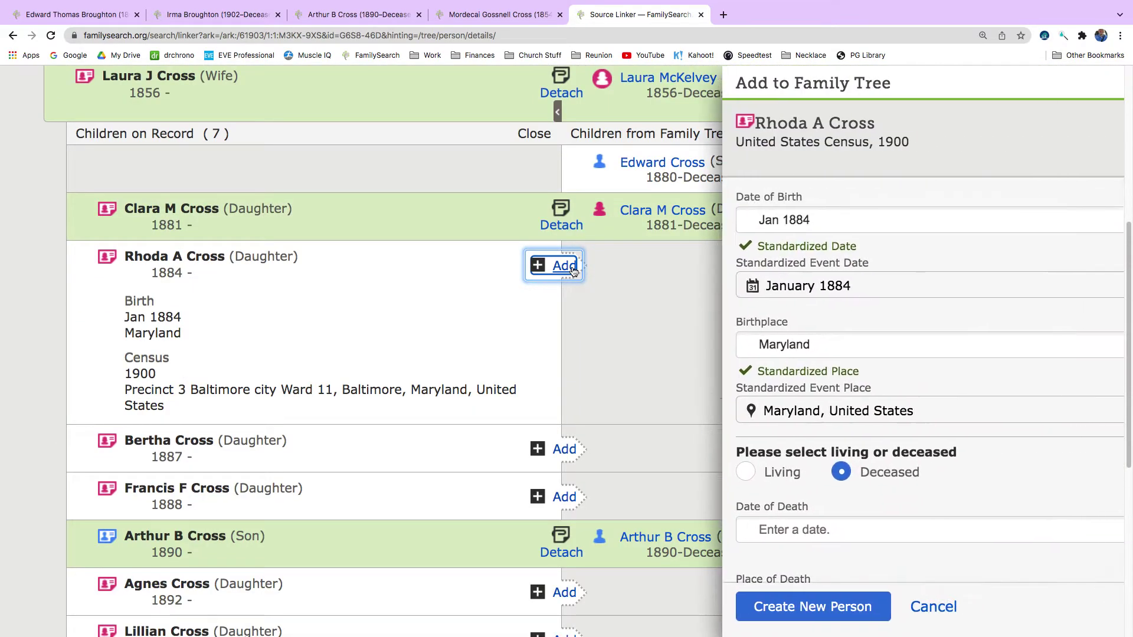
click(736, 603)
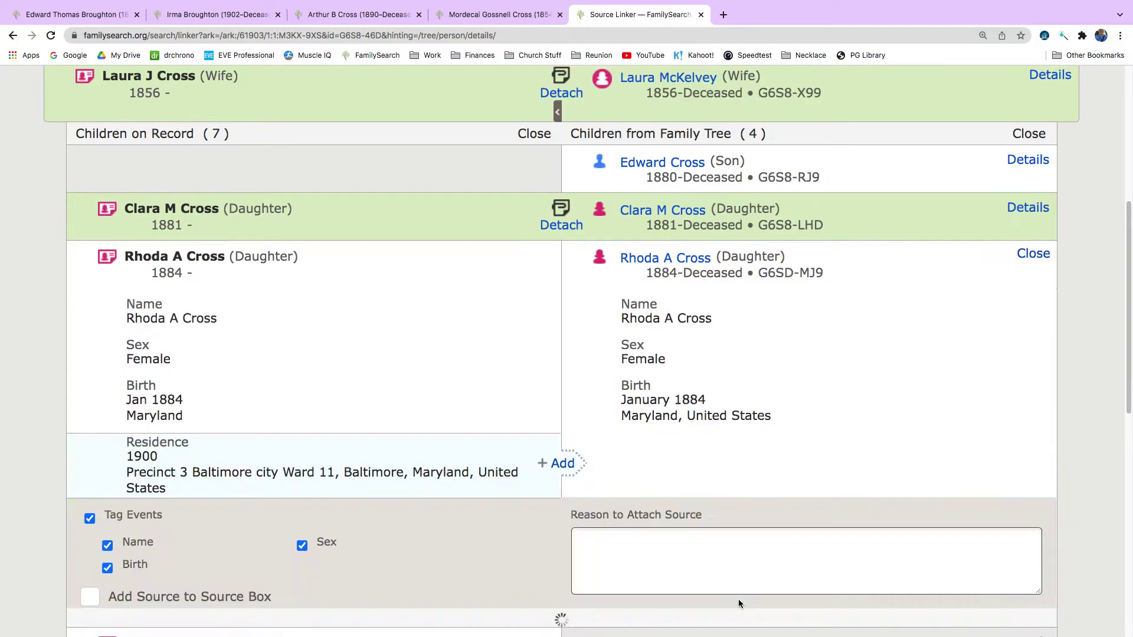
click(563, 464)
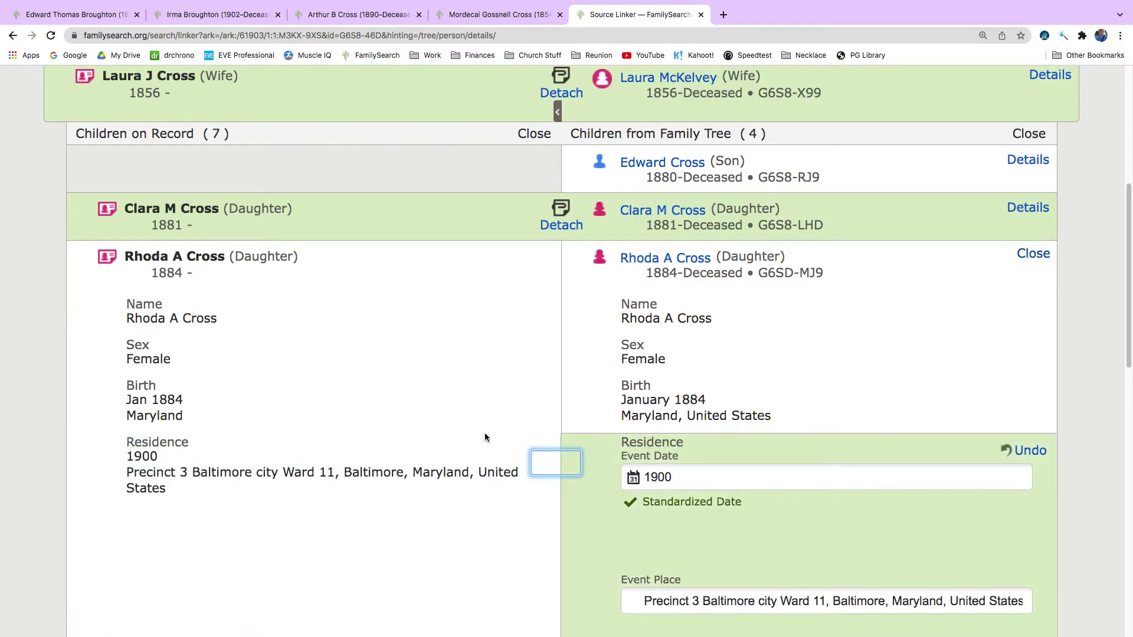
scroll(484, 433, down, 5)
click(935, 431)
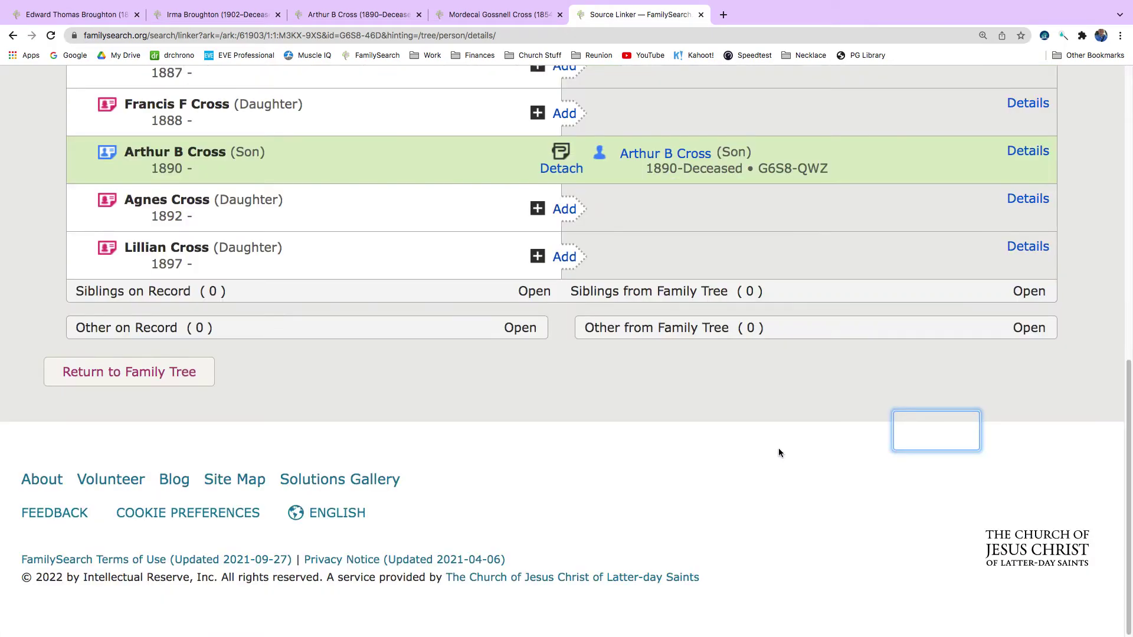
- Create the daughter born in October 1887 from the 1900 census, add her 1900 residence and attach the record to her
scroll(678, 384, up, 2)
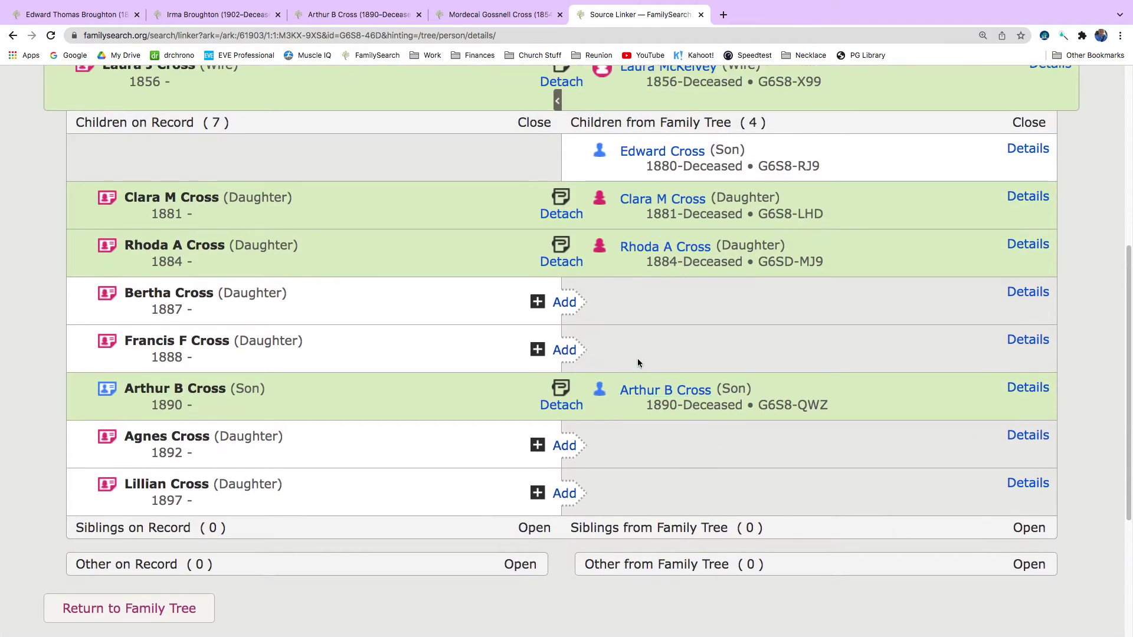
click(566, 303)
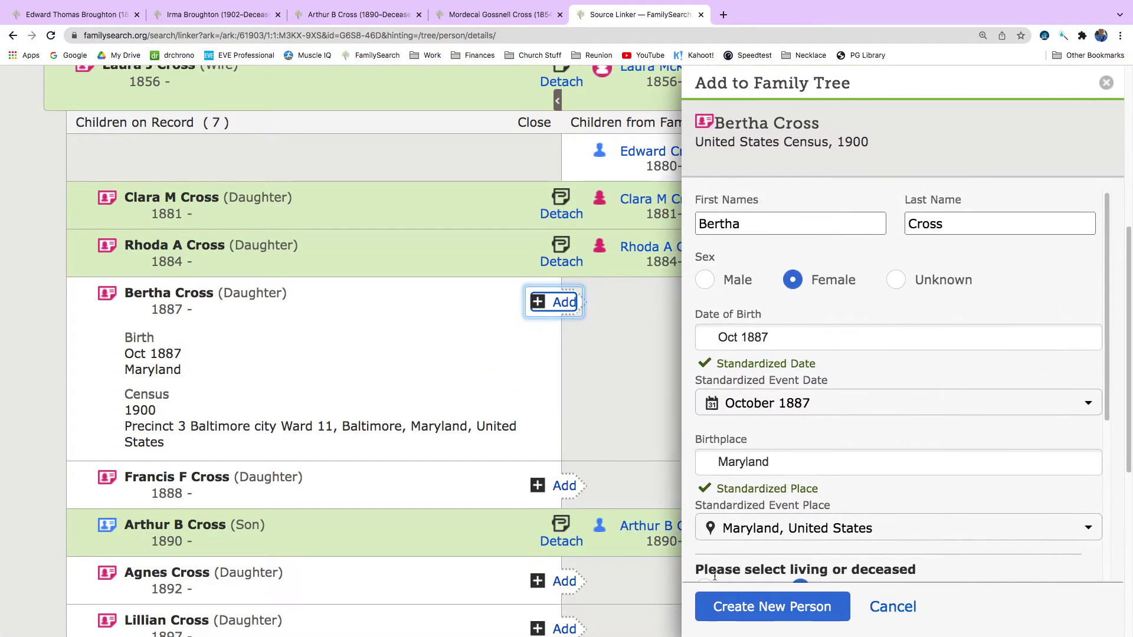
click(737, 606)
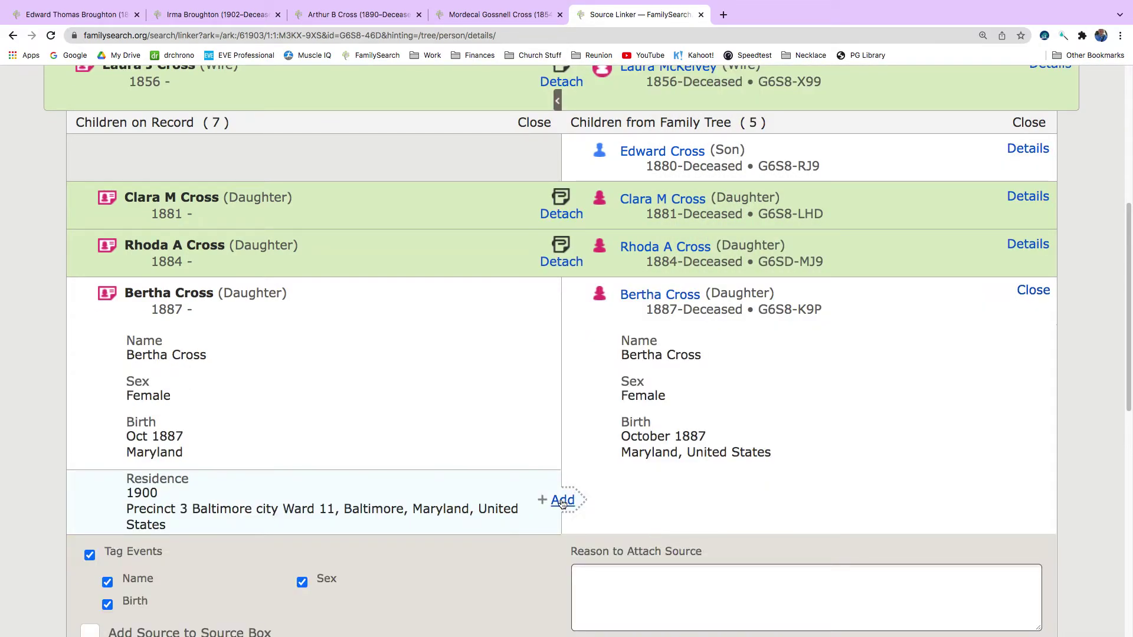
click(557, 505)
scroll(480, 465, down, 5)
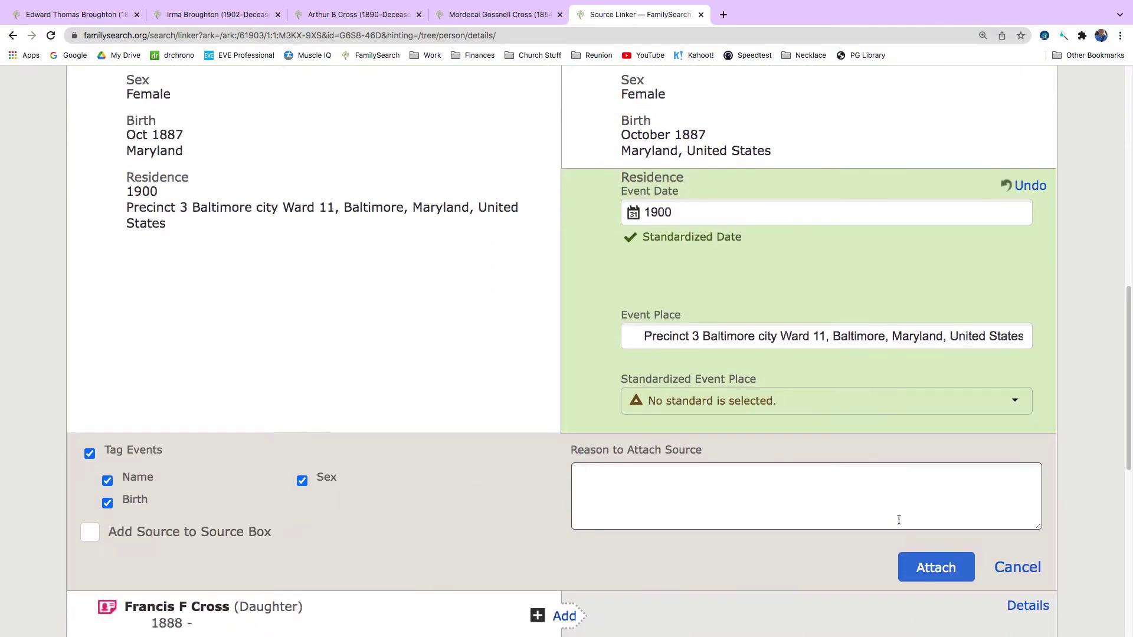
click(936, 568)
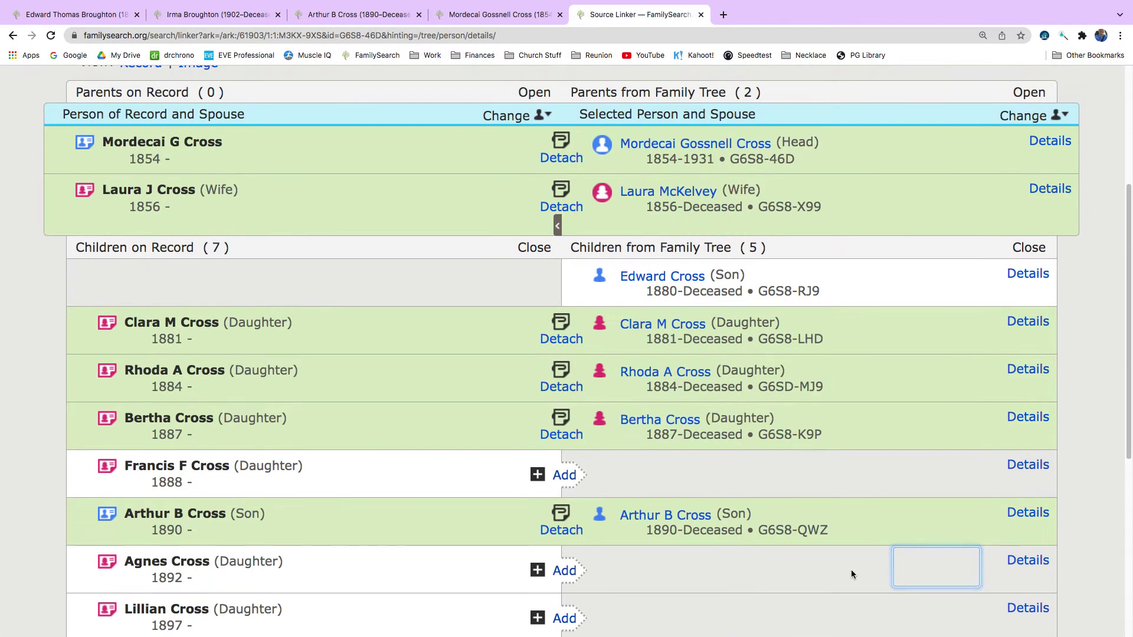
- Create the deceased daughter born in 1888 from the 1900 census, add her 1900 residence and attach the record to her
click(557, 475)
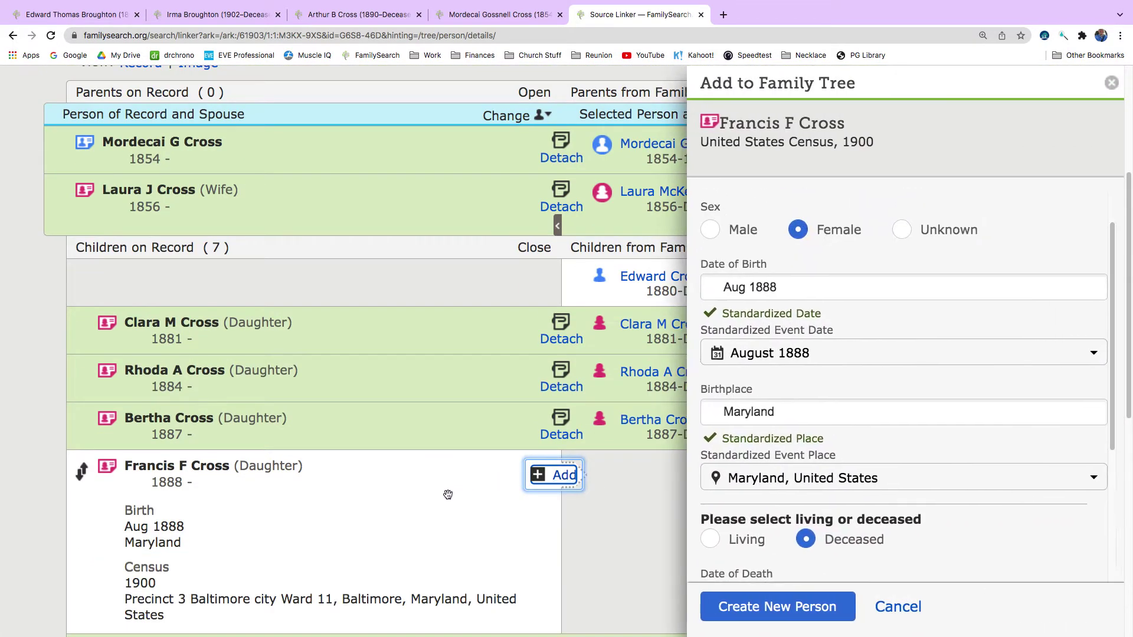
click(706, 614)
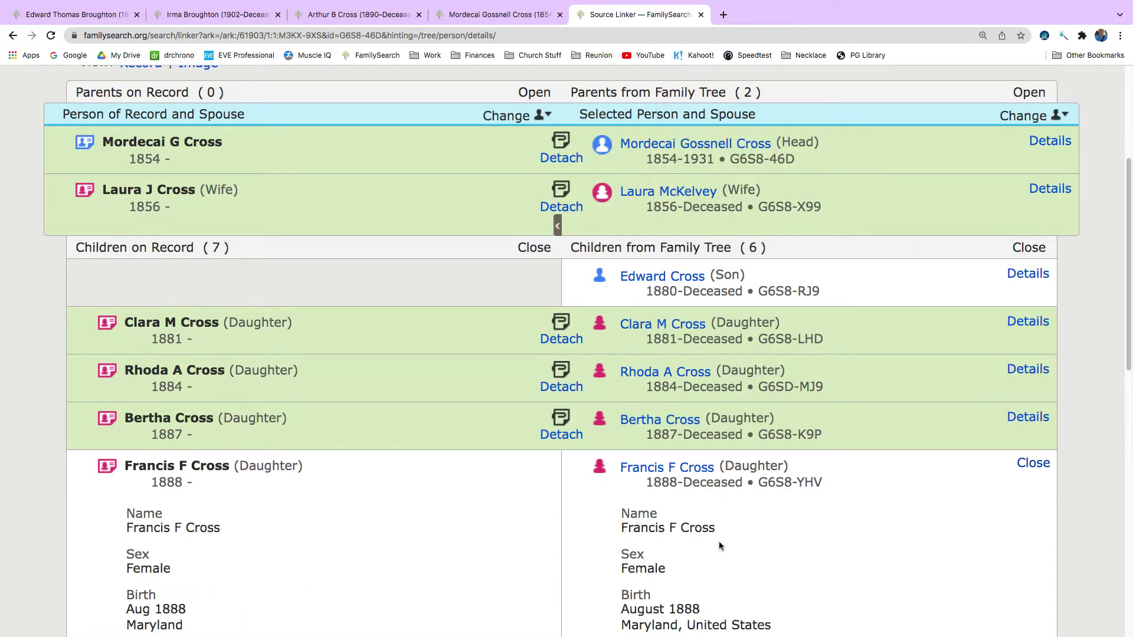
scroll(719, 546, down, 2)
scroll(719, 540, down, 1)
click(553, 462)
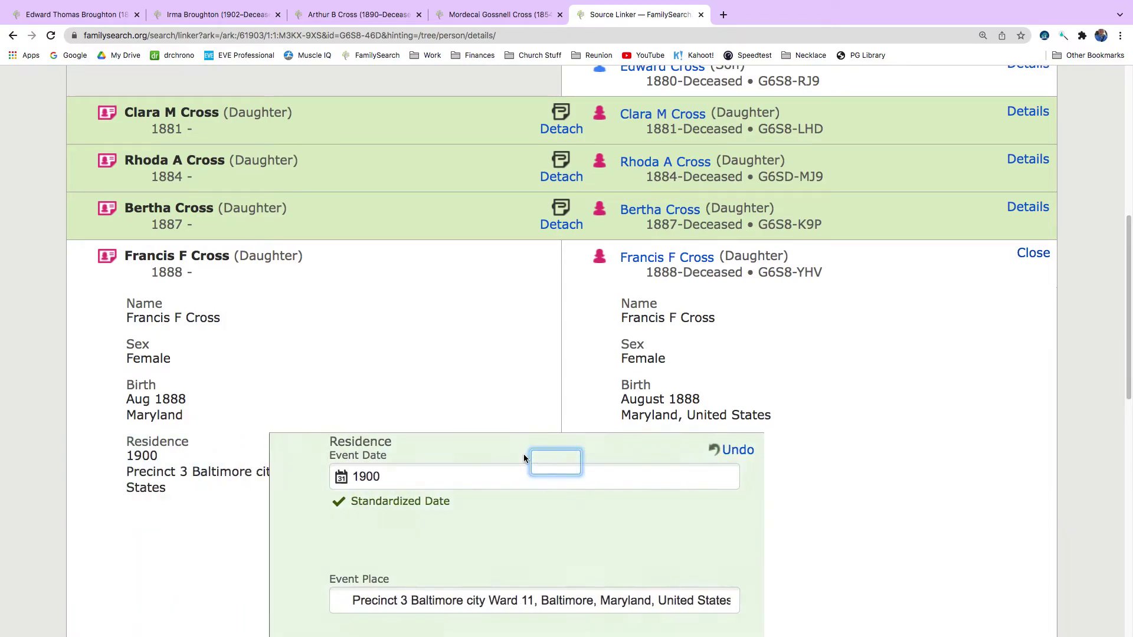
scroll(524, 459, down, 4)
click(944, 520)
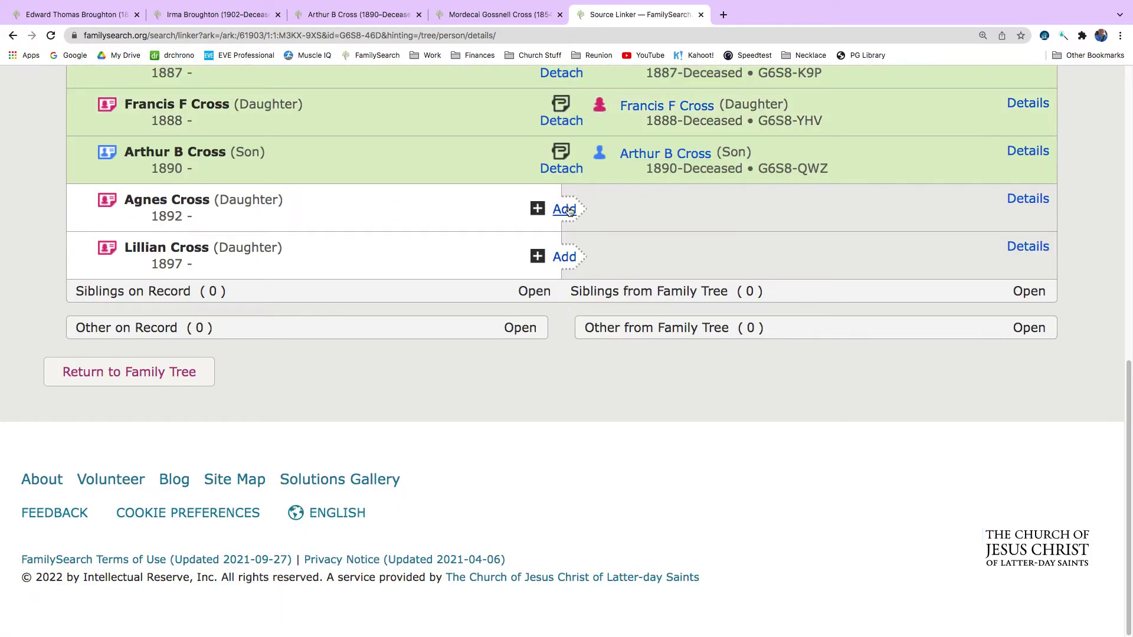
- Create the daughter born in 1892 from the 1900 census, add her 1900 residence and attach the record to her
click(563, 210)
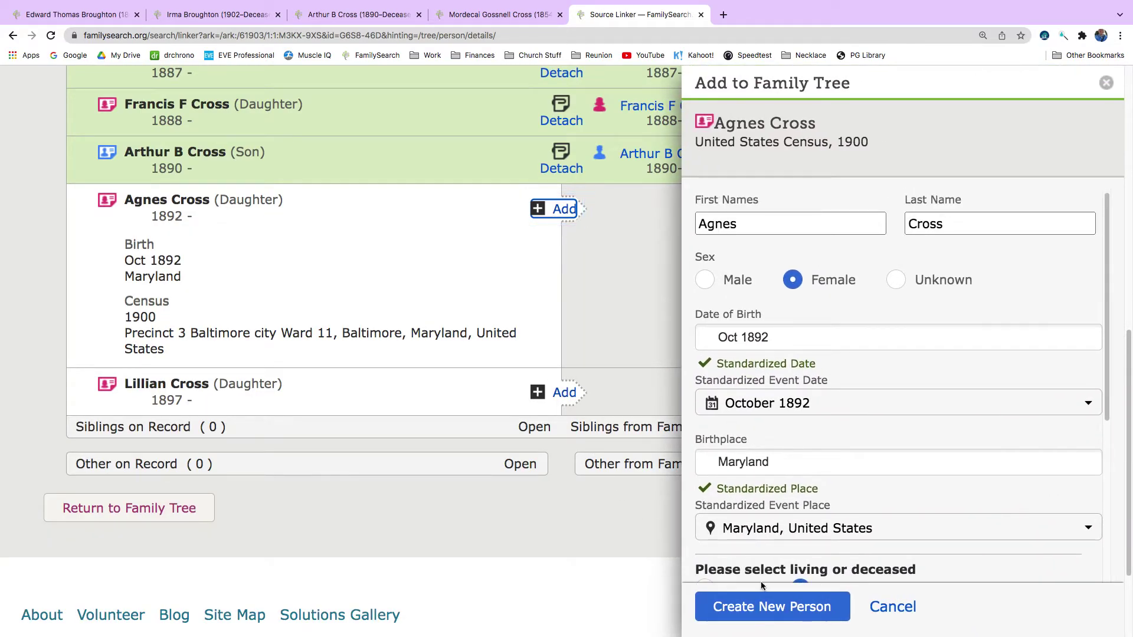
click(764, 606)
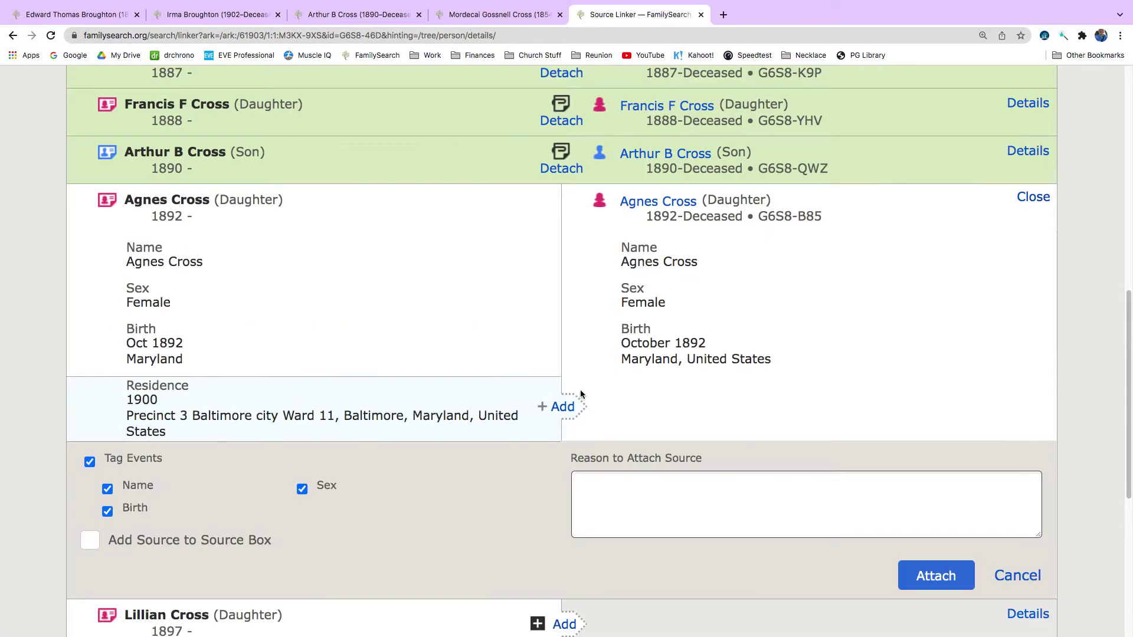
click(568, 409)
scroll(491, 358, down, 4)
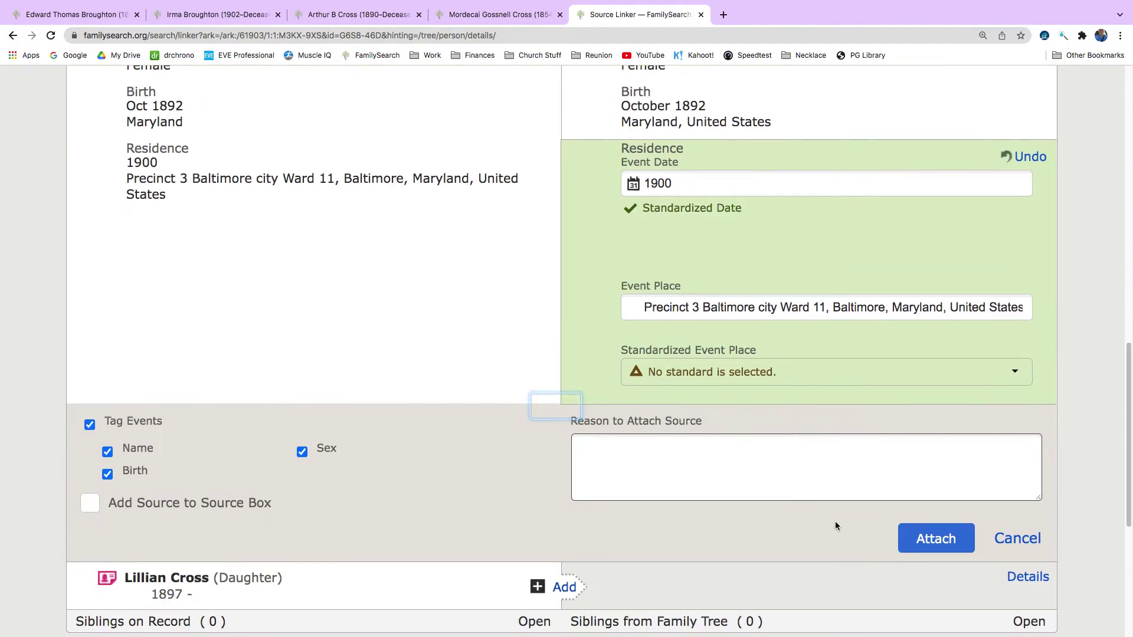
click(926, 547)
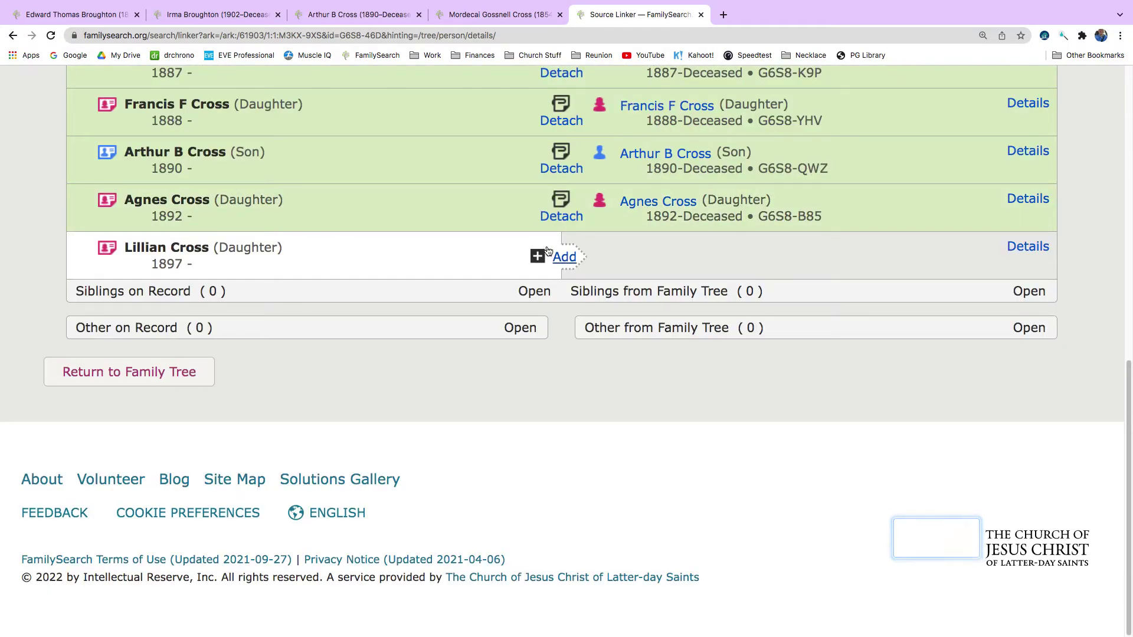
- Create the youngest daughter, born in 1897, from the 1900 census, add her 1900 residence and attach the record to her
click(568, 256)
scroll(466, 273, down, 1)
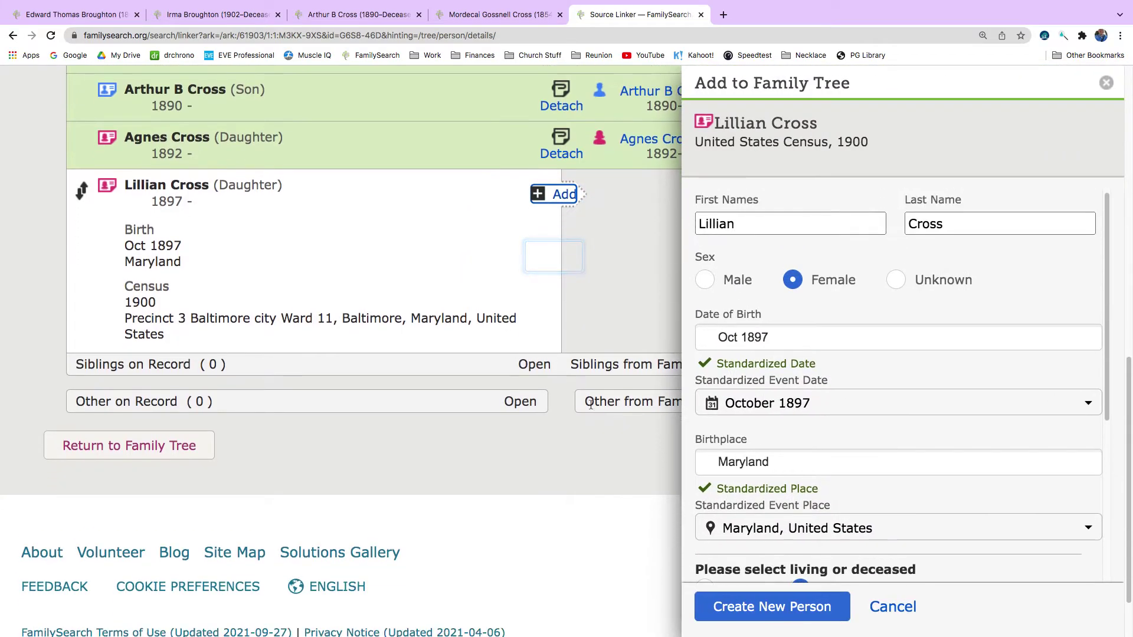
click(752, 611)
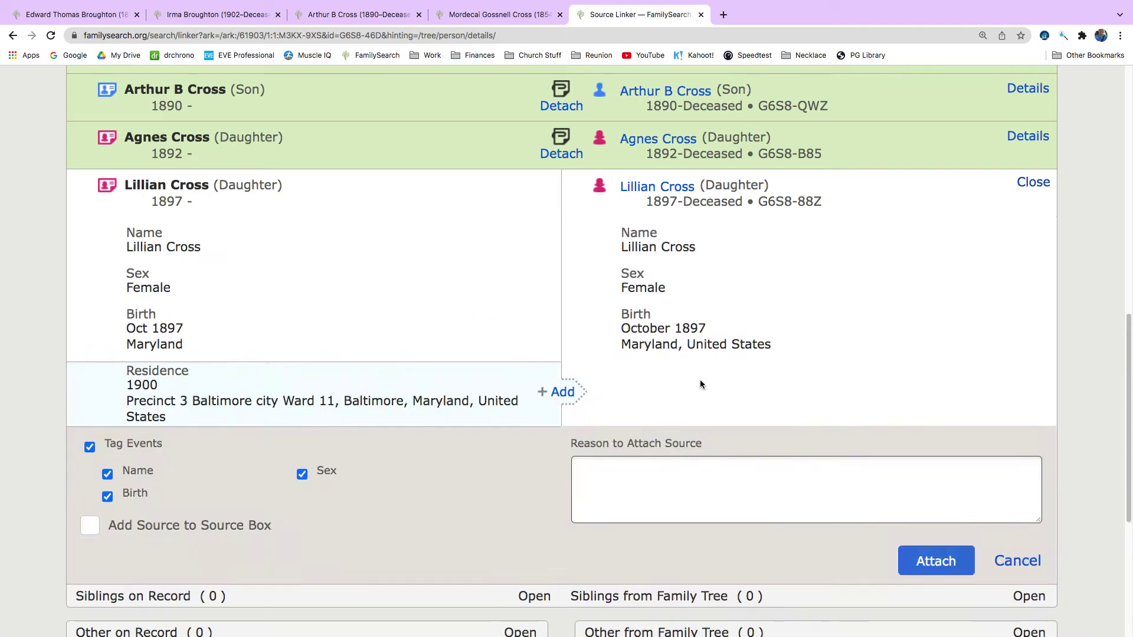
click(557, 392)
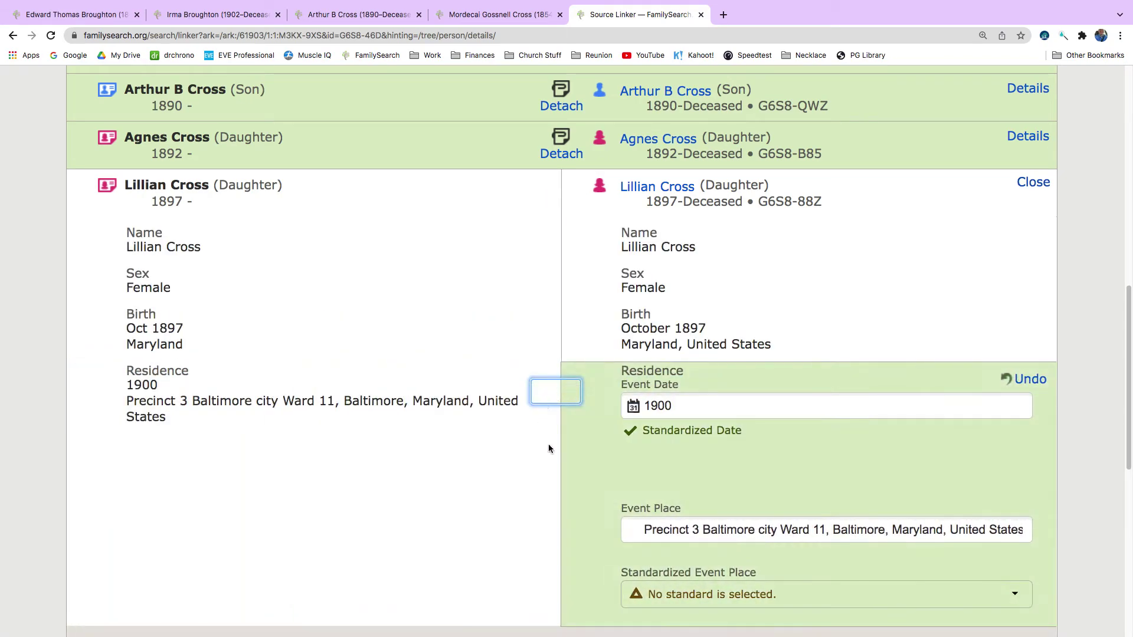
scroll(547, 449, down, 2)
scroll(547, 460, down, 3)
click(935, 493)
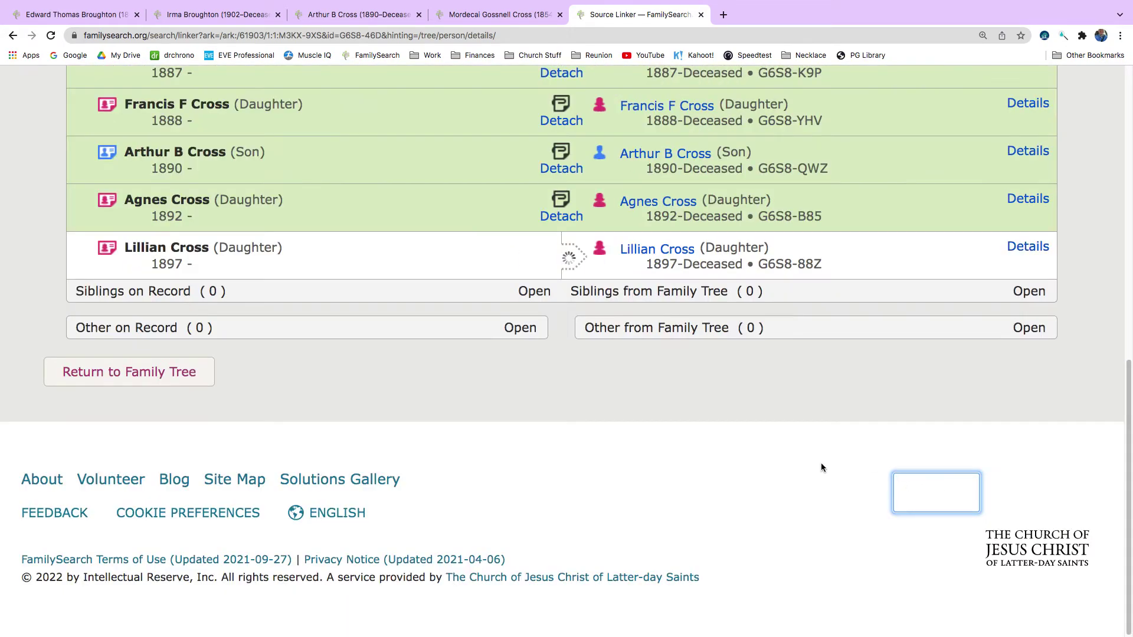
- Return to the household head's person page, close its duplicate tab and open his United States Census, 1910 hint for review and attachment
scroll(820, 463, up, 7)
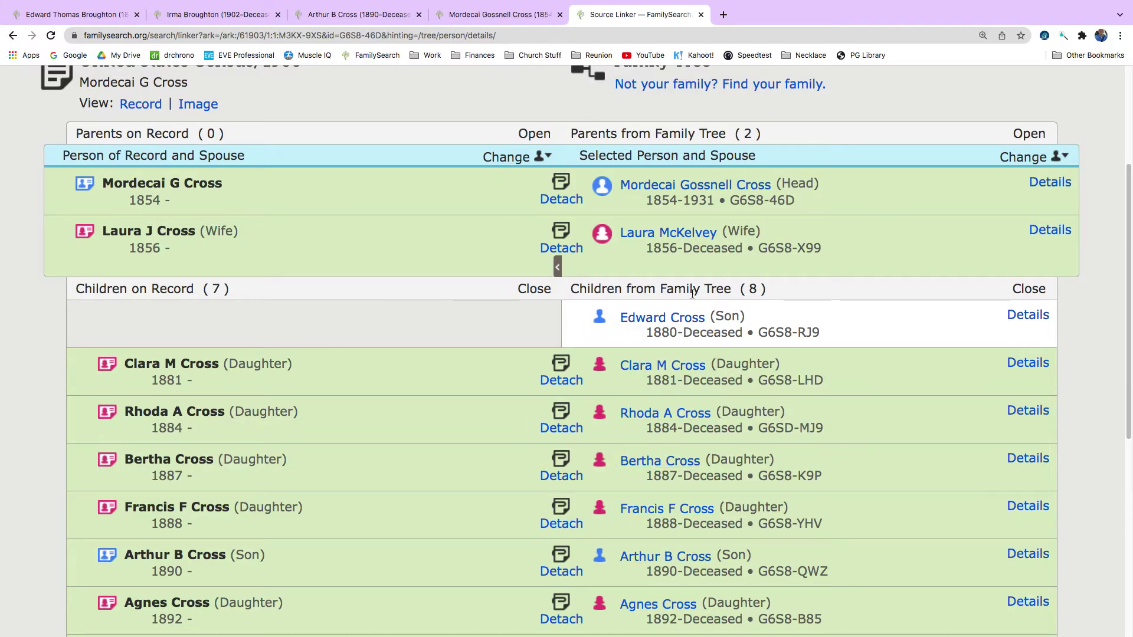
click(688, 187)
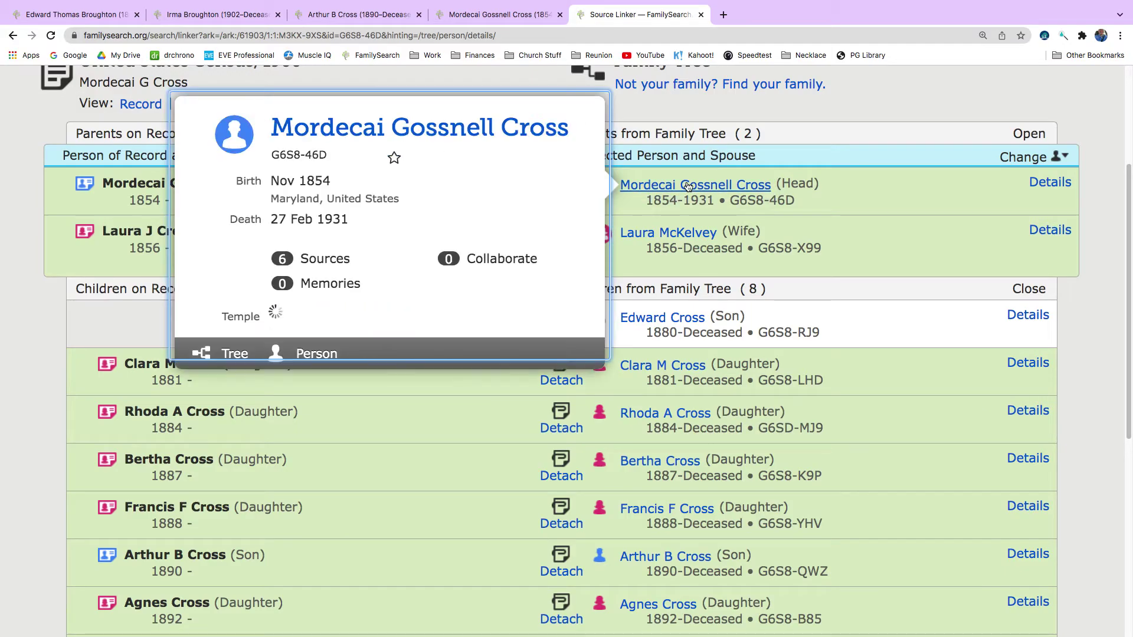
click(317, 354)
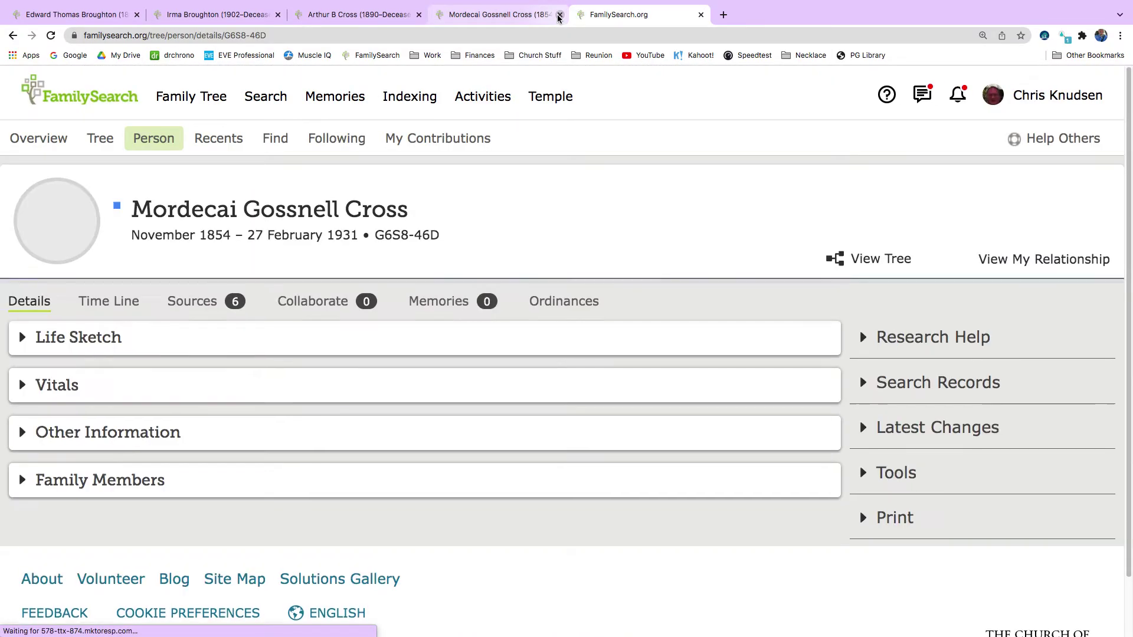
click(558, 16)
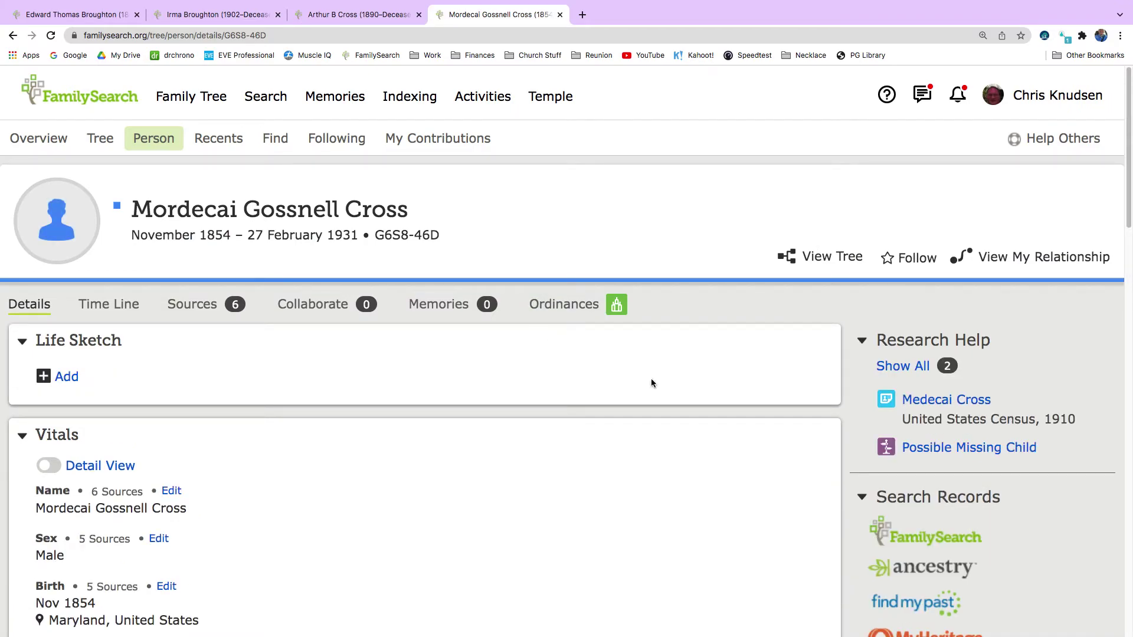
click(947, 396)
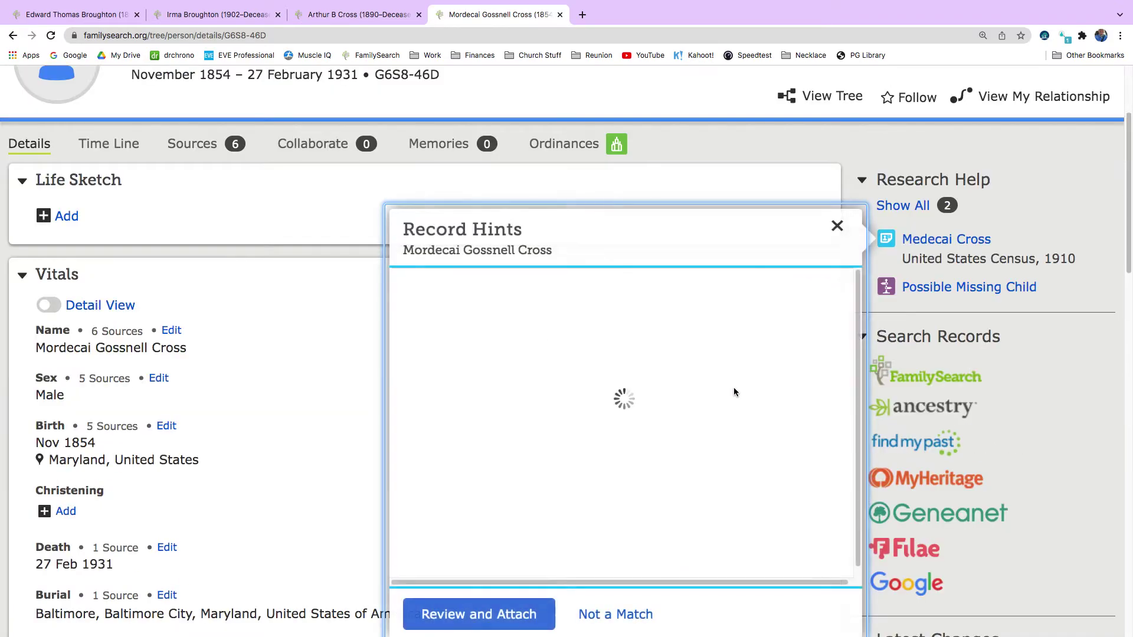
click(478, 614)
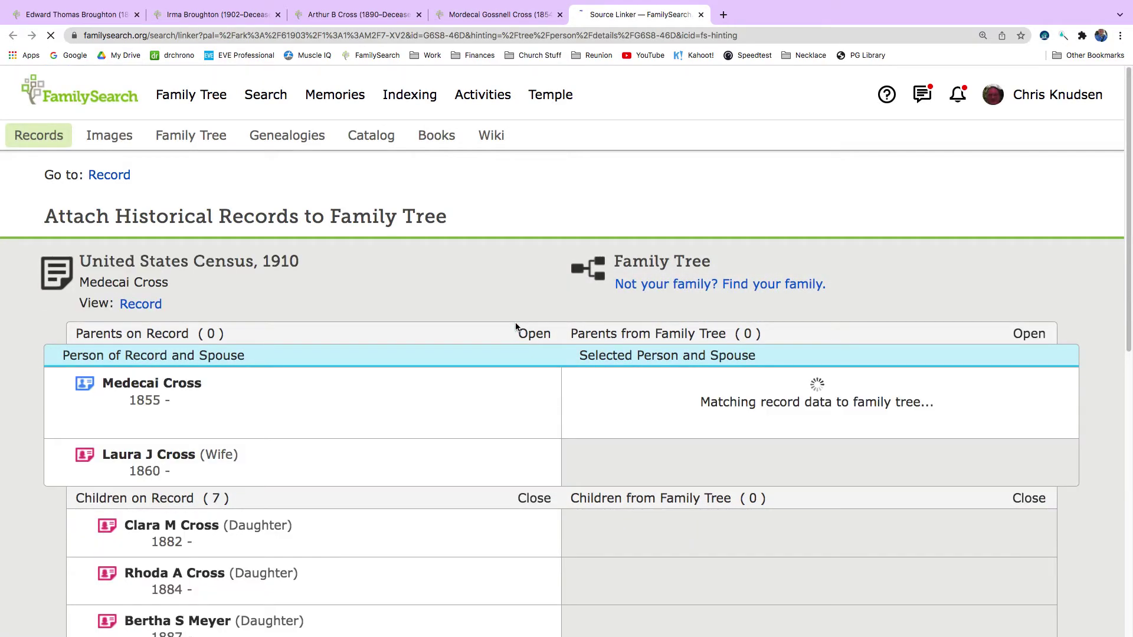
- Add the 1910 Baltimore Ward 12 residence to the household head and attach the 1910 census to him
scroll(515, 328, down, 2)
click(542, 335)
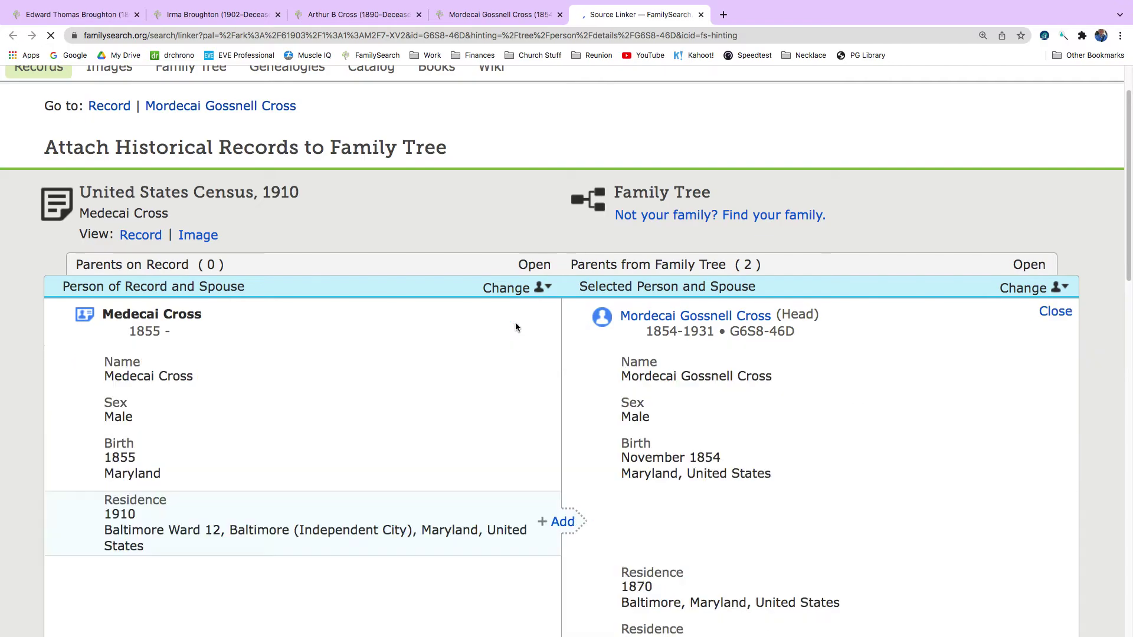
scroll(558, 355, down, 3)
click(557, 451)
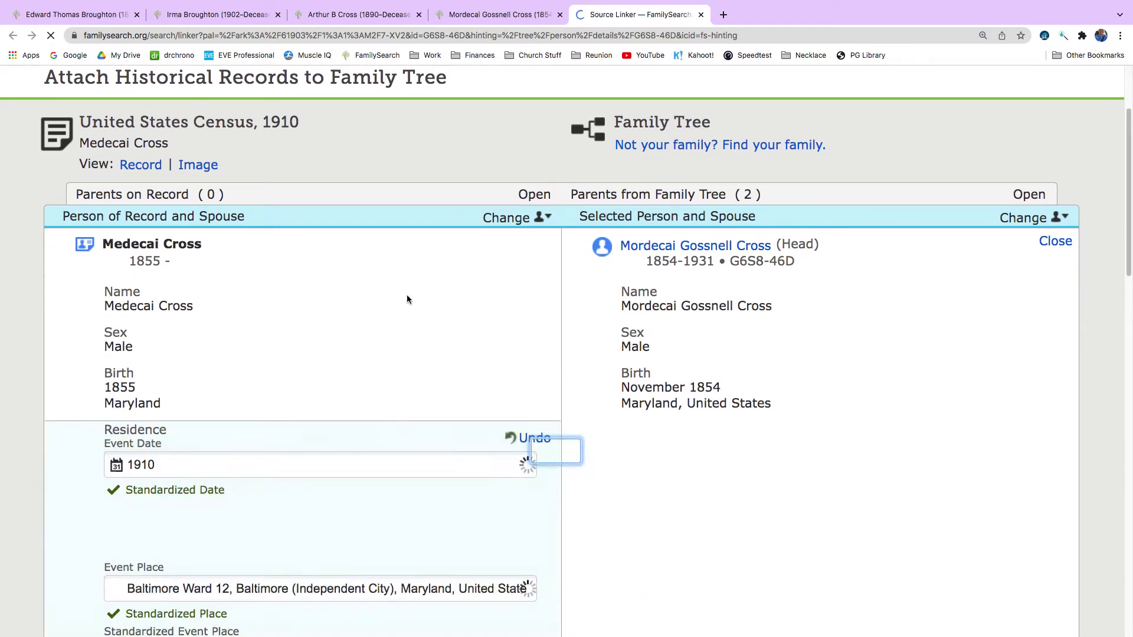
scroll(407, 299, down, 4)
scroll(407, 299, down, 5)
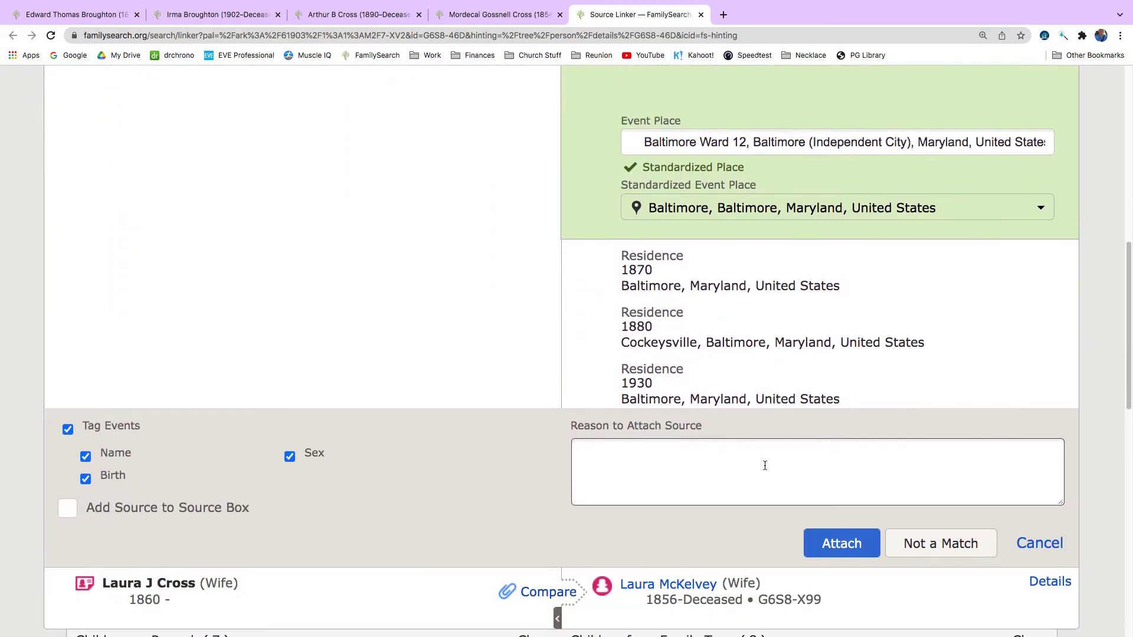
scroll(600, 408, down, 10)
- Compare the wife with the 1910 census, add her 1910 Baltimore Ward 12 residence and attach the record to her
scroll(601, 407, up, 3)
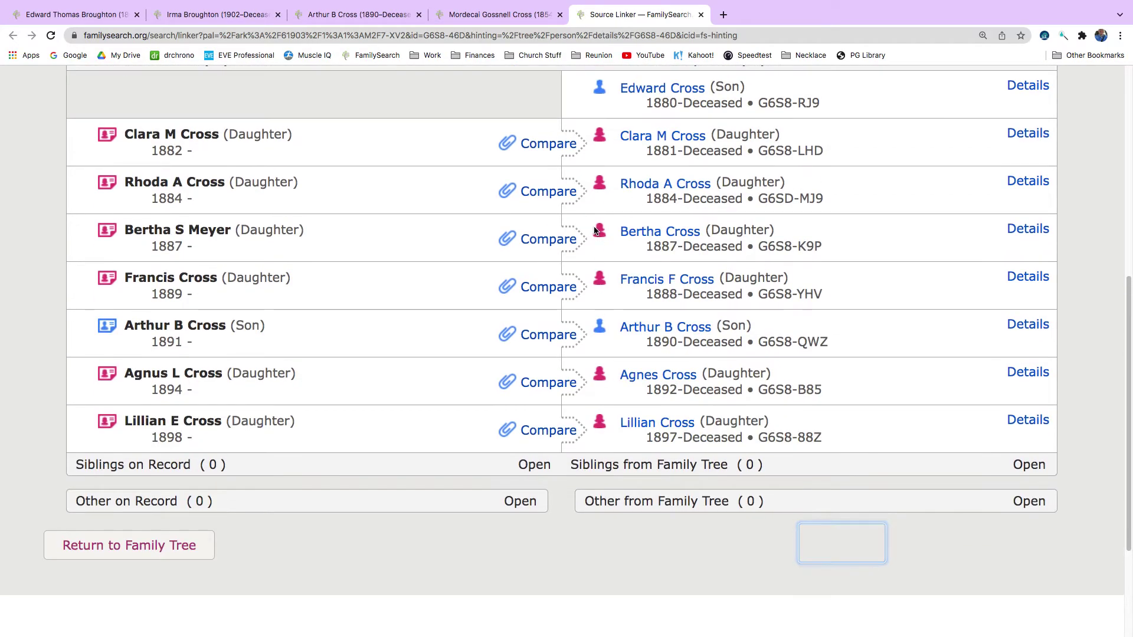
scroll(593, 230, up, 4)
click(561, 257)
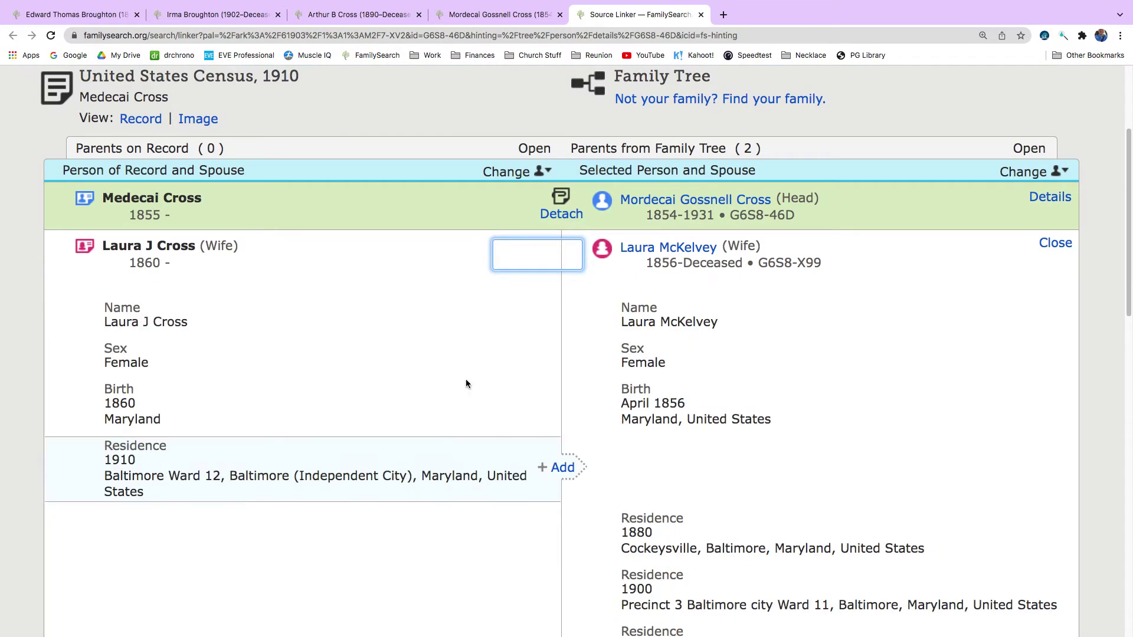
scroll(508, 389, down, 2)
click(565, 398)
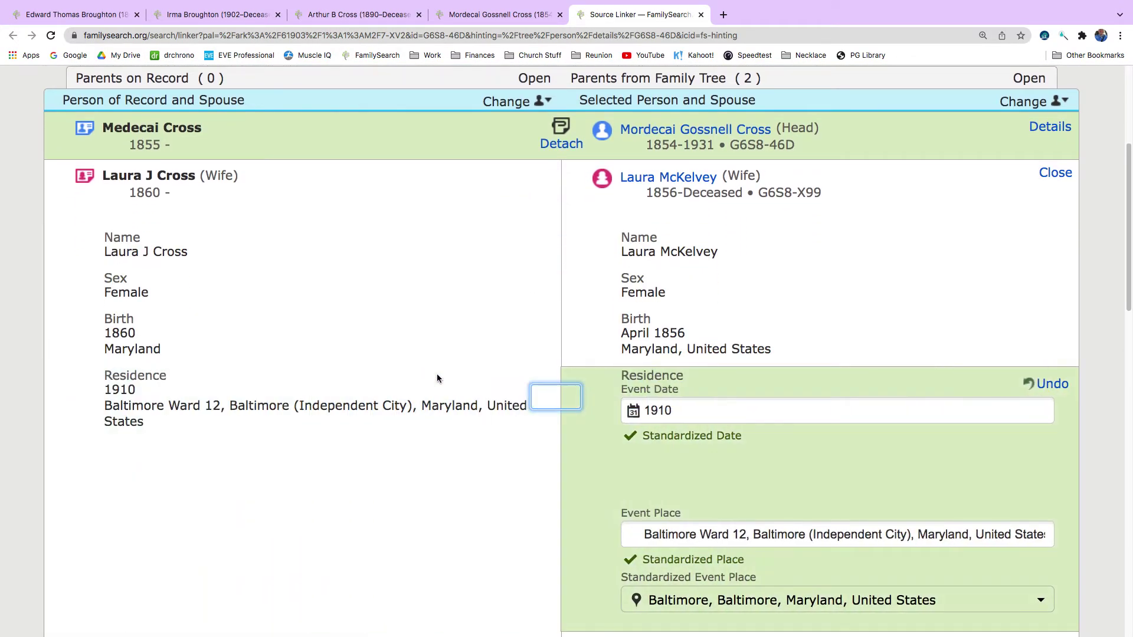
scroll(437, 374, down, 7)
click(958, 536)
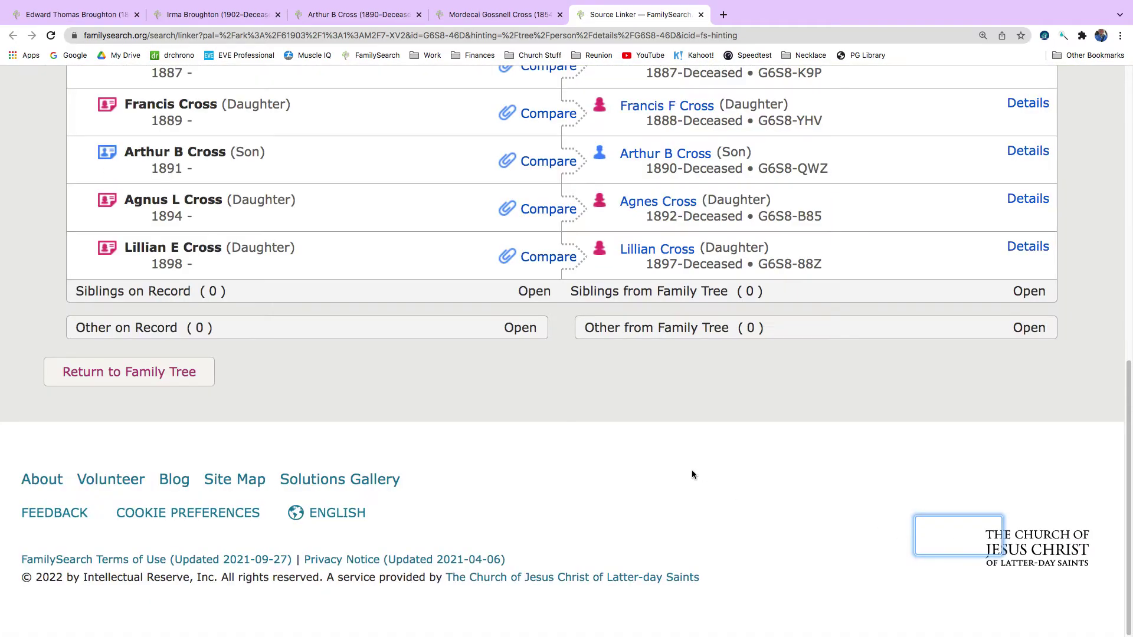
- Add the 1910 residence to the eldest daughter, listed as born in 1882, and attach the 1910 census to her
scroll(691, 469, up, 6)
click(550, 334)
click(561, 525)
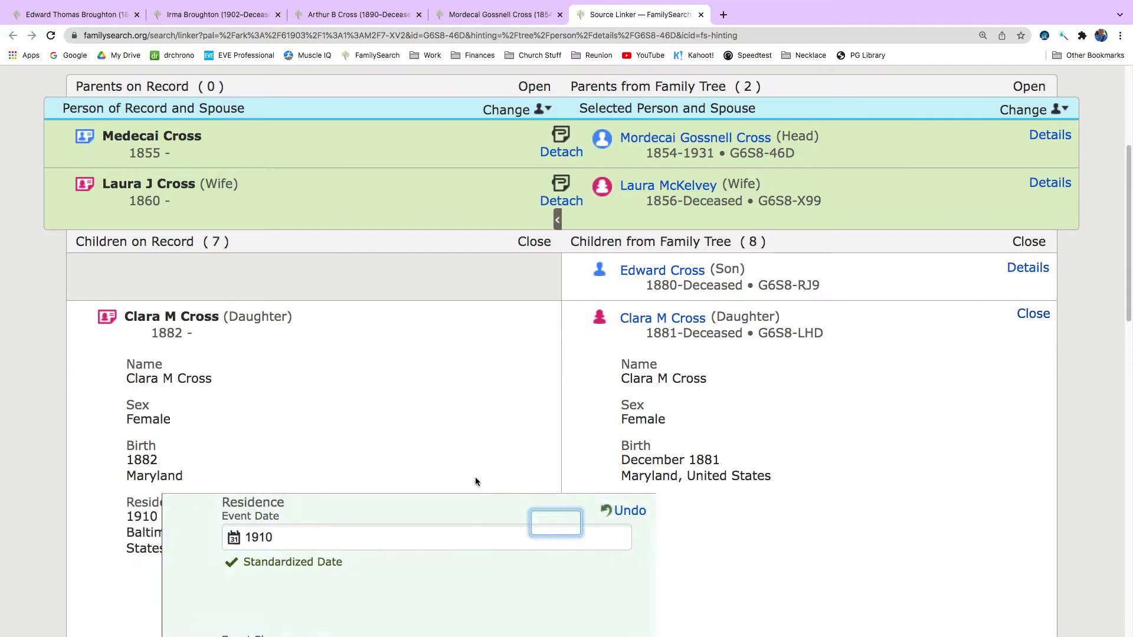
scroll(450, 455, down, 5)
scroll(801, 523, down, 2)
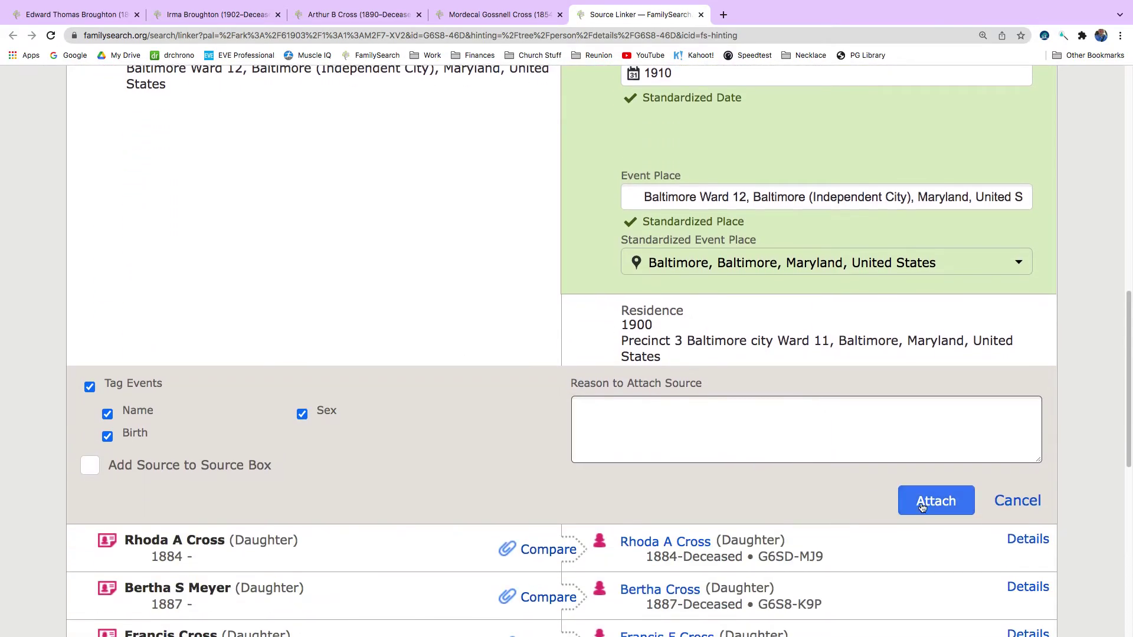
click(929, 504)
- Add the 1910 residence to the daughter born in 1884 and attach the 1910 census to her
scroll(785, 491, up, 4)
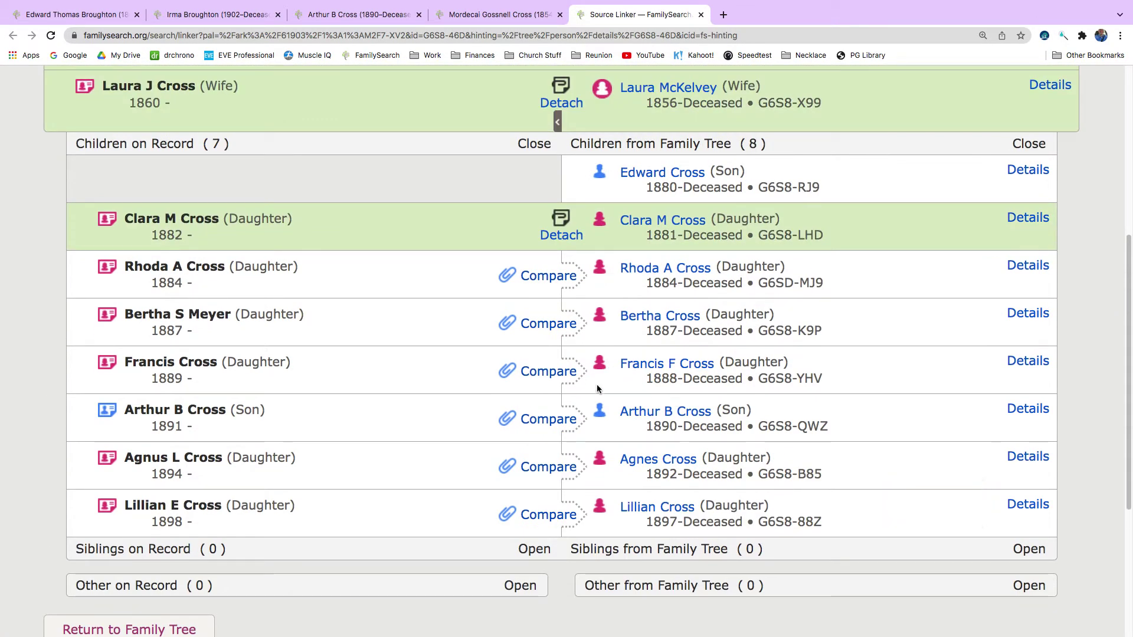
click(548, 287)
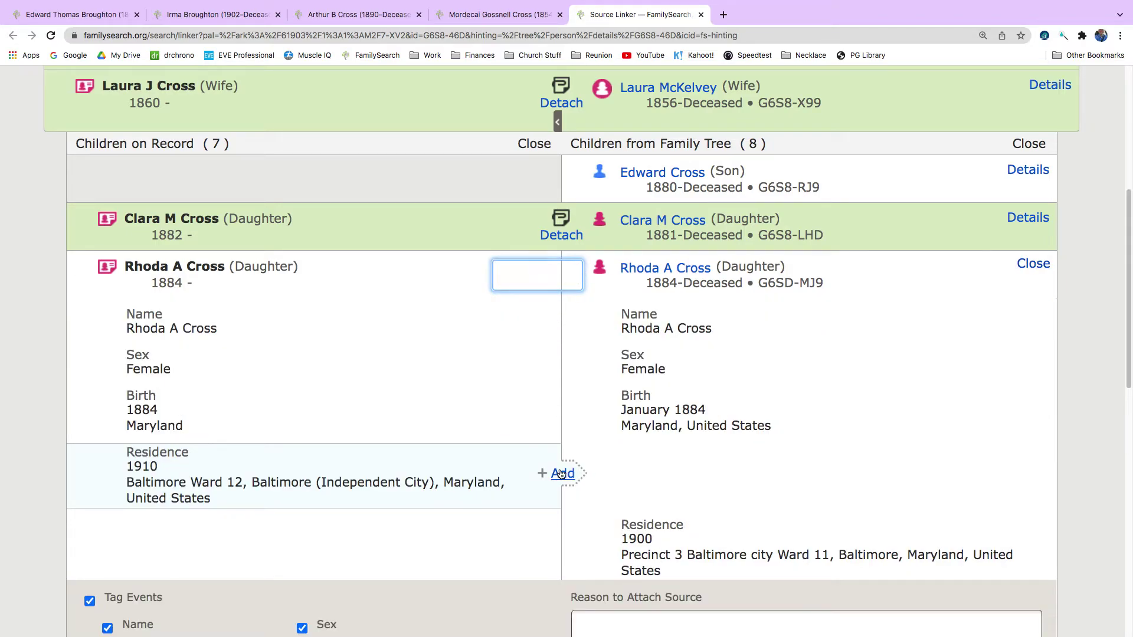
click(561, 474)
scroll(480, 426, down, 3)
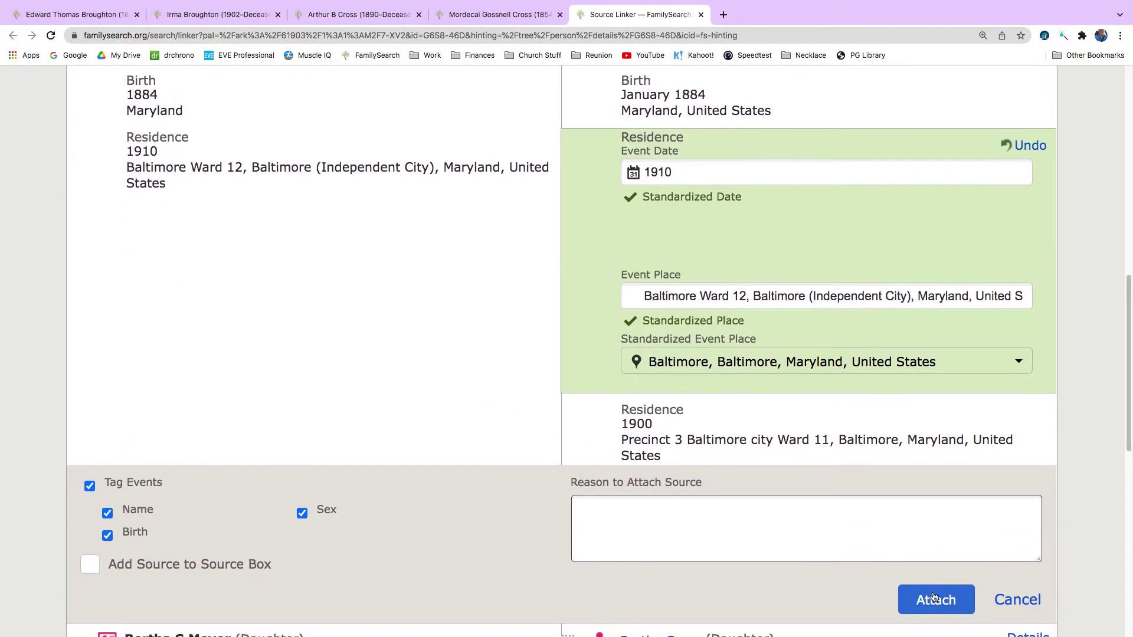
click(934, 599)
- Add the 1910 residence to the daughter born in 1887 and attach the 1910 census to her
scroll(806, 560, up, 2)
click(569, 233)
click(562, 421)
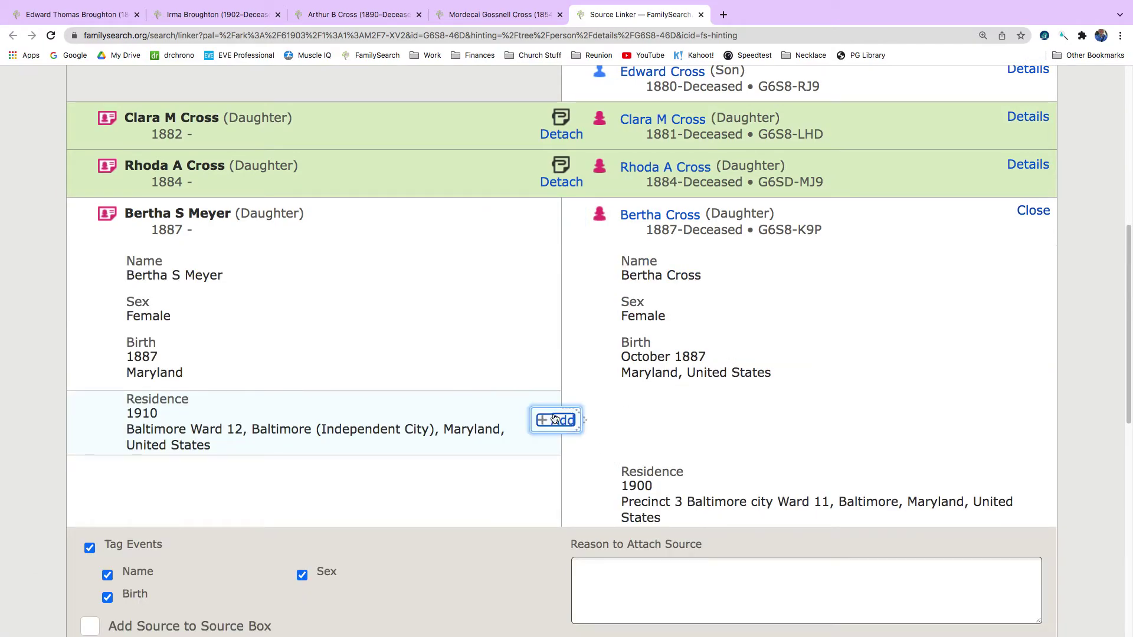
scroll(431, 380, down, 5)
click(936, 557)
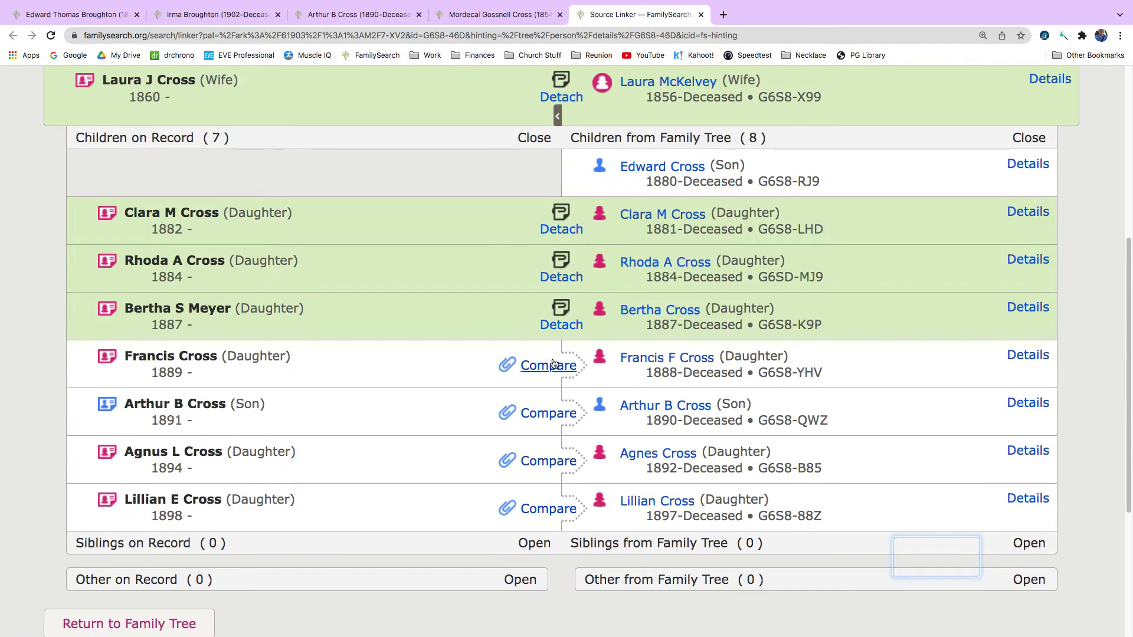
- Add the 1910 residence to the daughter listed as born in 1889 and attach the 1910 census to her
click(553, 364)
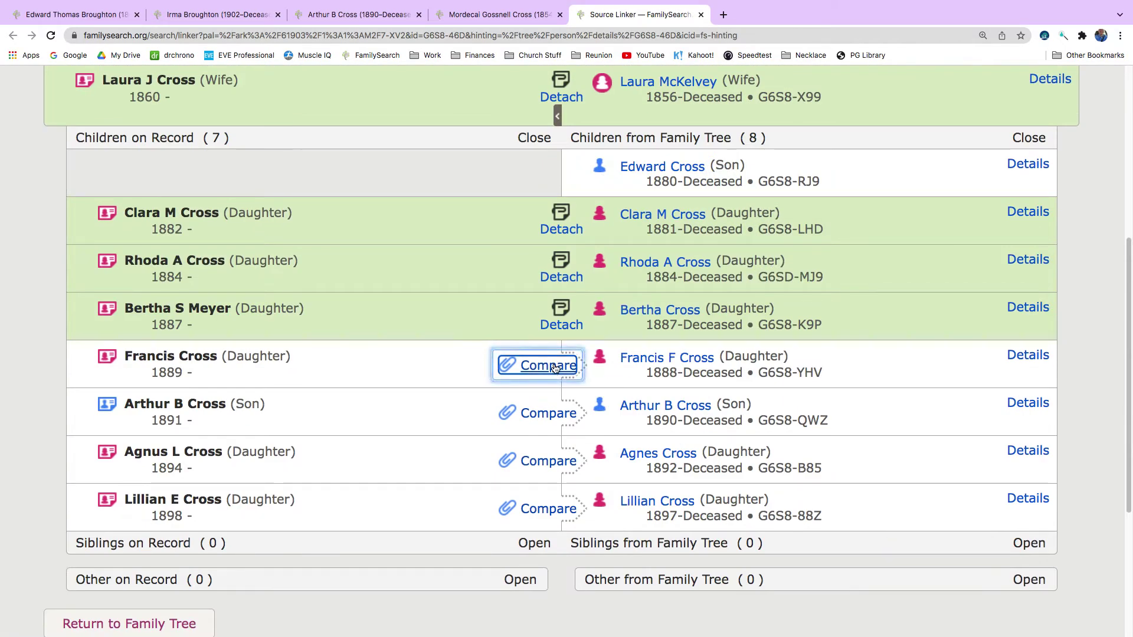
click(561, 563)
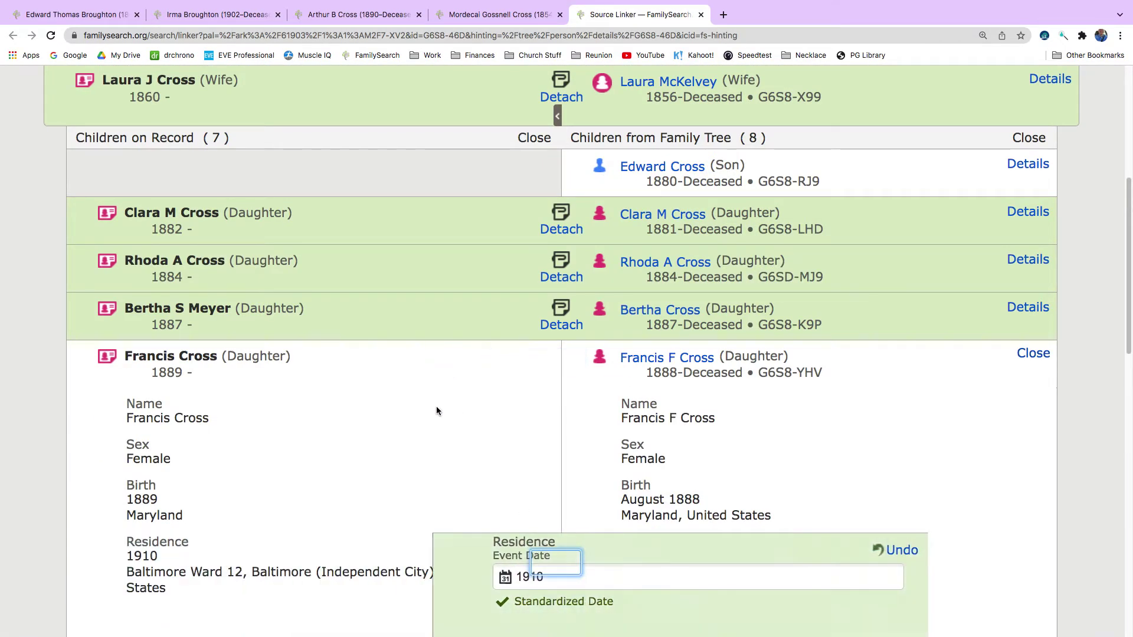
scroll(434, 409, down, 5)
scroll(459, 419, down, 1)
scroll(710, 442, down, 3)
click(936, 495)
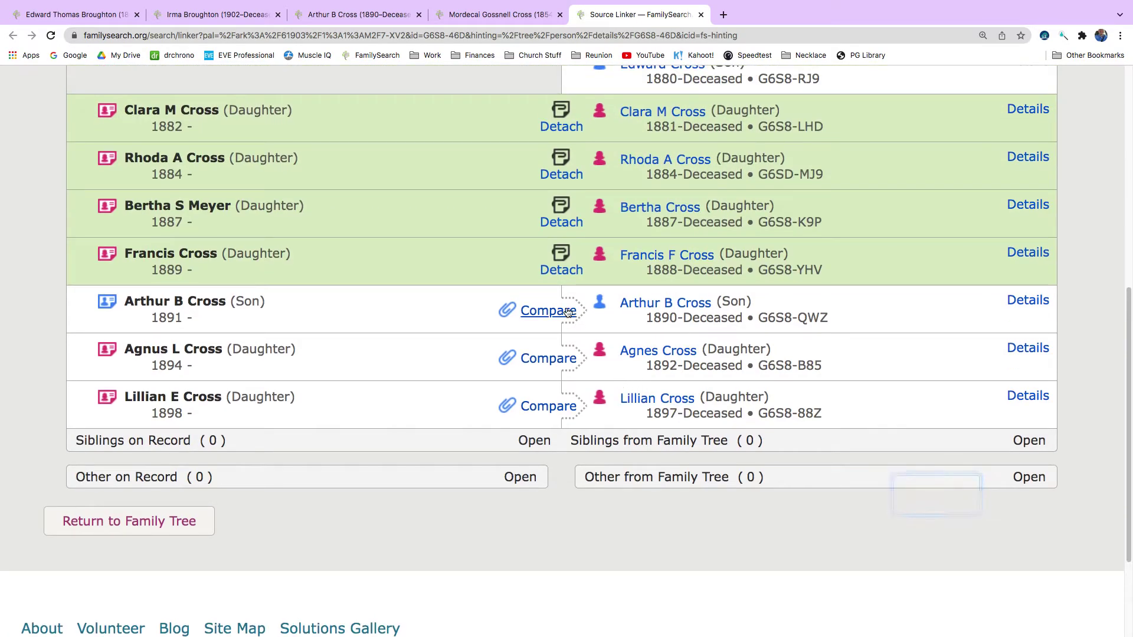
- Add the 1910 residence to the son listed as born in 1891 and attach the 1910 census to him
click(548, 311)
key(Tab)
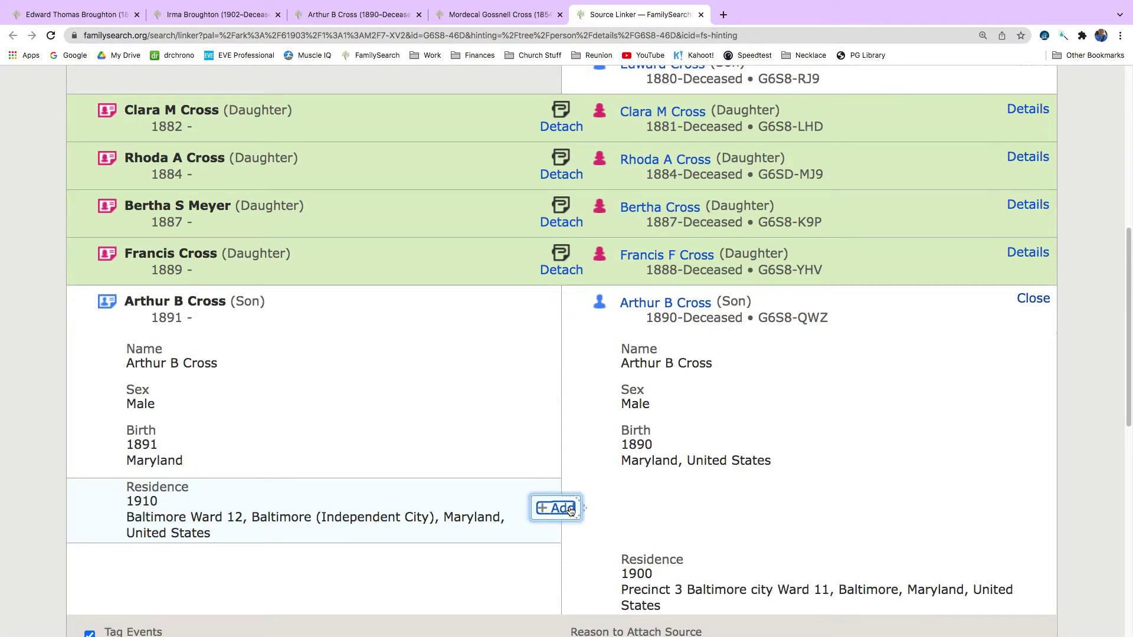
key(Return)
scroll(454, 397, down, 5)
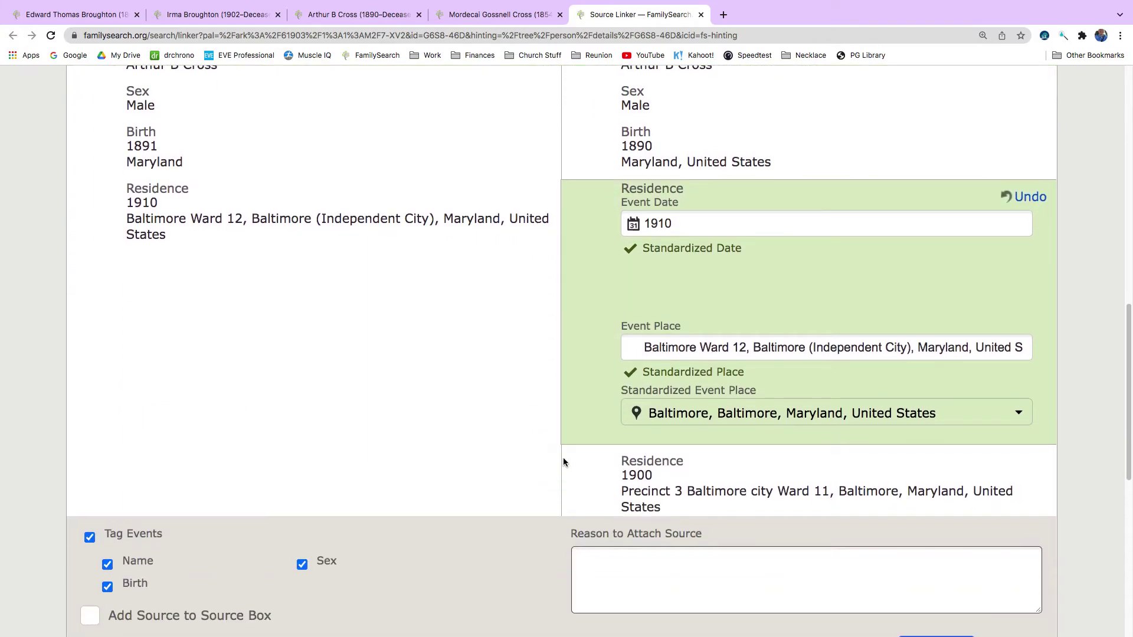
scroll(563, 458, down, 3)
click(934, 503)
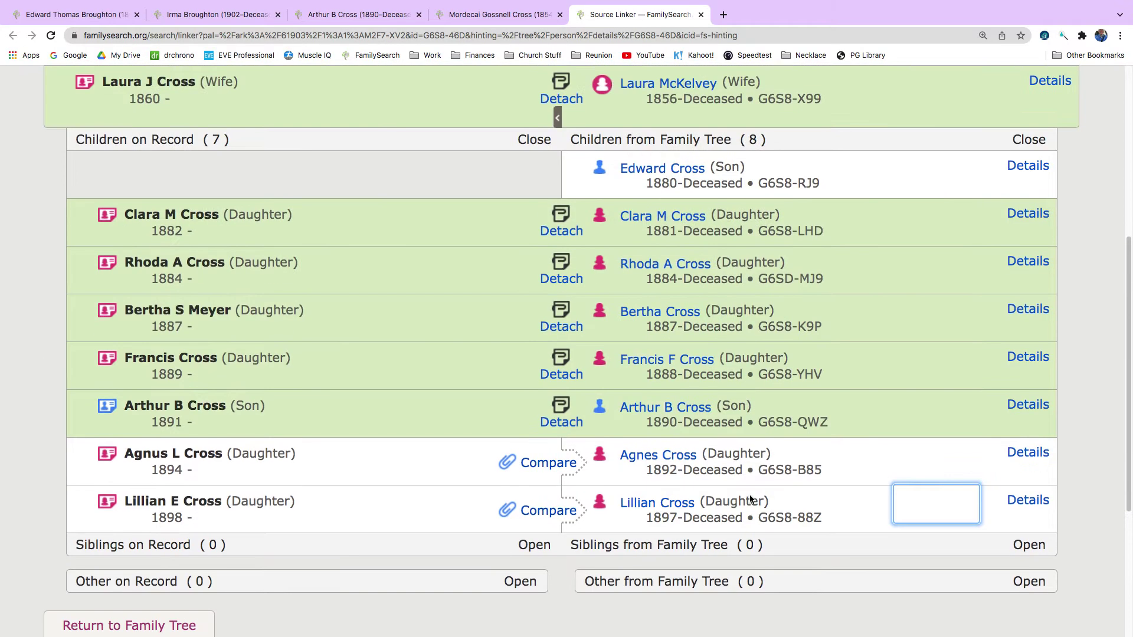
- Add the 1910 residence to the daughter listed as born in 1894 and attach the 1910 census to her
click(562, 464)
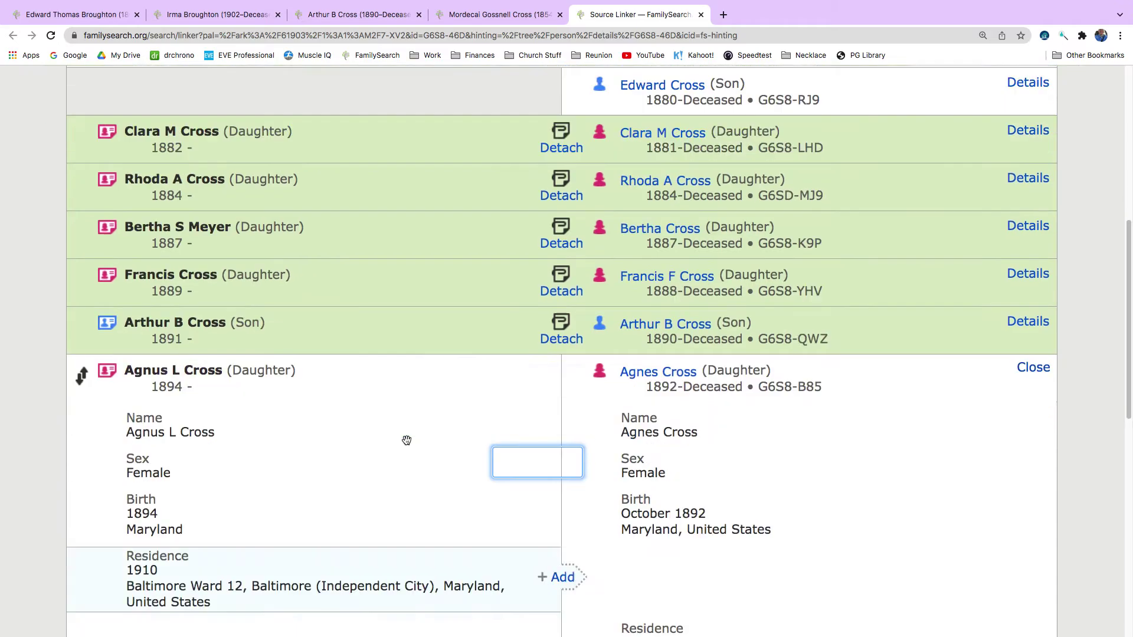
scroll(405, 443, down, 5)
click(571, 364)
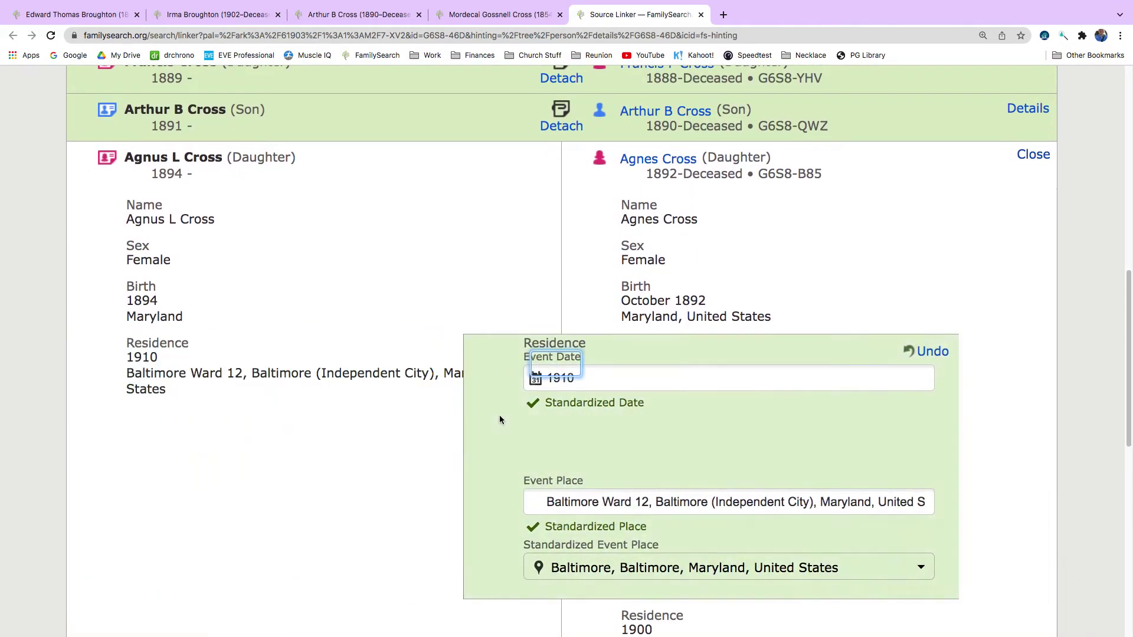
scroll(499, 415, down, 4)
click(896, 564)
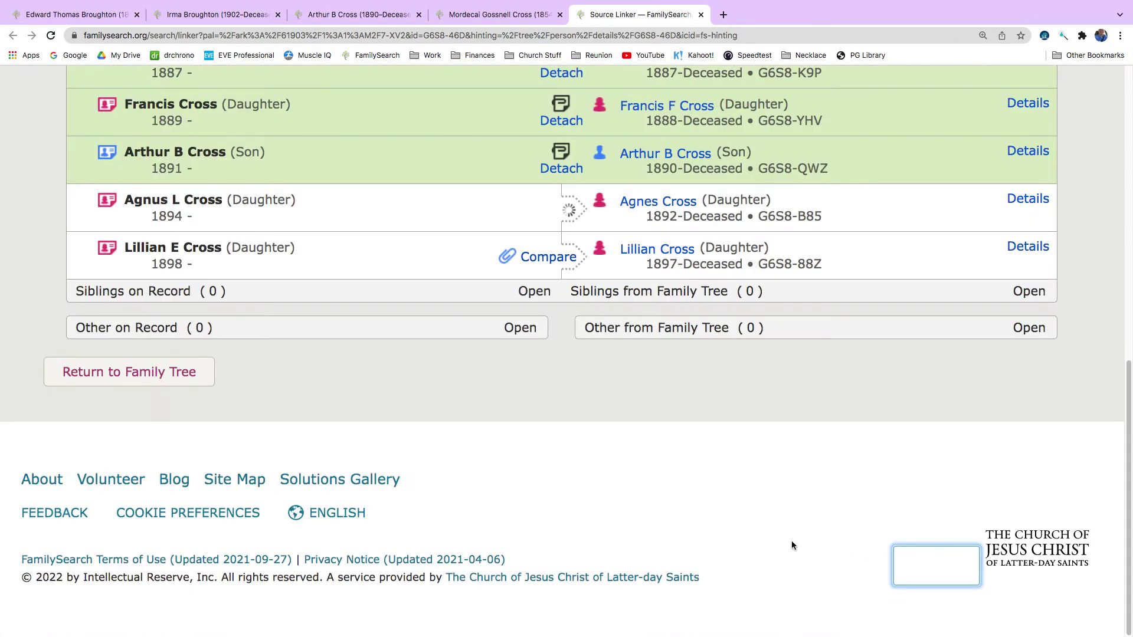
- Add the 1910 residence to the youngest daughter, listed as born in 1898, attach the 1910 census to her and close the source linker
click(540, 258)
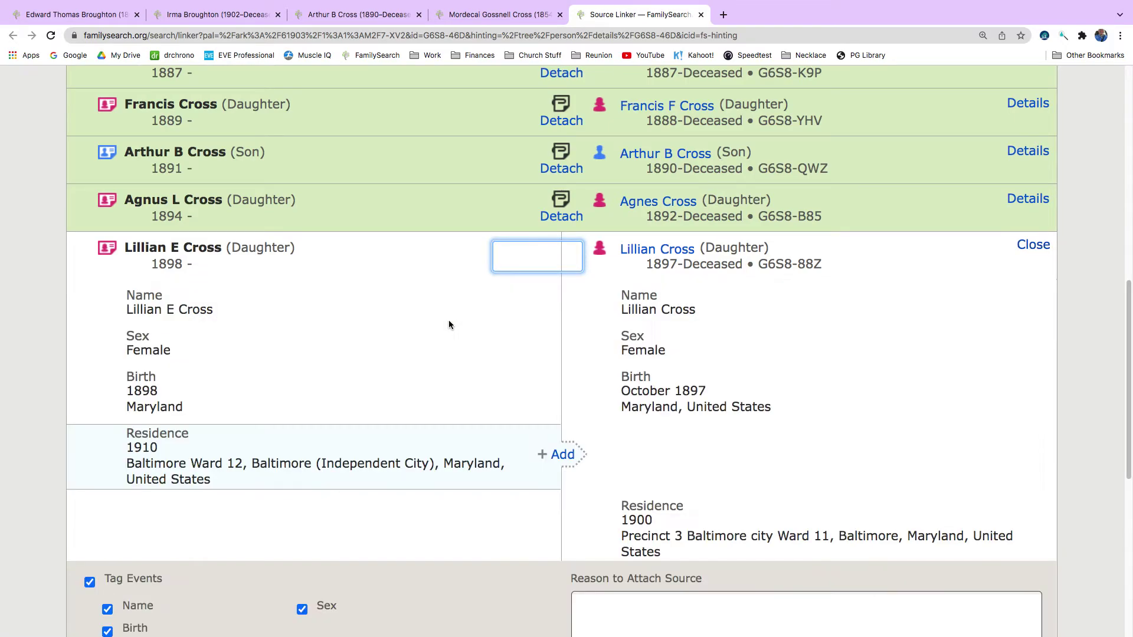
scroll(449, 323, down, 3)
click(556, 309)
scroll(487, 391, down, 5)
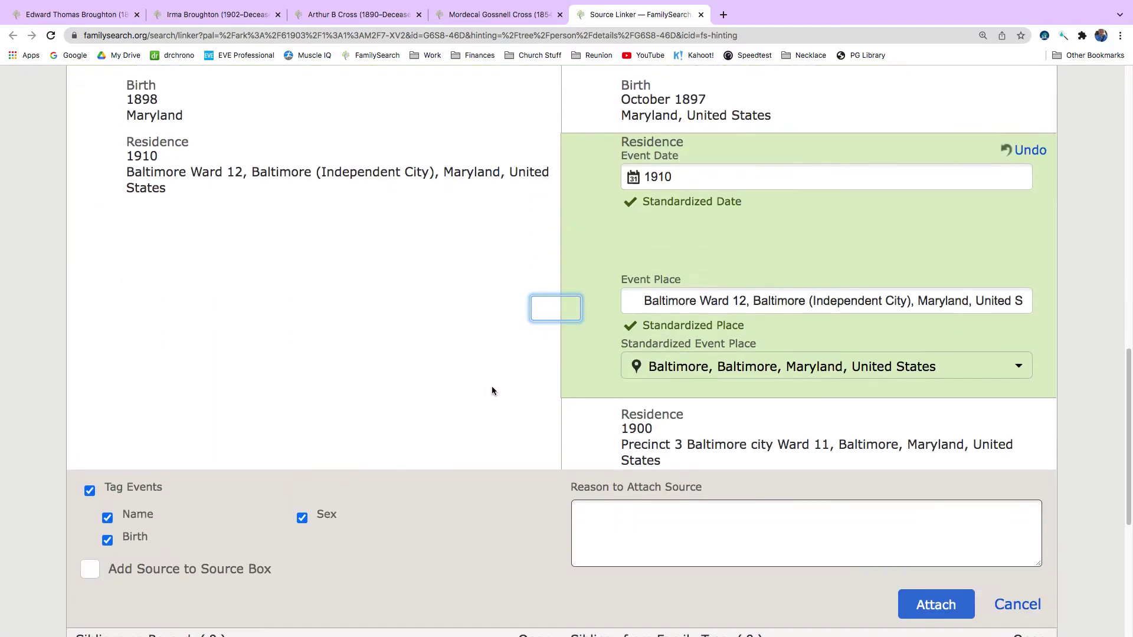
click(936, 461)
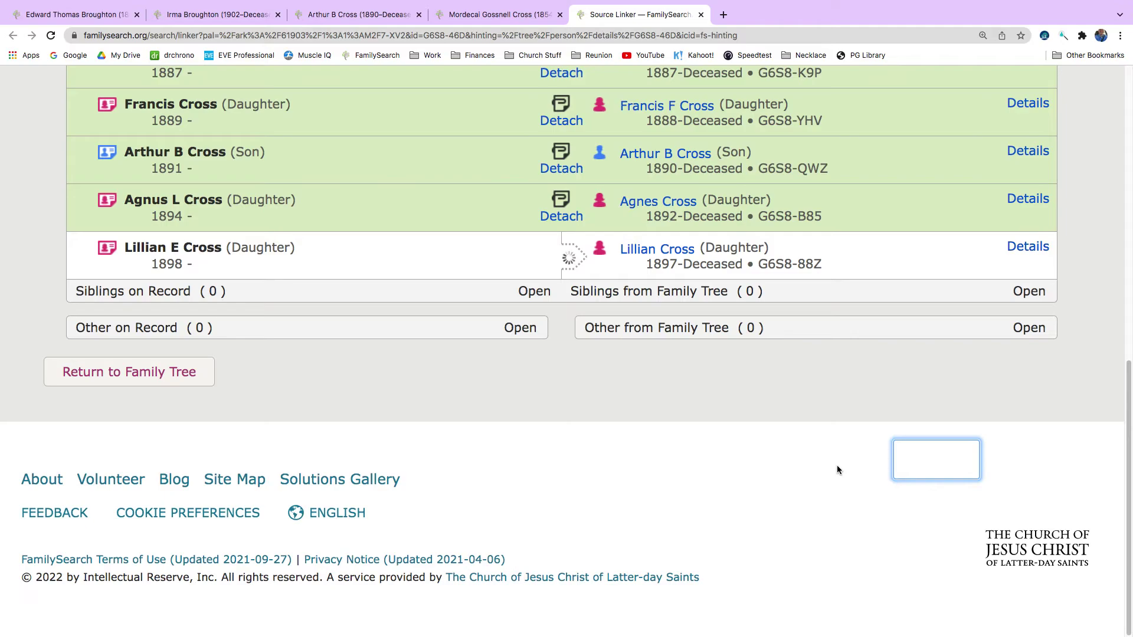
click(701, 14)
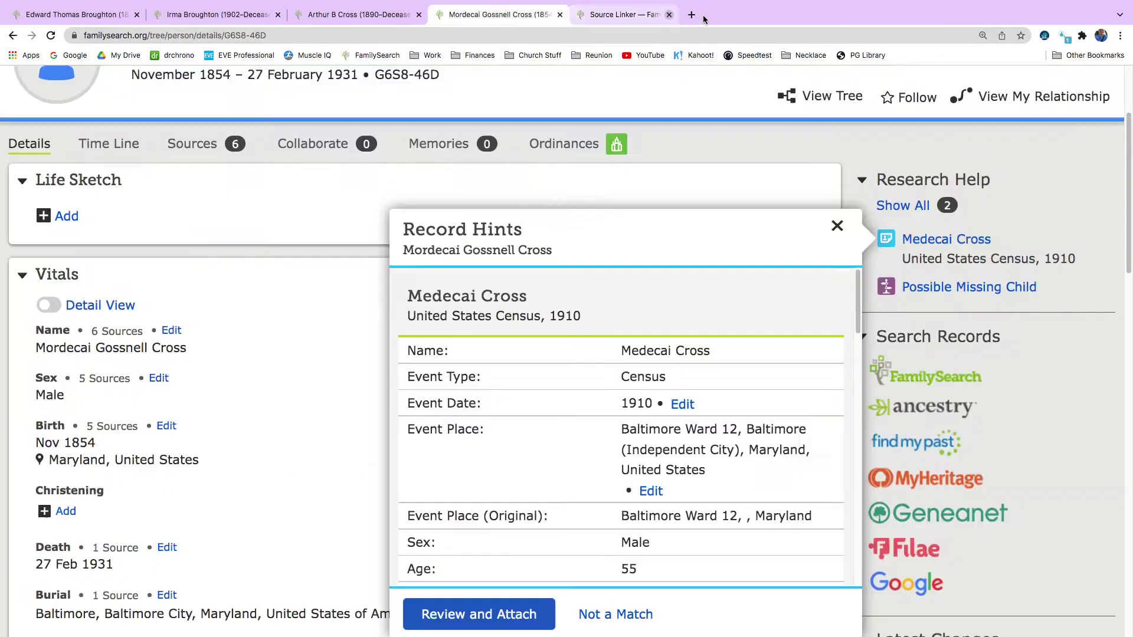
- Refresh the head of household's person page and review his vitals, residences and remaining research hints
click(50, 36)
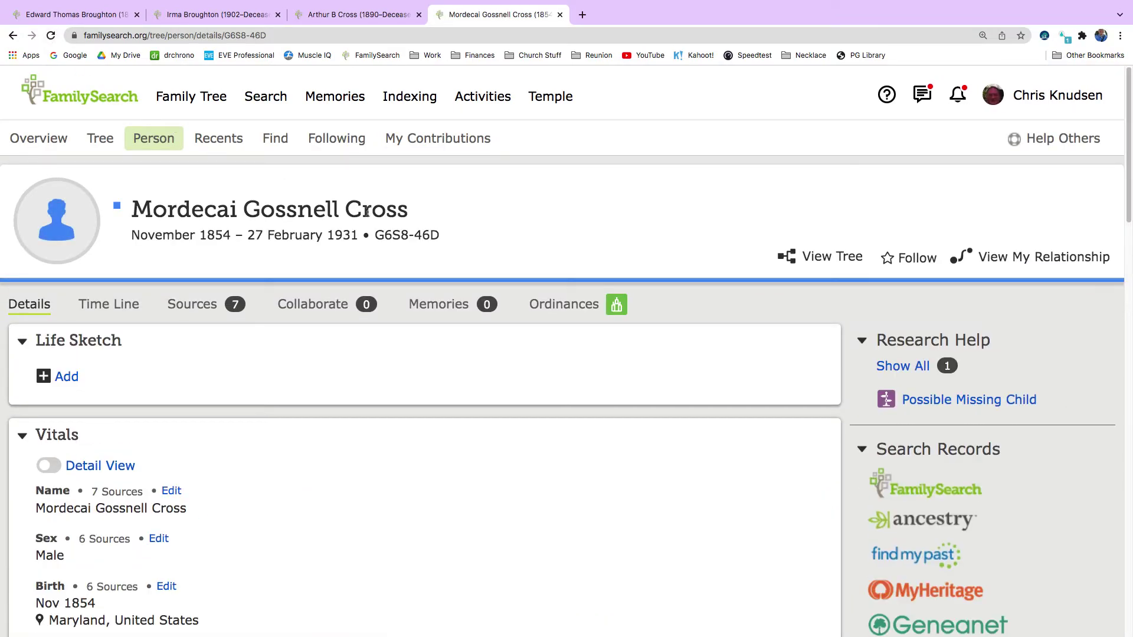
scroll(528, 297, down, 3)
scroll(528, 296, down, 3)
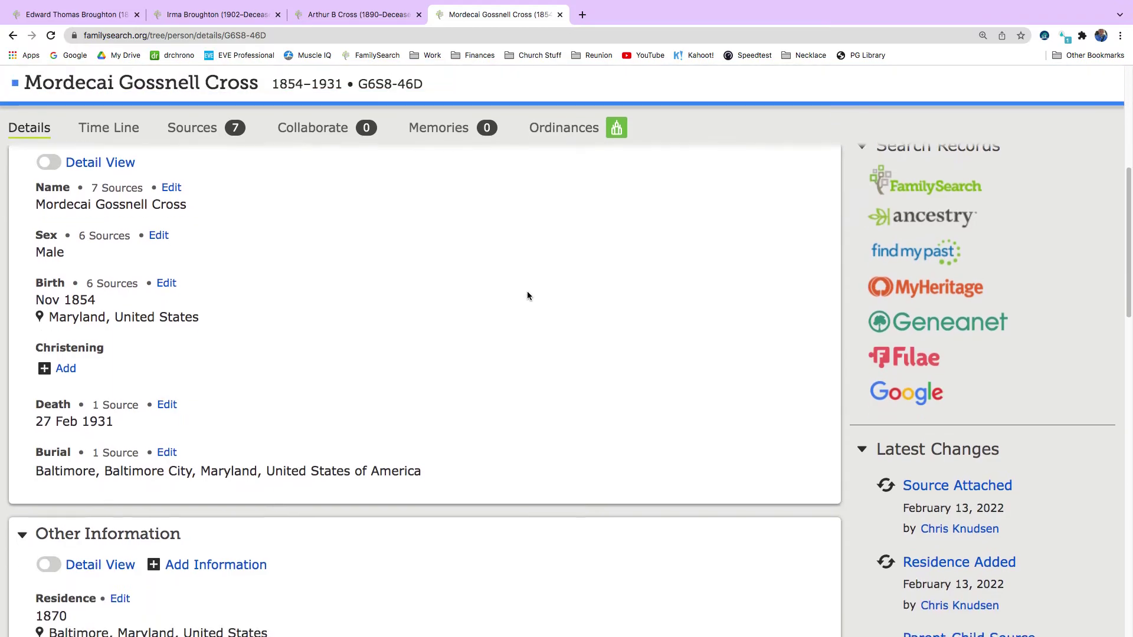
scroll(537, 291, down, 1)
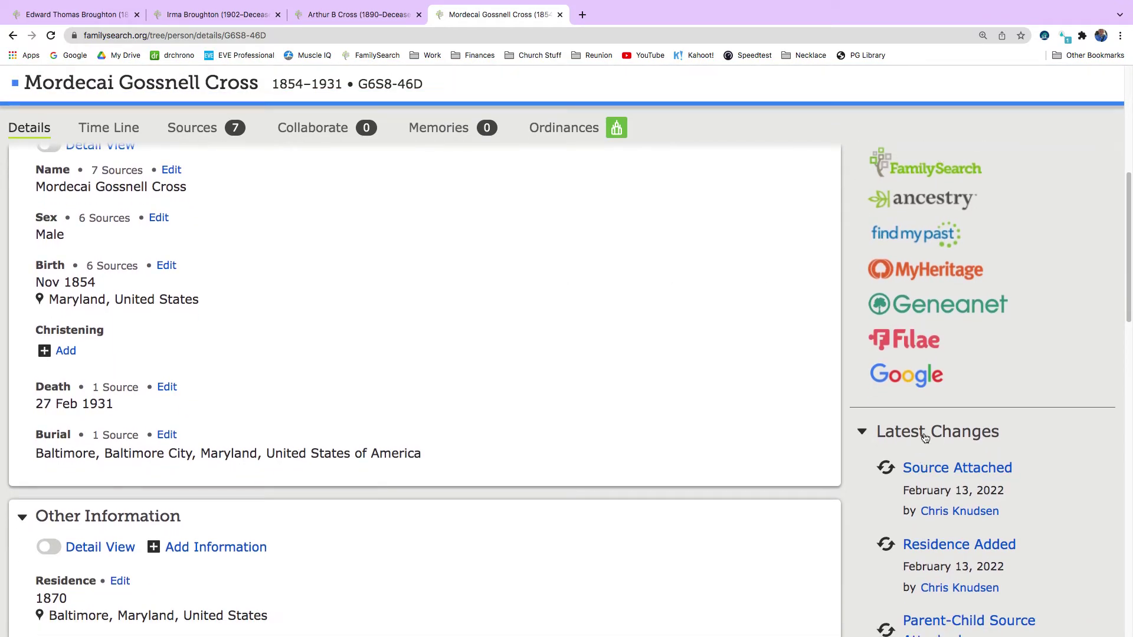
scroll(924, 436, down, 7)
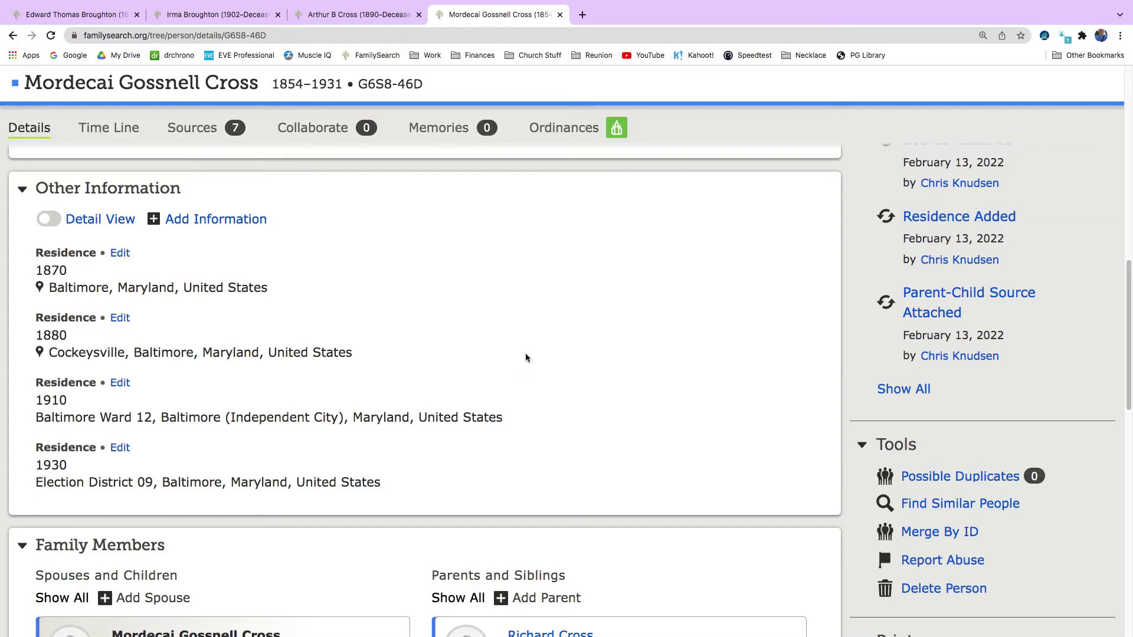
scroll(525, 356, up, 10)
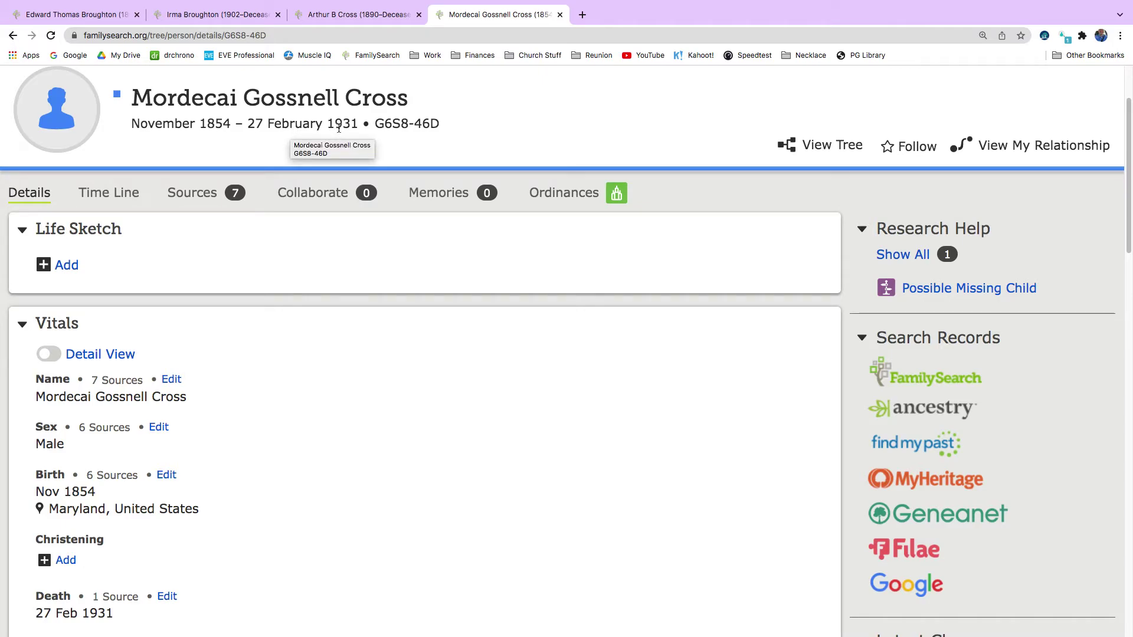
scroll(197, 335, down, 10)
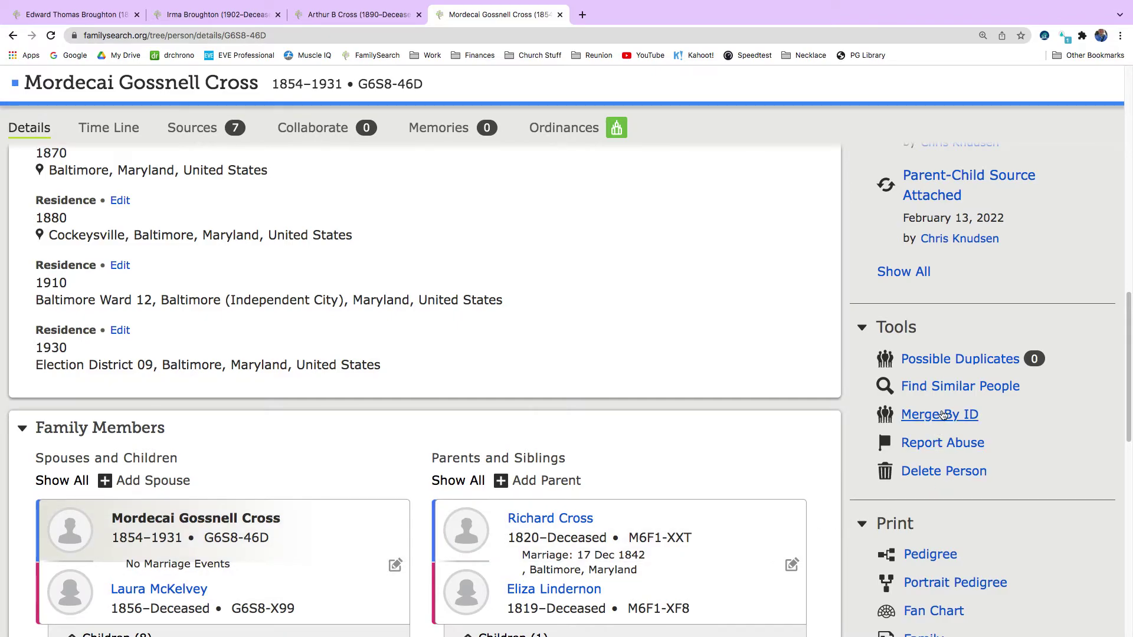
- Find similar people for the head of household and compare the first result's ID with his own person page
click(944, 389)
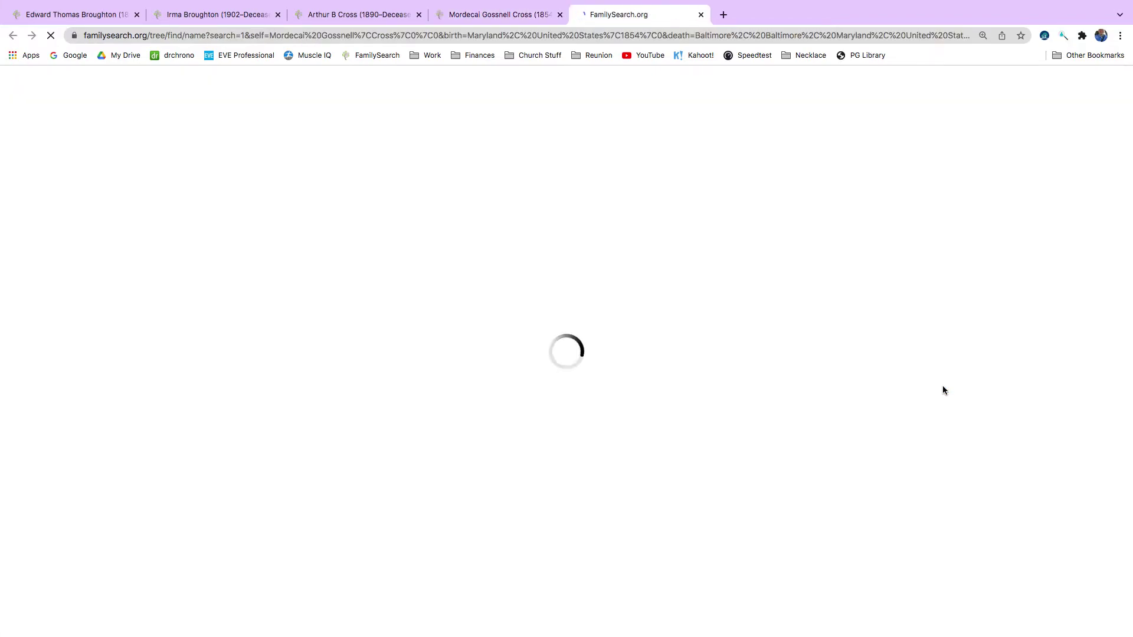
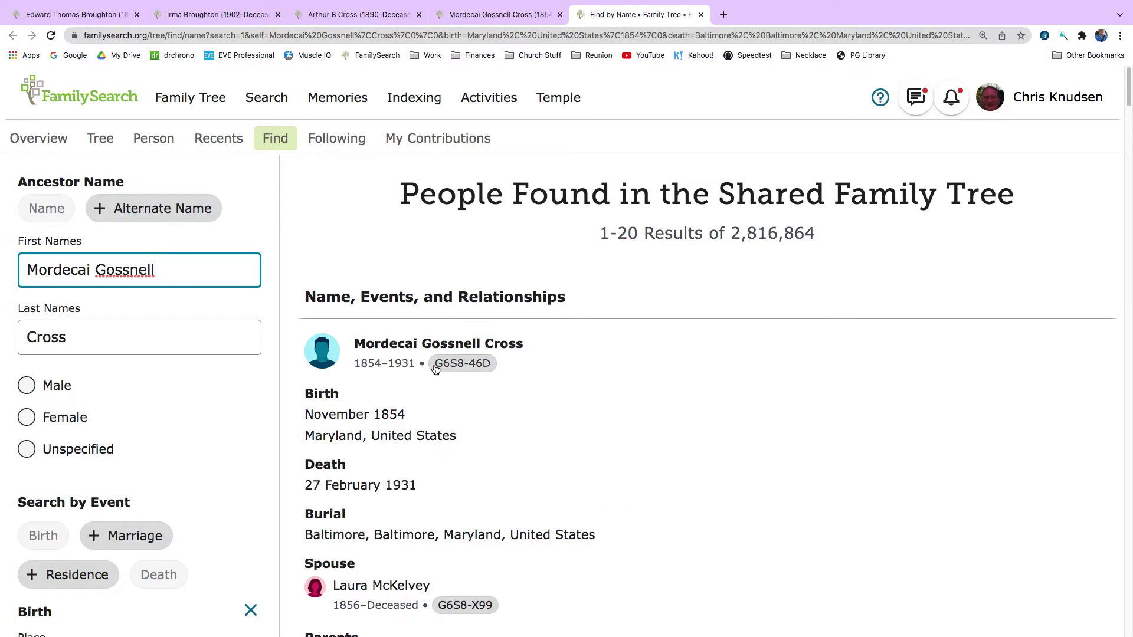
click(472, 20)
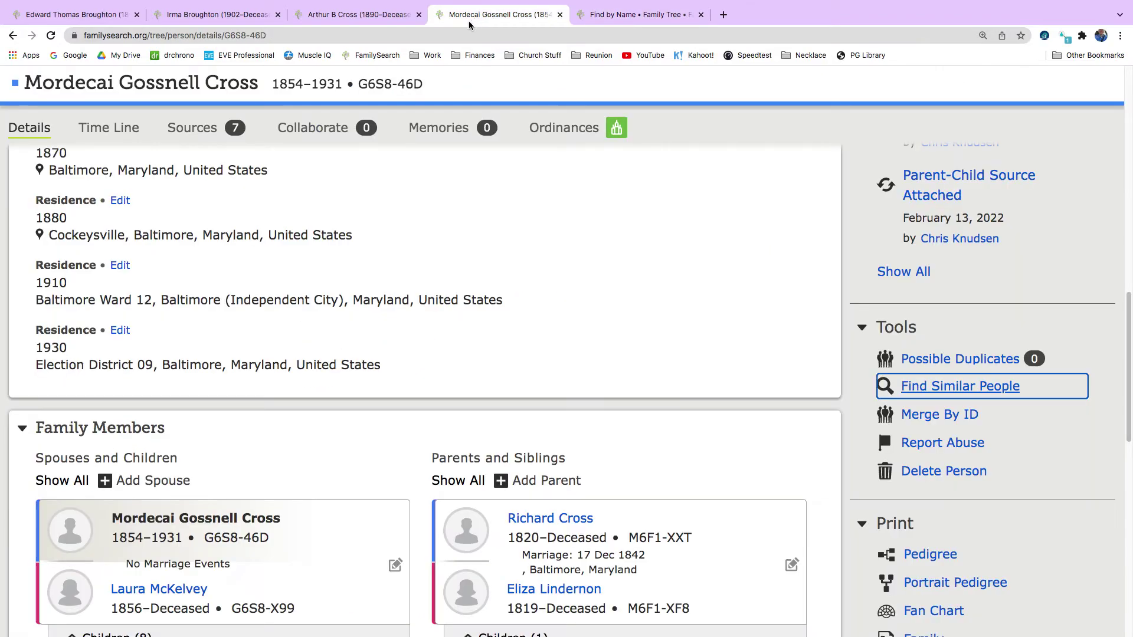
scroll(251, 261, up, 4)
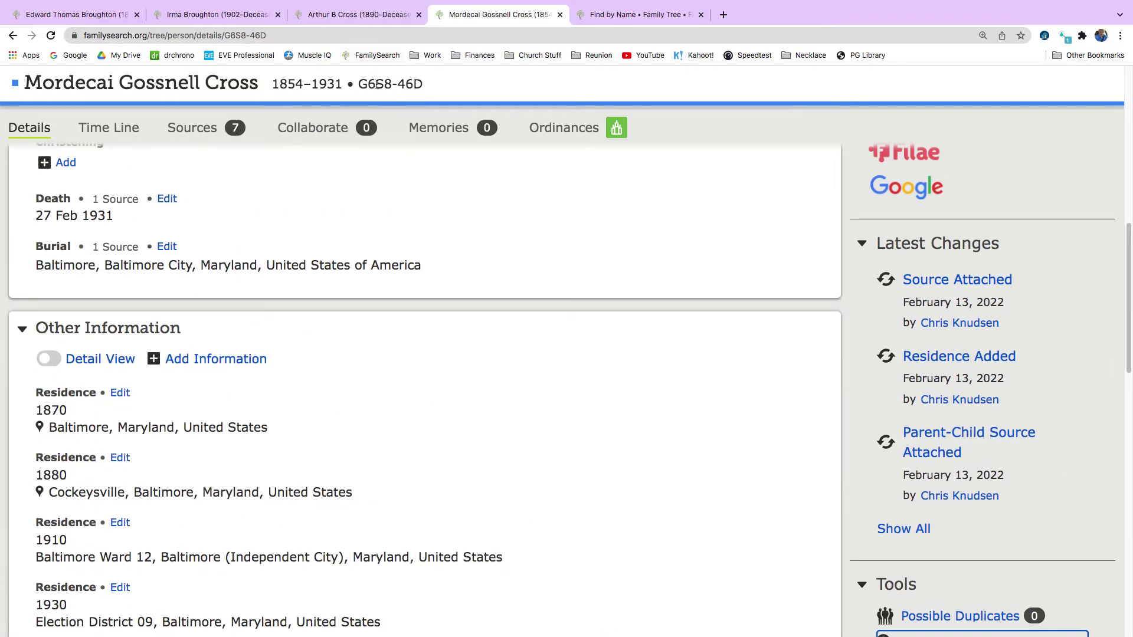
click(634, 14)
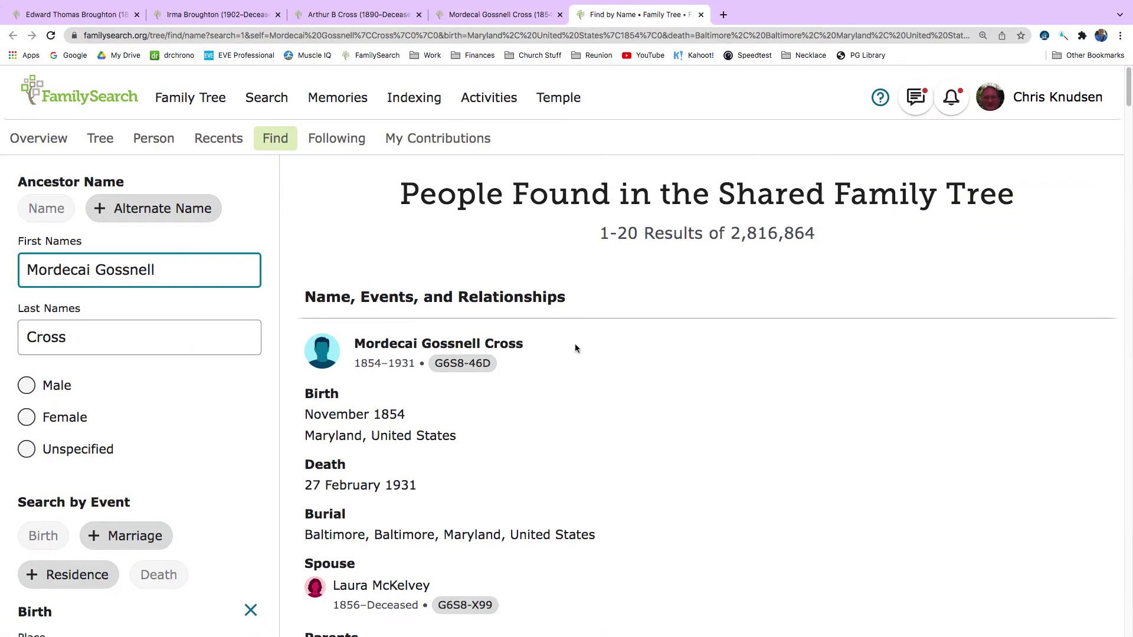
- Examine the similar-people results for possible duplicates, comparing their birth, death, burial, spouse and parent details
scroll(574, 348, down, 2)
scroll(576, 349, down, 4)
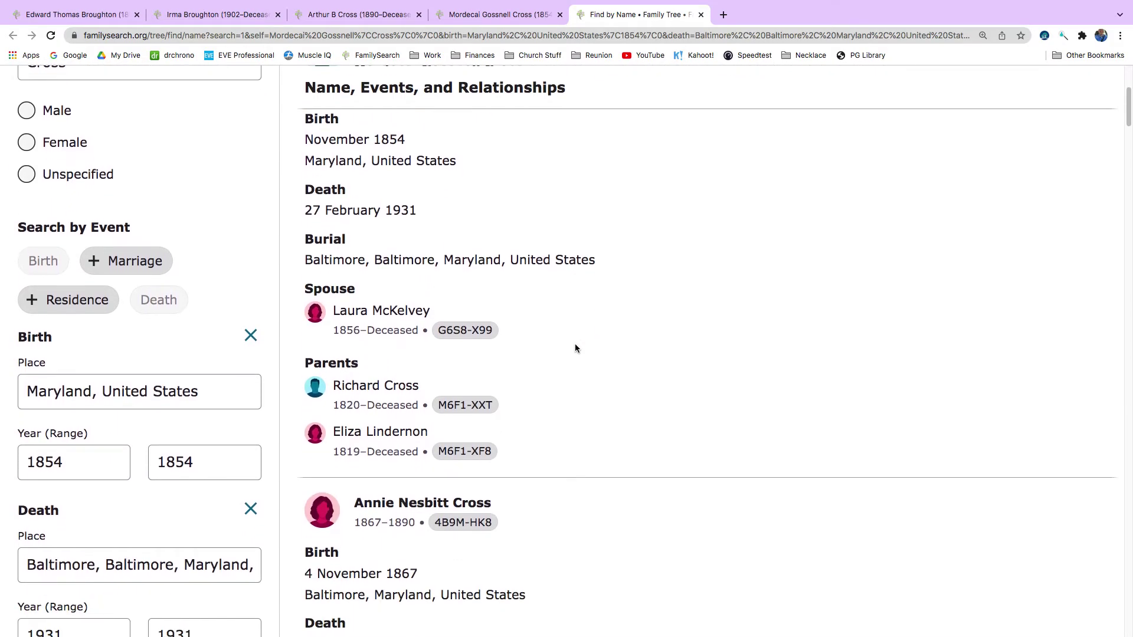
scroll(575, 349, down, 3)
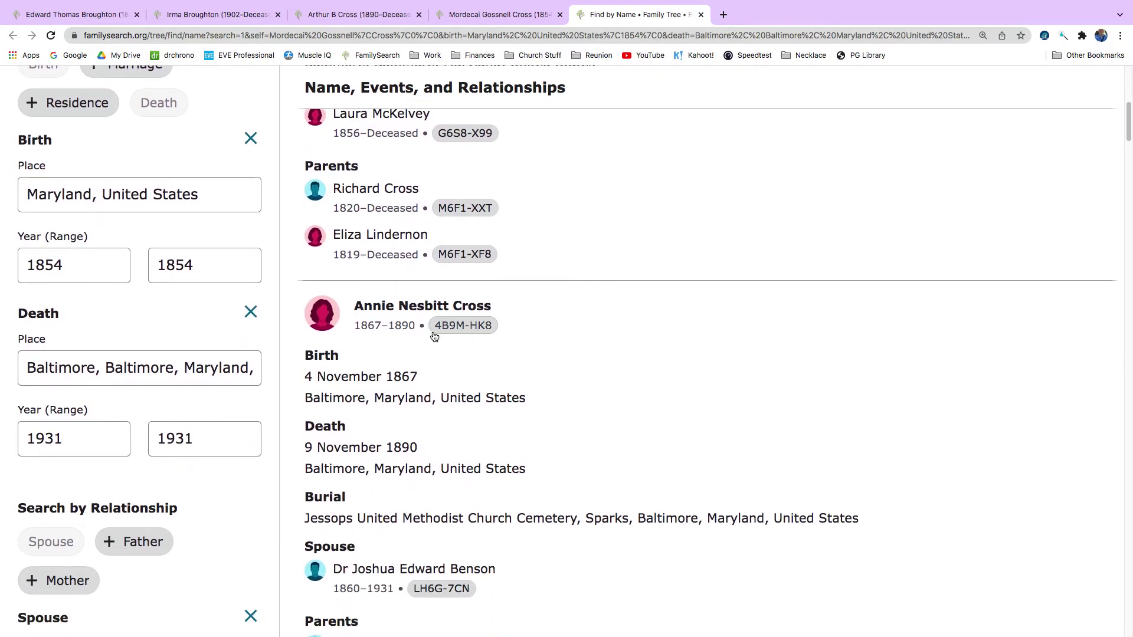
scroll(434, 337, up, 6)
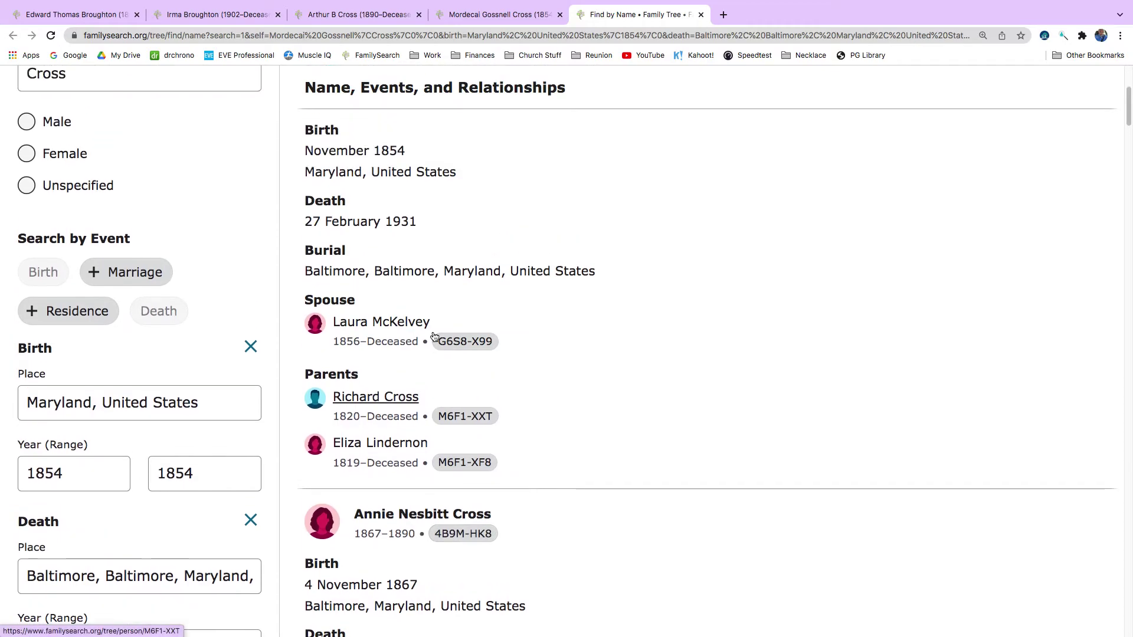
scroll(434, 337, down, 13)
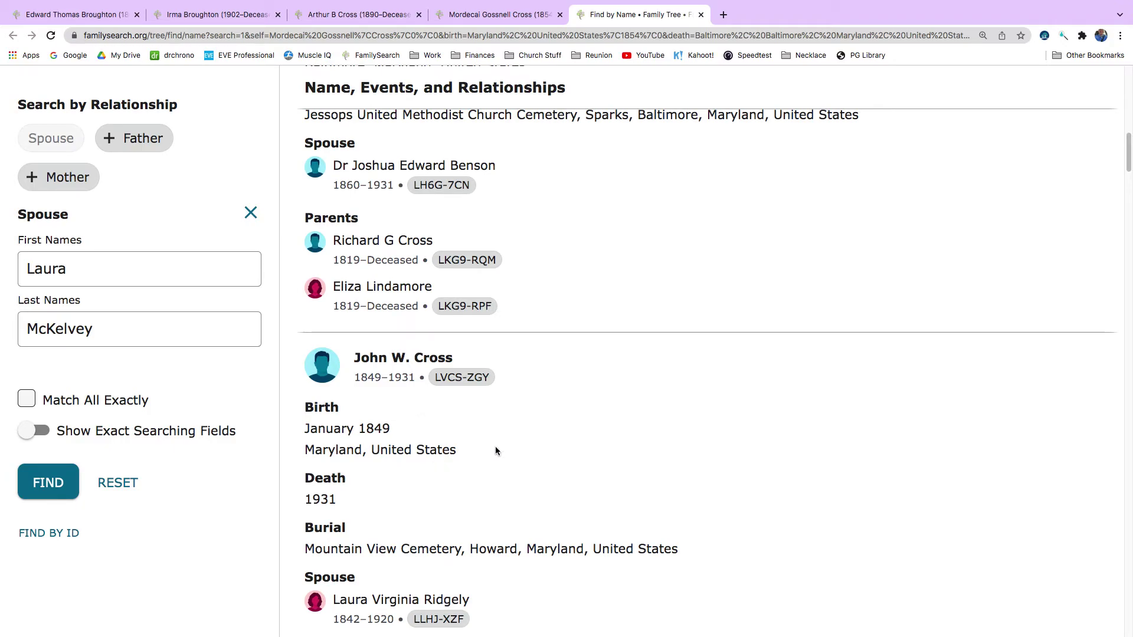
scroll(496, 451, down, 4)
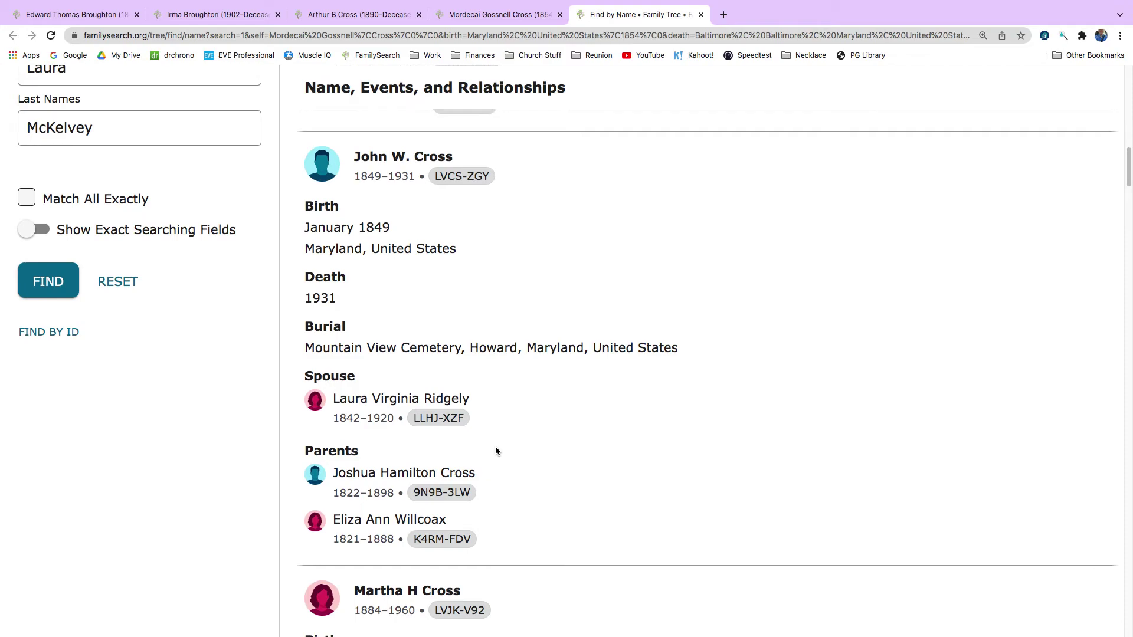
scroll(496, 450, down, 5)
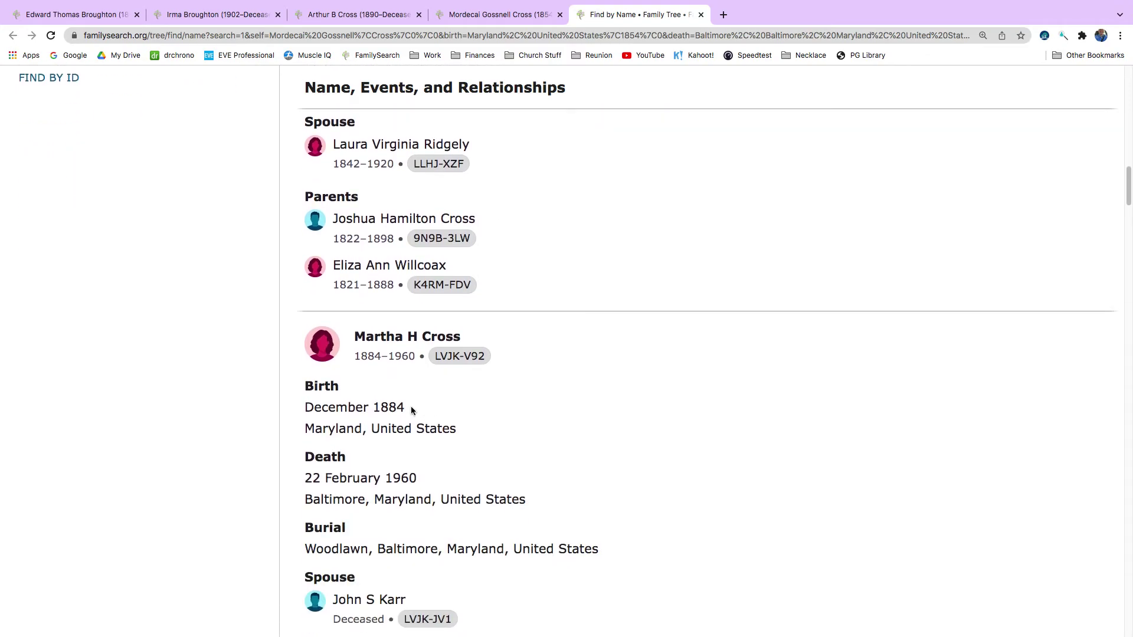
scroll(465, 378, down, 8)
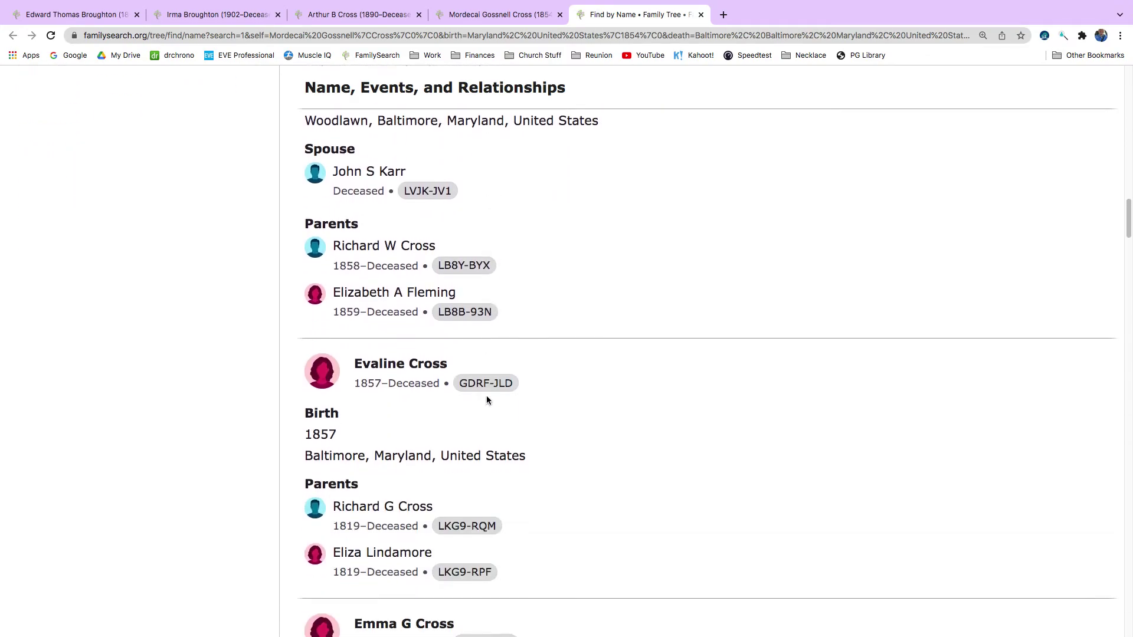
scroll(371, 398, down, 8)
scroll(374, 398, down, 3)
scroll(374, 397, up, 20)
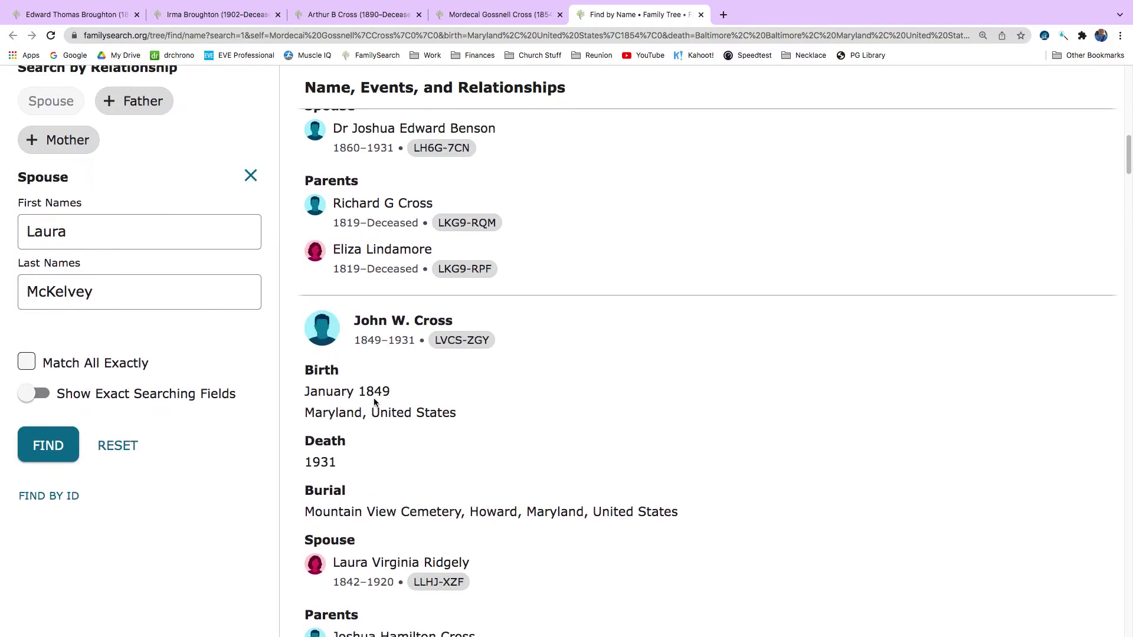
scroll(375, 402, up, 15)
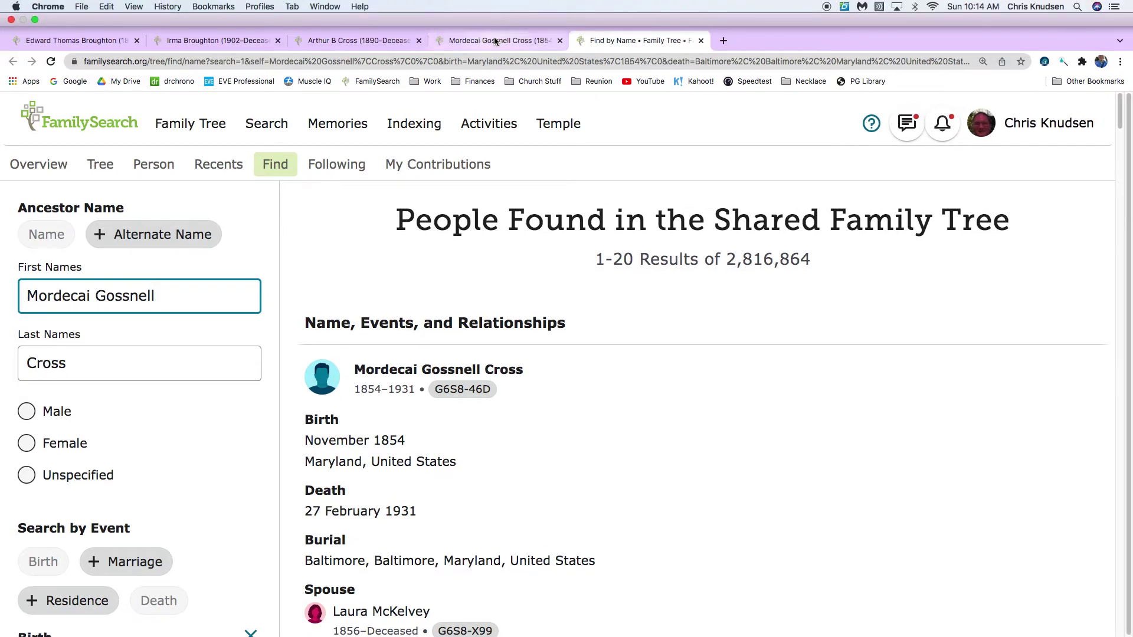
- Open the person page of the head of household's father, born in 1820, and find similar people for him
click(494, 40)
scroll(537, 370, down, 8)
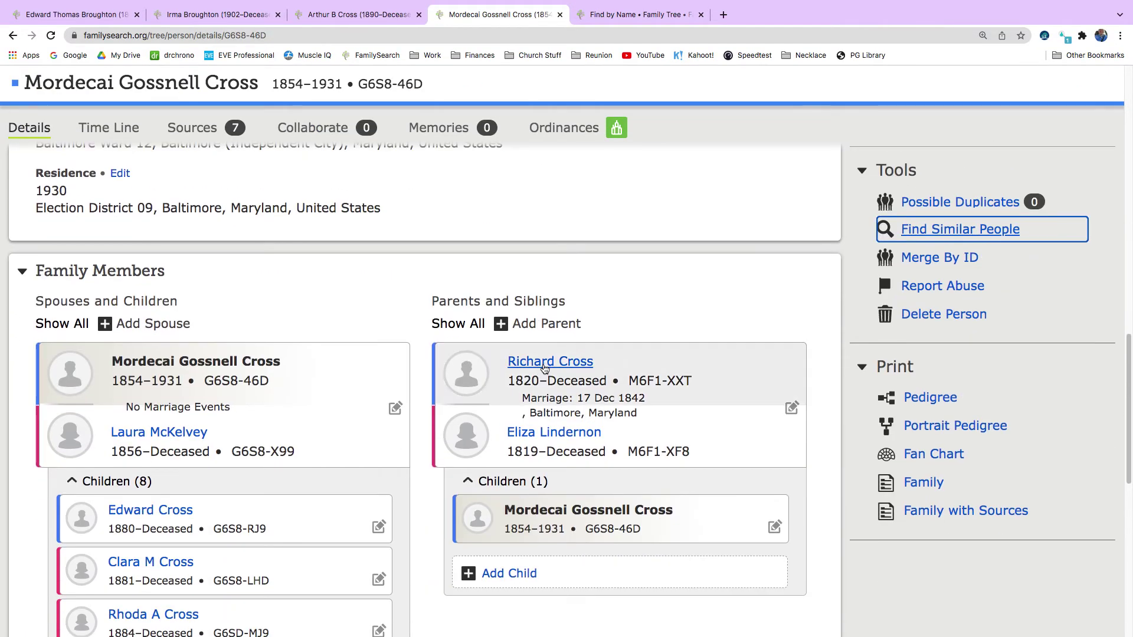
mouse_move(545, 361)
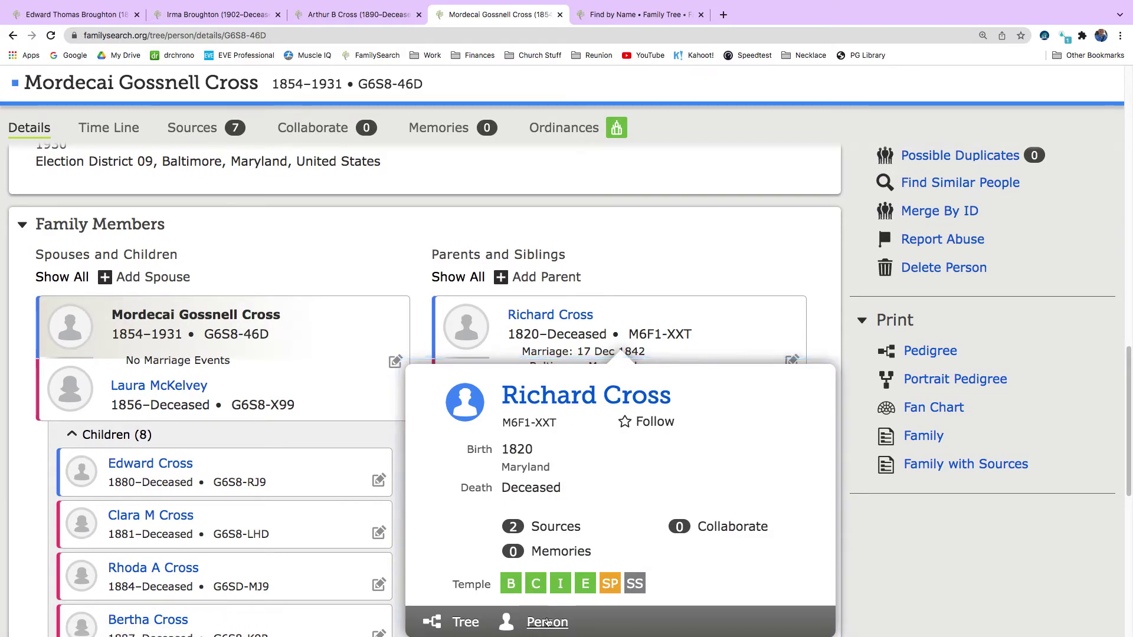
click(544, 621)
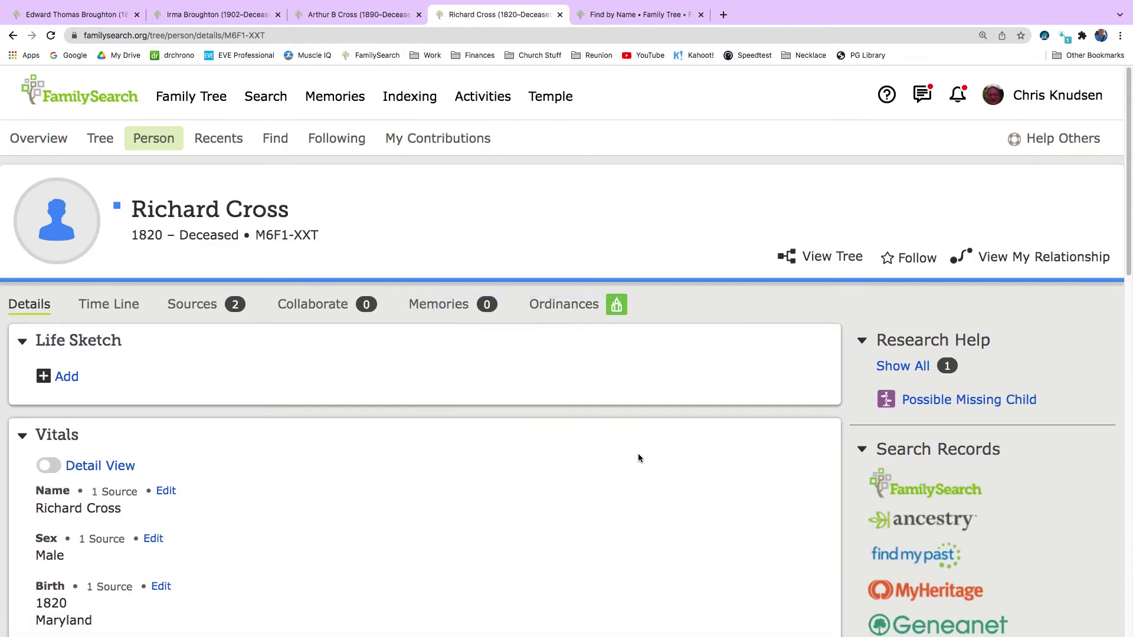
scroll(638, 458, down, 7)
scroll(766, 458, down, 5)
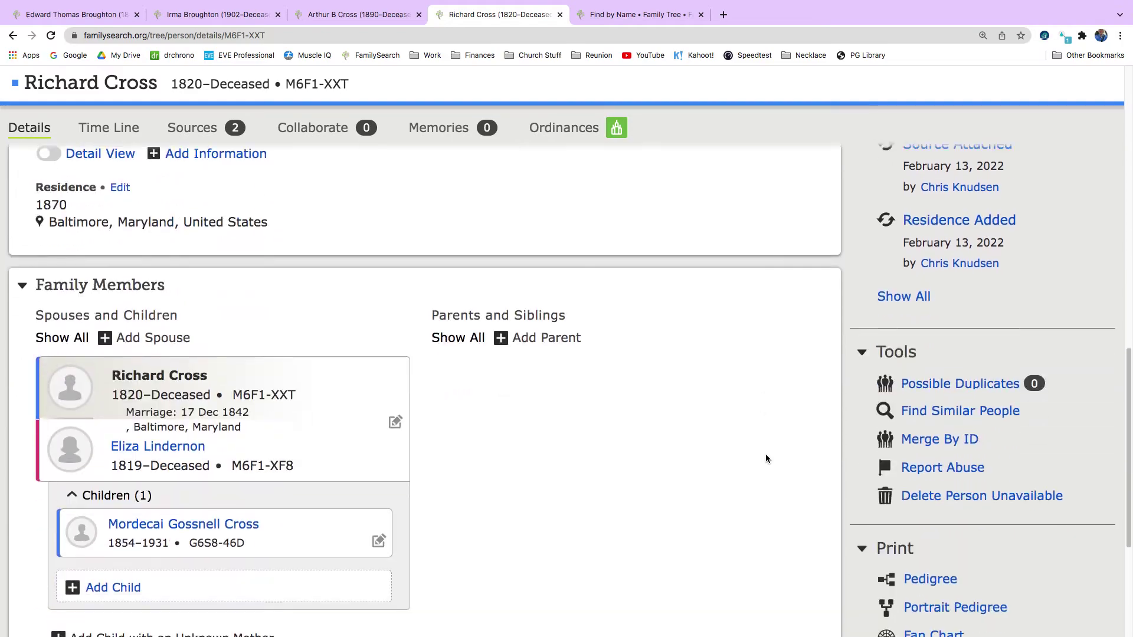
click(942, 394)
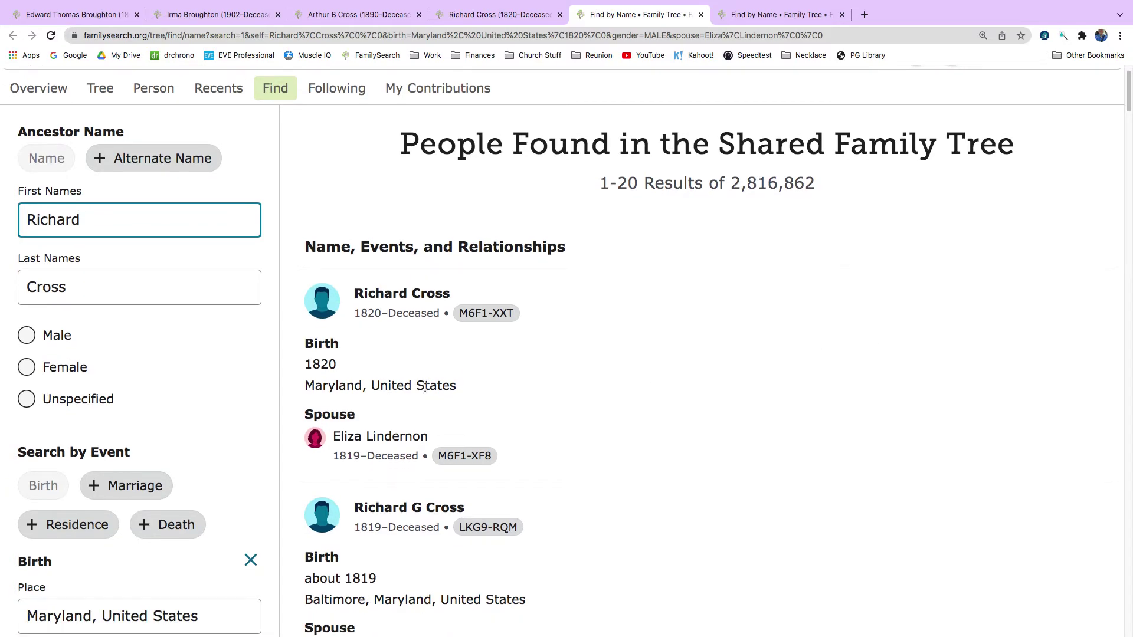
- Compare the spouses and birth details of the first two similar-people results and copy the person ID of the one born about 1819
scroll(380, 401, down, 2)
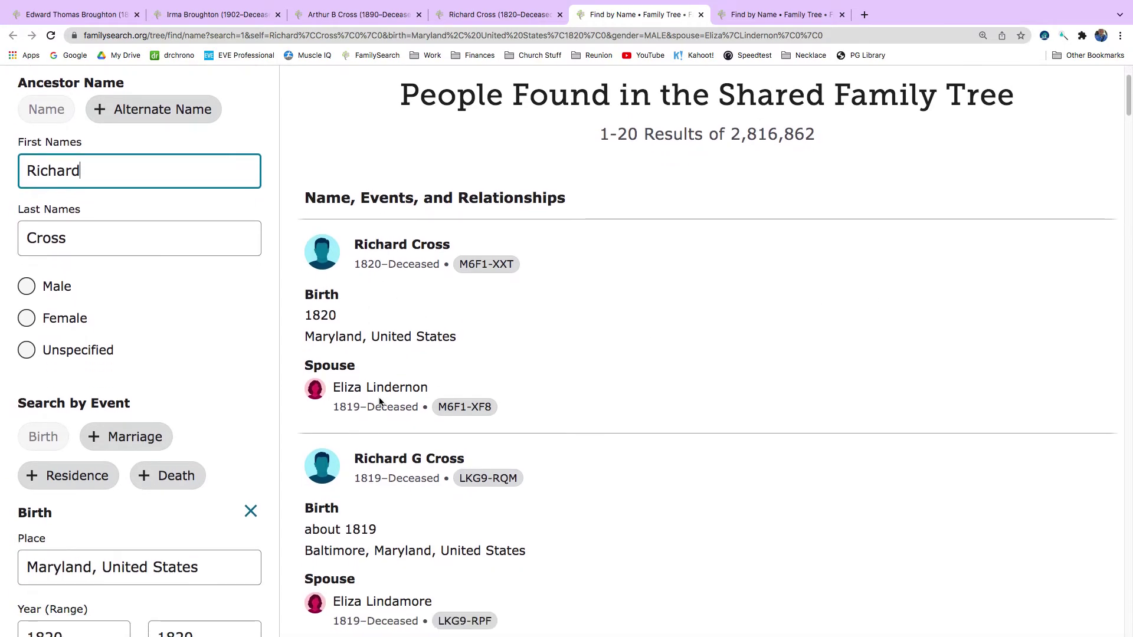
scroll(387, 489, down, 2)
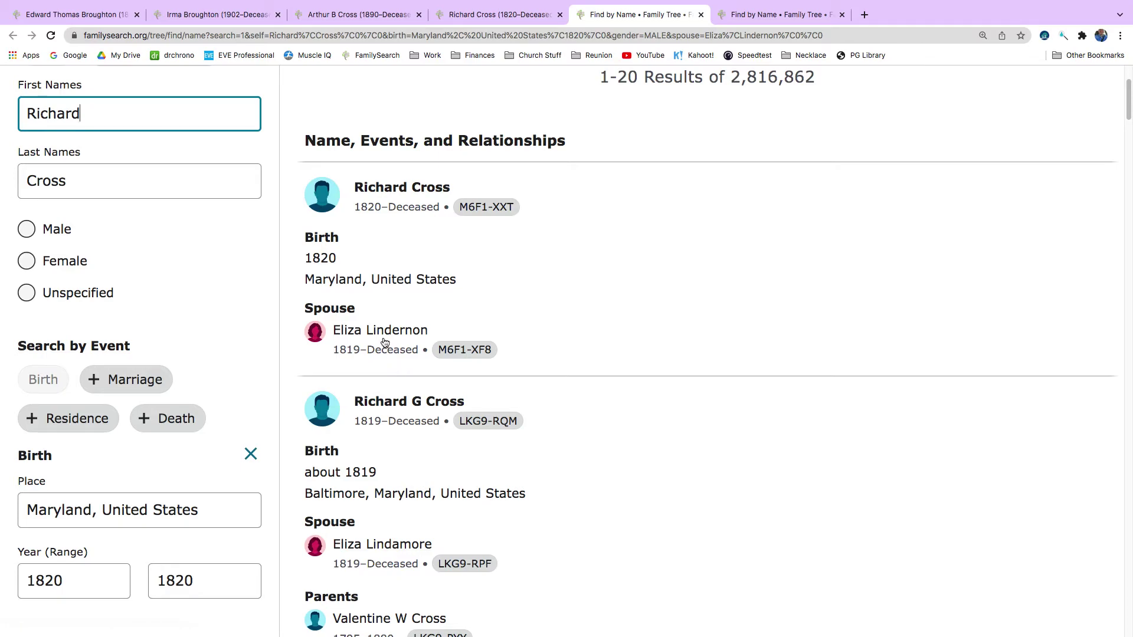
scroll(347, 506, down, 2)
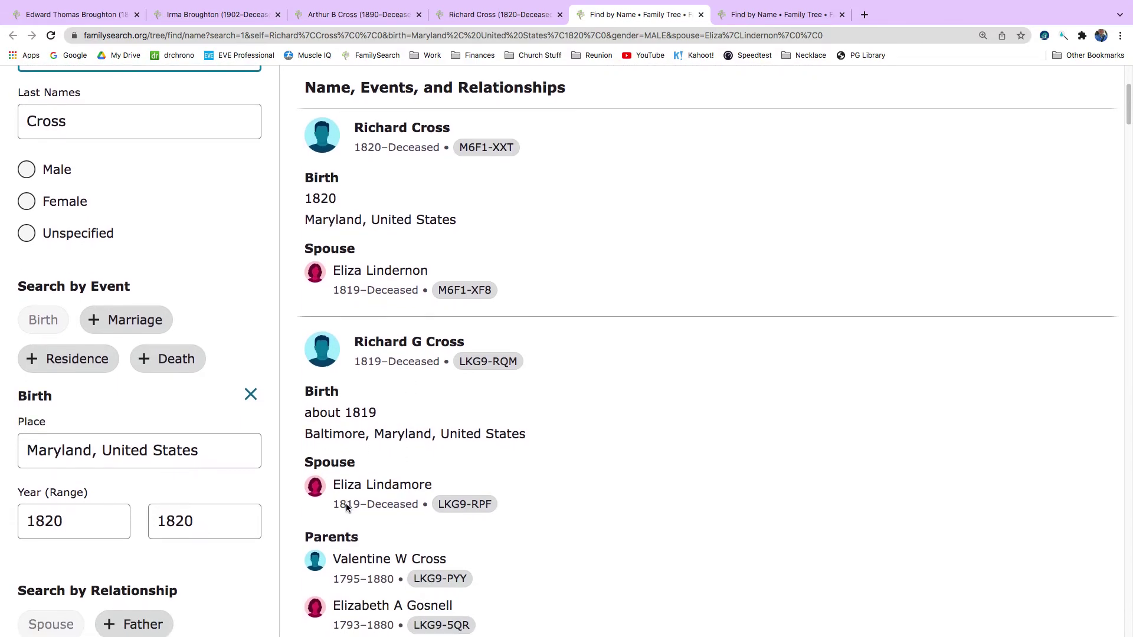
scroll(346, 506, down, 1)
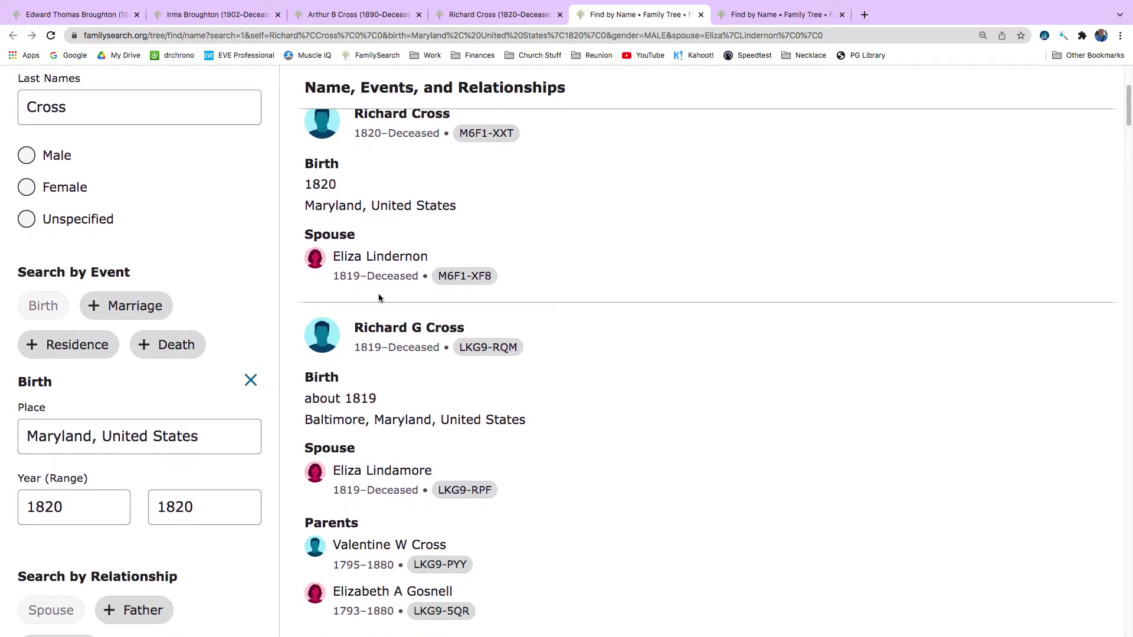
scroll(392, 299, up, 2)
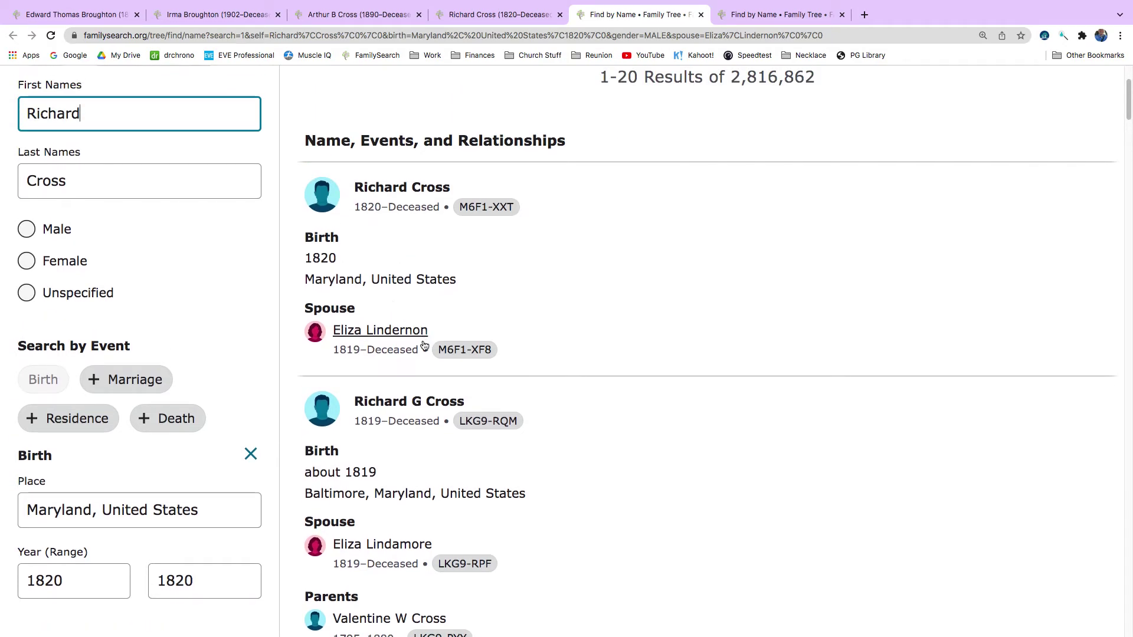
click(486, 422)
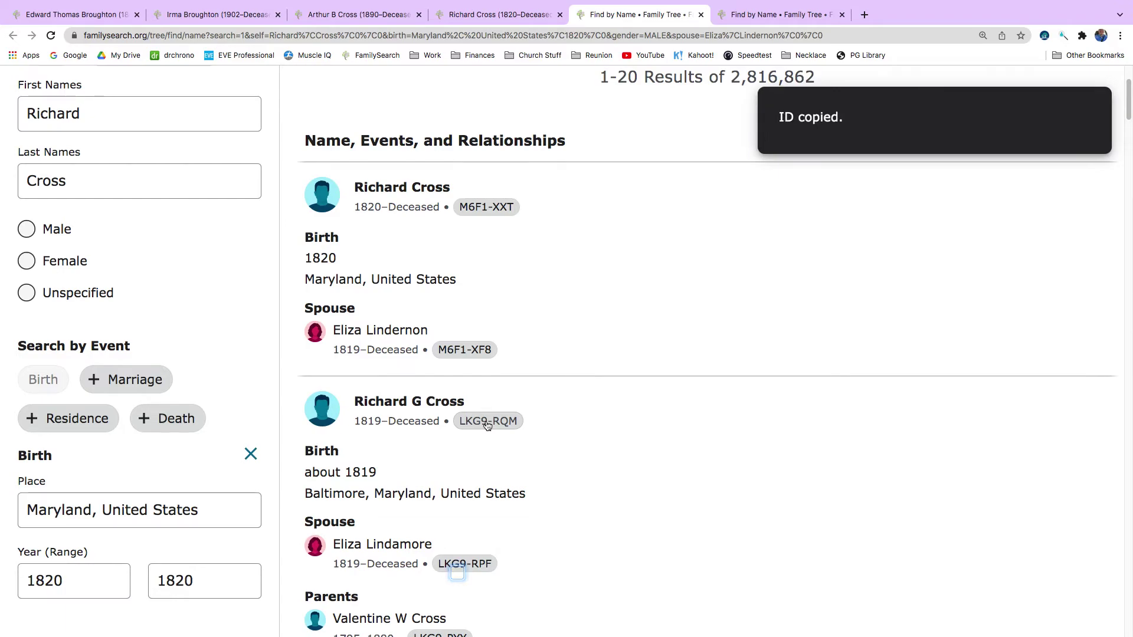
- Start a merge by ID from the father's person page, using the copied person ID as the possible duplicate
click(493, 16)
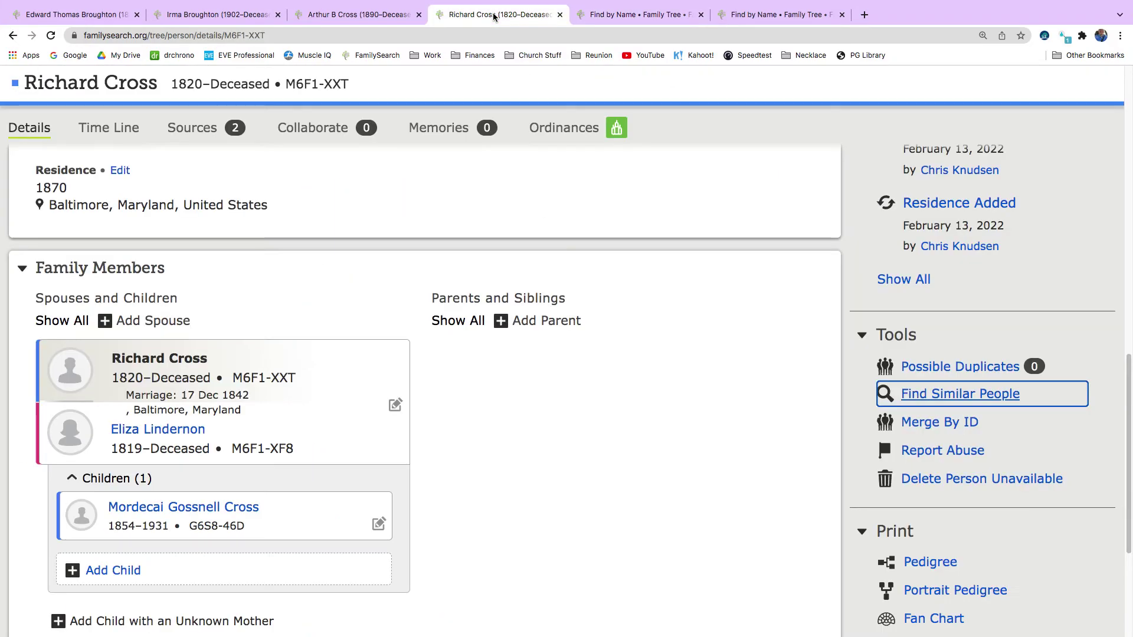
click(943, 422)
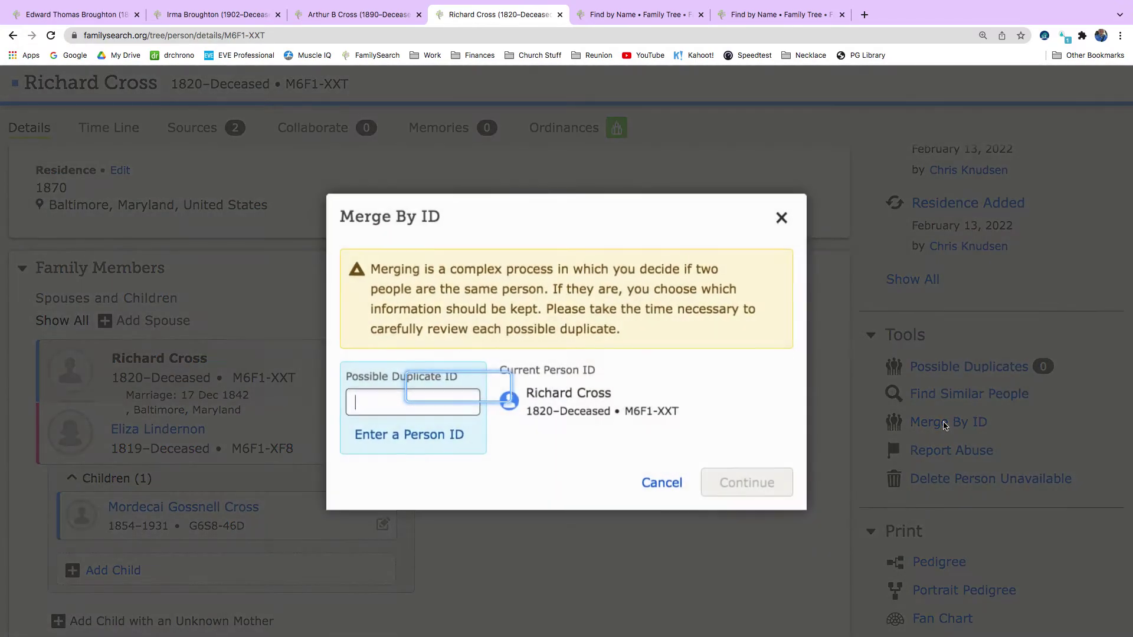
right_click(364, 405)
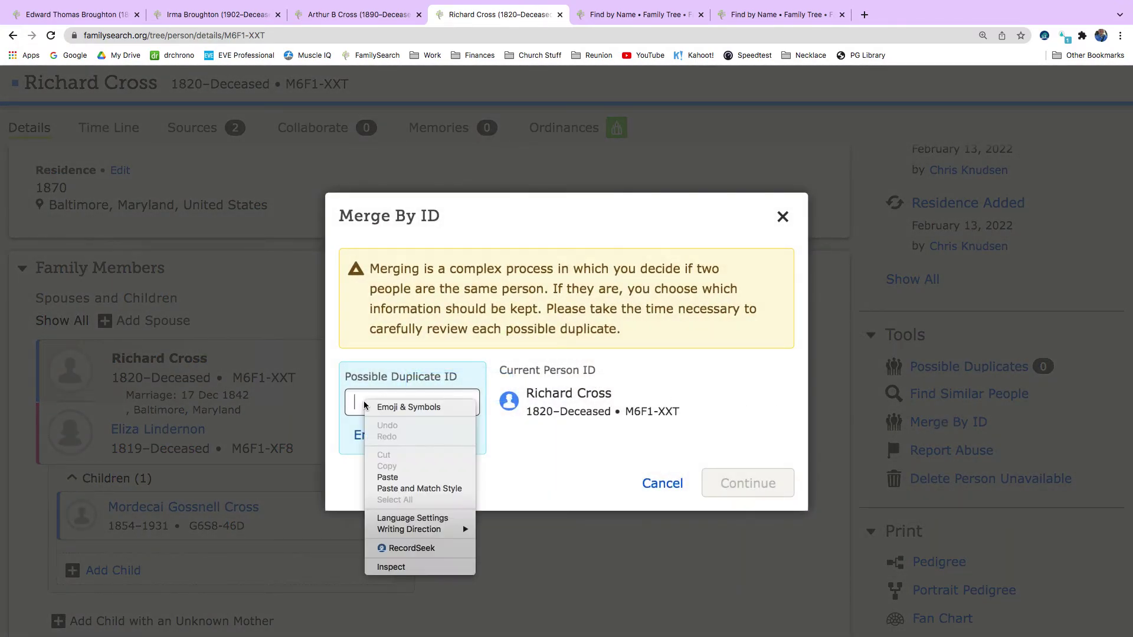
click(407, 477)
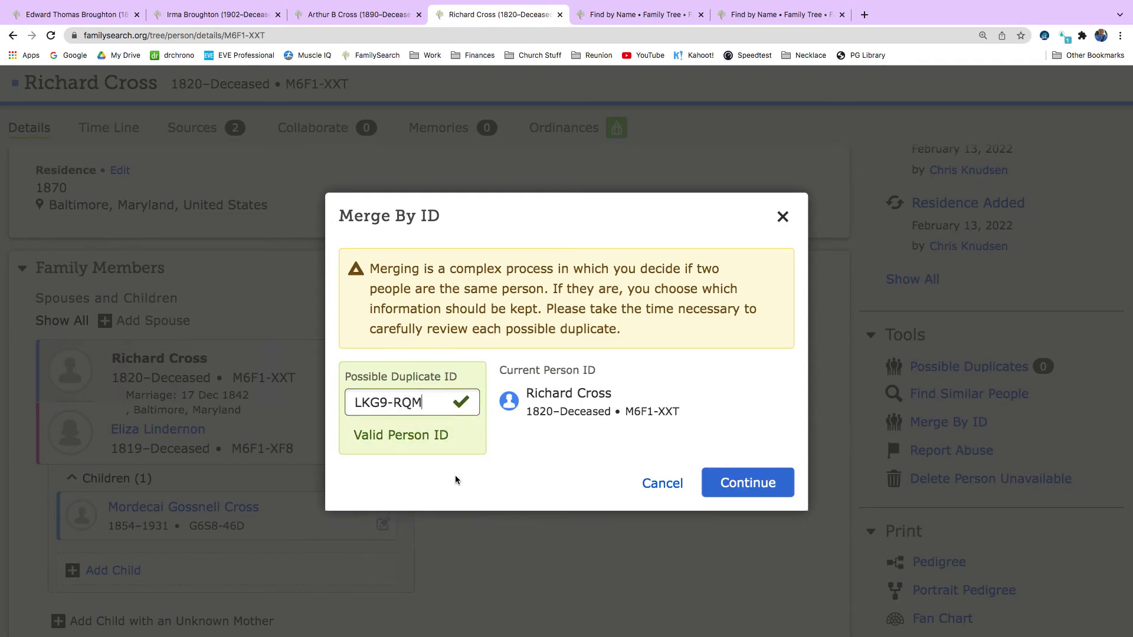
click(751, 493)
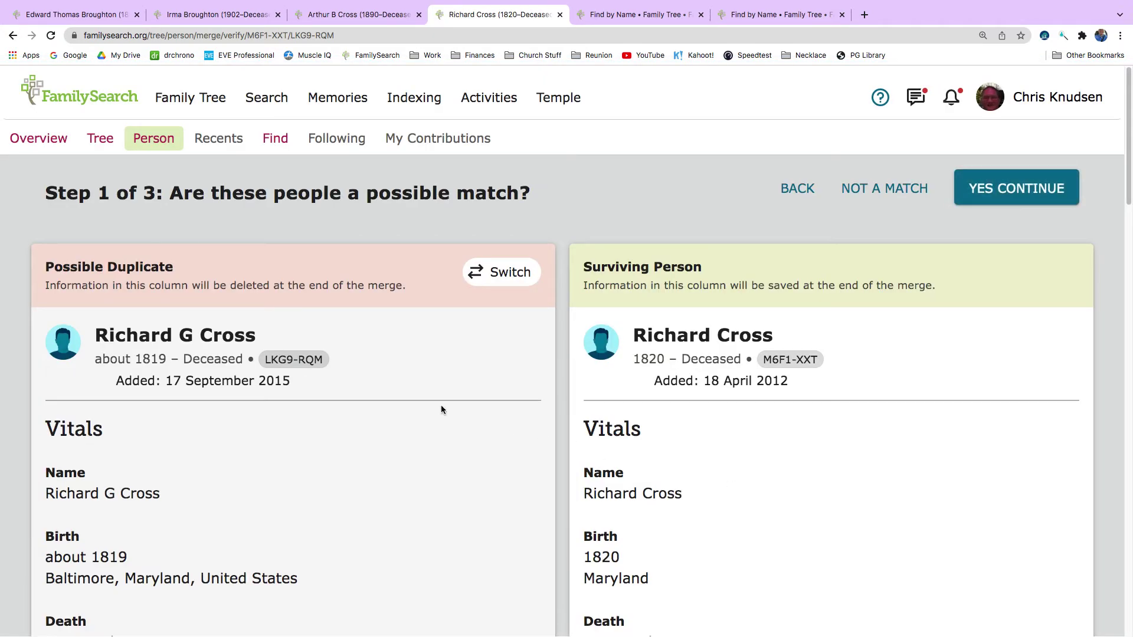
- Compare the two men's vitals, residences, spouses, children and parents, and accept them as a possible match
scroll(440, 406, down, 5)
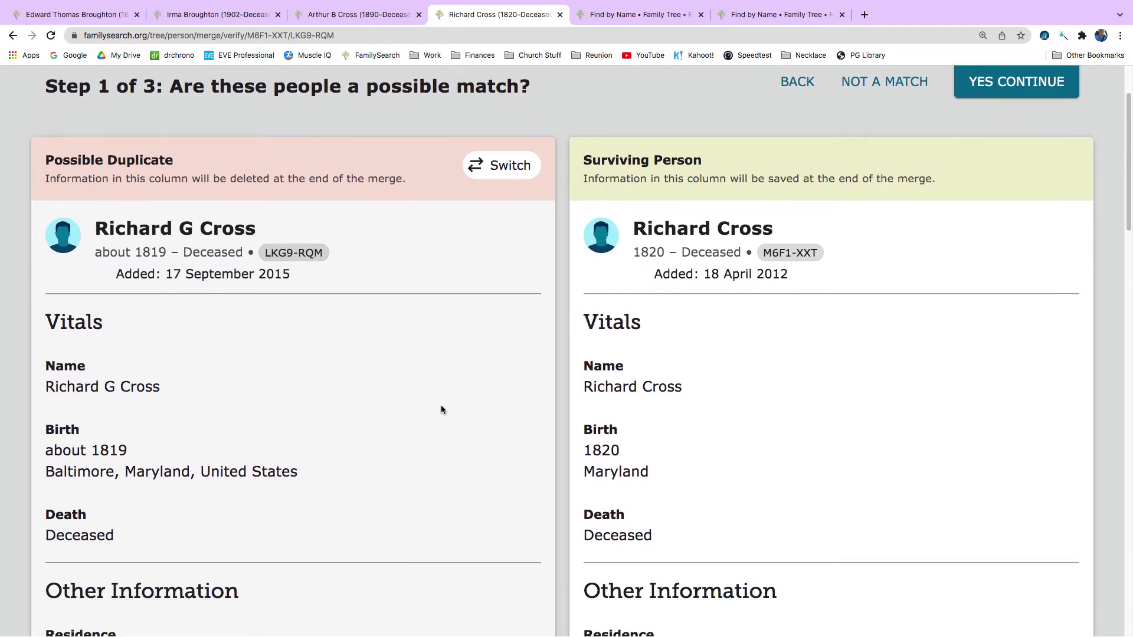
scroll(441, 410, down, 6)
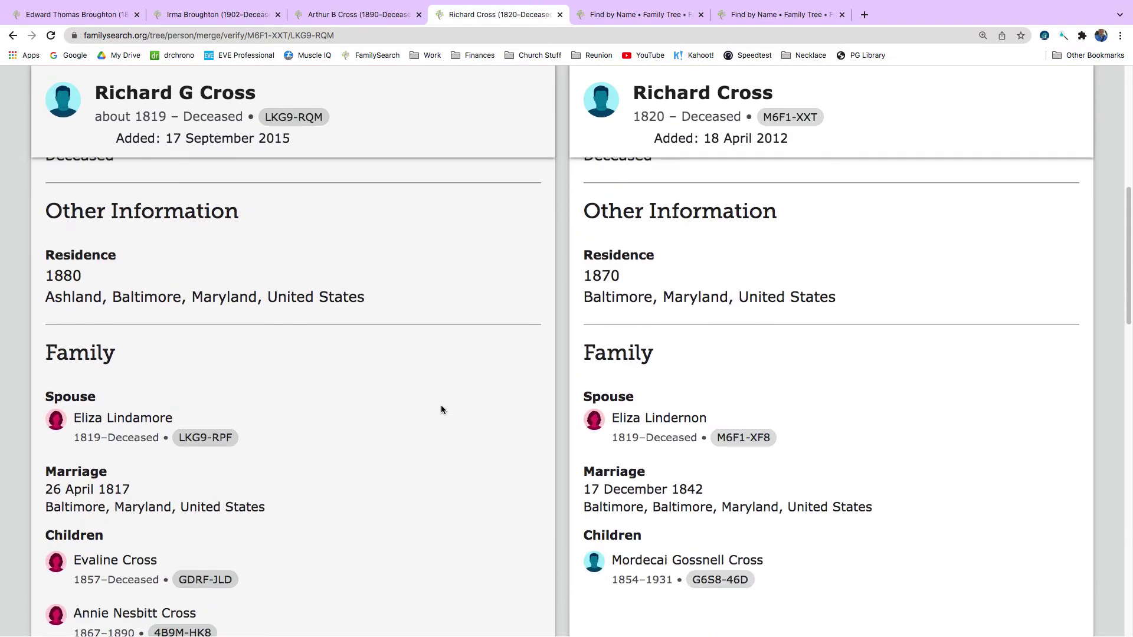
scroll(441, 406, down, 2)
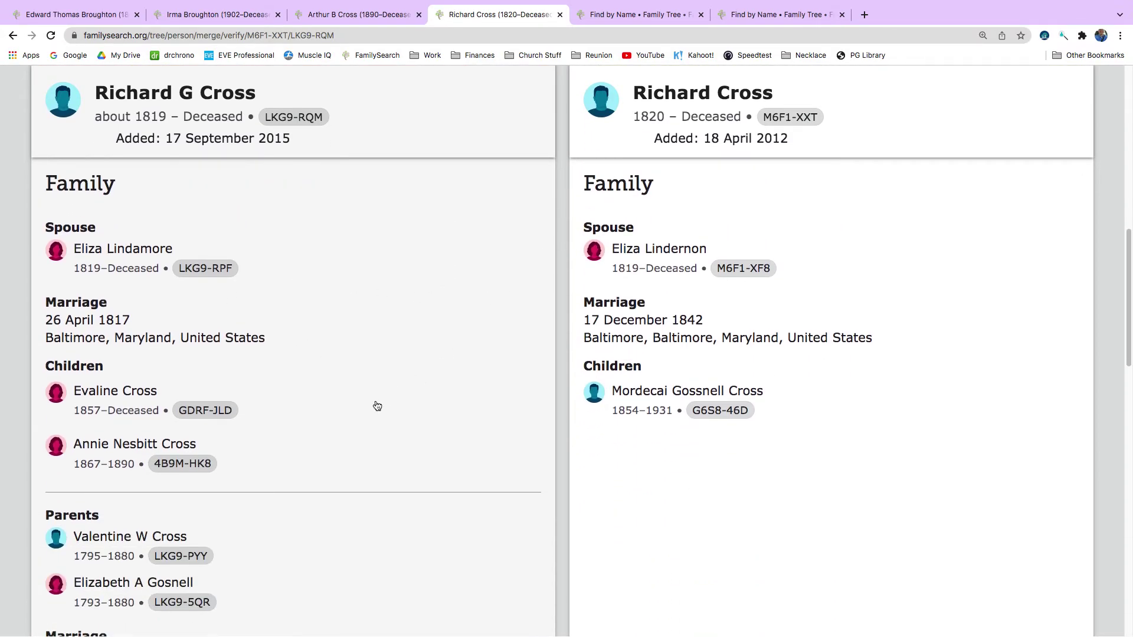
scroll(377, 405, down, 1)
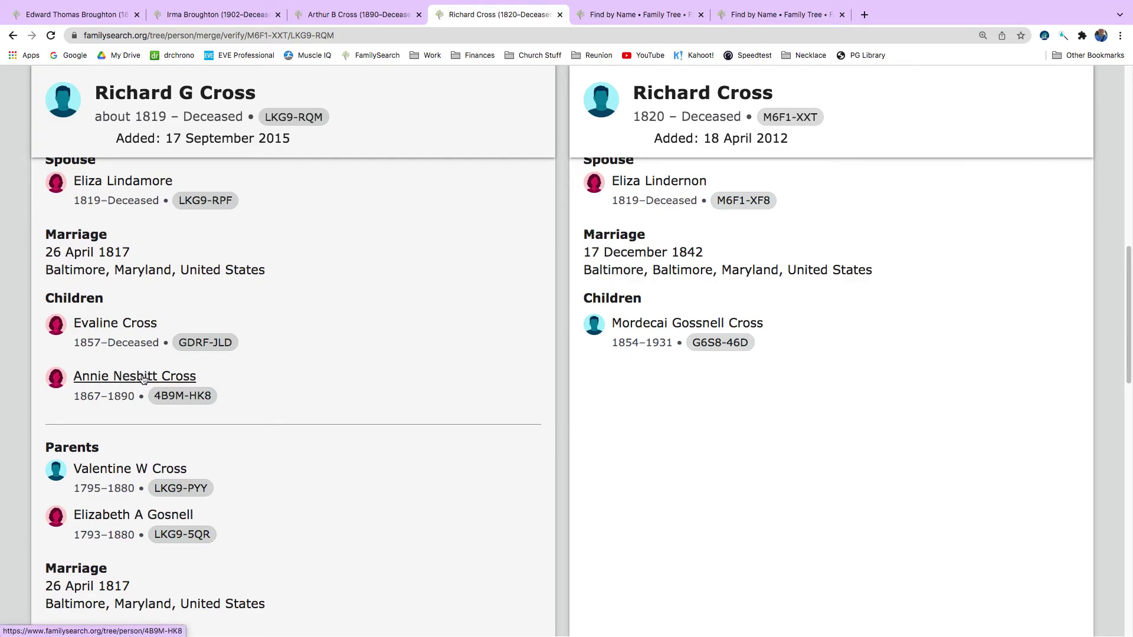
scroll(370, 368, down, 15)
scroll(370, 368, down, 2)
click(1016, 488)
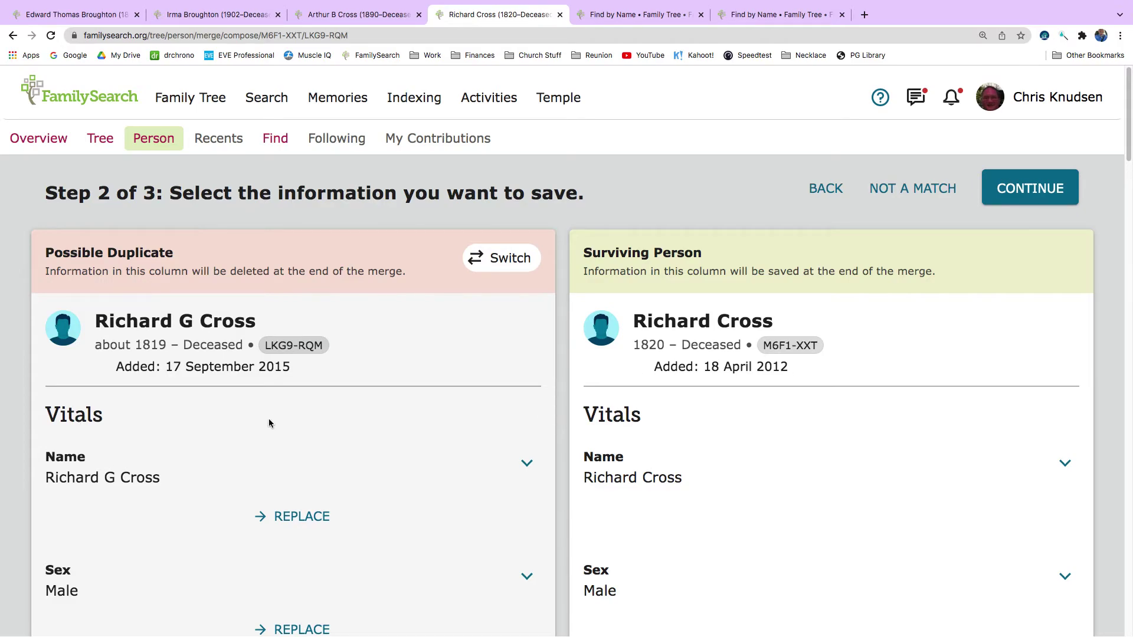
- Switch the merge positions so the record born about 1819 survives, and replace its birth with 1820, Maryland
click(493, 260)
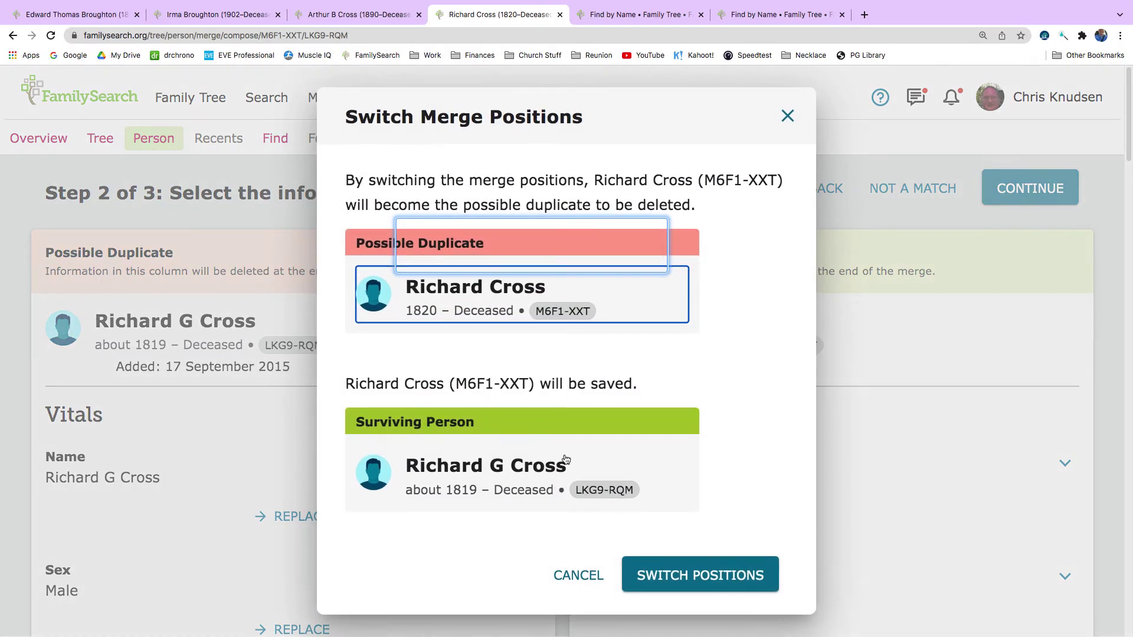
click(696, 574)
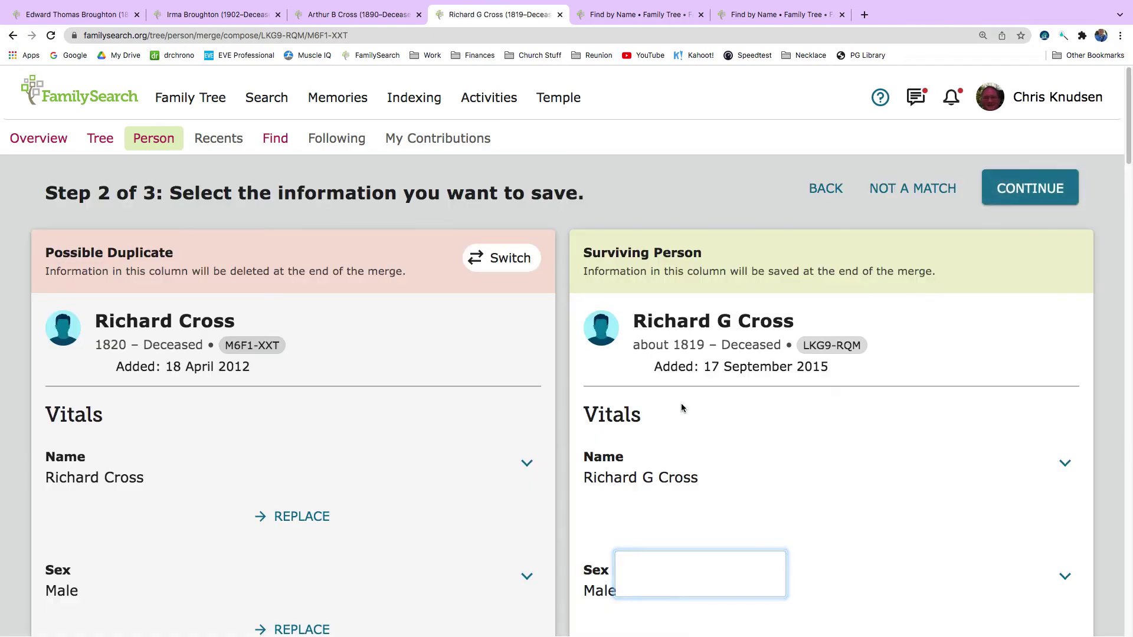
scroll(750, 415, down, 3)
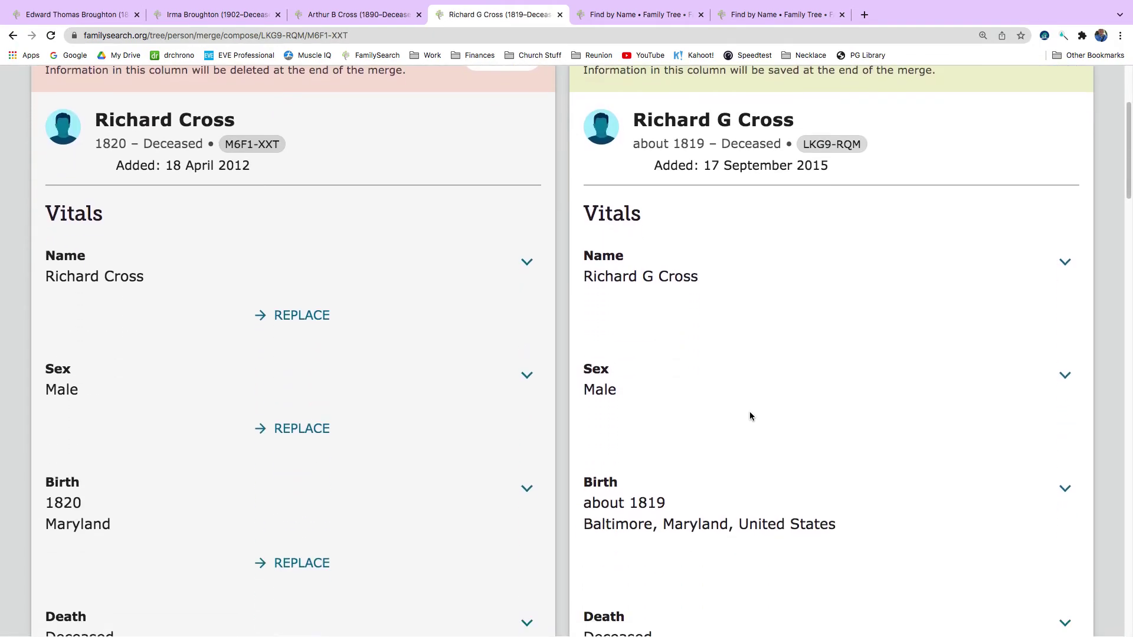
scroll(750, 416, down, 1)
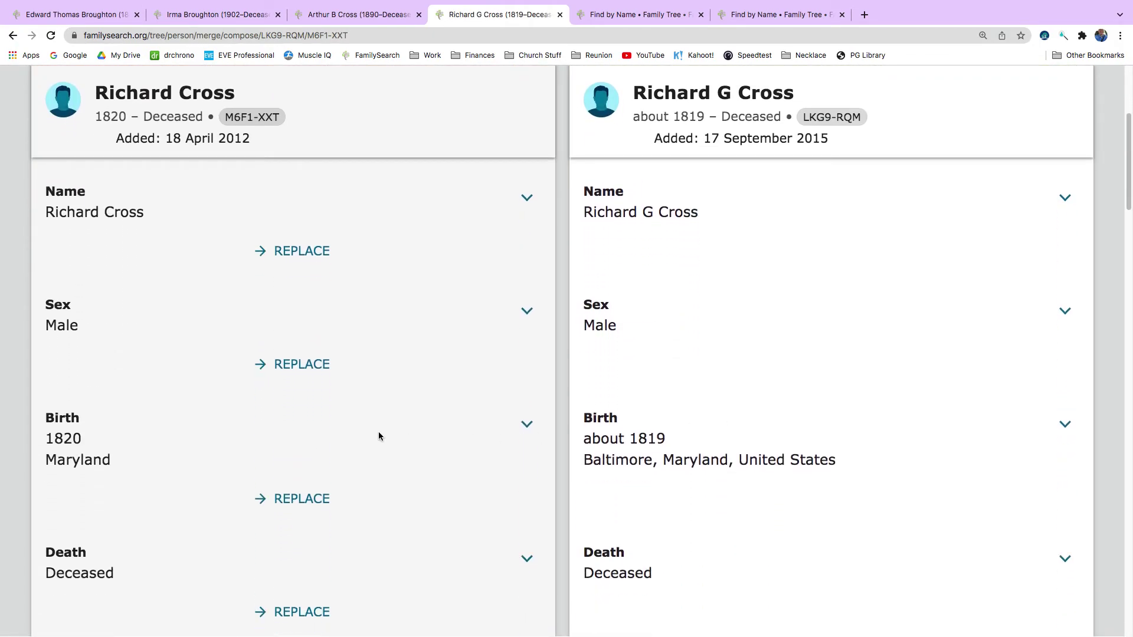
click(303, 500)
- Review the remaining merge details and finish the merge with the suggested reason that most vital information and relationships match, with minor conflicts
scroll(406, 459, down, 2)
scroll(406, 459, down, 6)
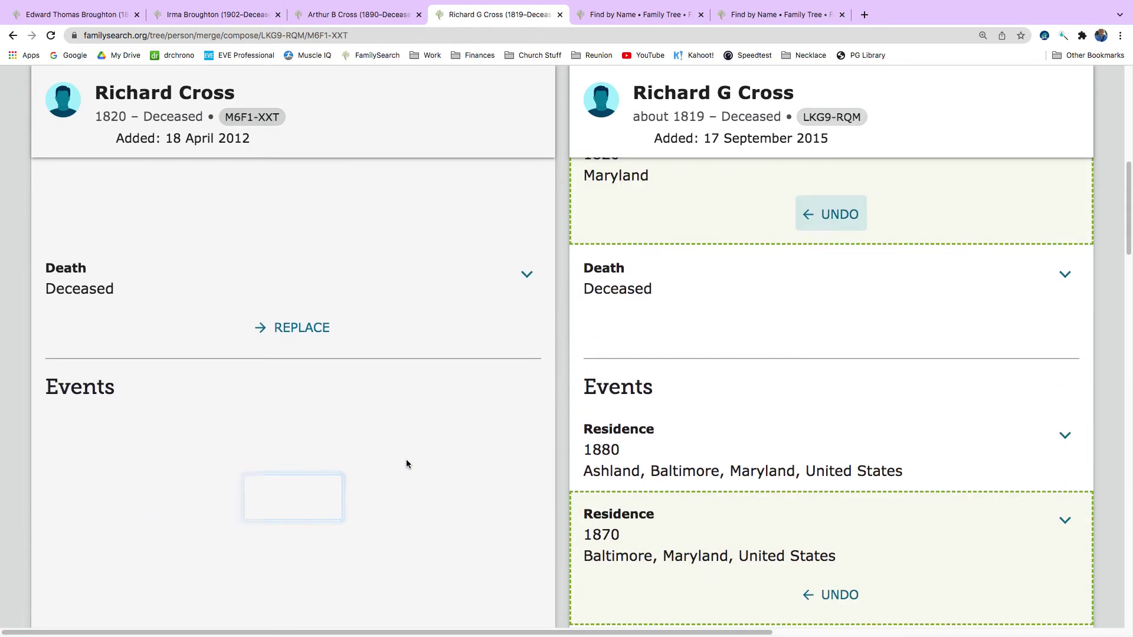
scroll(406, 459, down, 8)
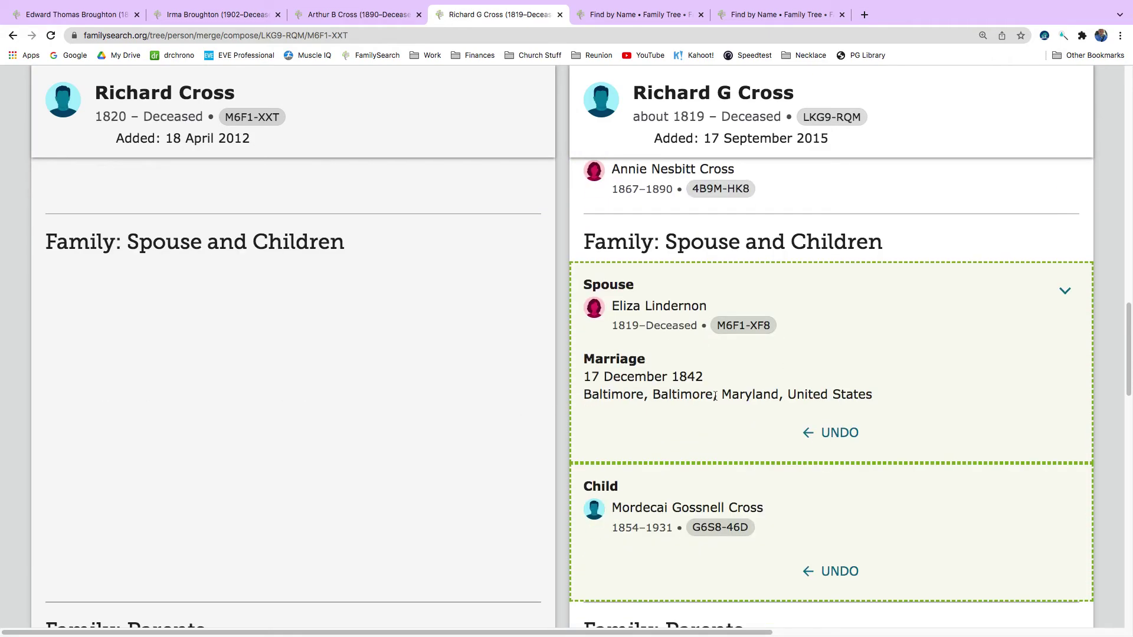
scroll(696, 388, down, 4)
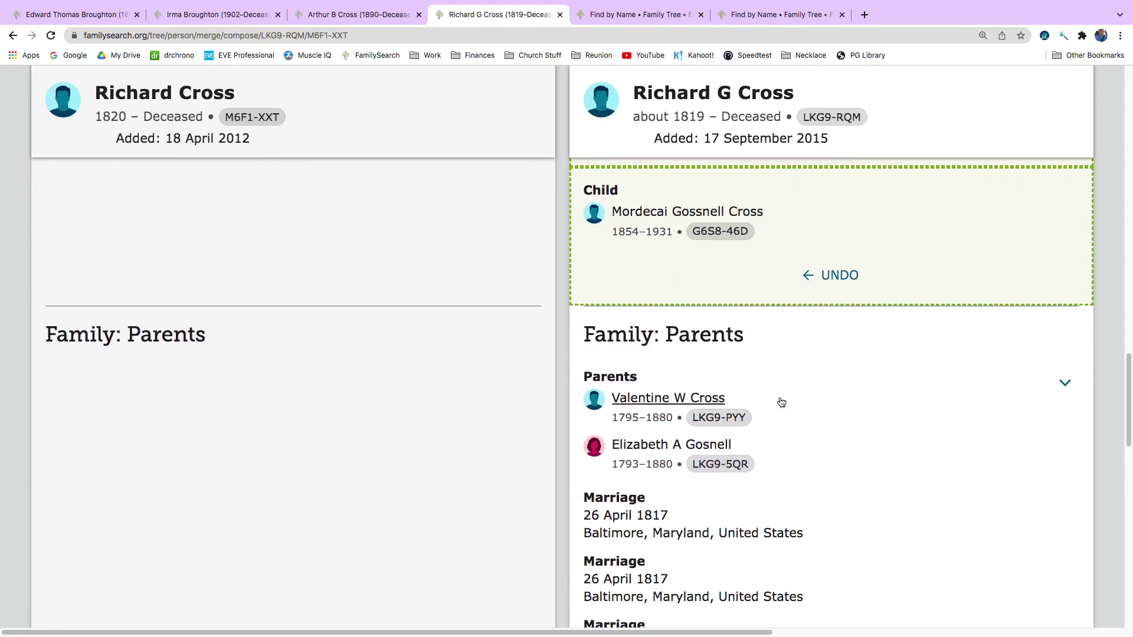
scroll(779, 400, down, 16)
click(1029, 411)
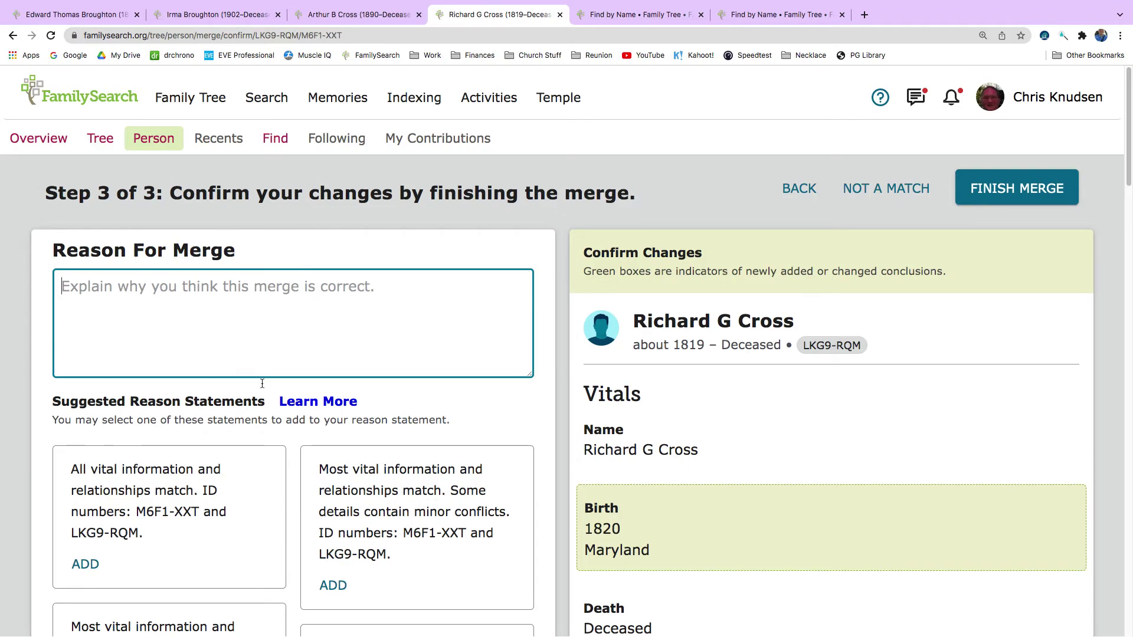
click(333, 584)
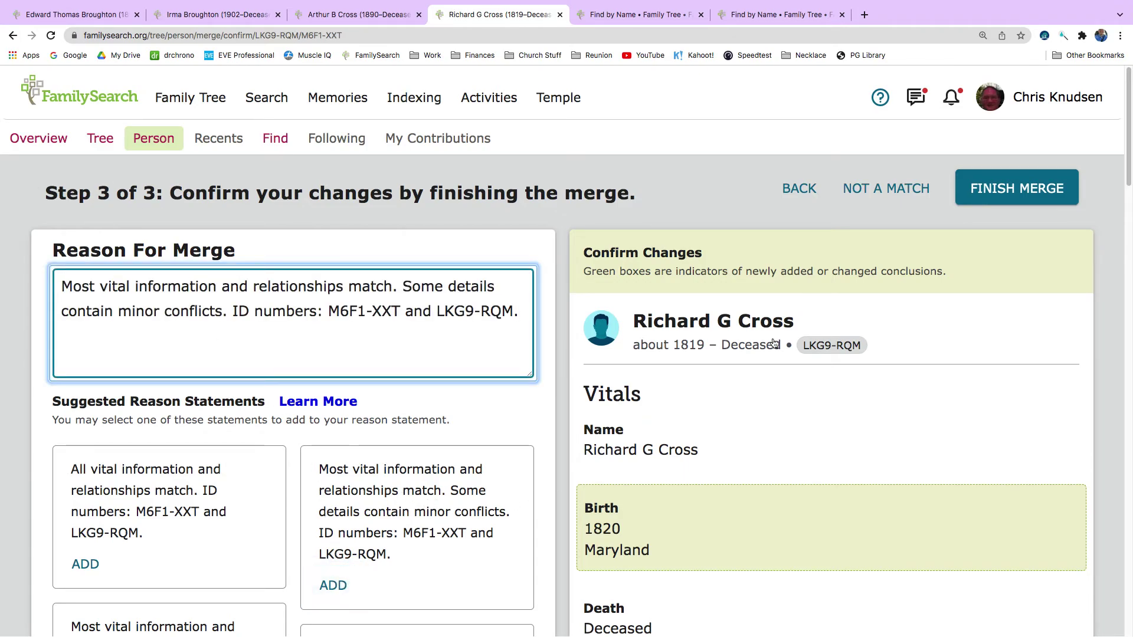
click(1004, 195)
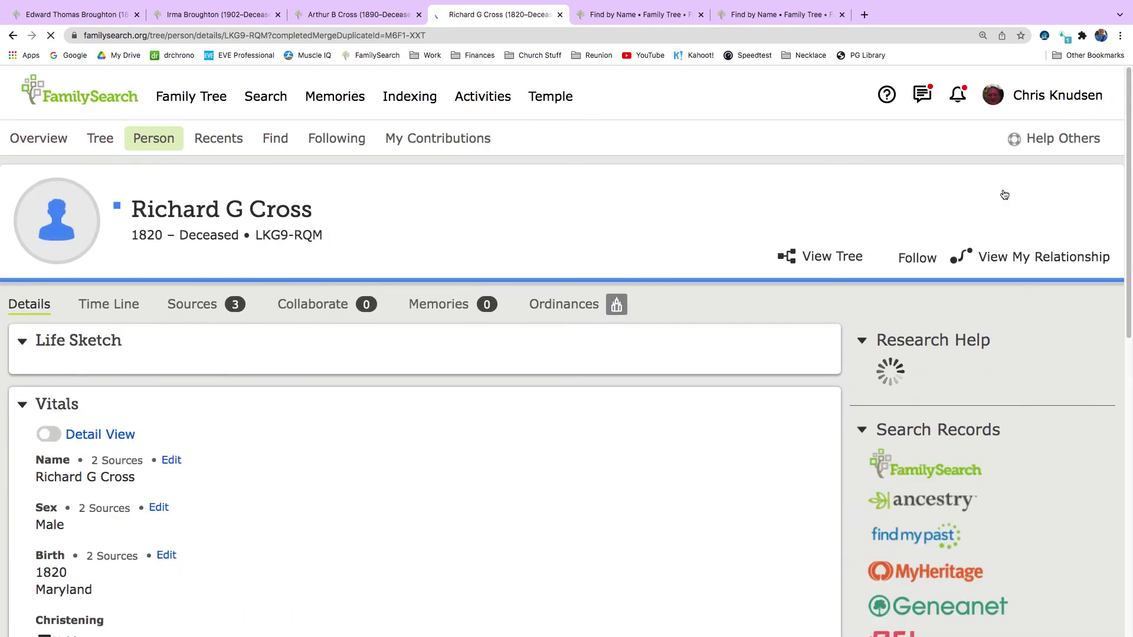
- Review the merged father's residences and family members, and copy the person ID of the wife from the 17 Dec 1842 marriage
scroll(507, 339, down, 2)
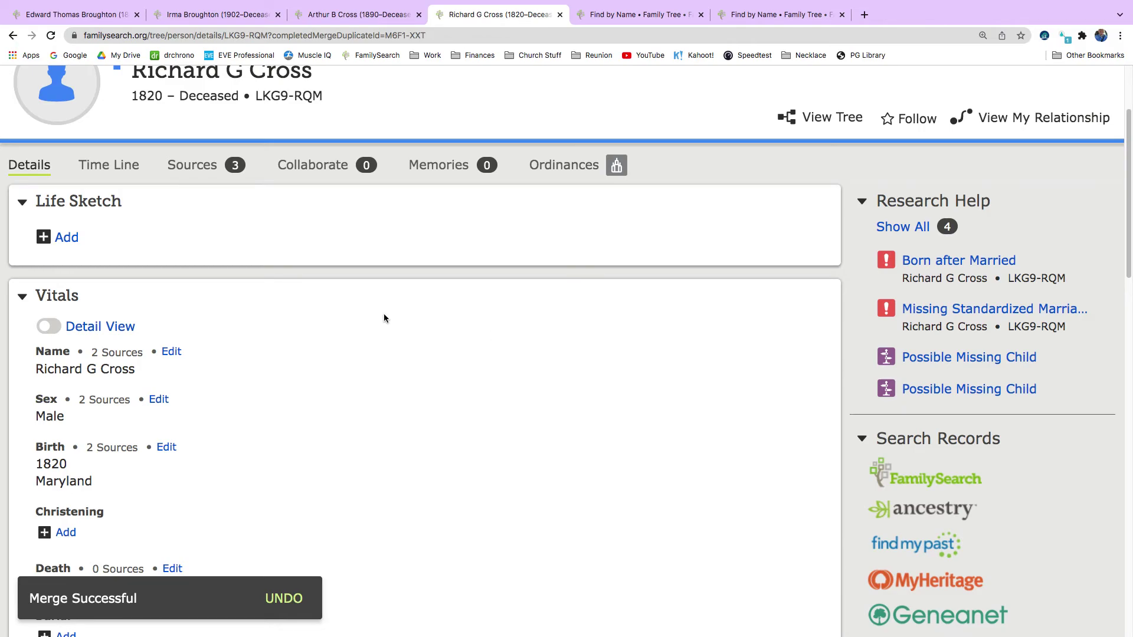
scroll(383, 318, down, 10)
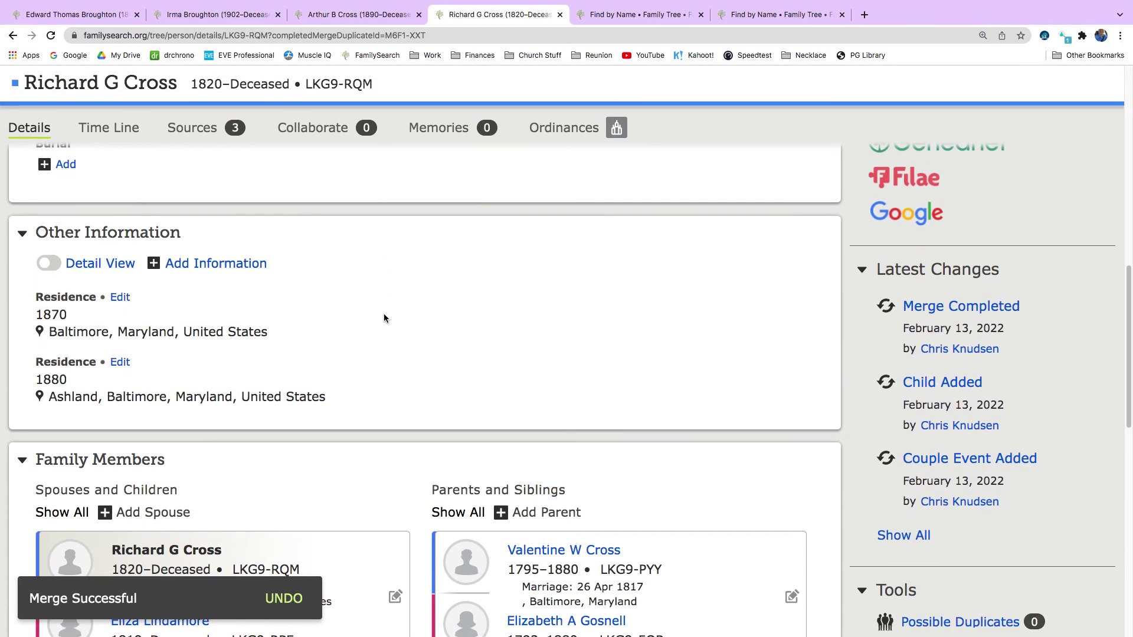
scroll(384, 319, down, 1)
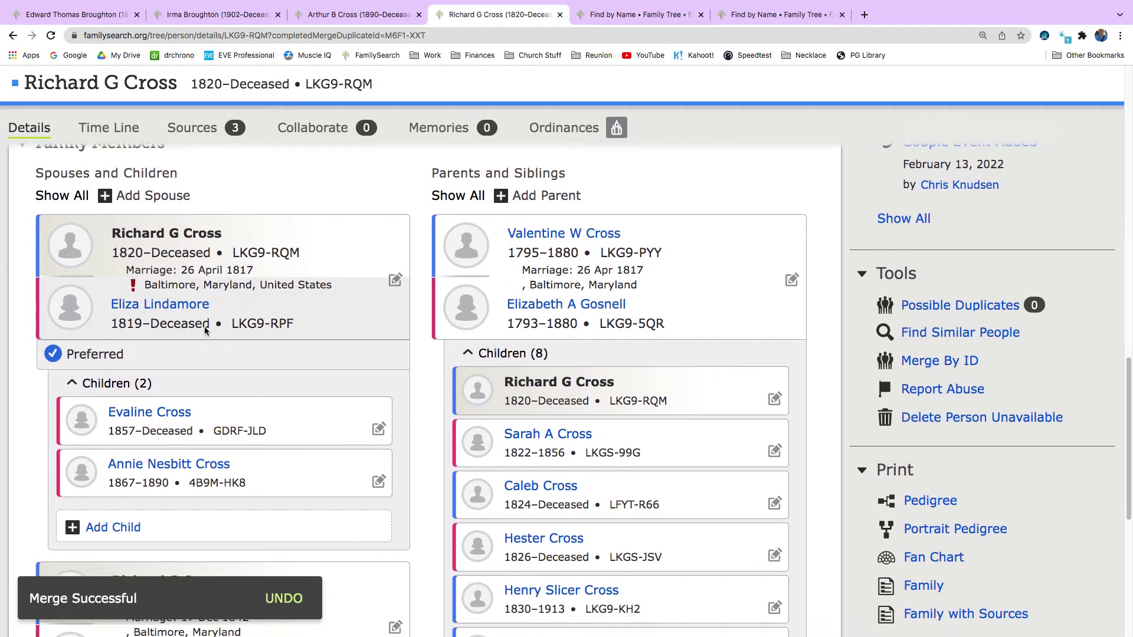
scroll(205, 342, down, 3)
scroll(205, 342, down, 2)
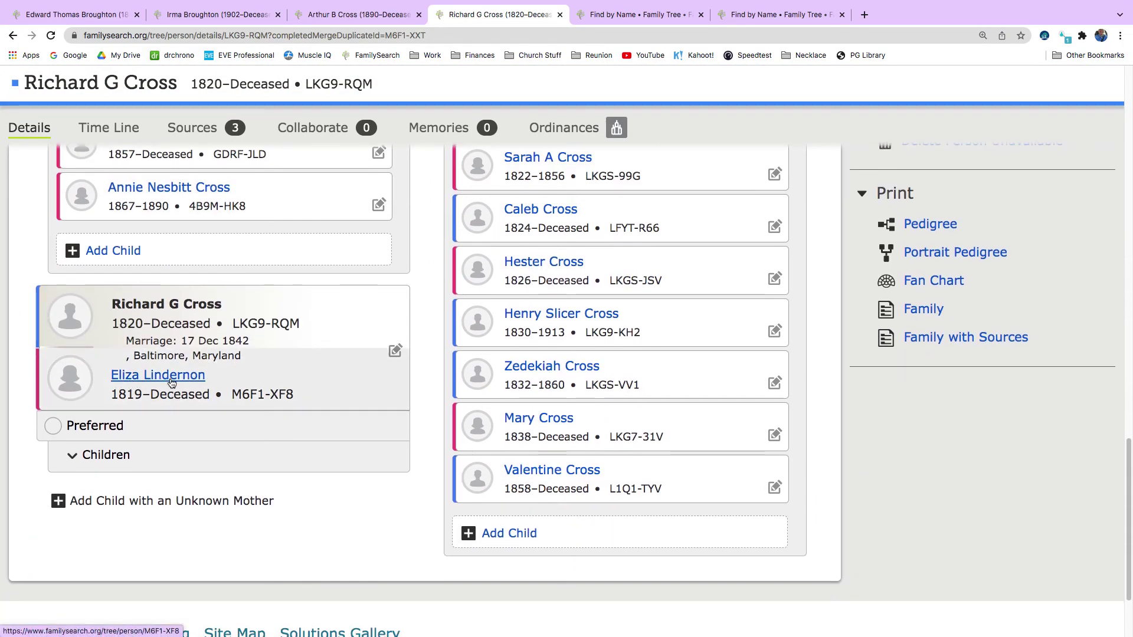
click(260, 376)
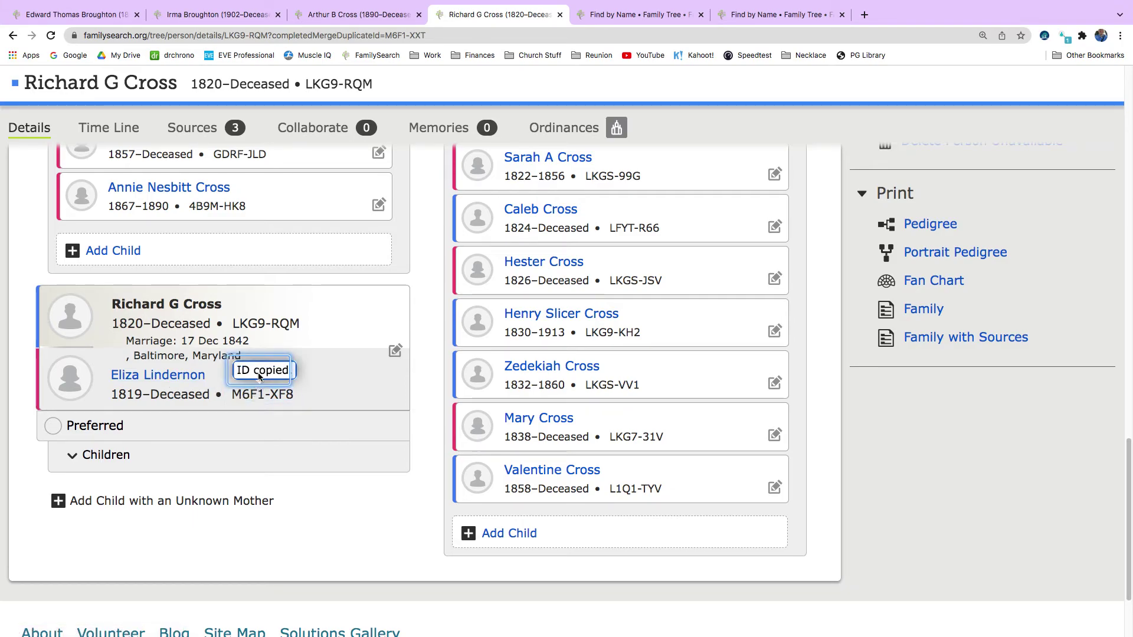
- Open the person page of the father's preferred spouse, listed with the 26 April 1817 marriage
scroll(258, 374, up, 5)
scroll(258, 374, down, 6)
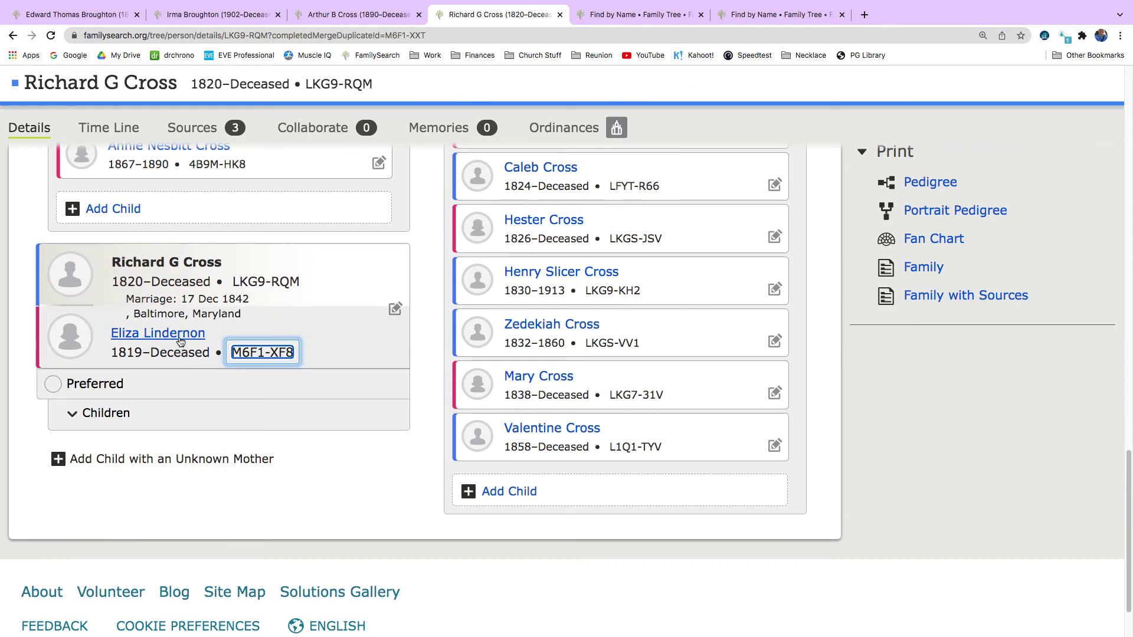
scroll(180, 342, up, 6)
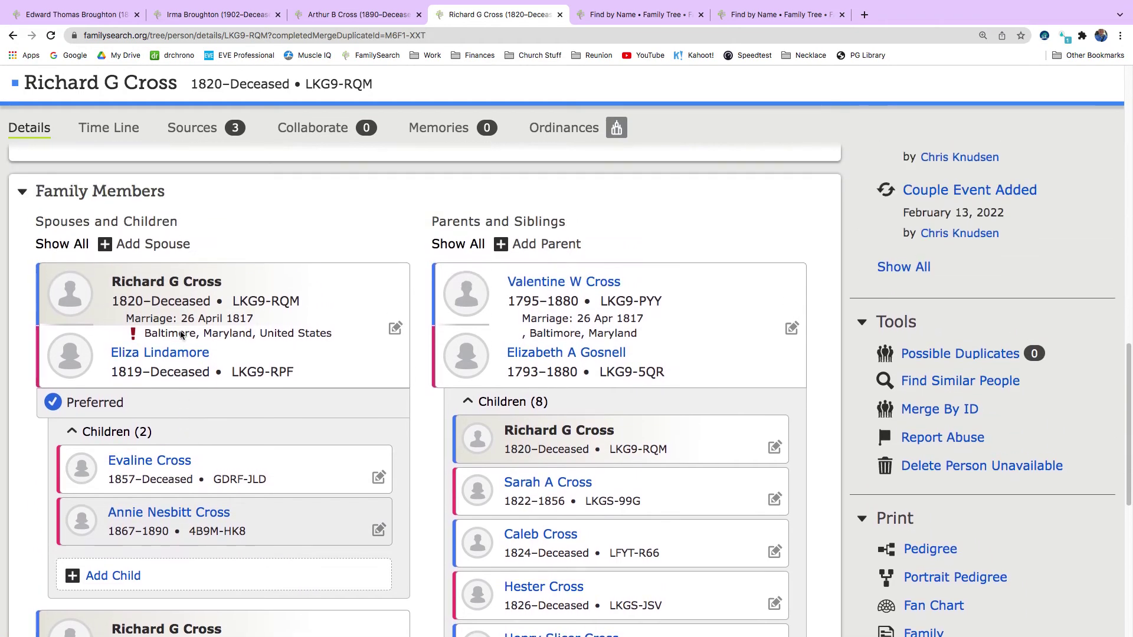
click(160, 352)
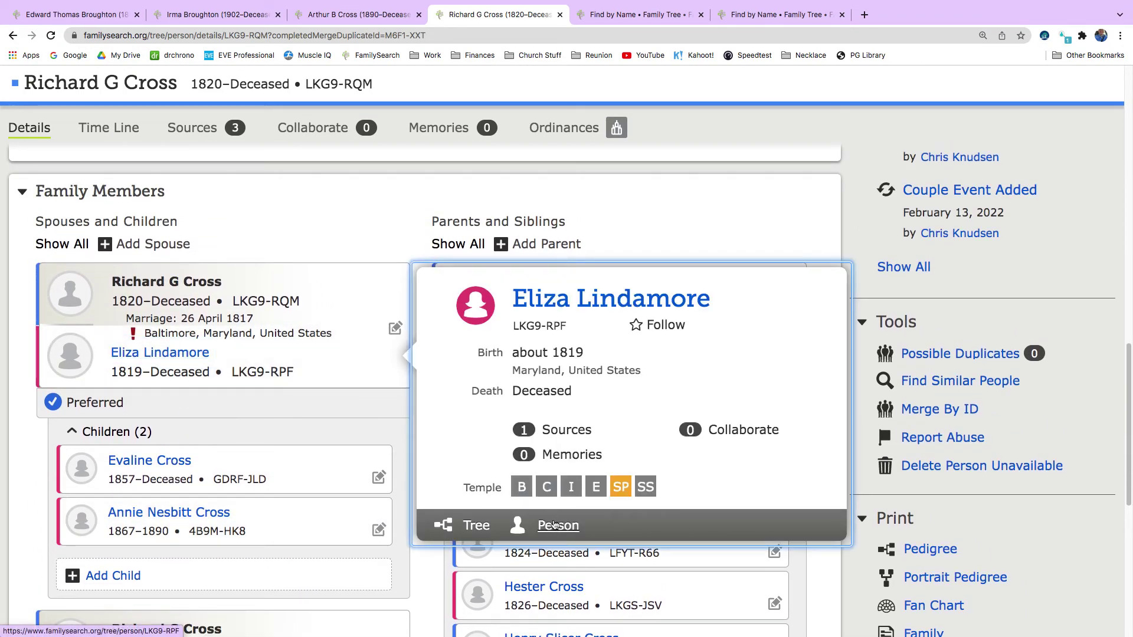
click(553, 524)
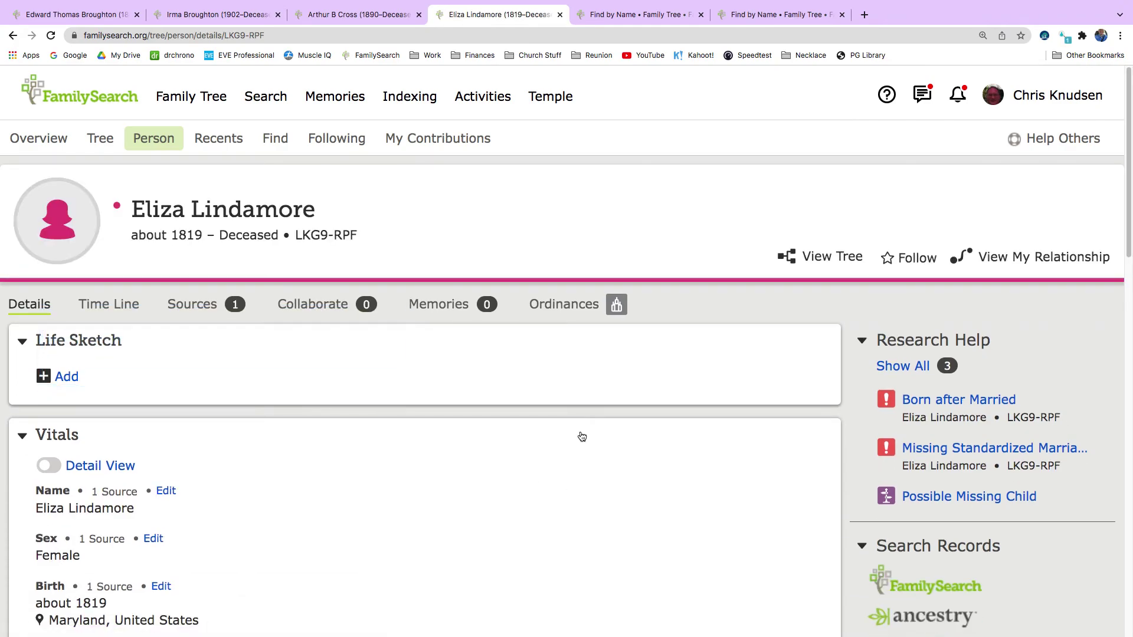
- Check the wife's person record for possible duplicates and return to her details
scroll(800, 389, down, 3)
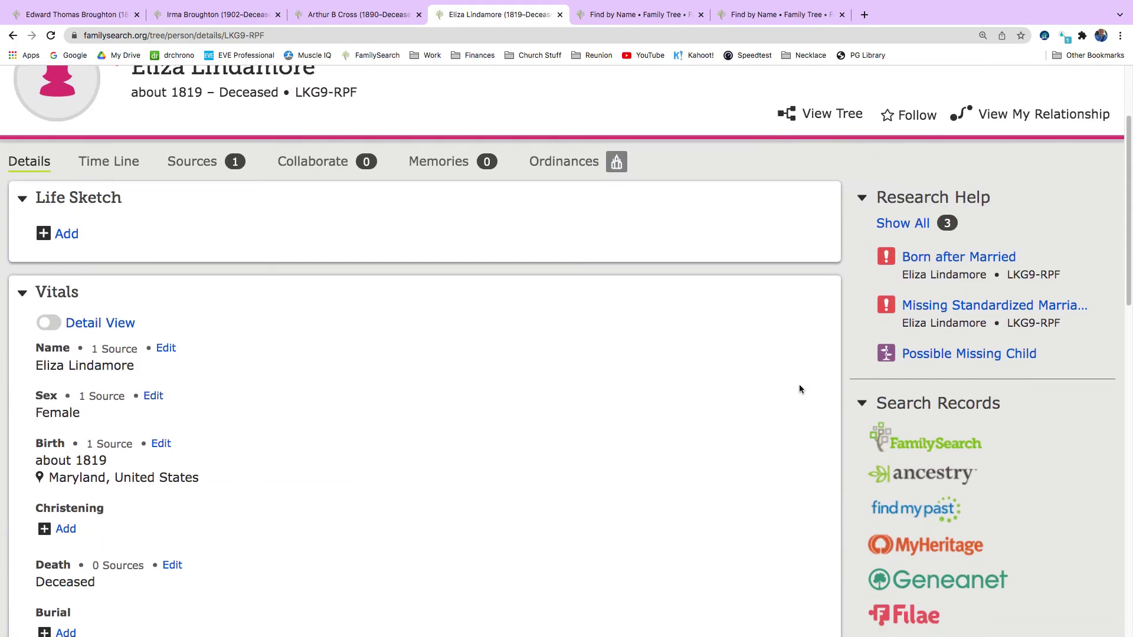
scroll(800, 389, down, 10)
scroll(872, 393, down, 2)
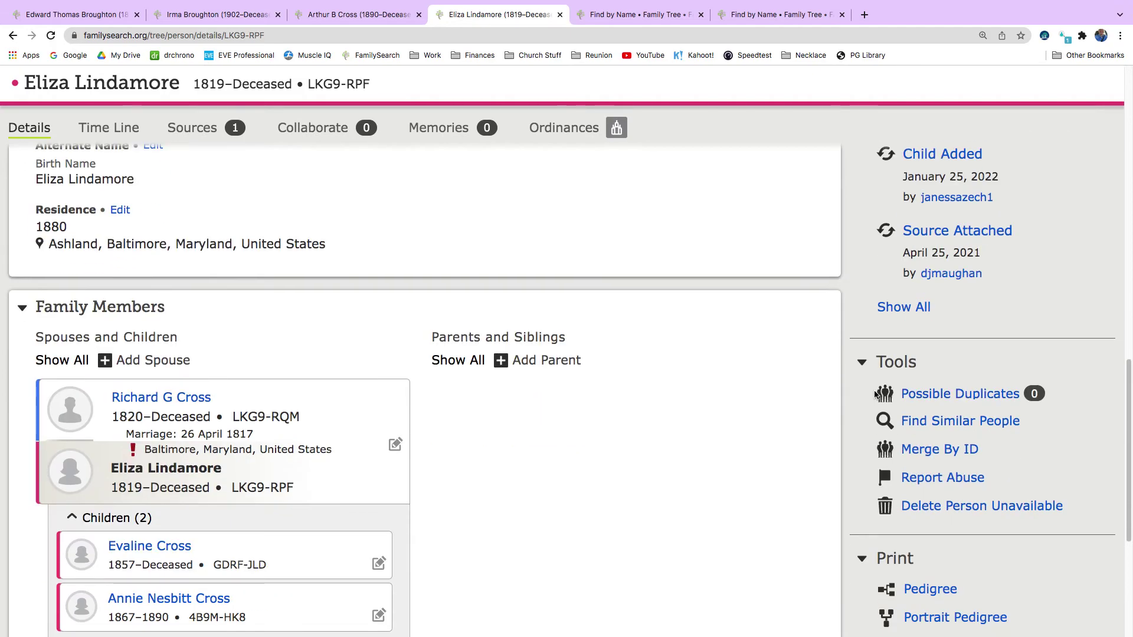
click(964, 394)
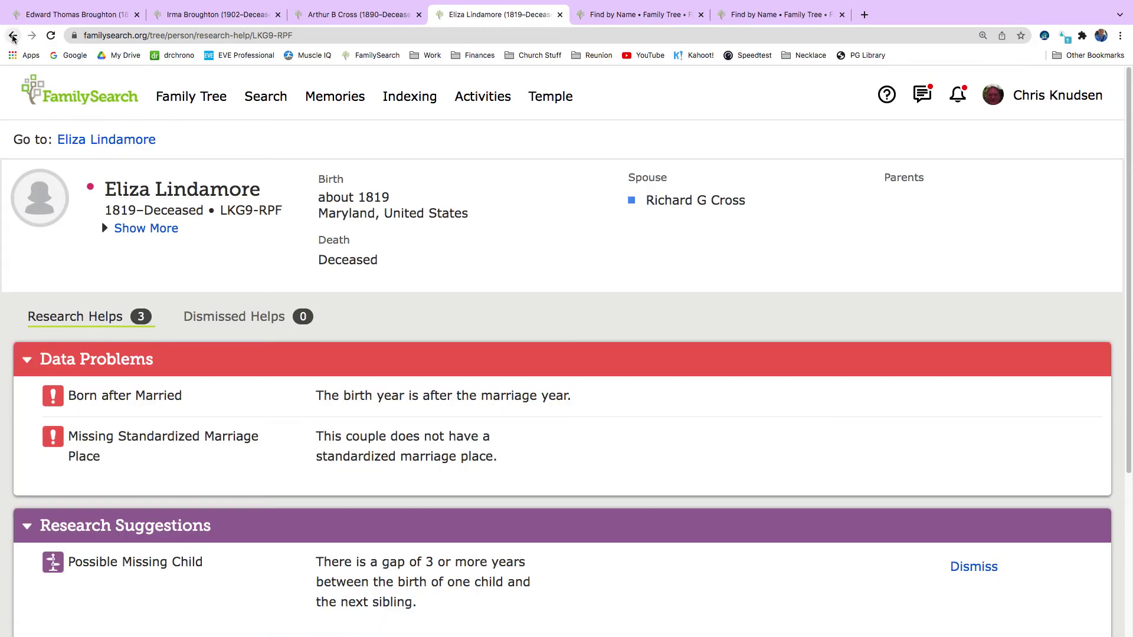
click(12, 37)
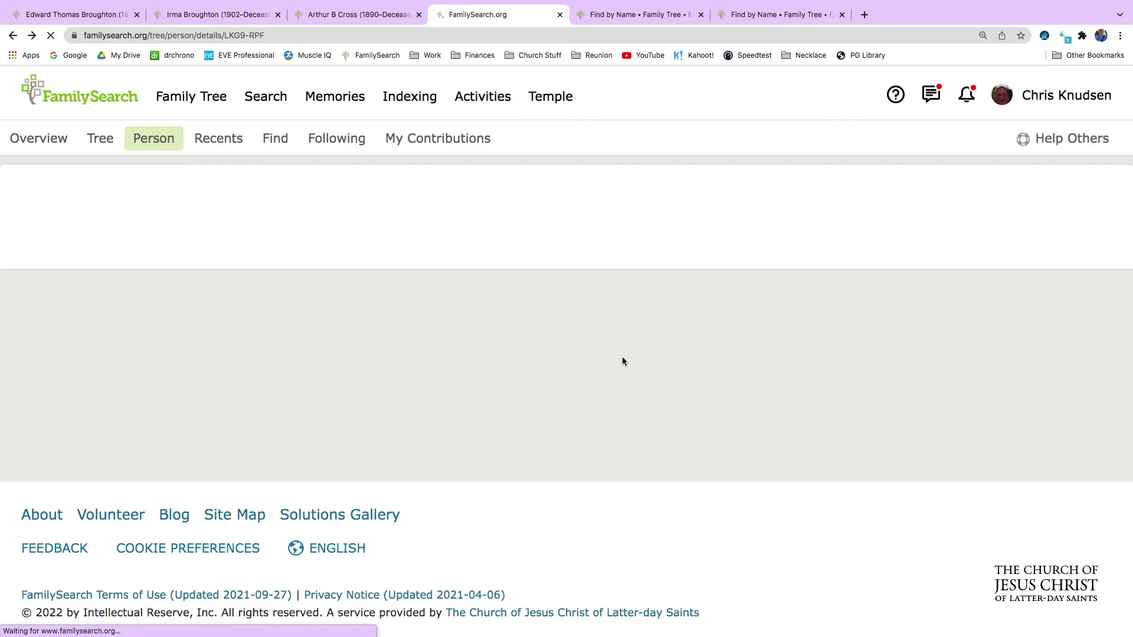
- Start a merge by ID from the wife's record, using the copied person ID as the possible duplicate
scroll(836, 407, down, 5)
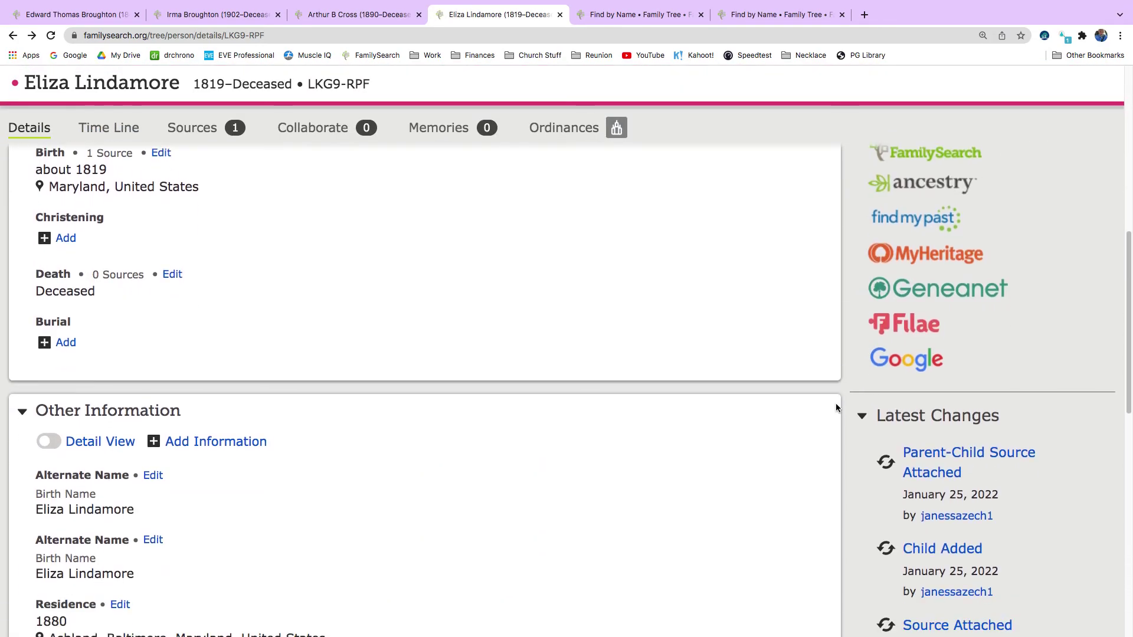
scroll(836, 407, down, 6)
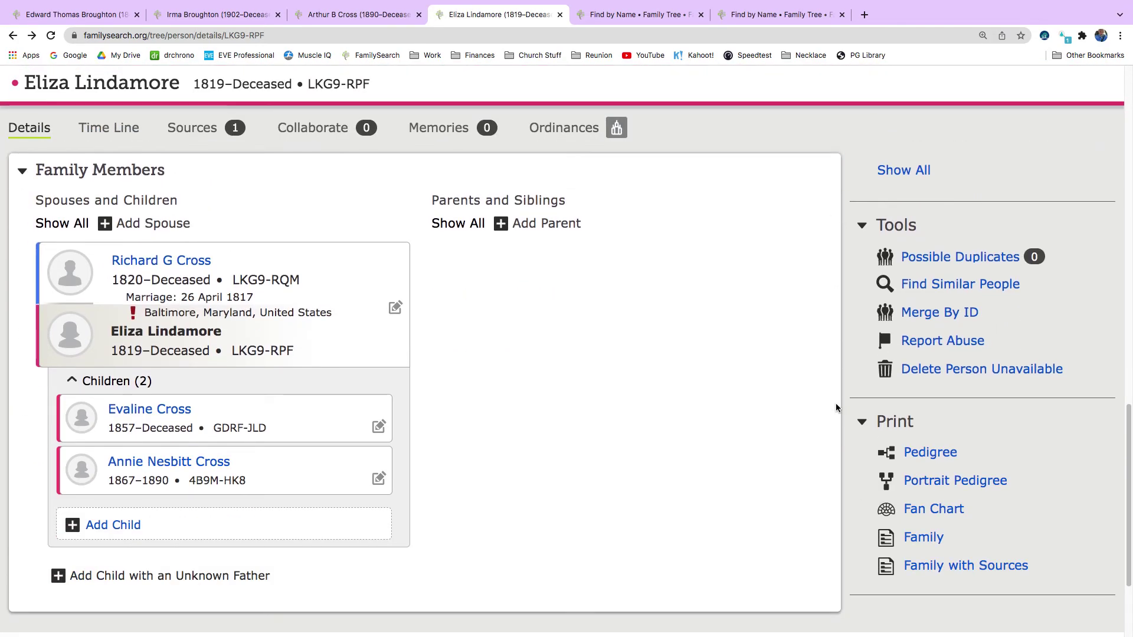
click(903, 312)
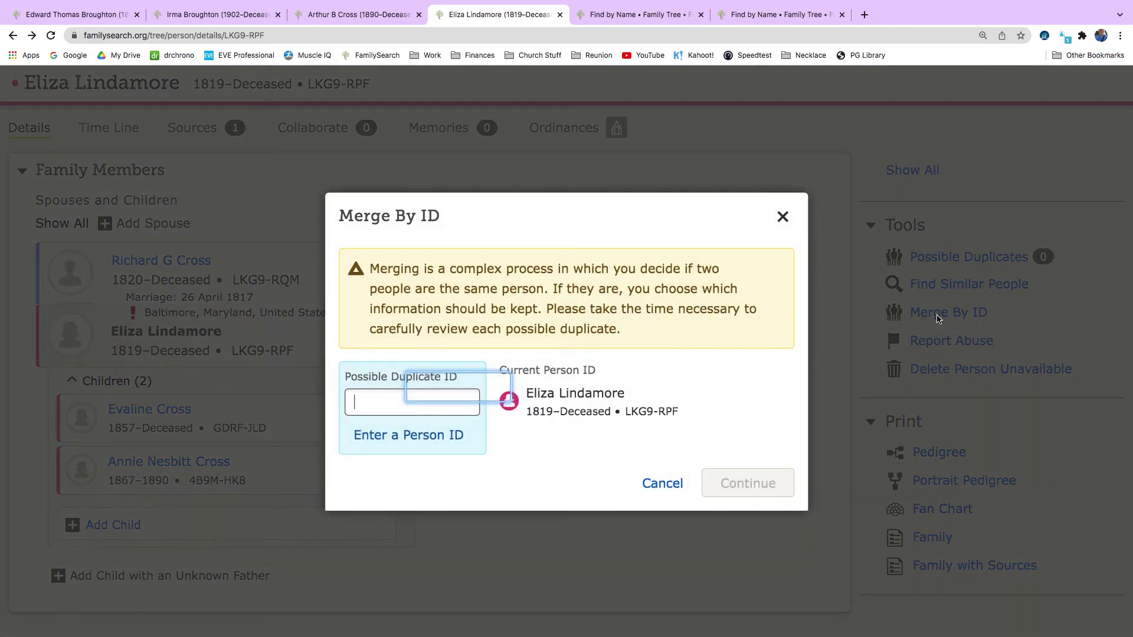
right_click(378, 396)
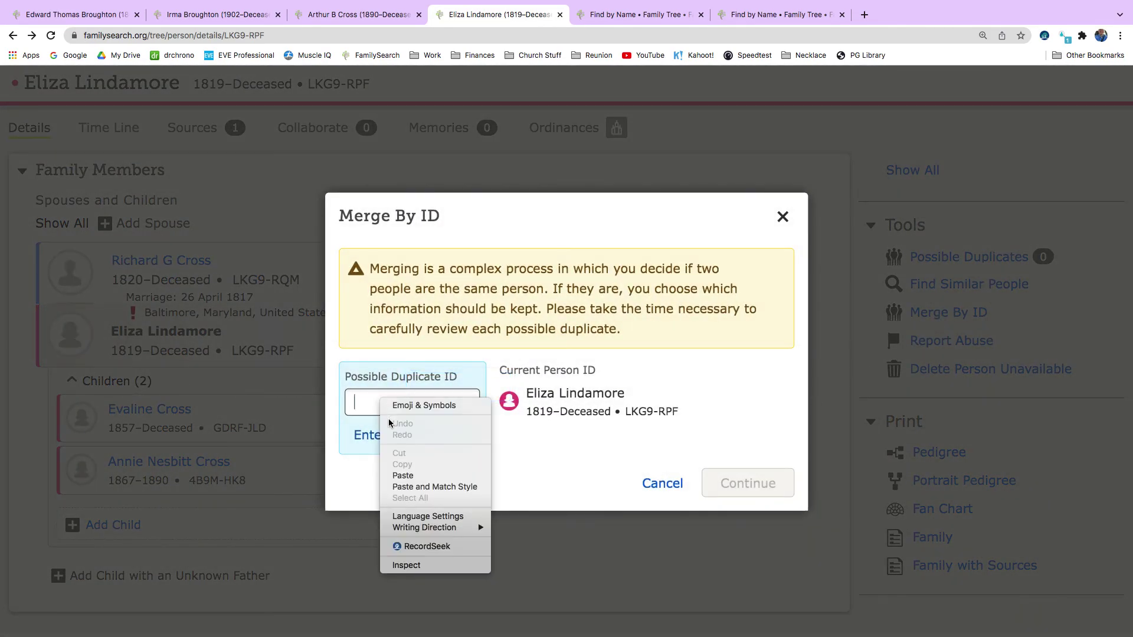
click(419, 474)
click(749, 484)
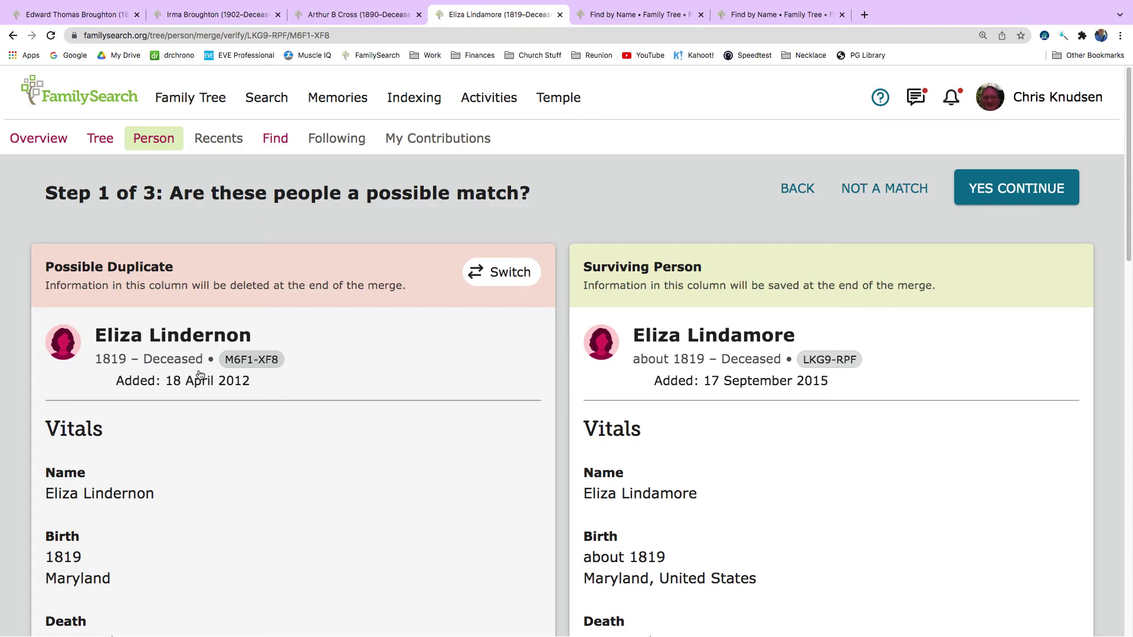
- Compare the two wife records' residences, marriages, children and sources, and accept them as a possible match
scroll(283, 485, down, 3)
scroll(175, 424, down, 6)
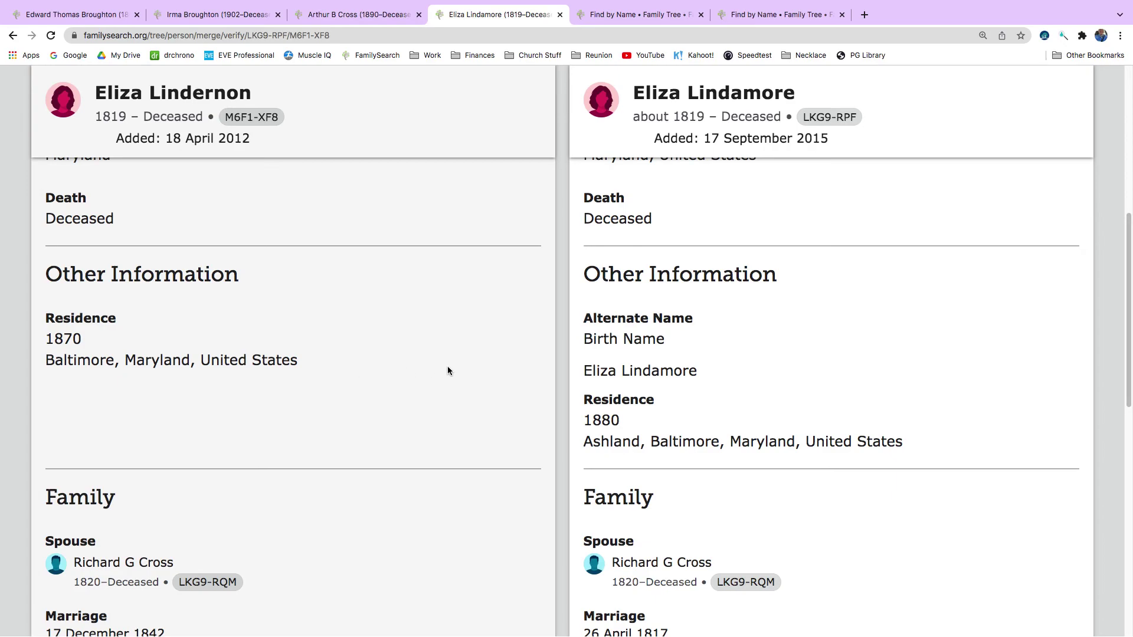
scroll(420, 429, down, 4)
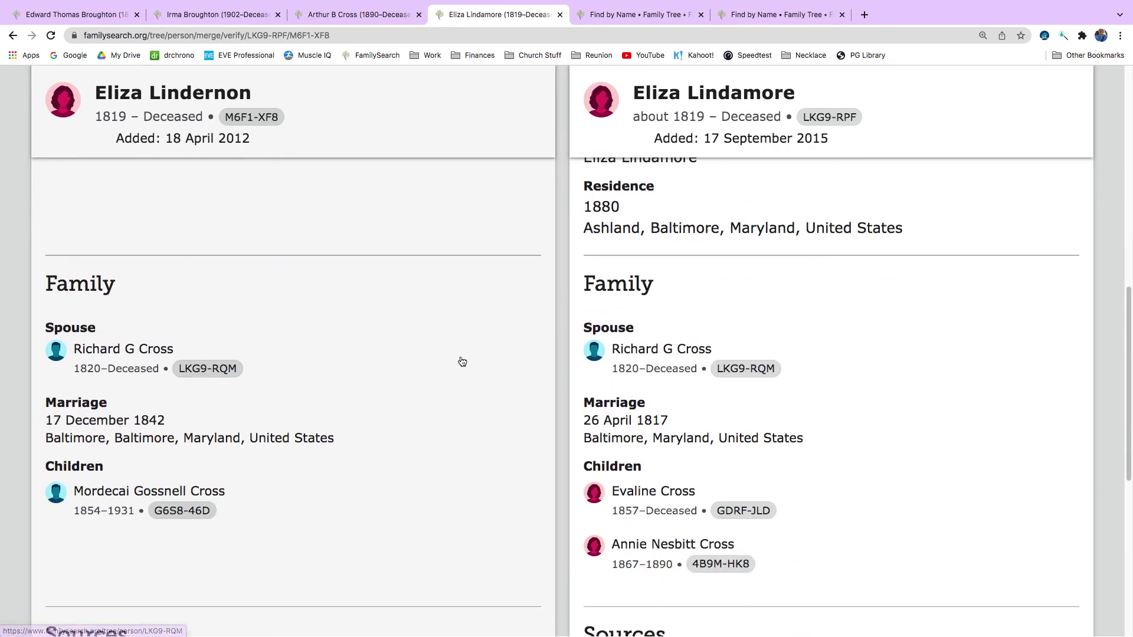
scroll(449, 422, down, 4)
scroll(472, 407, down, 4)
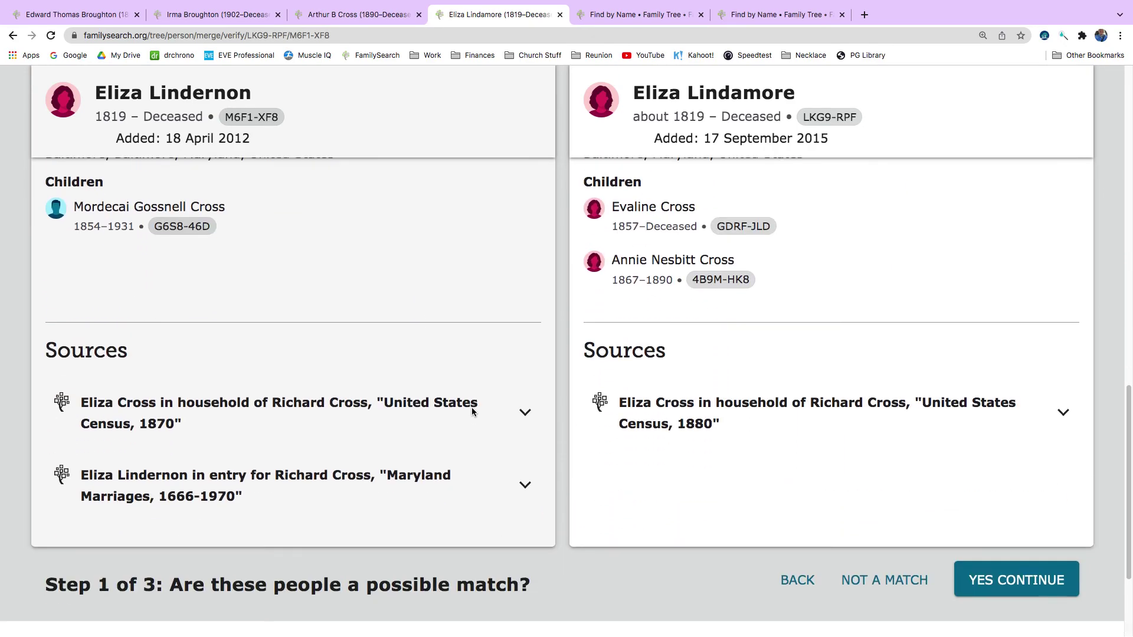
click(1011, 513)
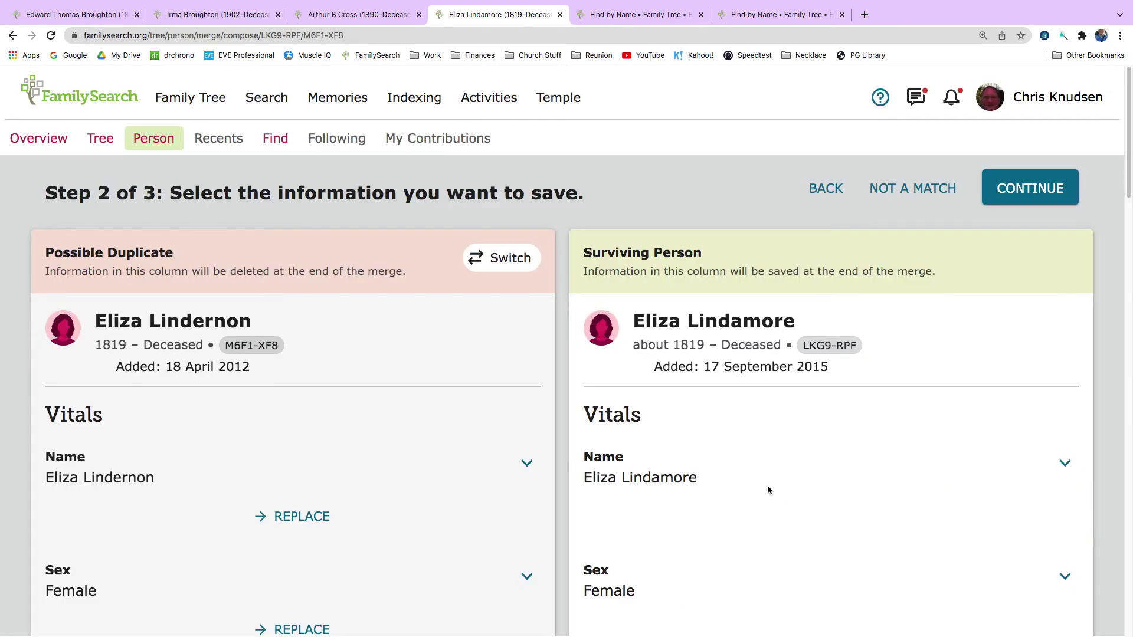
- Keep the surviving wife's information and finish the merge with the suggested reason that most vital information and relationships match, with minor conflicts
click(1019, 188)
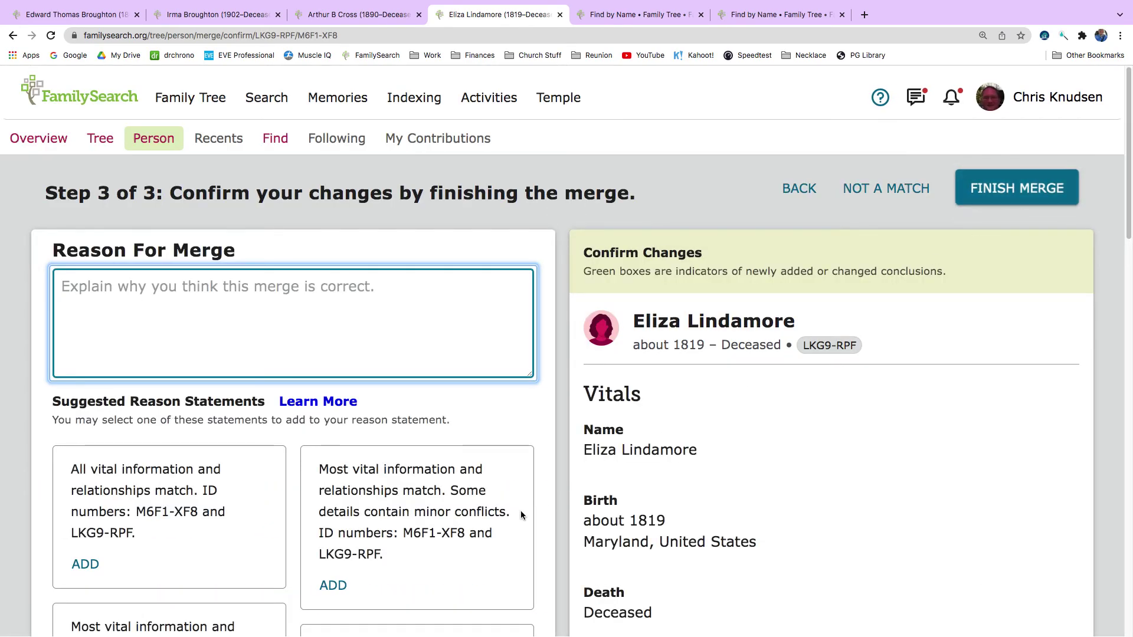
click(333, 585)
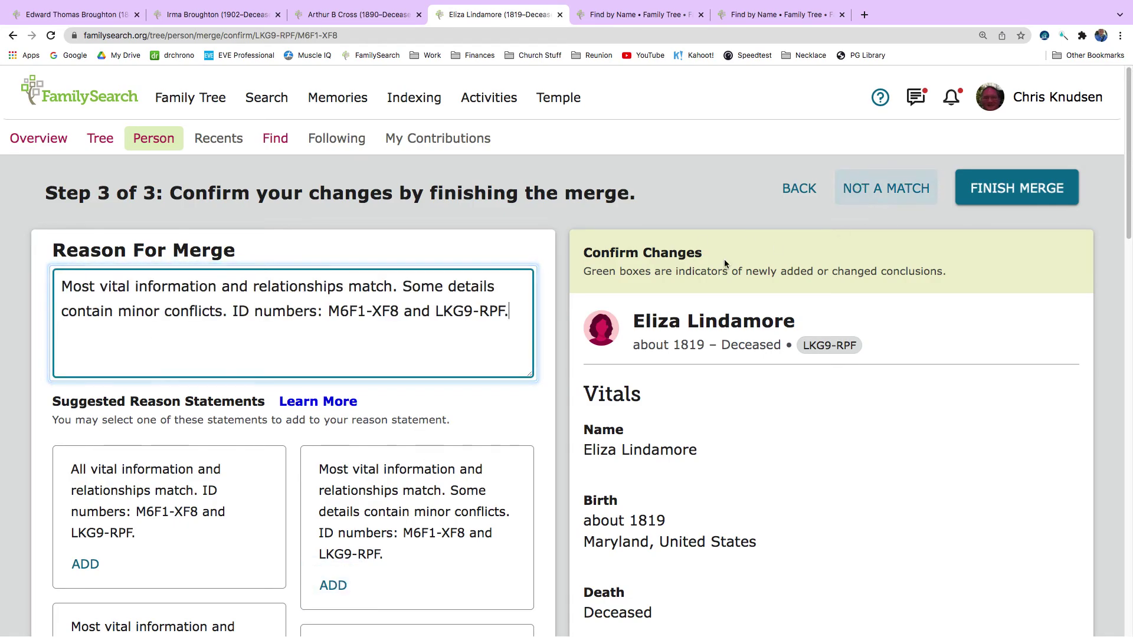
click(1018, 189)
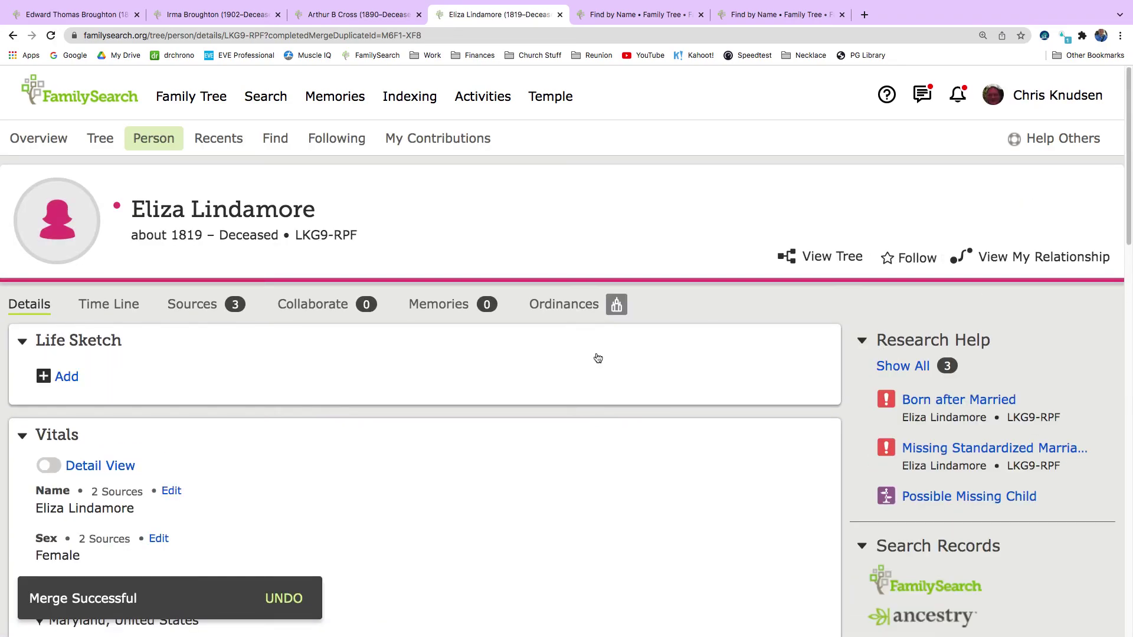
- Review the merged wife's residences and family members
scroll(289, 369, down, 2)
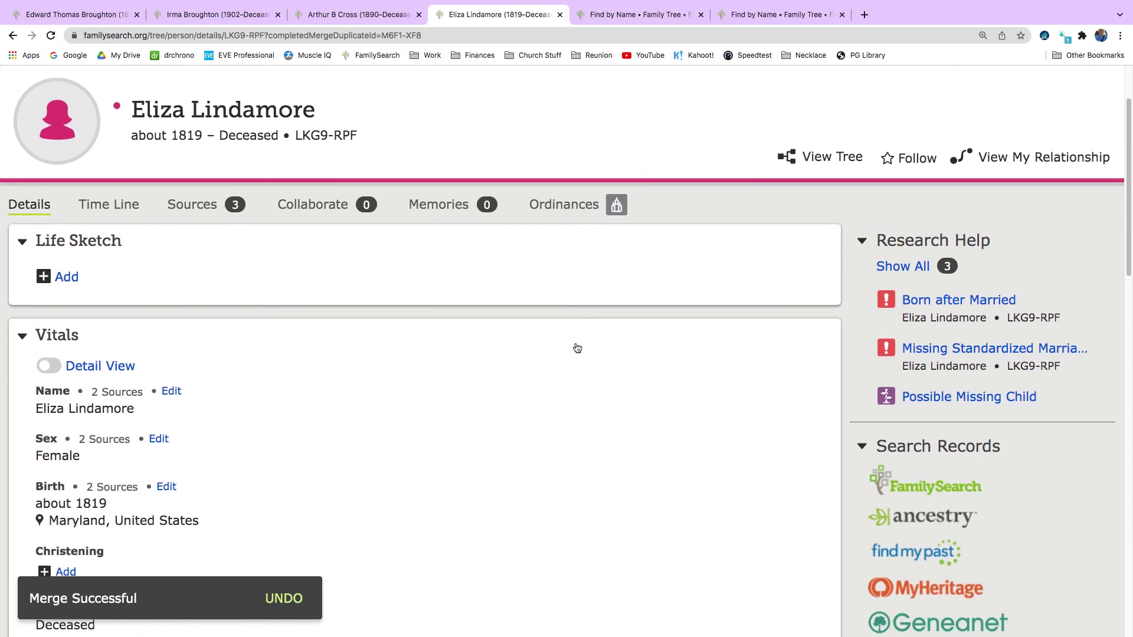
scroll(577, 348, down, 7)
scroll(157, 330, down, 9)
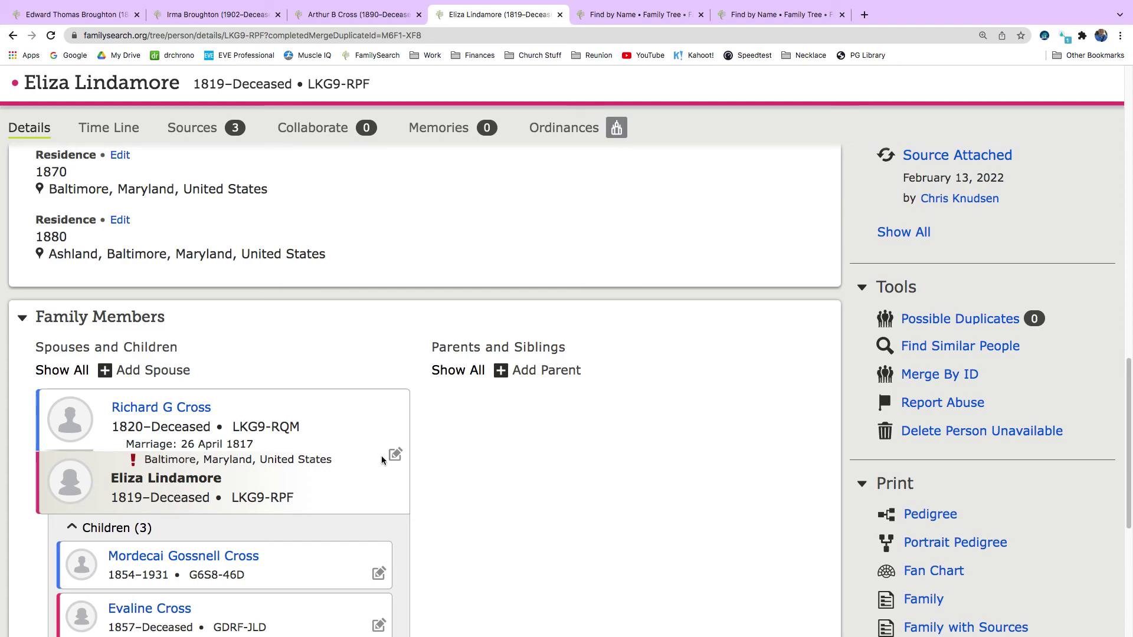
scroll(382, 455, up, 15)
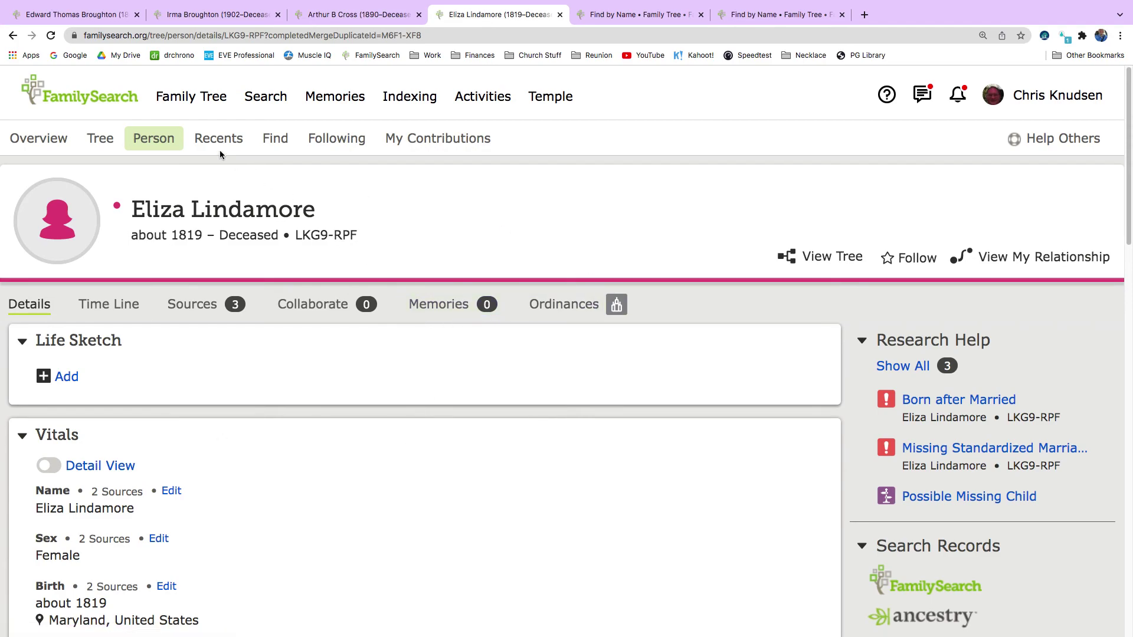
- Reload the descendancy tree, expand the daughter born in 1902, and open her husband's summary card
click(94, 17)
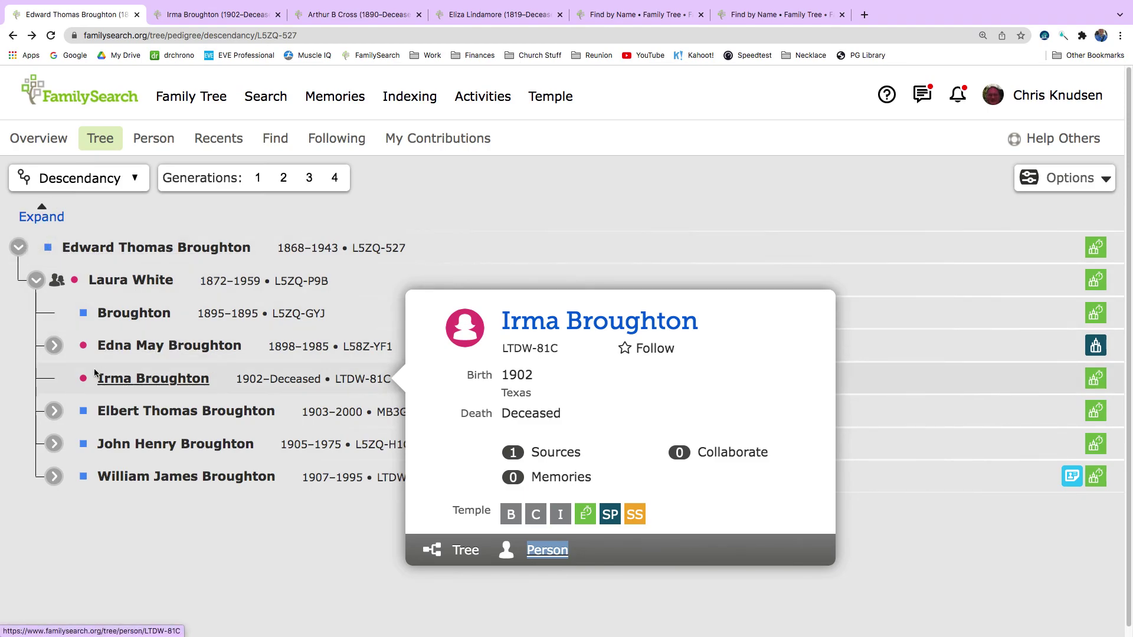
click(51, 36)
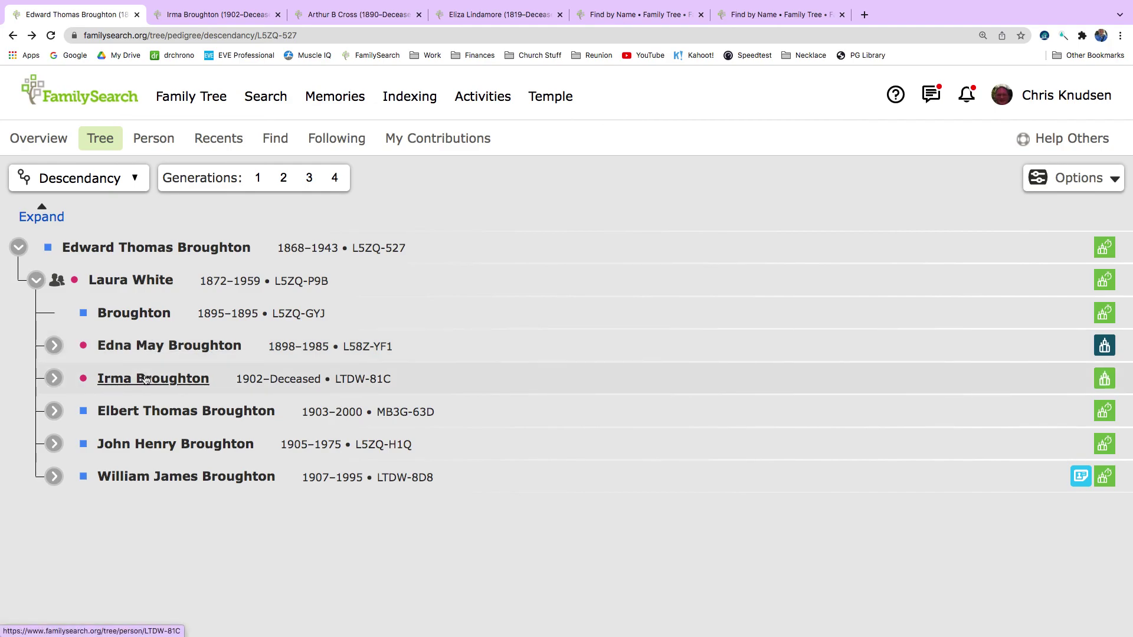
click(54, 379)
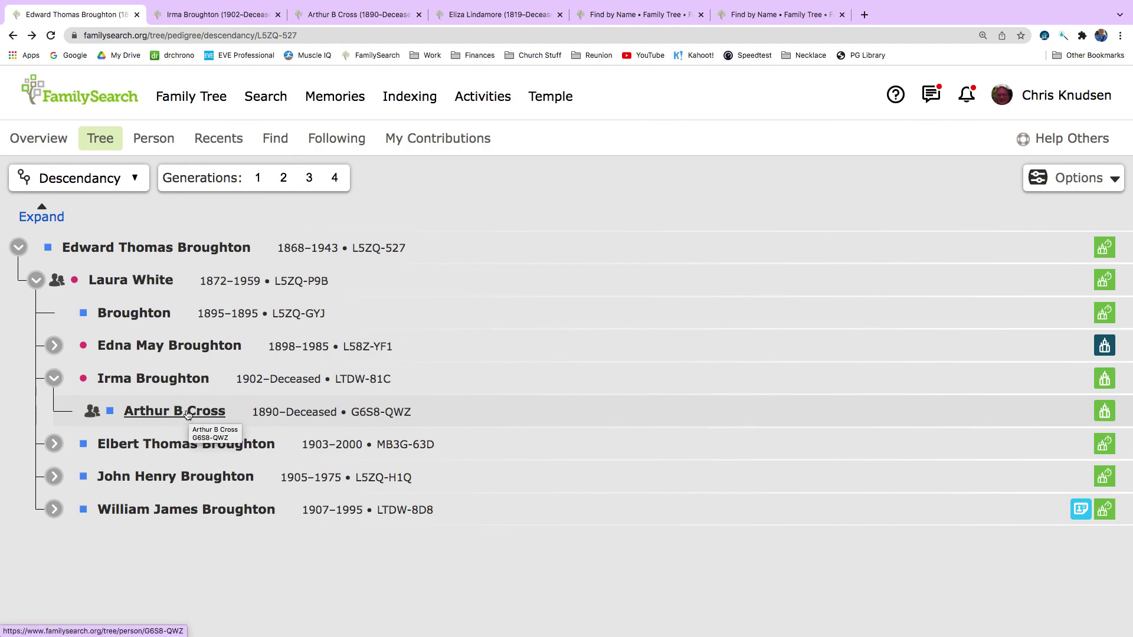
click(187, 413)
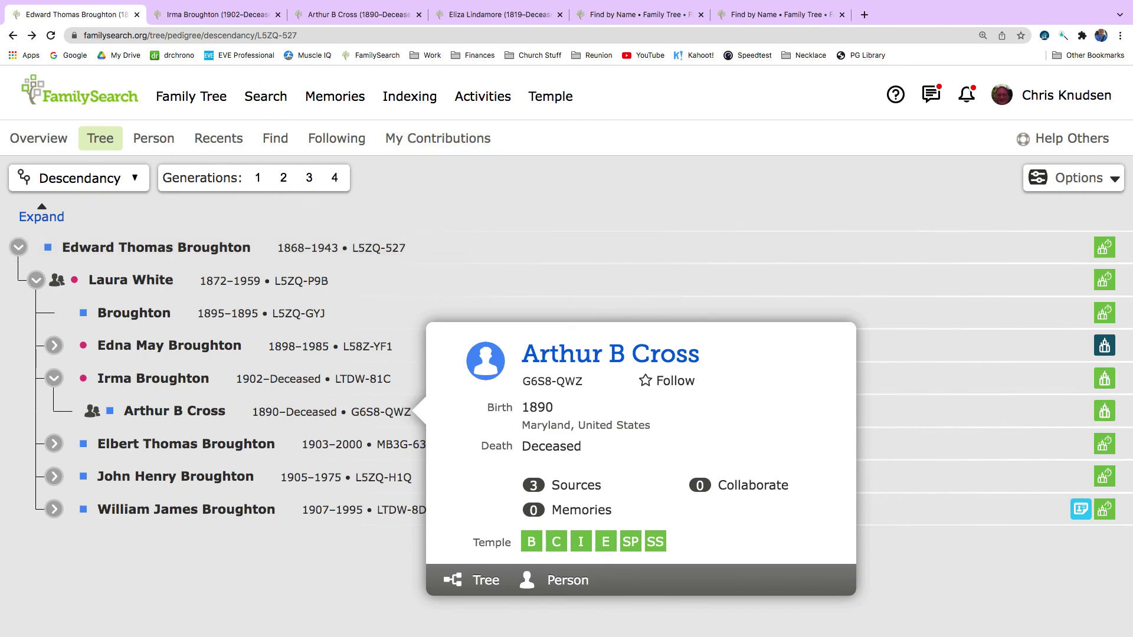
mouse_move(698, 634)
right_click(783, 616)
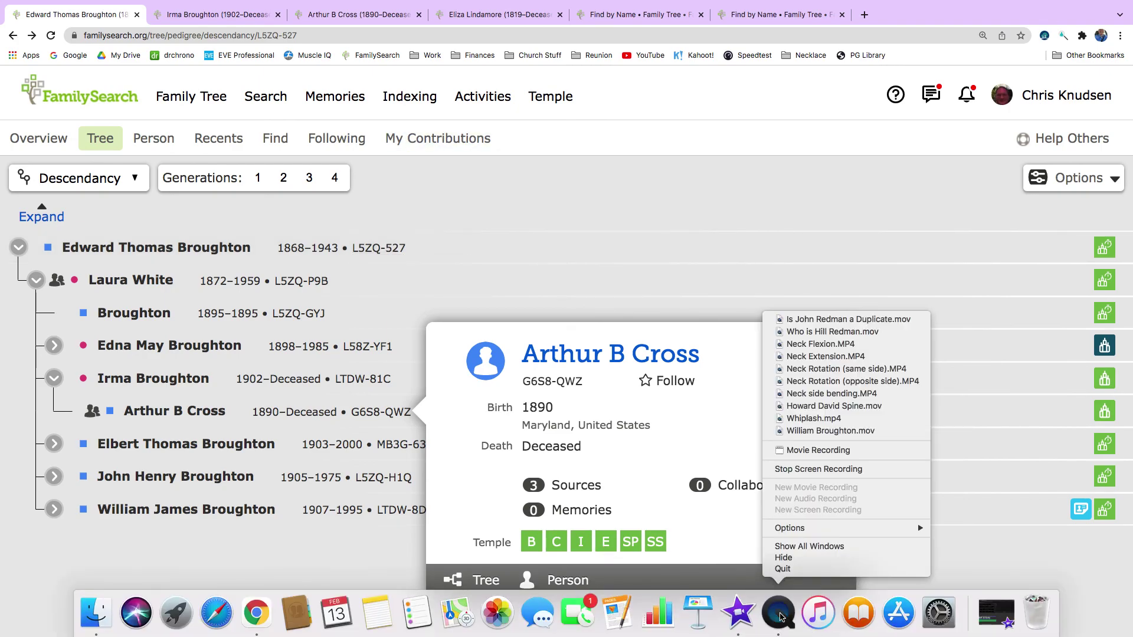